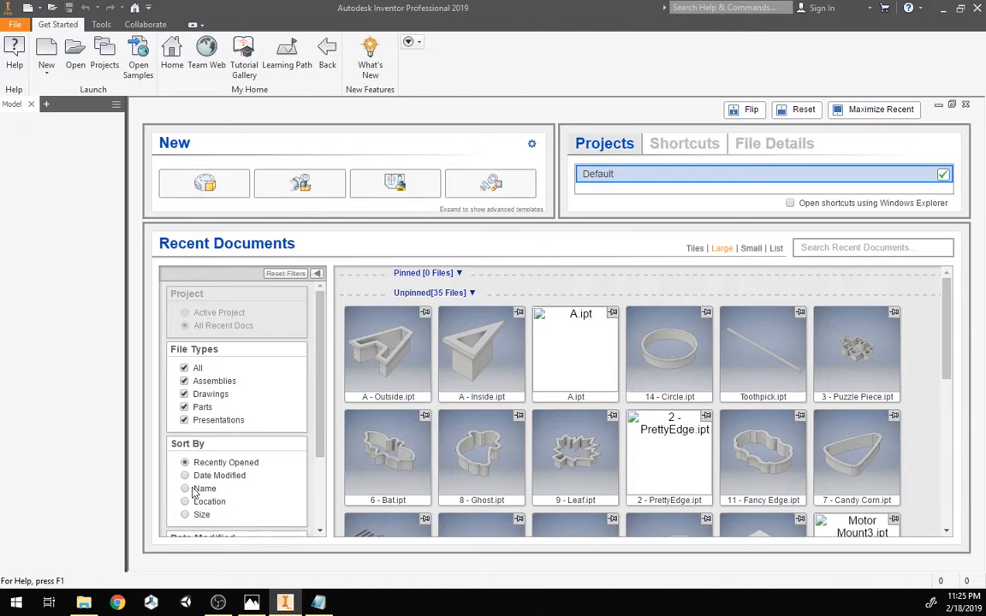
# Step: Create a new part and start a 2D sketch on the XZ plane, viewed from the top
pyautogui.click(201, 183)
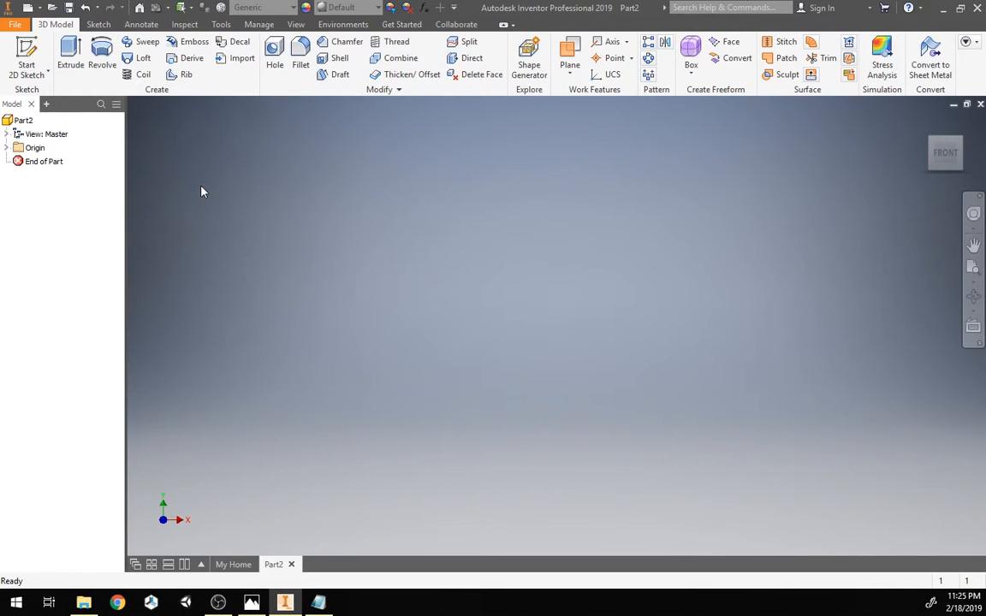
pyautogui.click(28, 53)
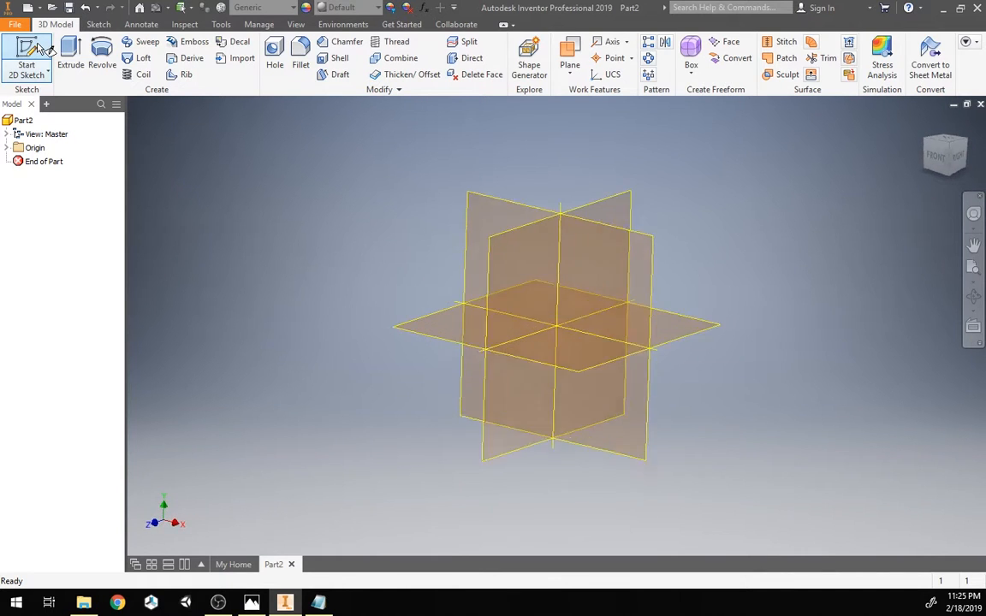
pyautogui.click(406, 329)
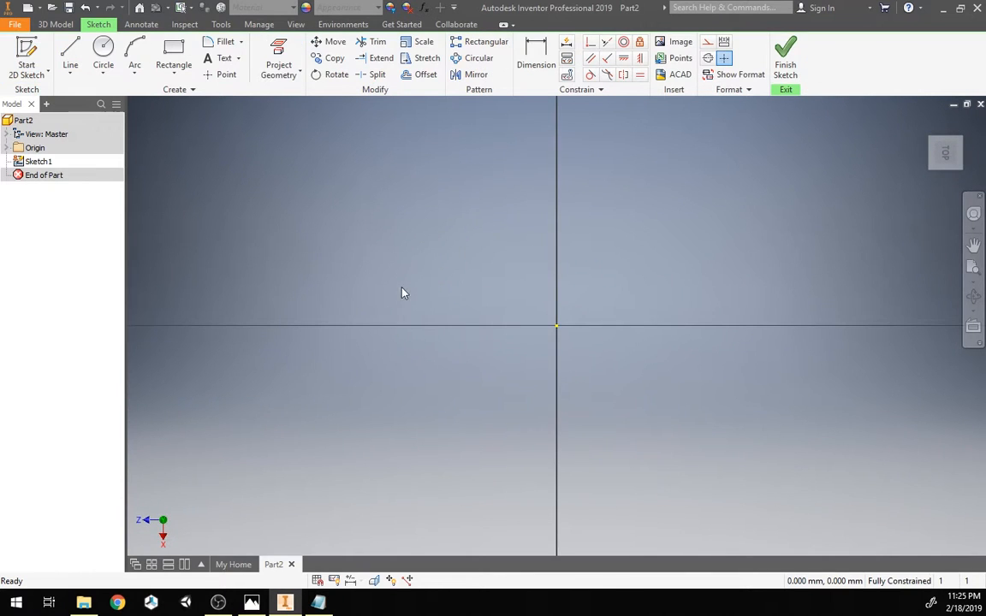
pyautogui.click(946, 153)
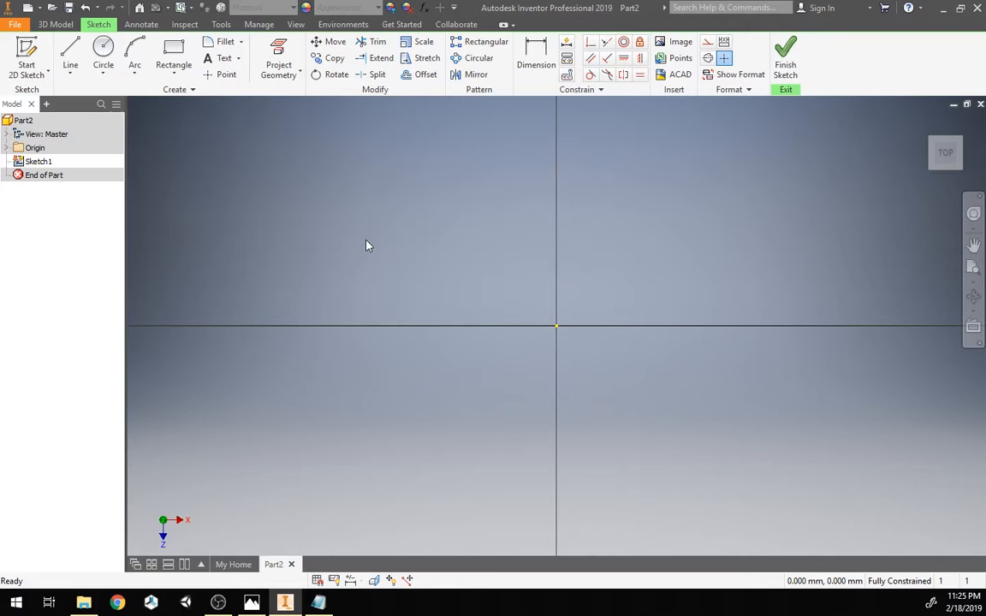
# Step: Add a user parameter named outerBoundry with its equation set to 4 in
pyautogui.click(422, 9)
pyautogui.moveTo(398, 112); pyautogui.dragTo(458, 128)
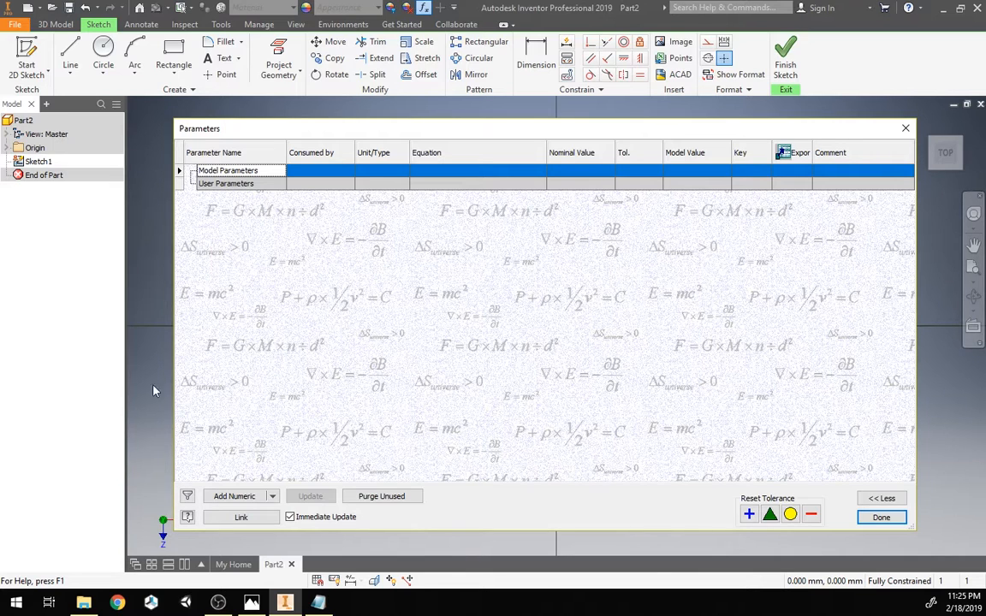
pyautogui.click(235, 496)
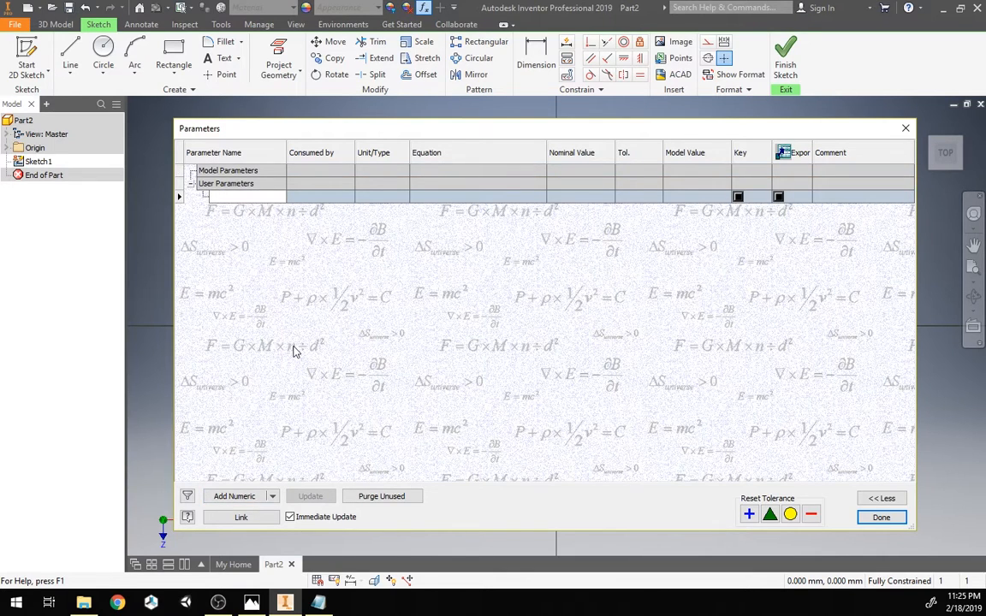
pyautogui.write('outerBoundry')
pyautogui.press('Return')
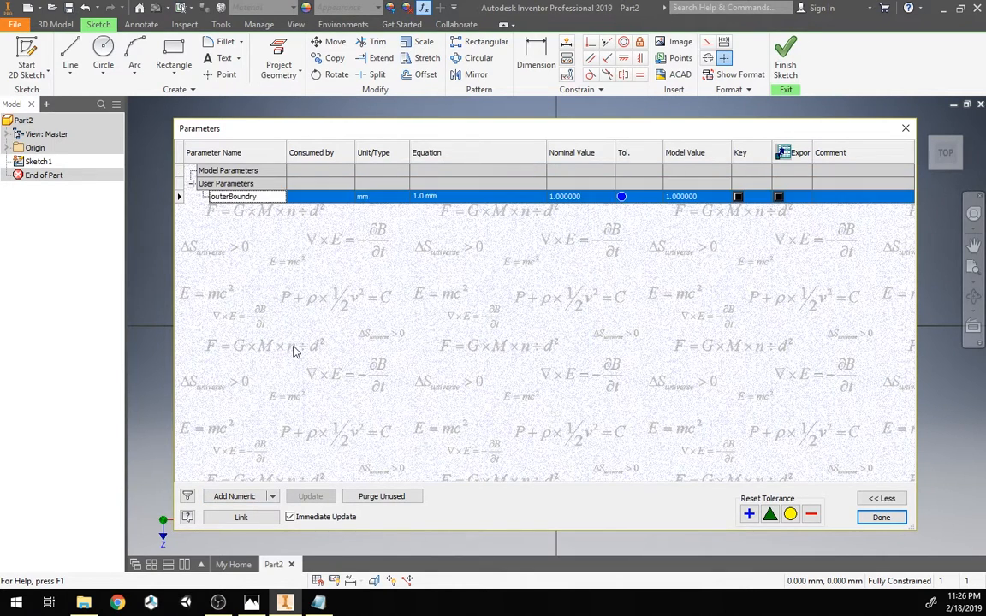
pyautogui.click(454, 197)
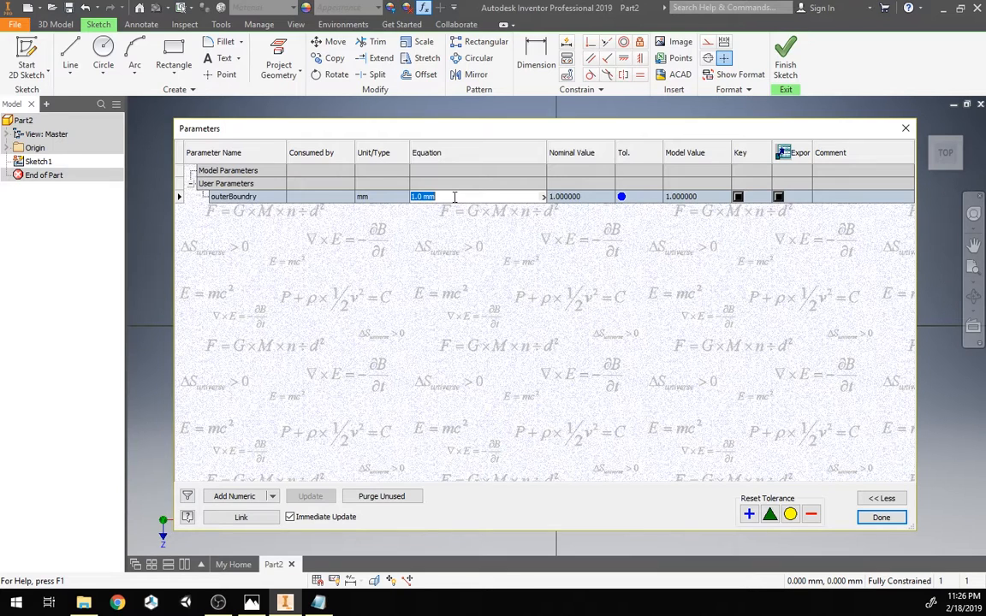
pyautogui.write('4 in')
pyautogui.press('Return')
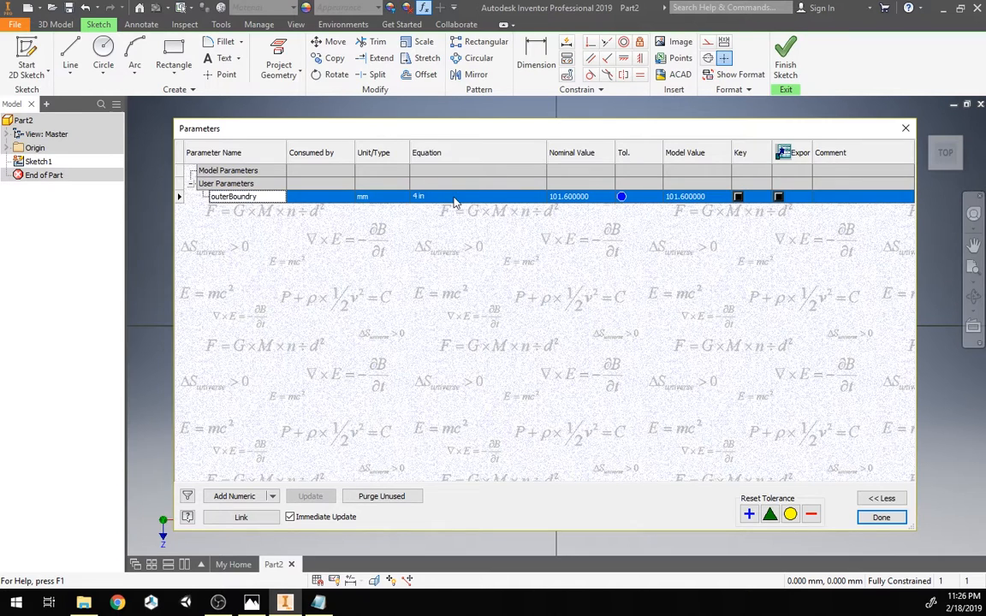
# Step: Try to change outerBoundry's unit type to ul
pyautogui.click(376, 200)
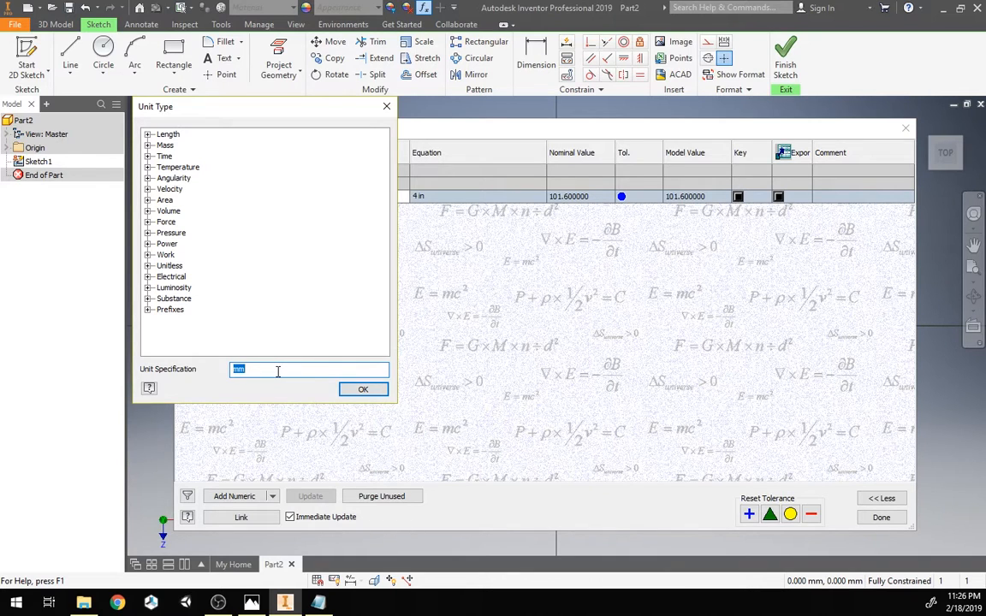
pyautogui.write('ul')
pyautogui.press('Return')
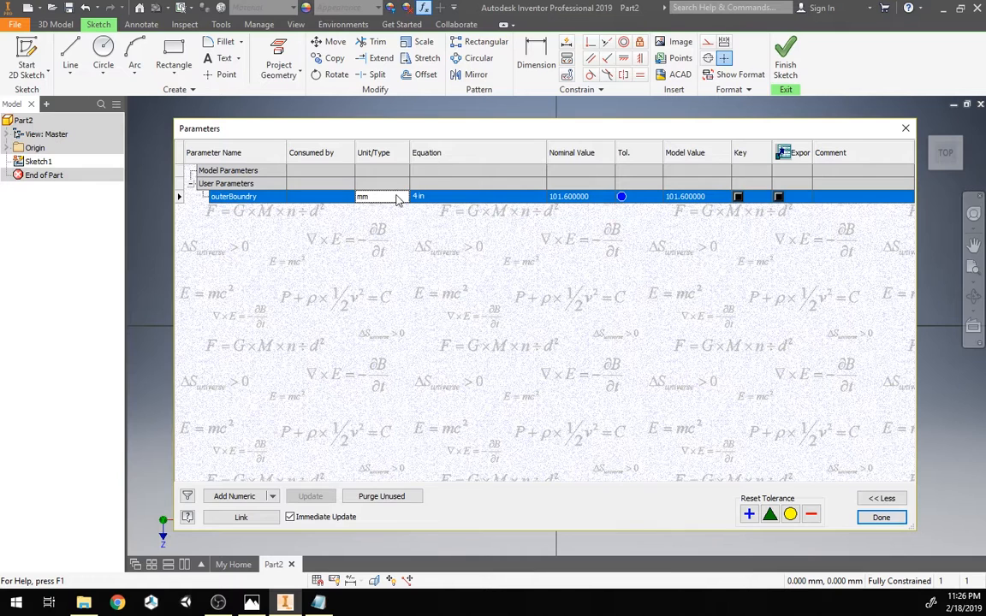
# Step: Add a user parameter named innerBoundry with its equation set to 2 in, and close the Parameters dialog
pyautogui.click(246, 505)
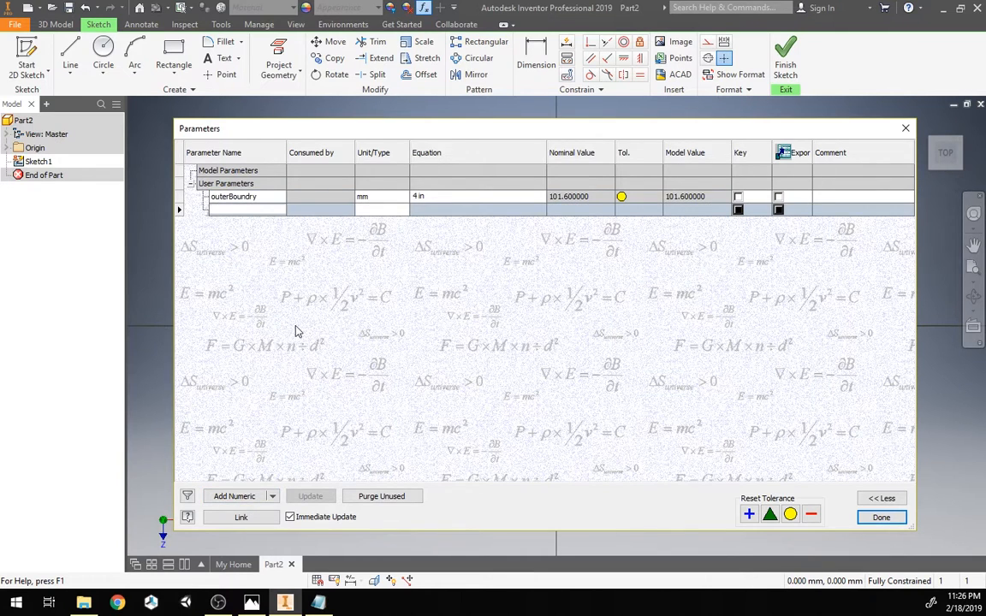
pyautogui.write('innerBoundry')
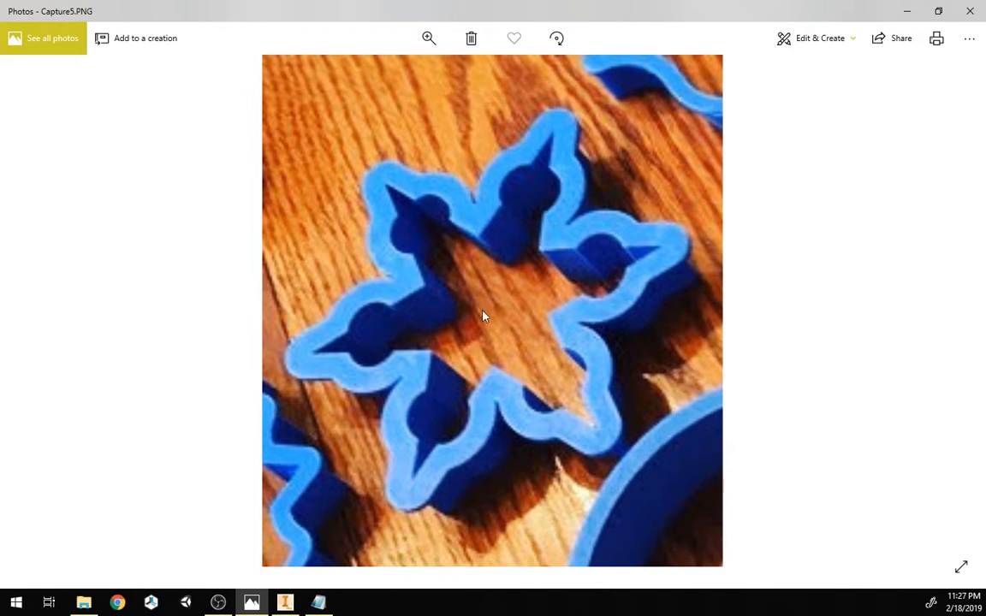
pyautogui.click(288, 603)
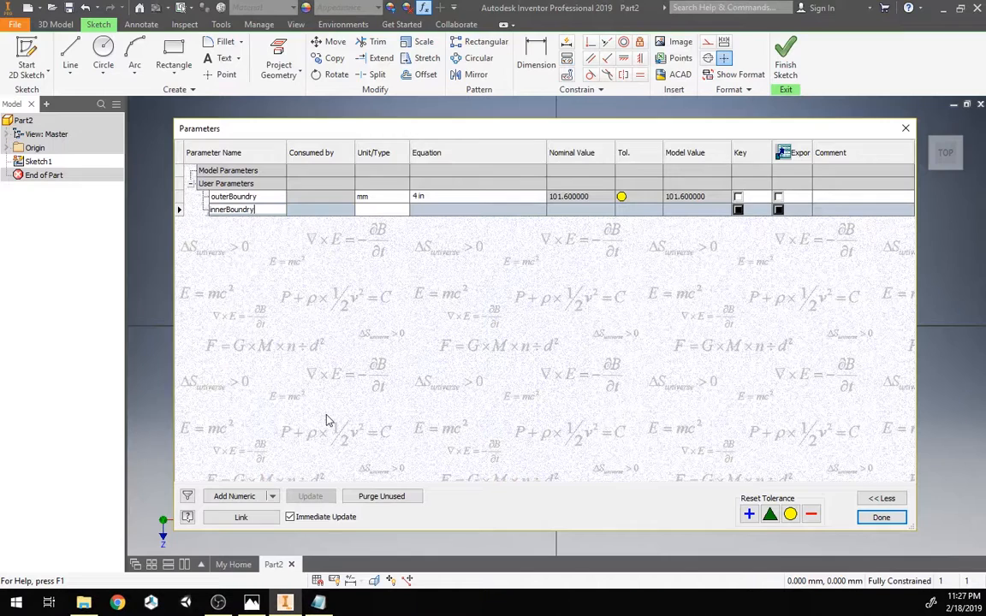
pyautogui.press('Return')
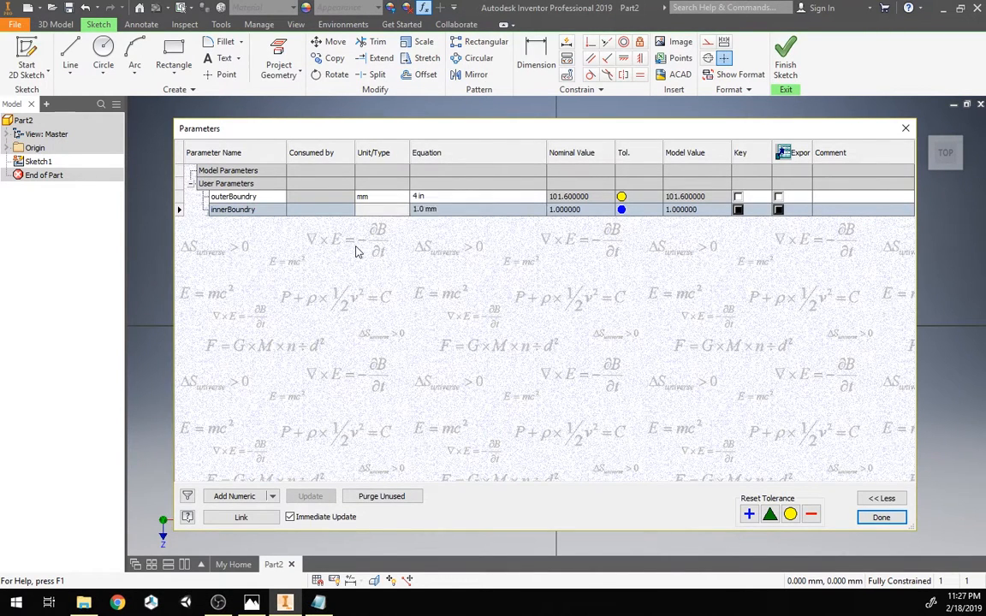
pyautogui.write('2 in')
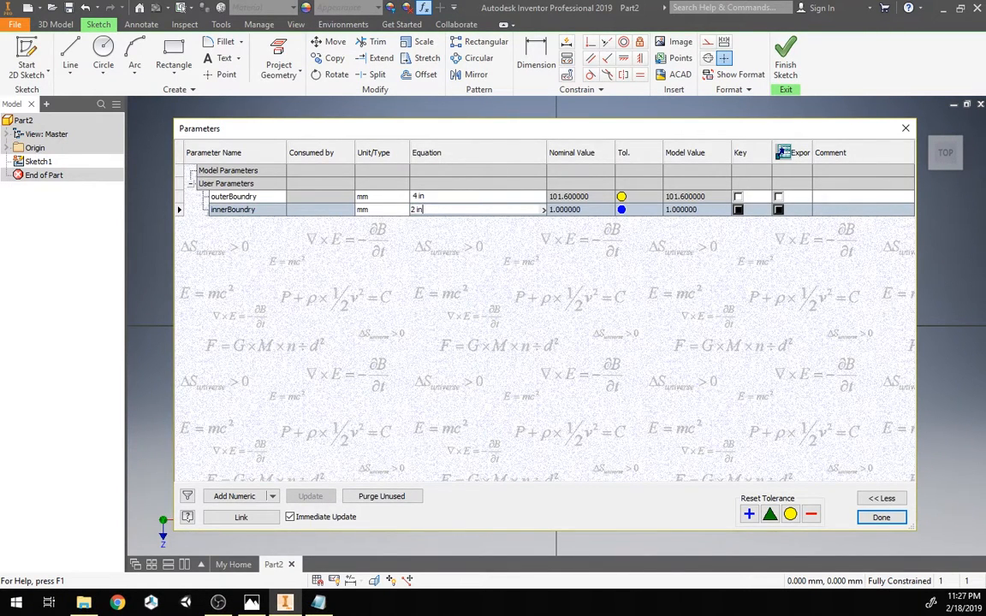
pyautogui.press('Return')
pyautogui.click(877, 517)
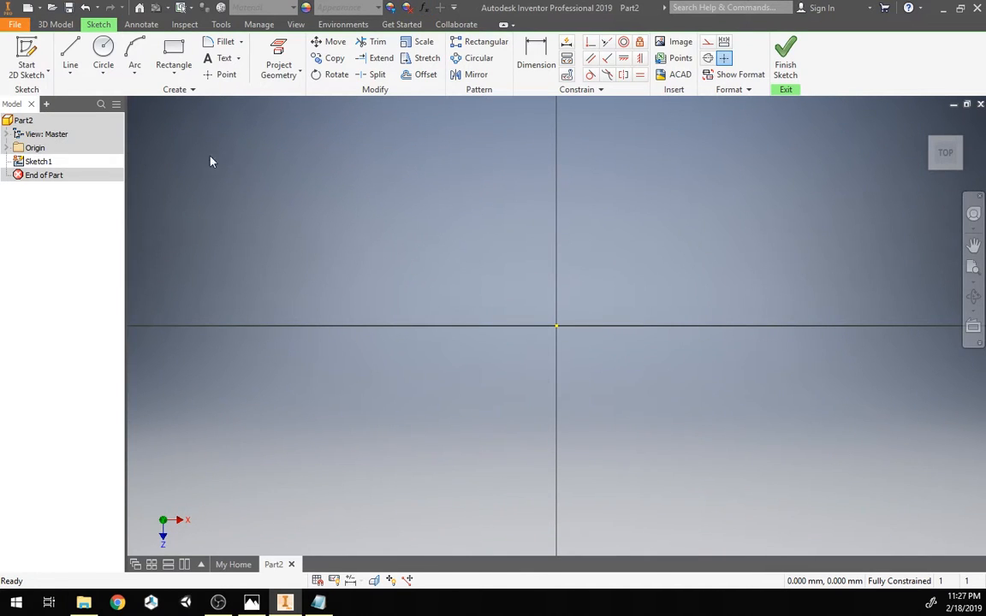
# Step: Draw a construction circle whose diameter is driven by the outerBoundry parameter
pyautogui.click(708, 48)
pyautogui.click(102, 58)
pyautogui.click(487, 281)
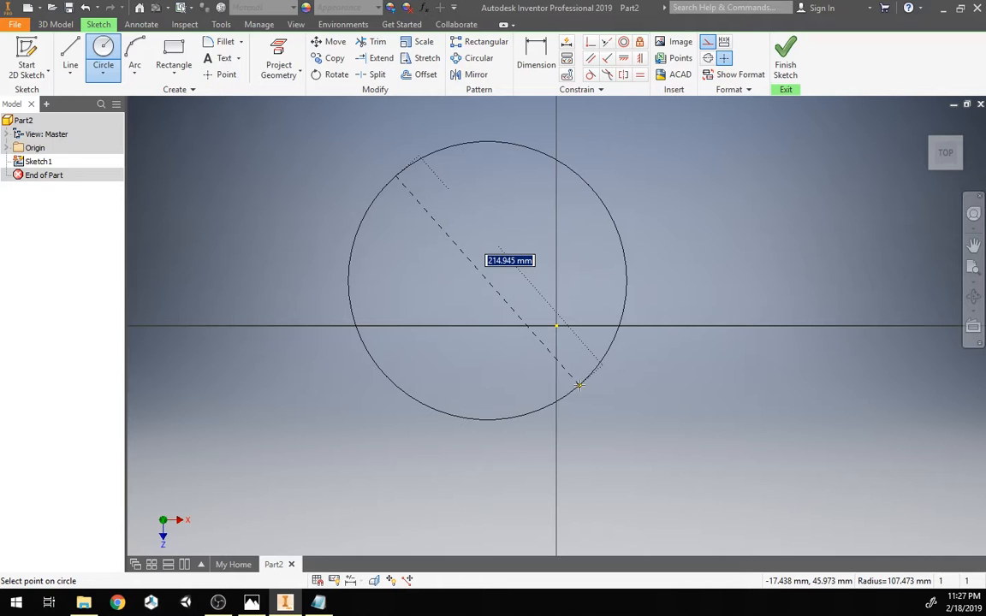
pyautogui.write('outerBound')
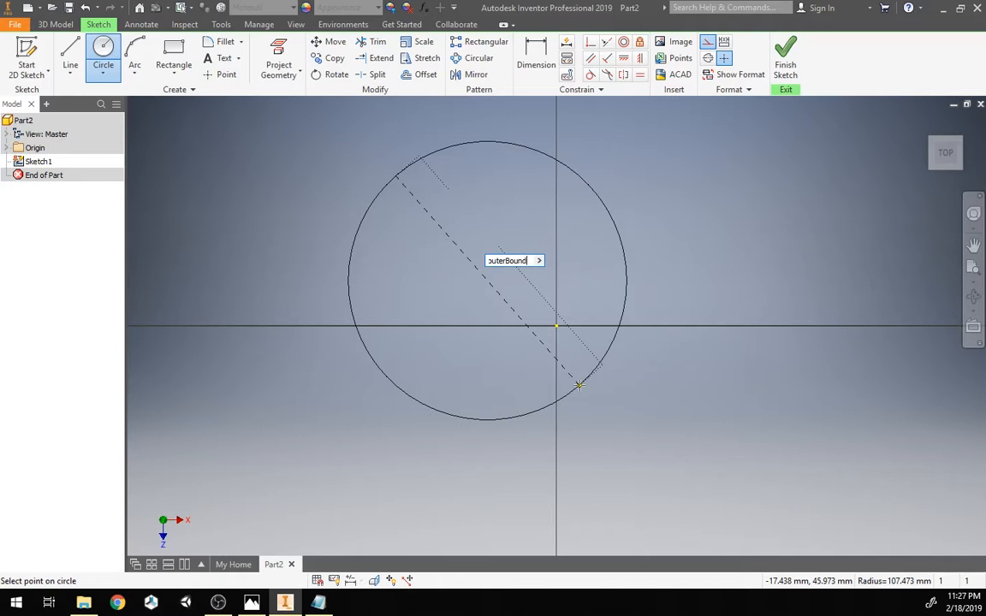
pyautogui.press('Return')
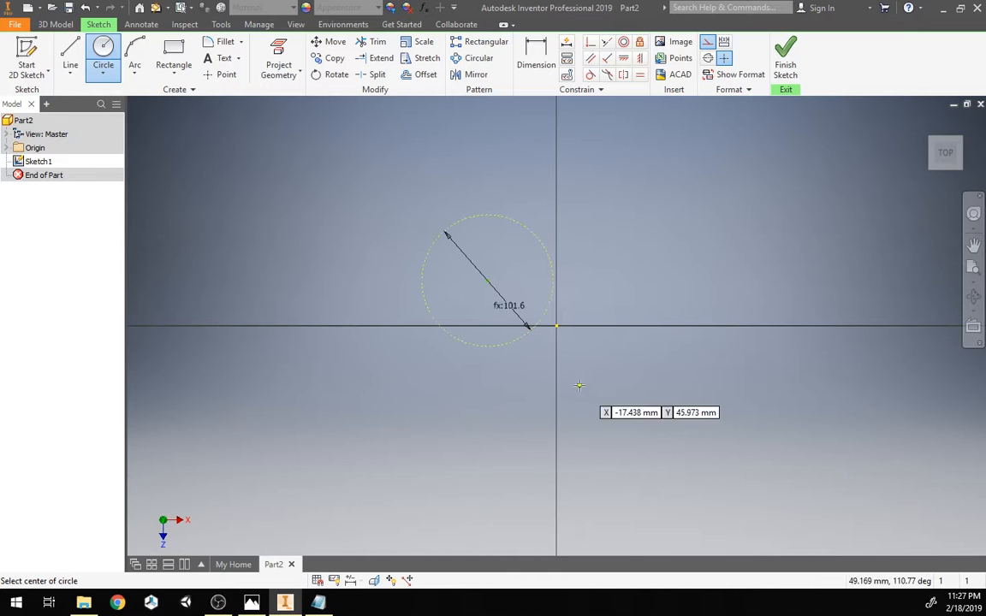
# Step: Constrain the outer circle's center coincident with the sketch origin
pyautogui.scroll(3, 478, 289)
pyautogui.scroll(1, 479, 289)
pyautogui.moveTo(475, 297); pyautogui.dragTo(350, 266, button='middle')
pyautogui.press('Escape')
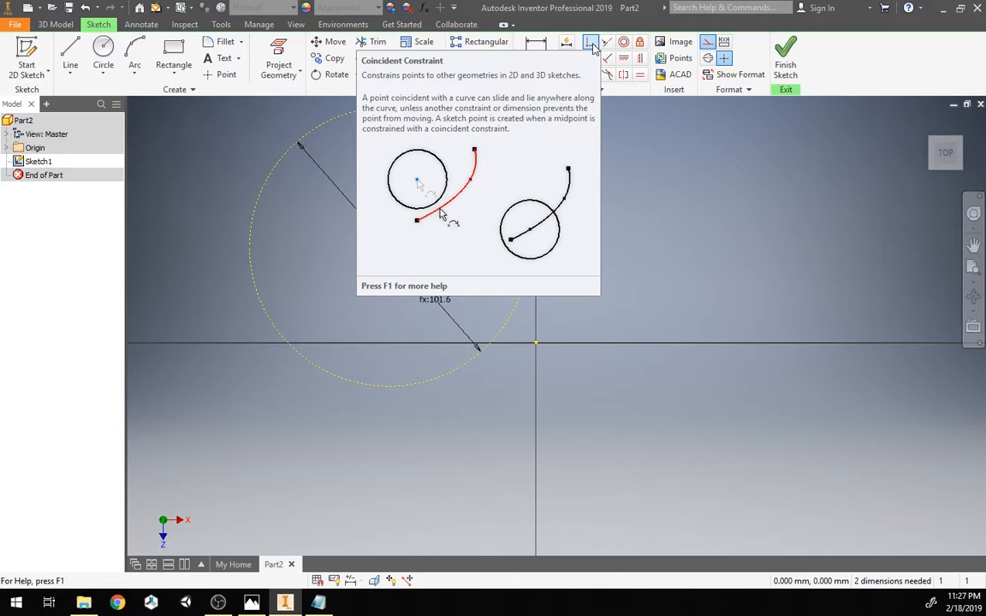
pyautogui.click(590, 45)
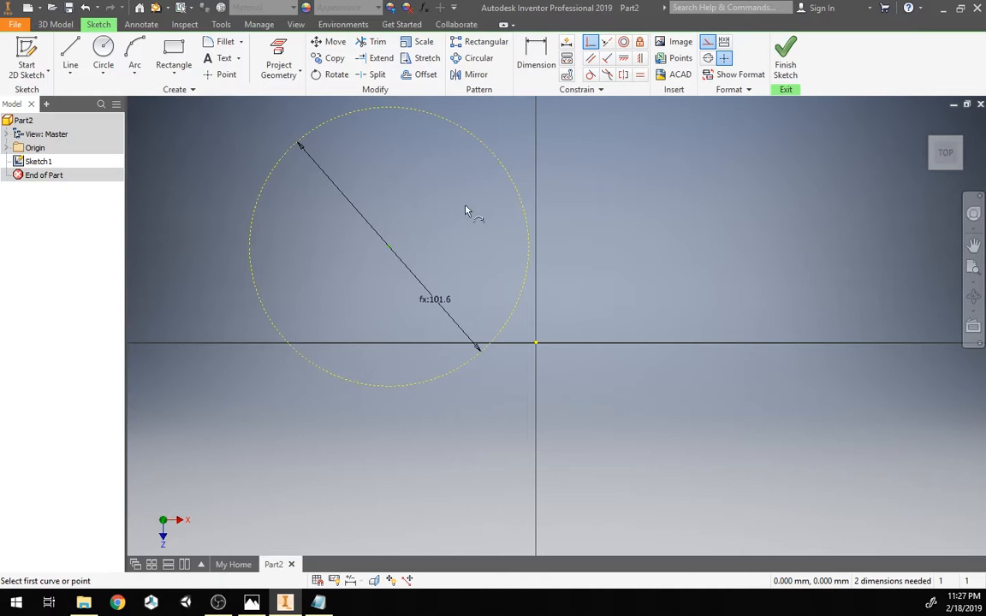
pyautogui.click(391, 248)
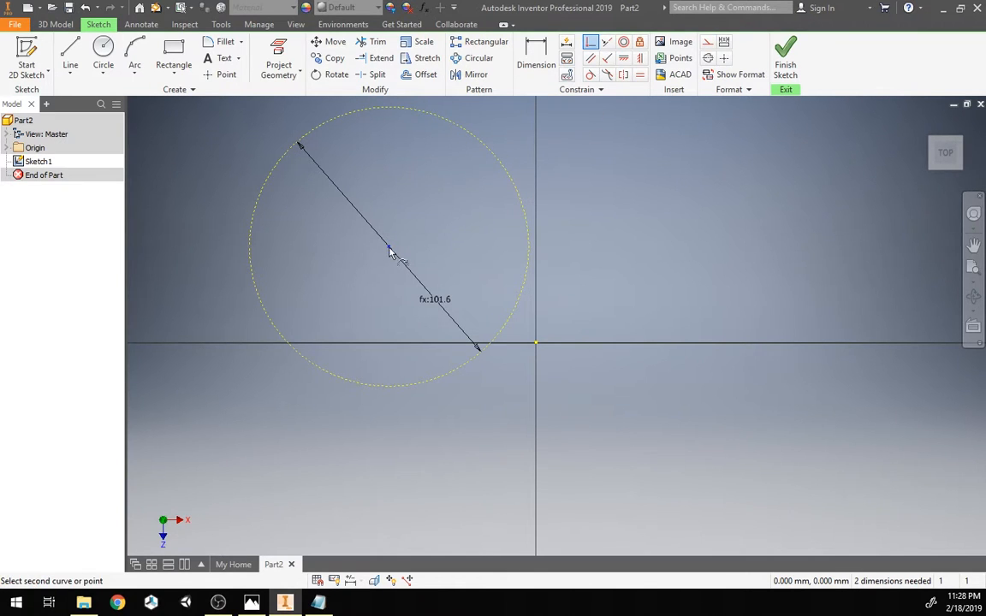
pyautogui.click(537, 345)
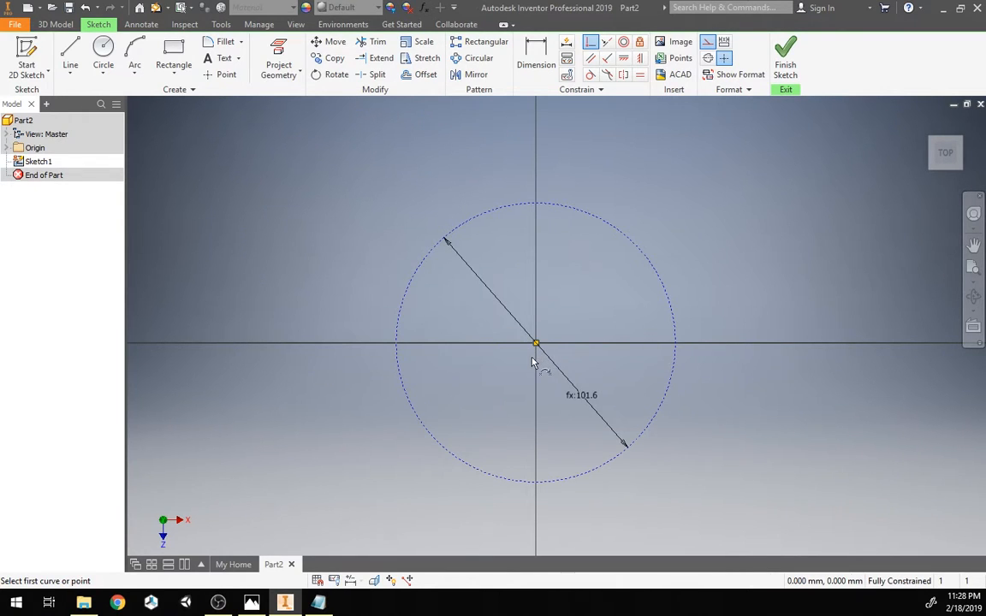
pyautogui.press('Escape')
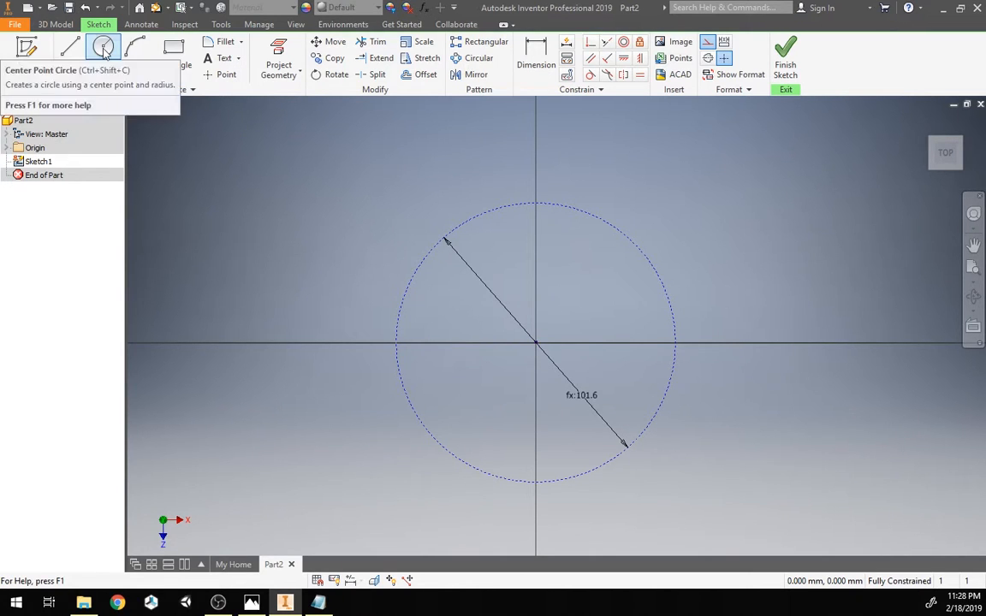
# Step: Draw a construction circle centered on the origin with its diameter driven by the innerBoundry parameter
pyautogui.click(103, 49)
pyautogui.click(707, 43)
pyautogui.click(535, 343)
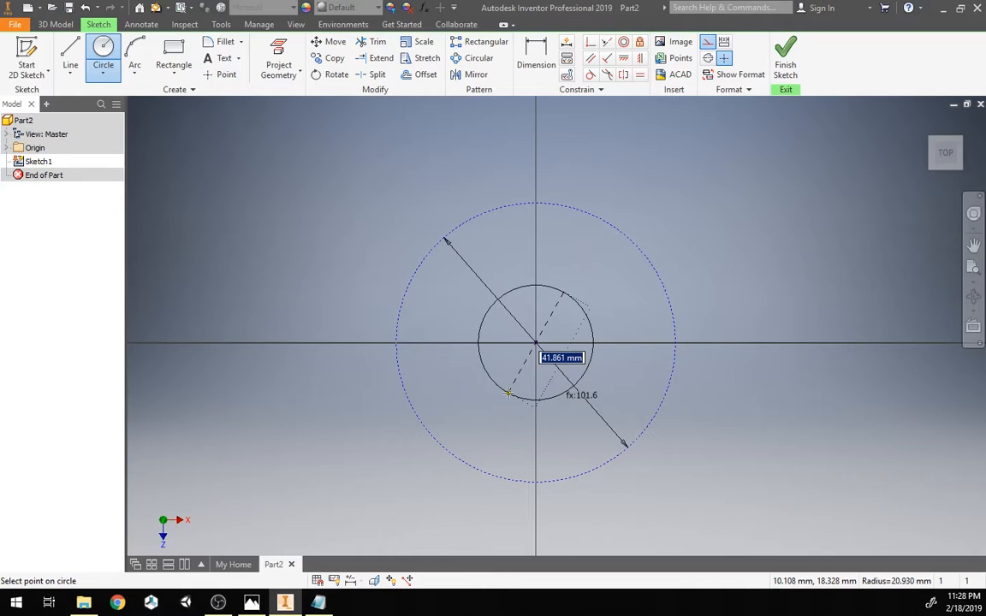
pyautogui.write('i')
pyautogui.write('erD')
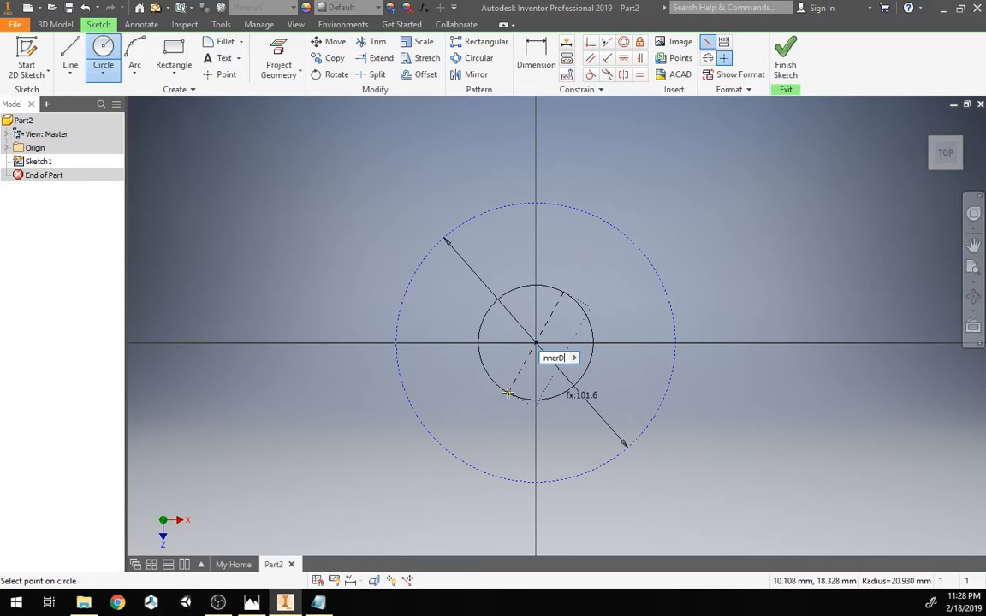
pyautogui.write('iameter')
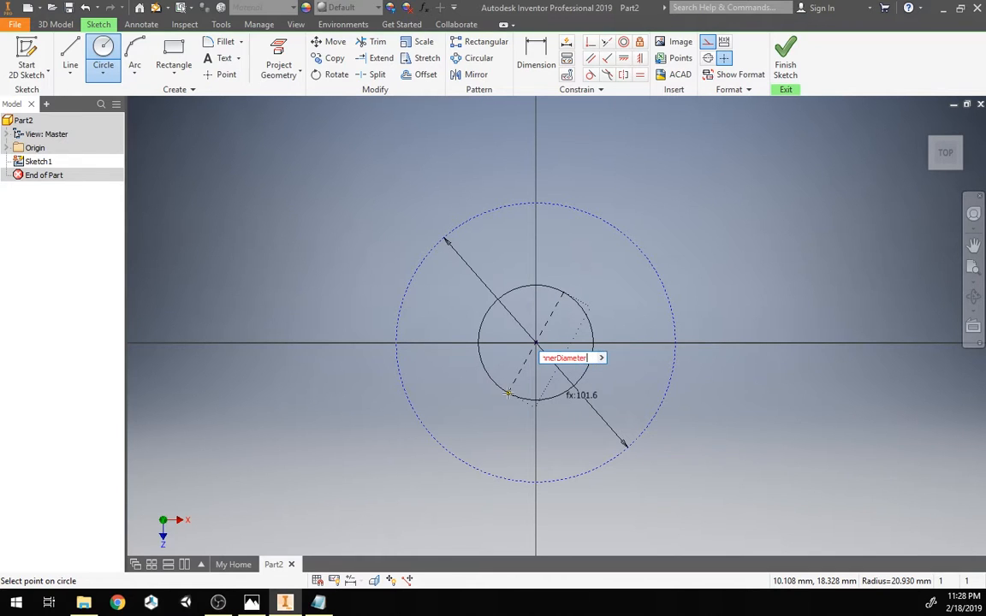
pyautogui.press('BackSpace')
pyautogui.press('BackSpace')
pyautogui.press('BackSpace')
pyautogui.press('BackSpace')
pyautogui.press('BackSpace')
pyautogui.press('BackSpace')
pyautogui.press('BackSpace')
pyautogui.press('BackSpace')
pyautogui.write('Boundry')
pyautogui.press('Return')
pyautogui.press('Escape')
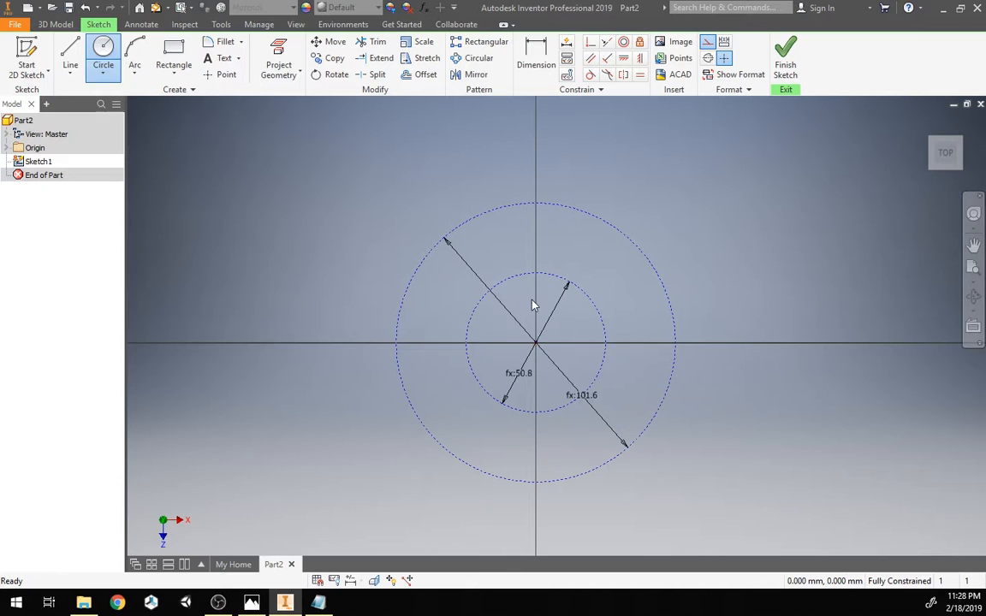
# Step: Add a new numeric user parameter named spikes
pyautogui.scroll(-1, 524, 276)
pyautogui.moveTo(388, 178); pyautogui.dragTo(362, 155, button='middle')
pyautogui.scroll(-5, 329, 183)
pyautogui.scroll(4, 338, 189)
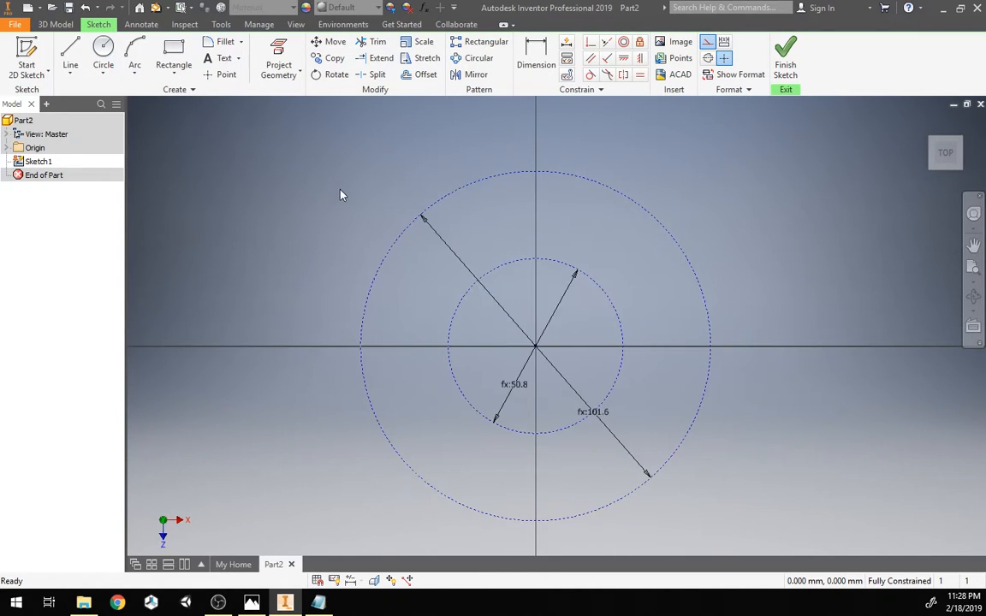
pyautogui.moveTo(339, 195); pyautogui.dragTo(345, 181, button='middle')
pyautogui.click(424, 9)
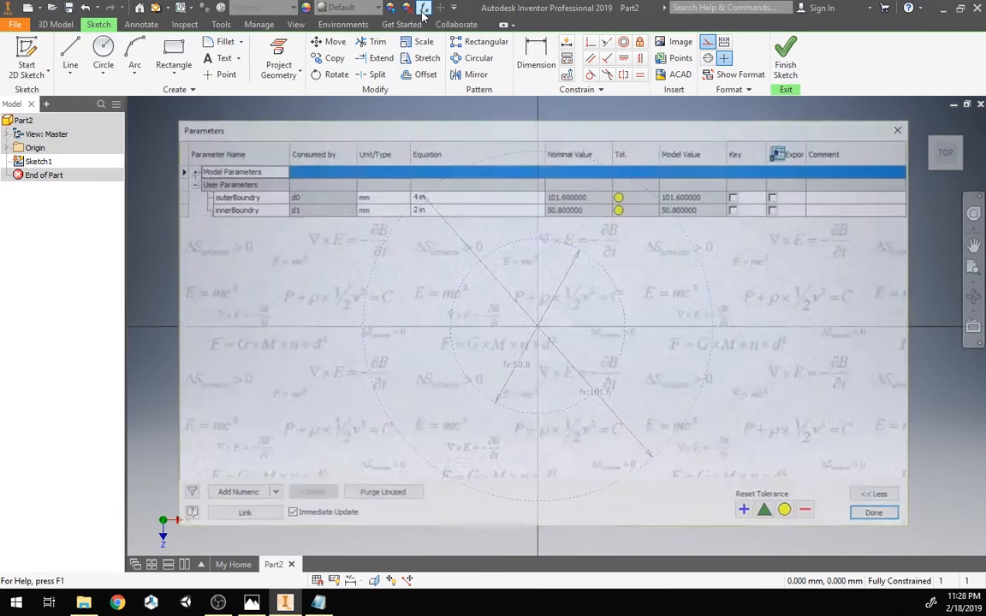
pyautogui.click(242, 503)
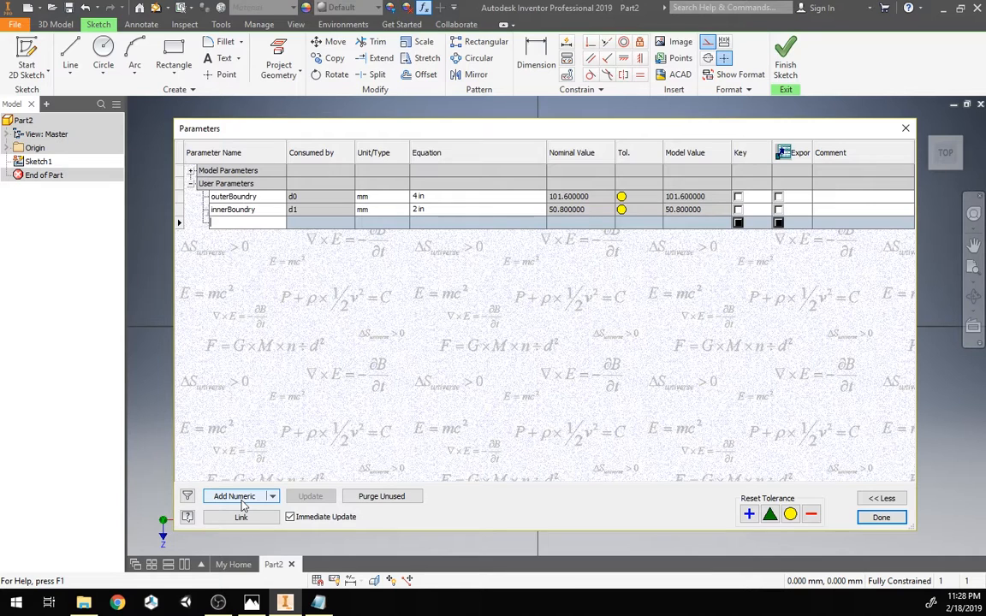
pyautogui.write('spikes')
pyautogui.press('Return')
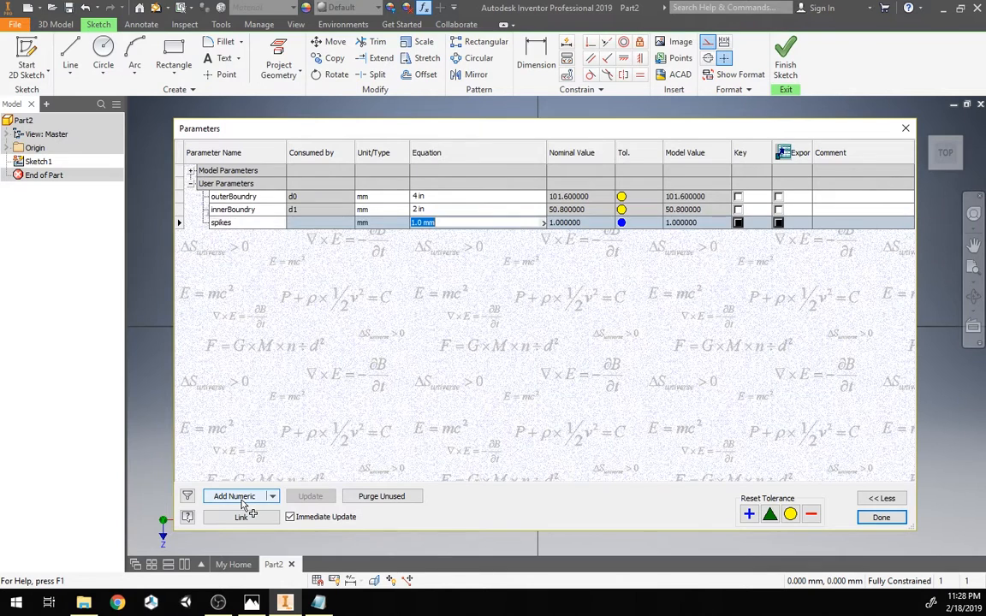
# Step: Set the spikes parameter's unit type to ul and its equation to 6 ul, then close the Parameters dialog
pyautogui.click(392, 223)
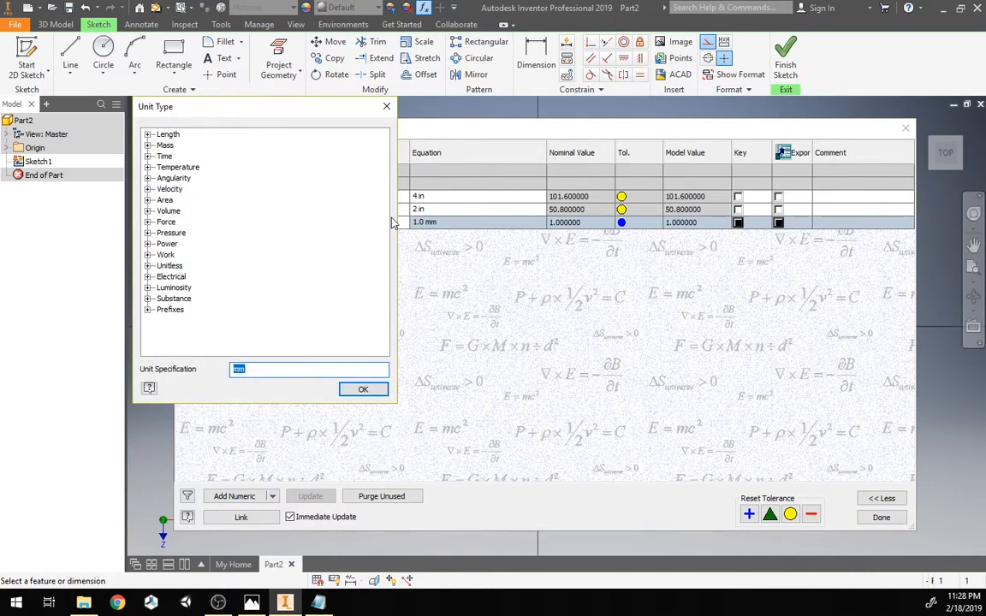
pyautogui.write('ul')
pyautogui.press('Return')
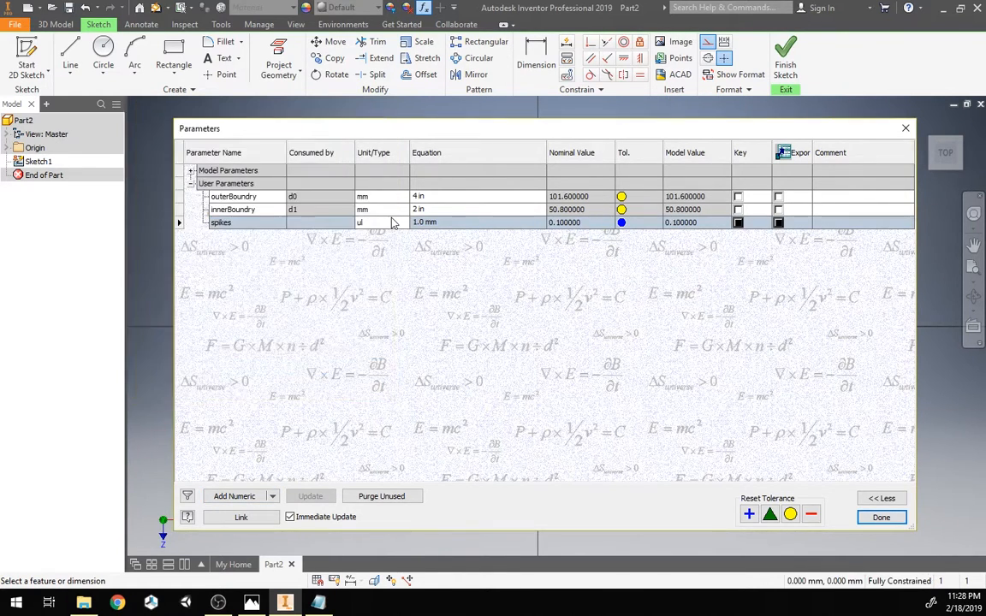
pyautogui.click(423, 223)
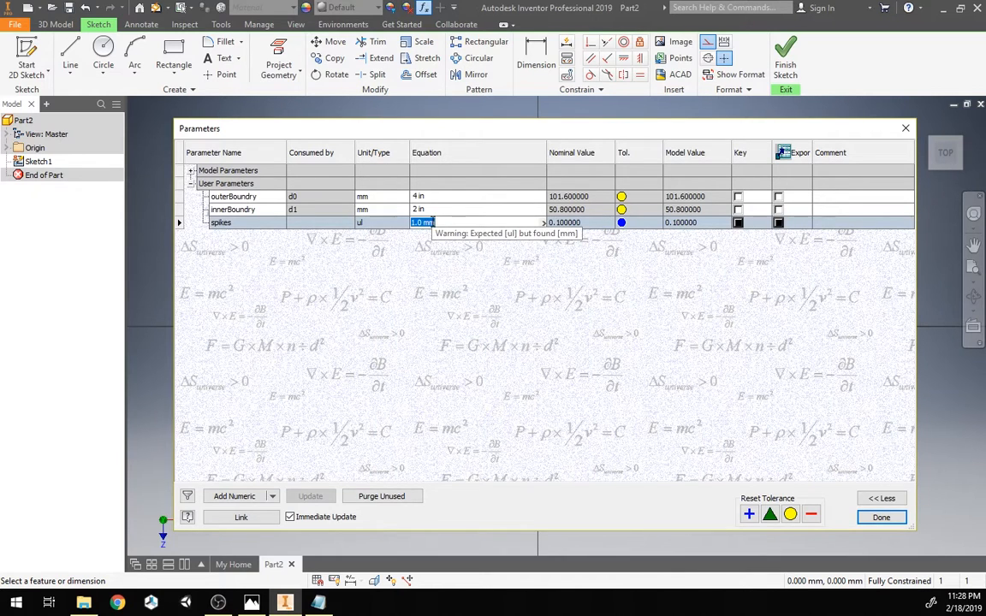
pyautogui.write('6 ul')
pyautogui.press('Return')
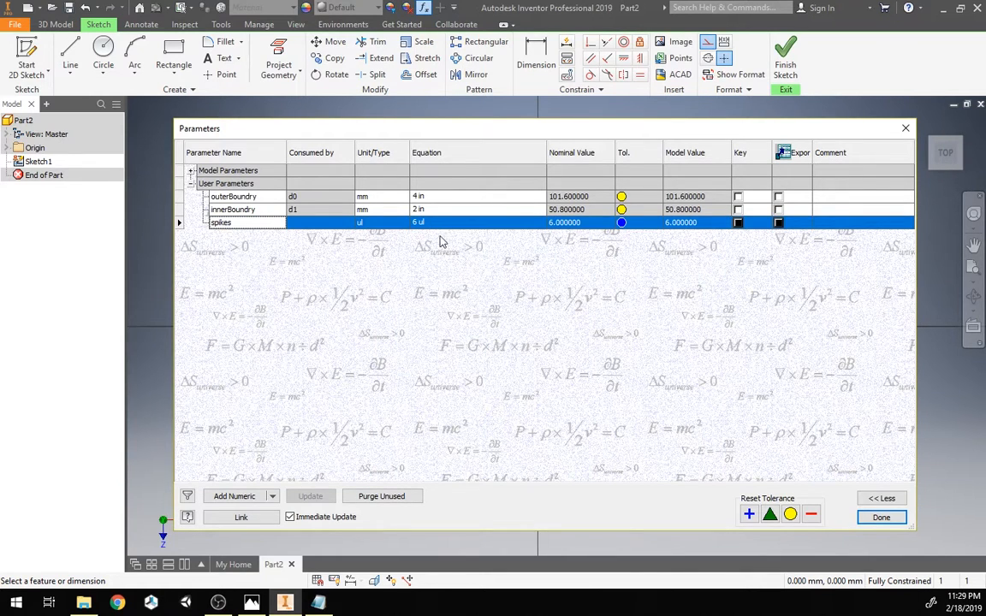
pyautogui.click(880, 517)
# Step: Draw a construction line from near the center toward the upper right, past the outer circle
pyautogui.scroll(-3, 545, 265)
pyautogui.moveTo(535, 262); pyautogui.dragTo(546, 351, button='middle')
pyautogui.scroll(3, 534, 285)
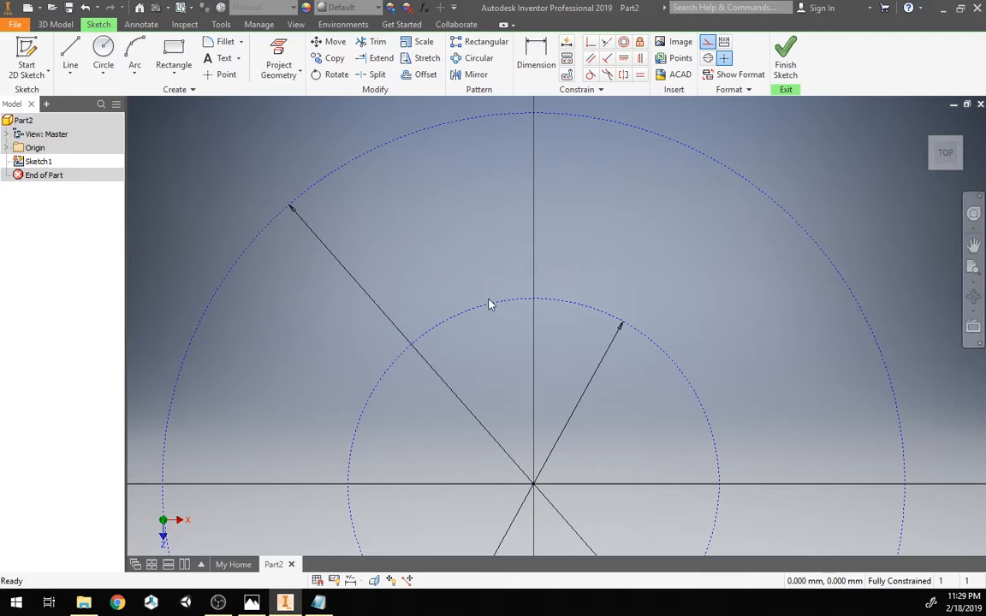
pyautogui.scroll(2, 447, 334)
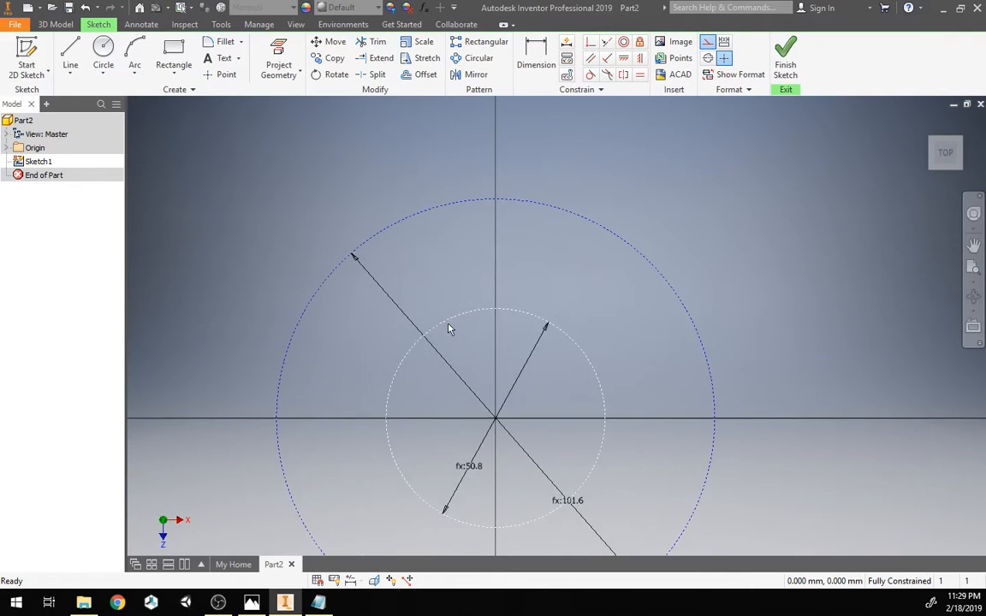
pyautogui.scroll(-3, 414, 250)
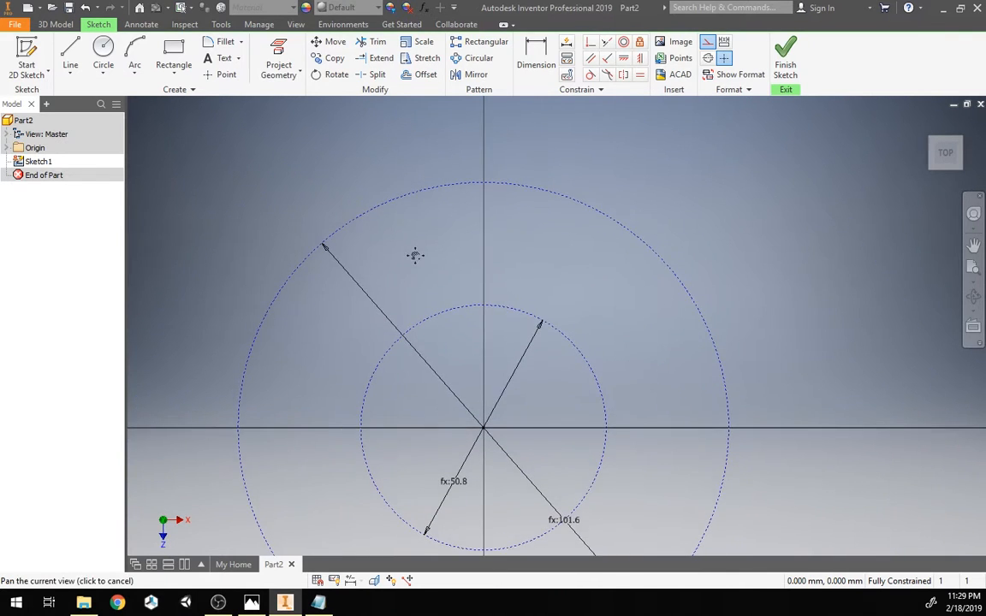
pyautogui.press('l')
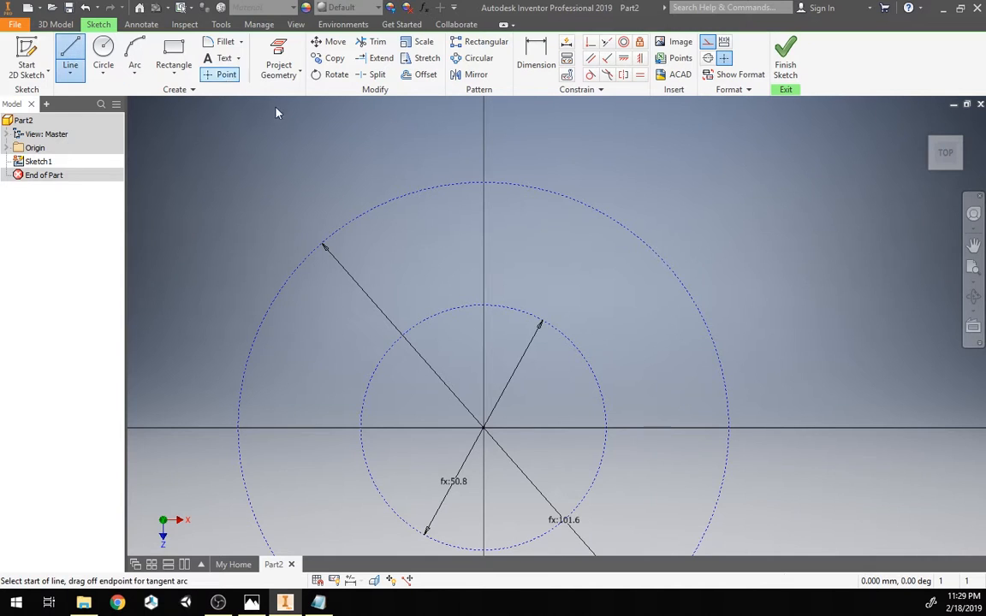
pyautogui.click(527, 394)
pyautogui.click(676, 190)
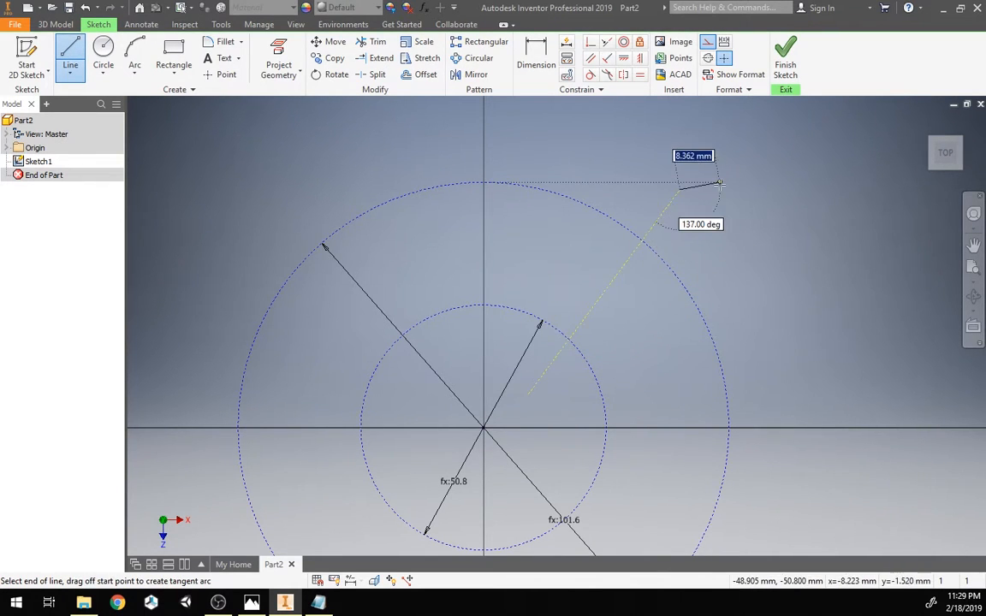
pyautogui.press('Escape')
# Step: Draw a second construction line from near the center toward the upper left, past the outer circle
pyautogui.click(71, 53)
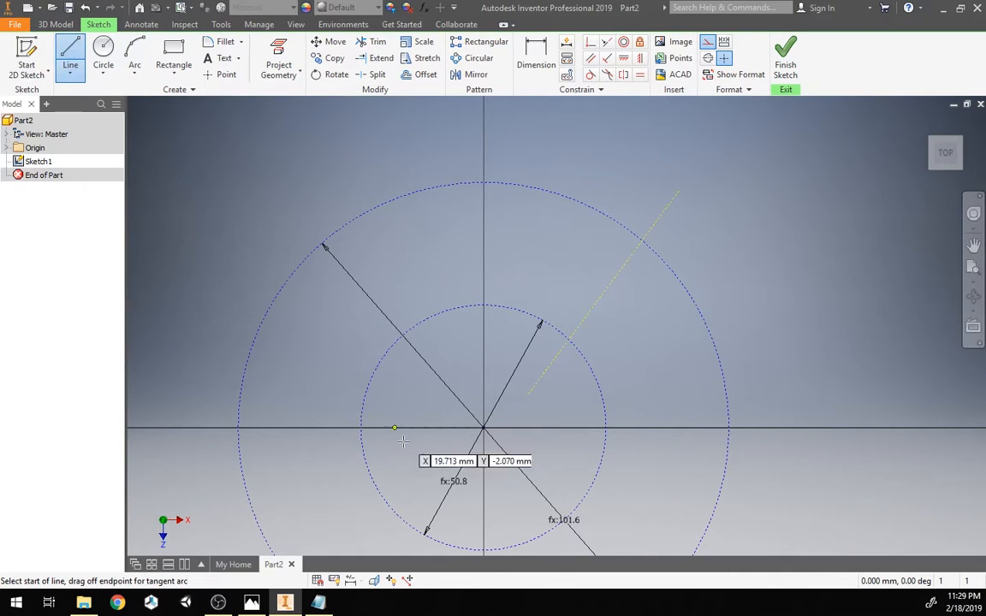
pyautogui.click(442, 399)
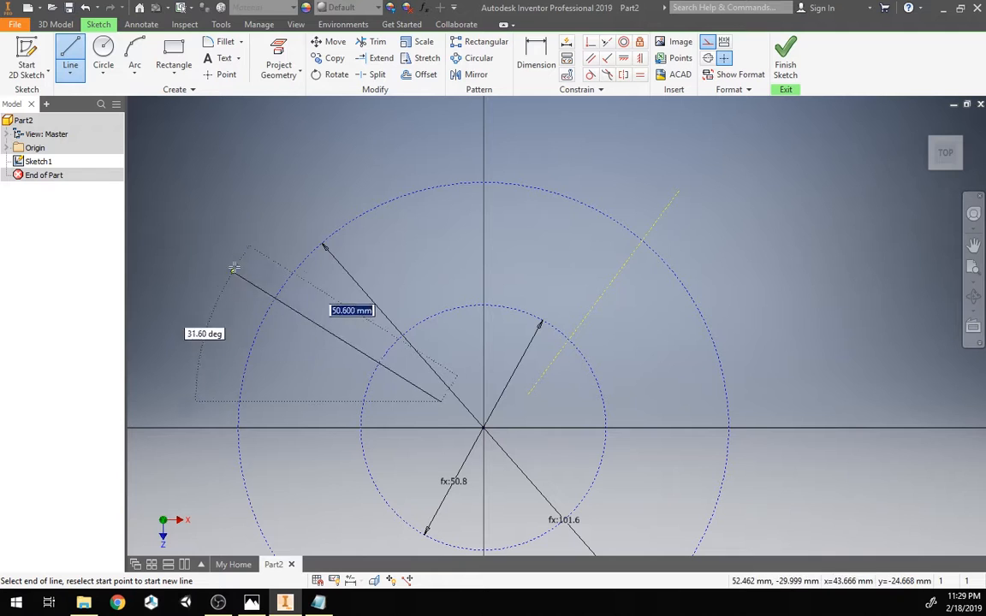
pyautogui.click(273, 257)
pyautogui.press('Escape')
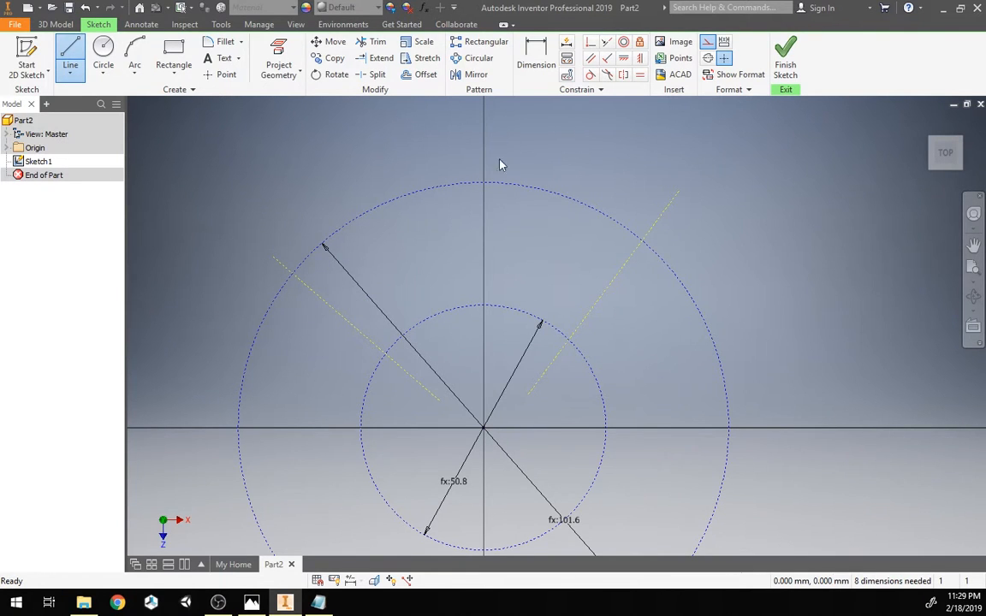
# Step: Constrain the inner endpoints of both construction lines coincident with the sketch origin
pyautogui.click(591, 41)
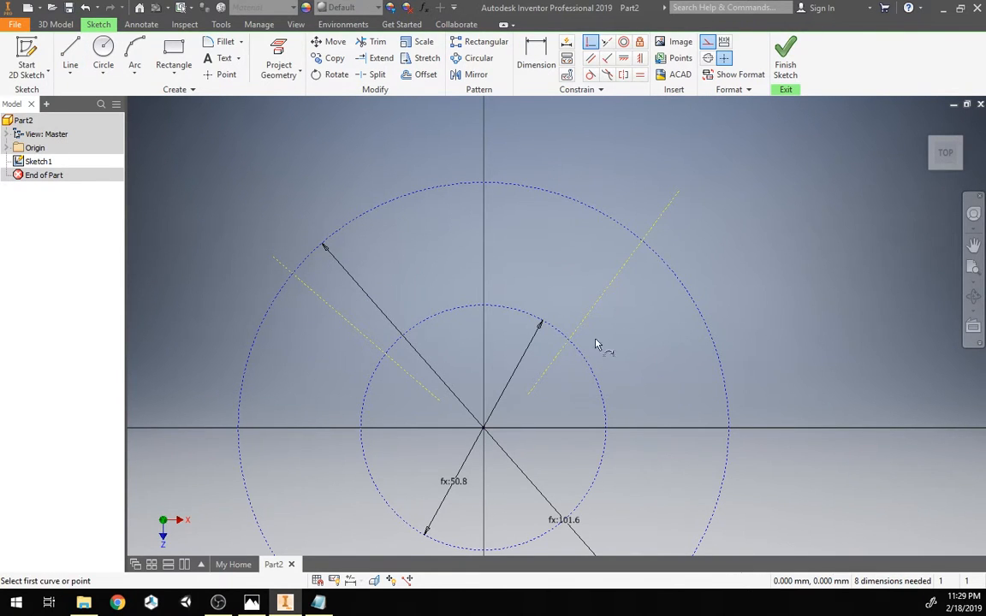
pyautogui.click(528, 397)
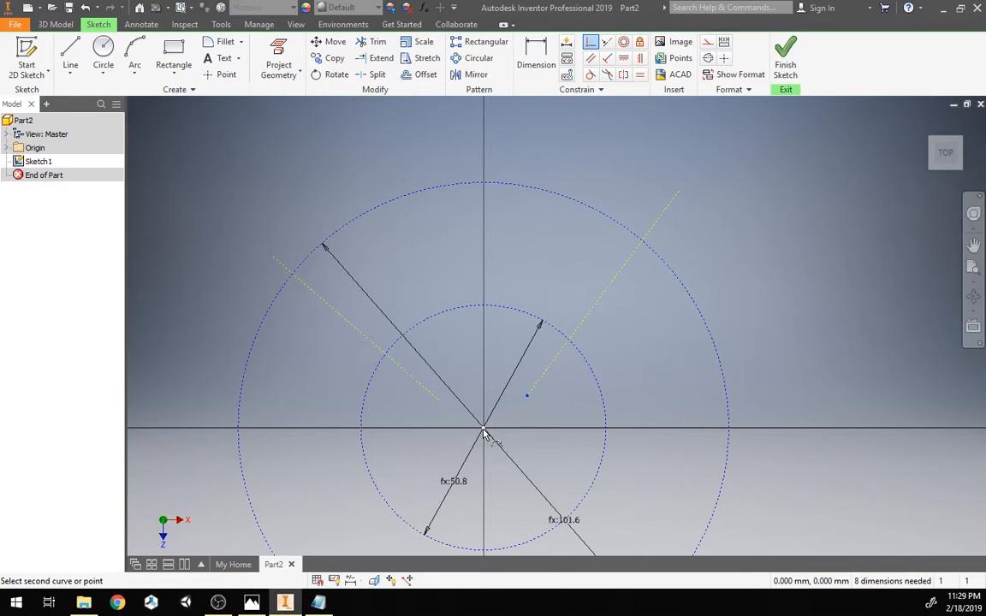
pyautogui.click(484, 429)
pyautogui.click(440, 402)
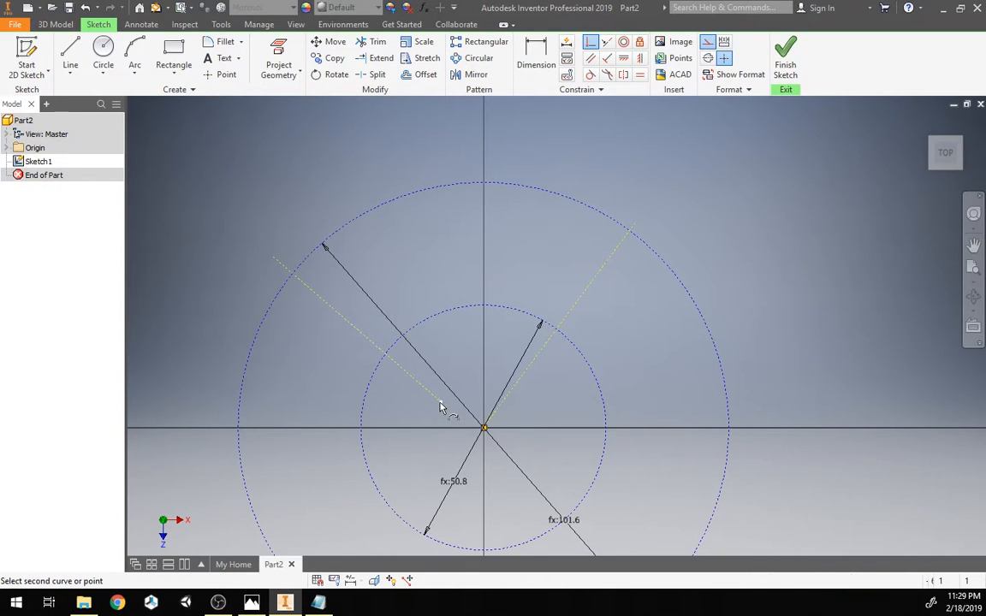
pyautogui.click(484, 428)
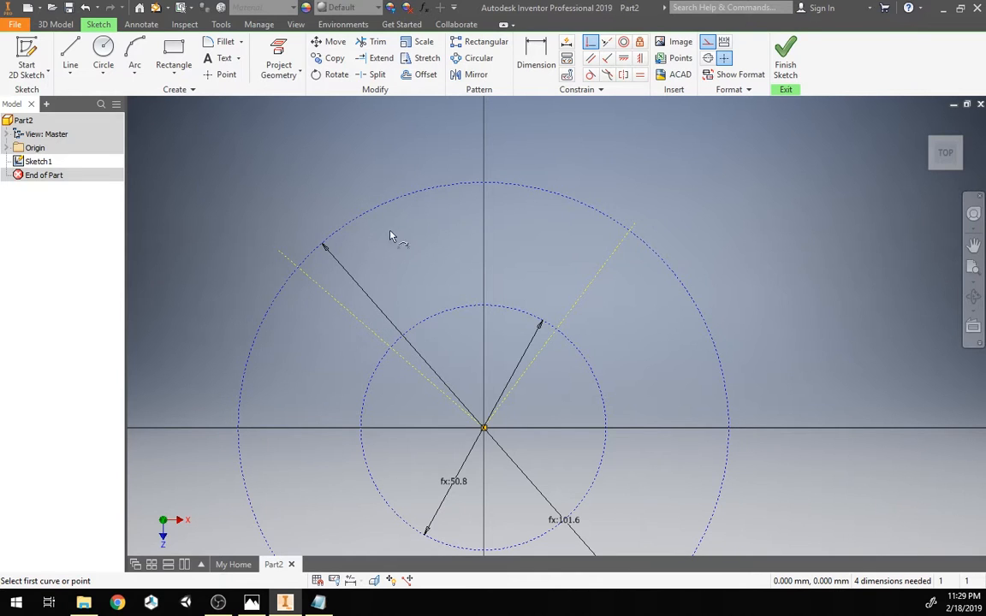
# Step: Constrain the outer endpoints of both construction lines coincident with the outer circle
pyautogui.click(279, 252)
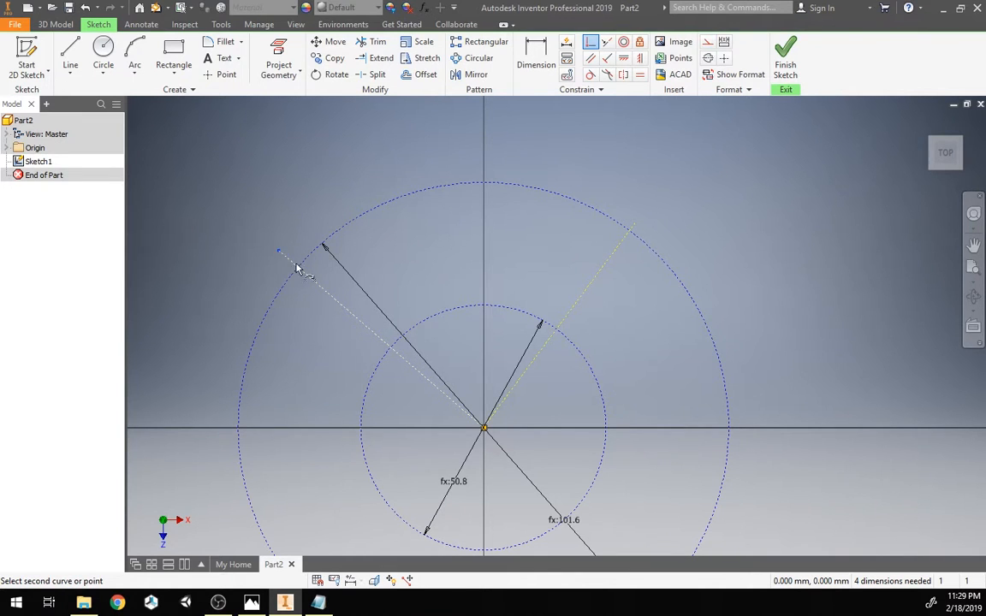
pyautogui.click(304, 264)
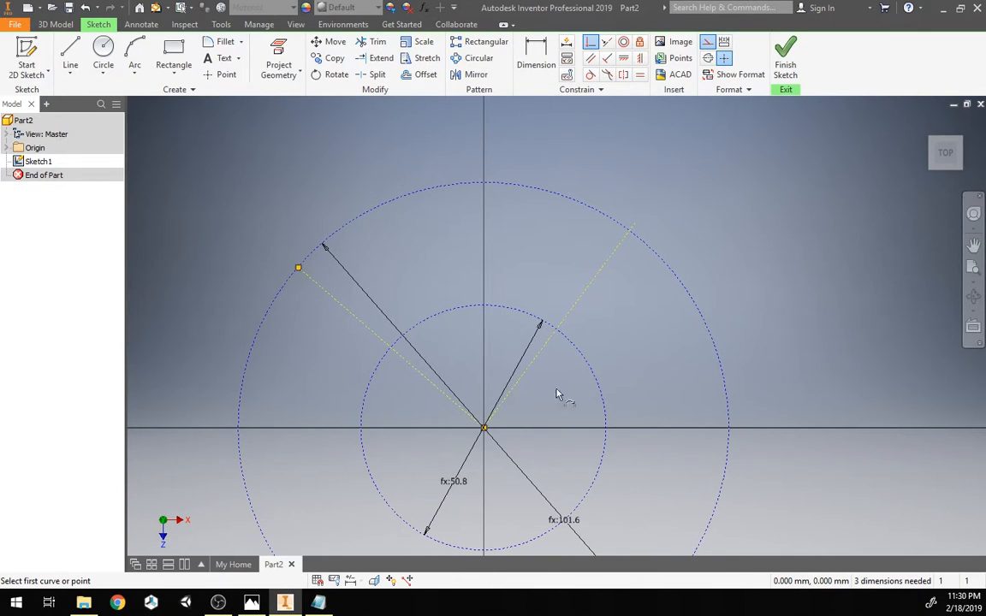
pyautogui.click(633, 228)
pyautogui.click(629, 234)
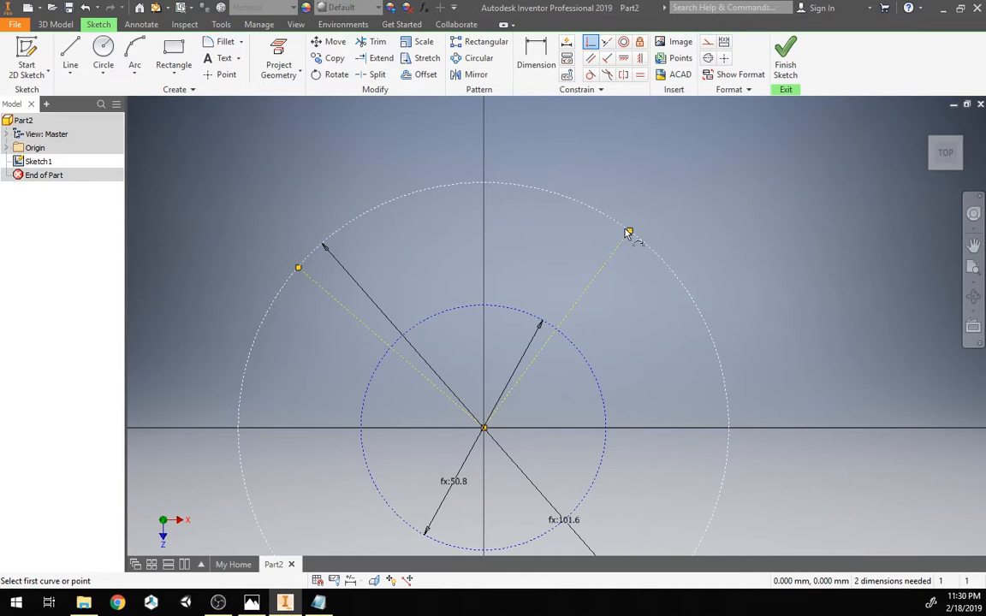
pyautogui.press('Escape')
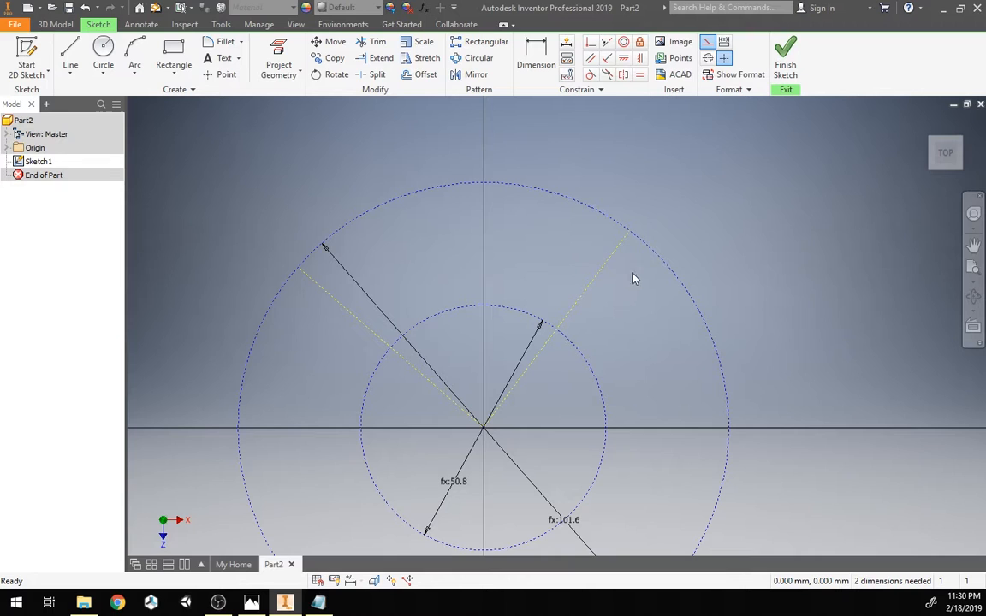
# Step: Make the two construction lines symmetric about the origin's Z Axis and drag them closer together
pyautogui.click(624, 75)
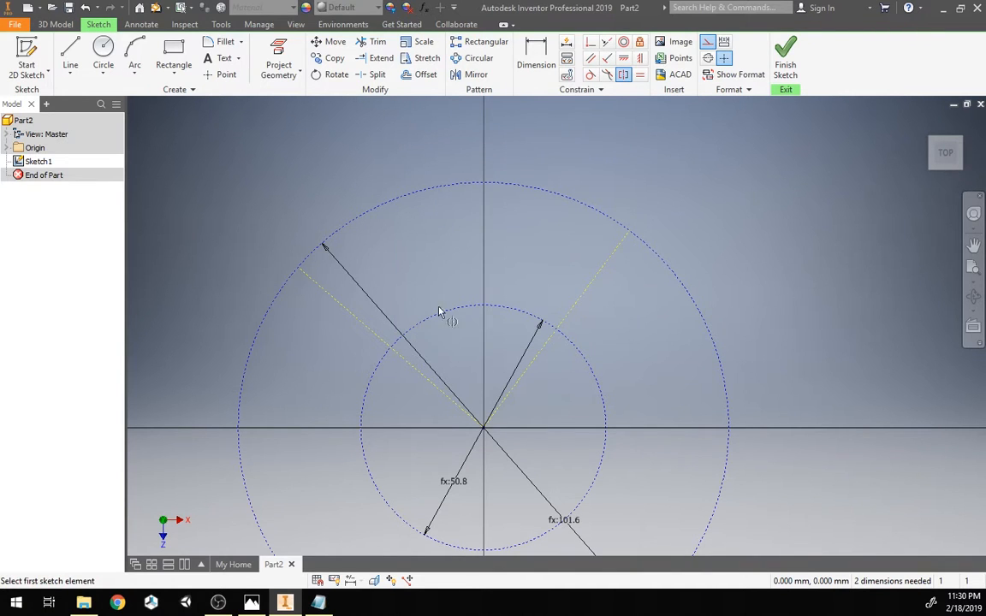
pyautogui.click(354, 317)
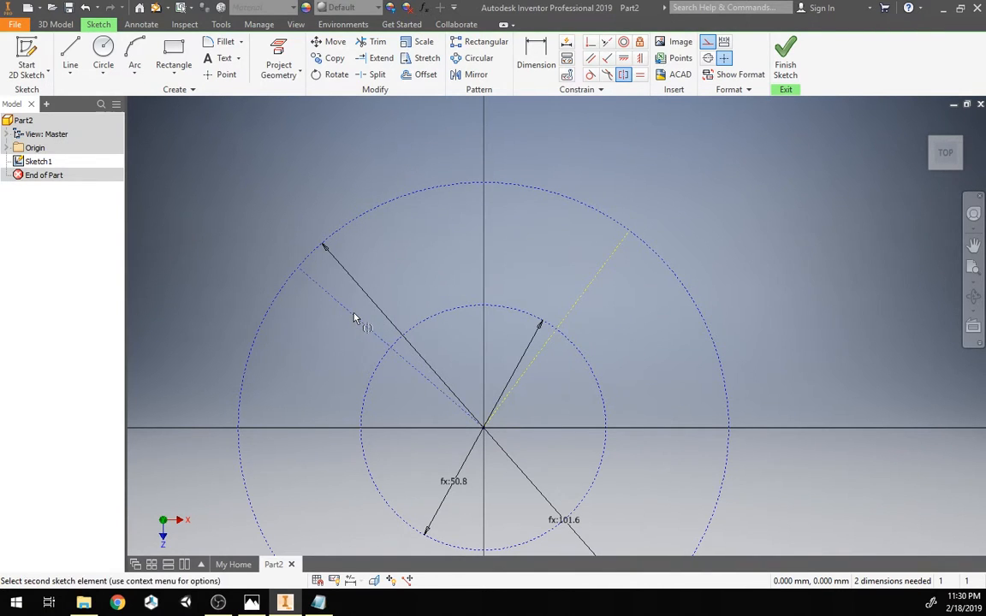
pyautogui.click(588, 301)
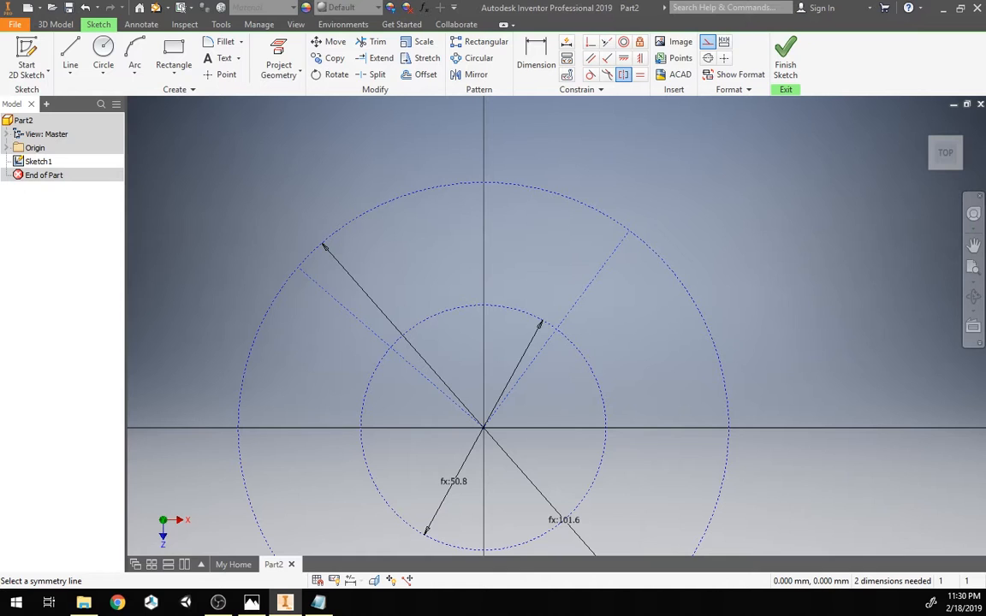
pyautogui.click(8, 148)
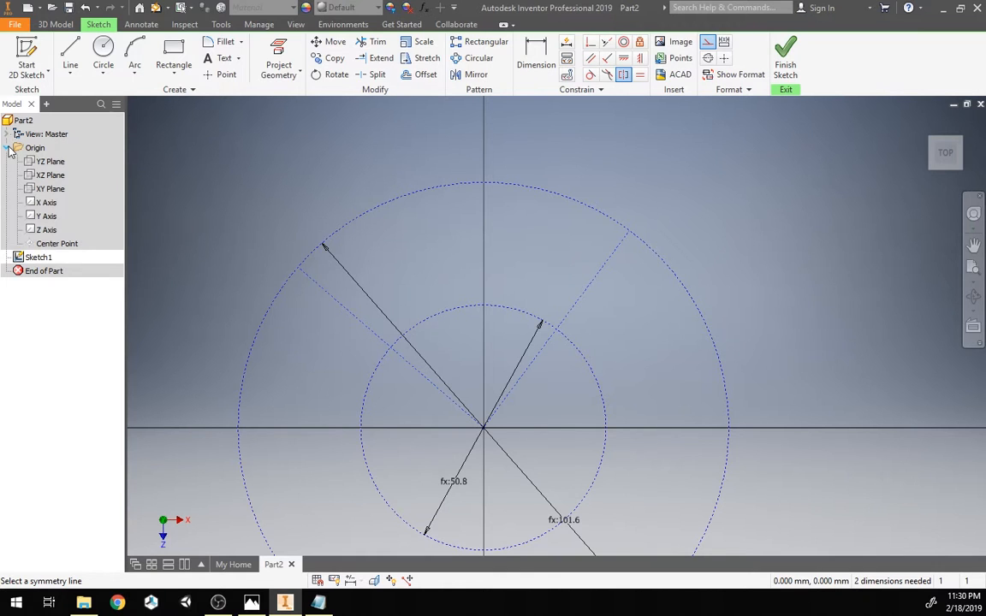
pyautogui.click(47, 231)
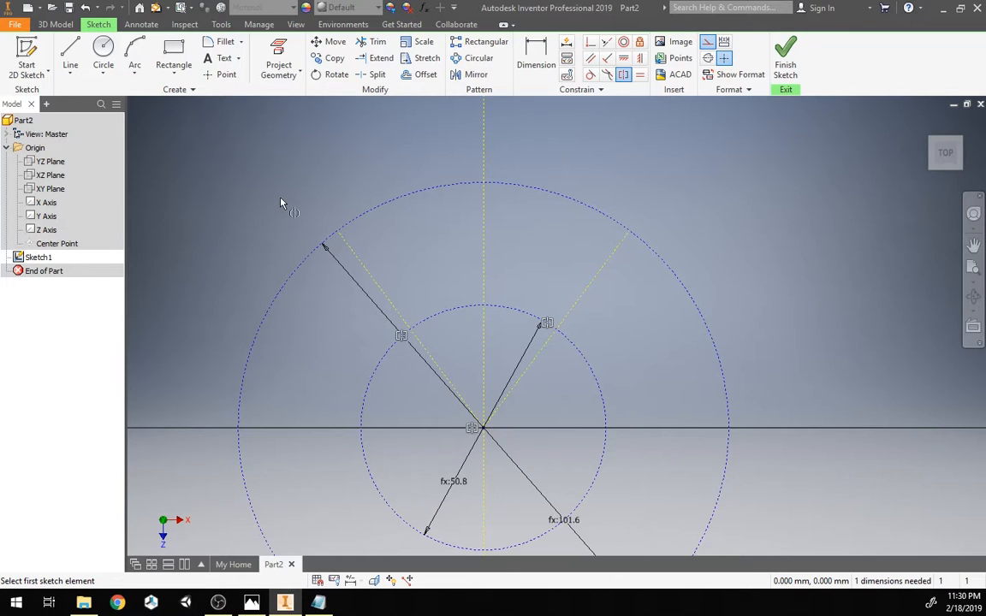
pyautogui.press('Escape')
pyautogui.moveTo(352, 250); pyautogui.dragTo(359, 214)
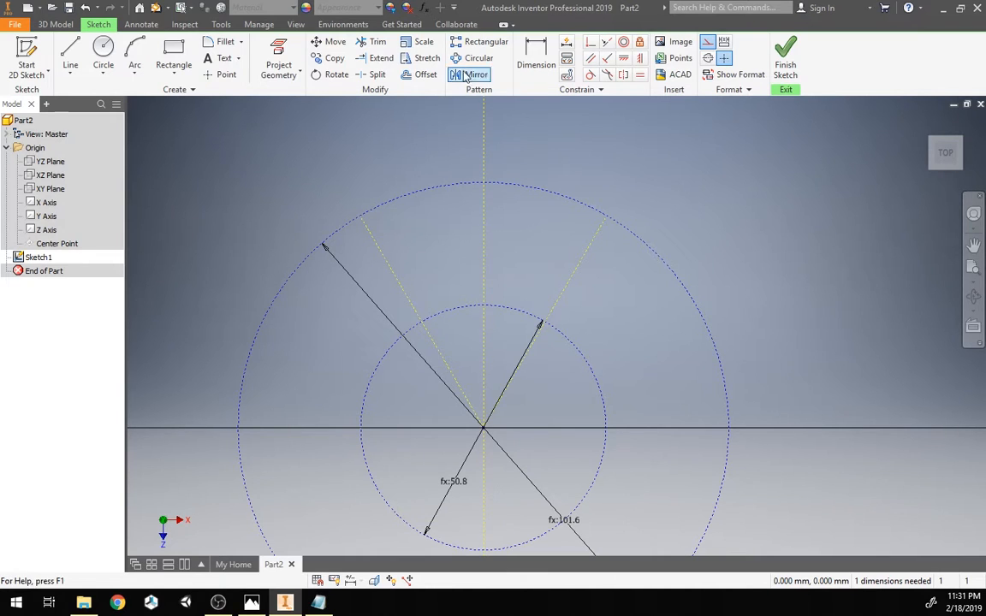
# Step: Rename the spikes user parameter to numSpikes and close the Parameters dialog
pyautogui.click(423, 7)
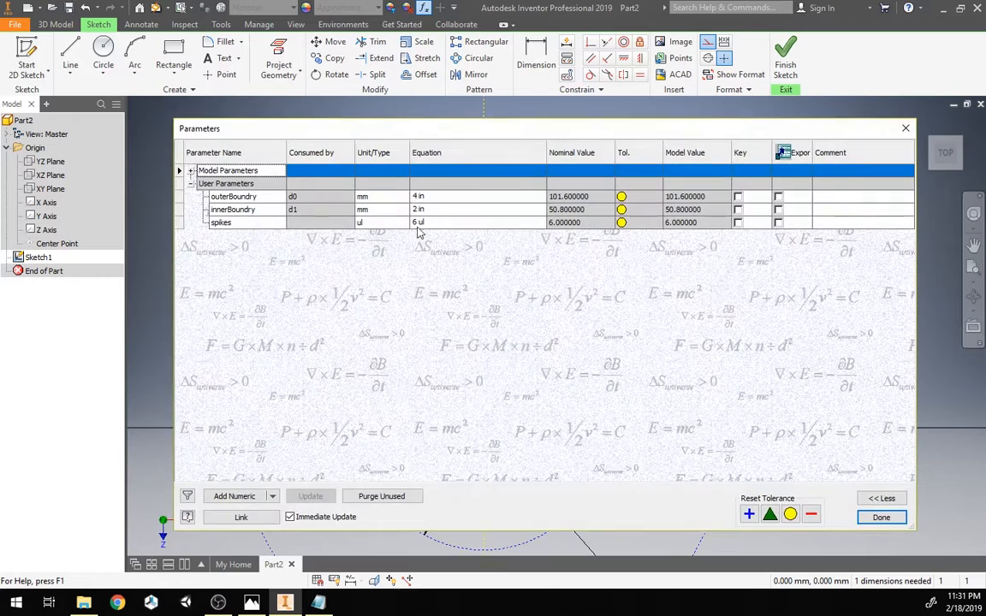
pyautogui.doubleClick(261, 223)
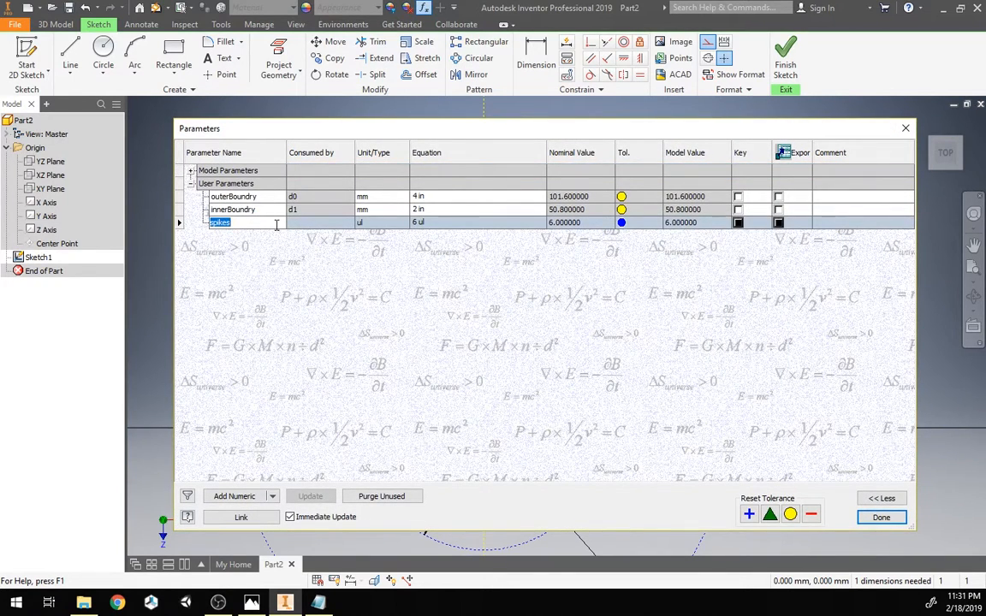
pyautogui.write('numSpikes')
pyautogui.press('Return')
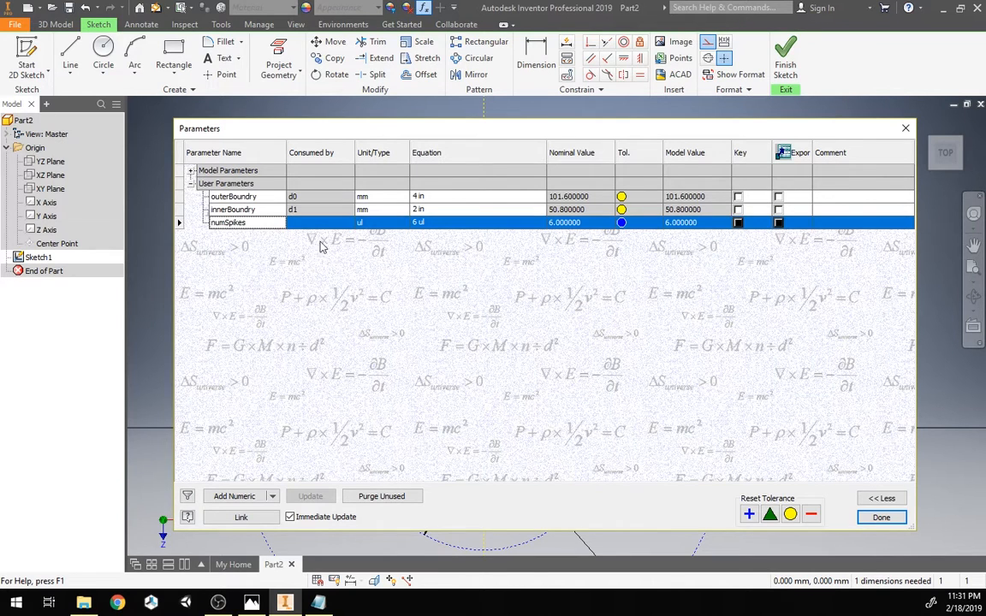
pyautogui.click(882, 518)
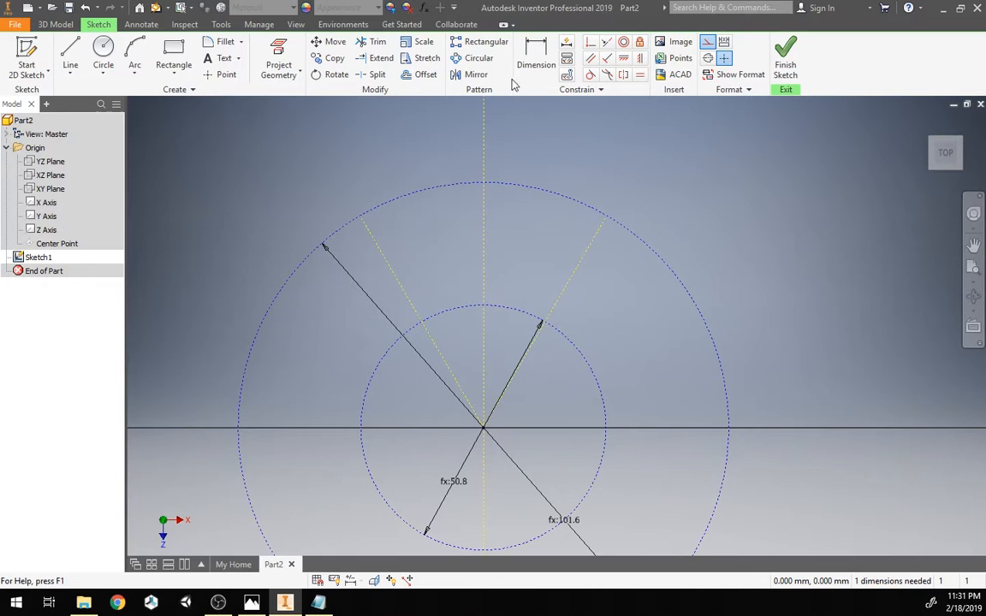
# Step: Dimension the angle between the two construction lines with the equation 360 deg / numSpikes
pyautogui.click(424, 8)
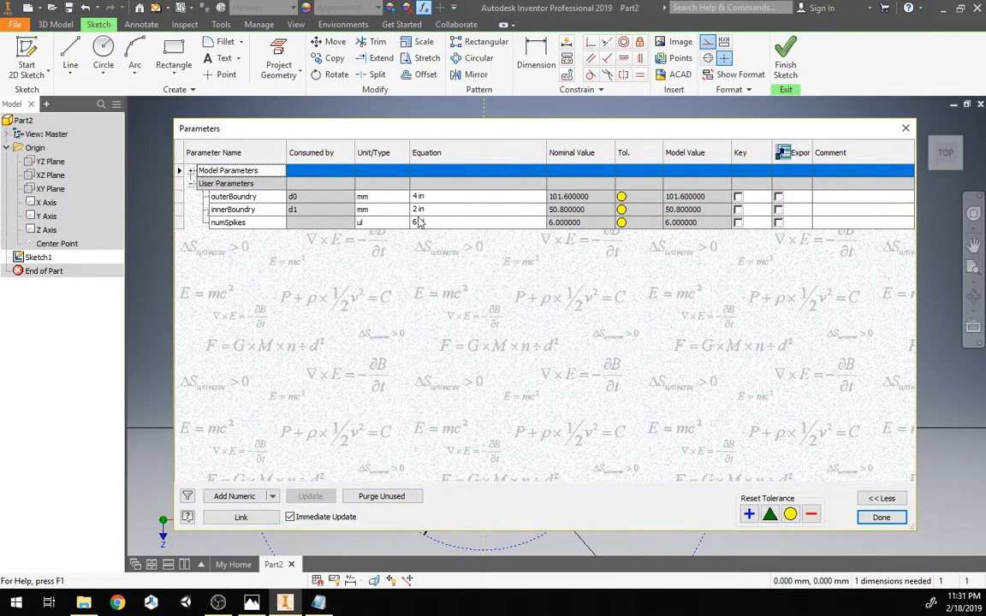
pyautogui.click(882, 518)
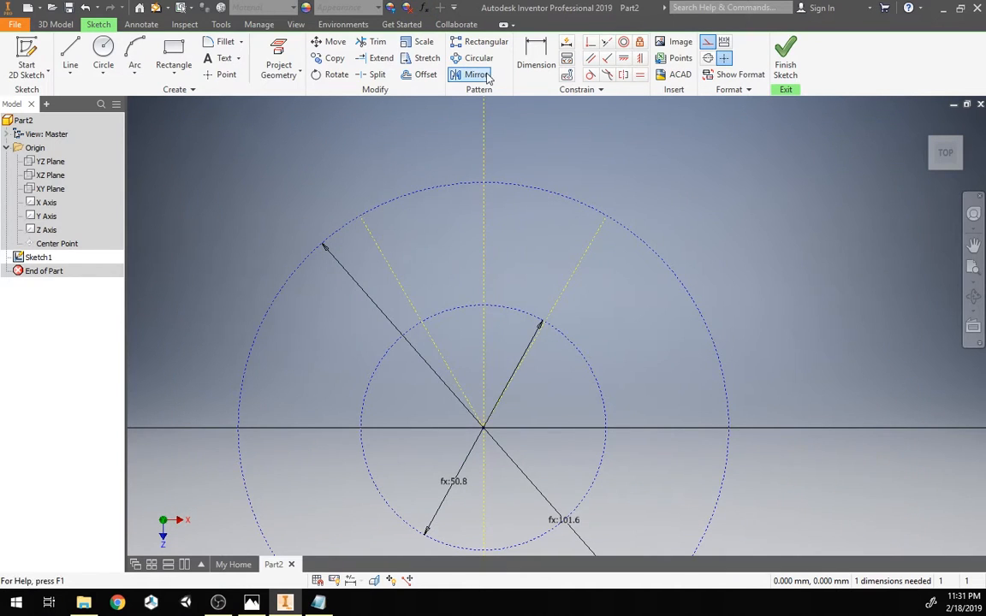
pyautogui.click(534, 68)
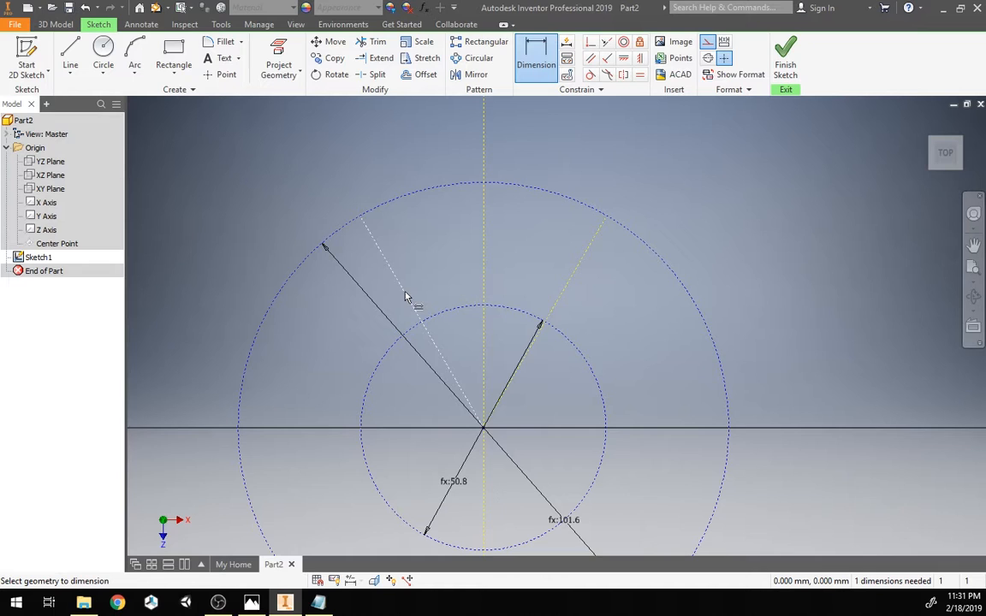
pyautogui.click(405, 297)
pyautogui.click(570, 286)
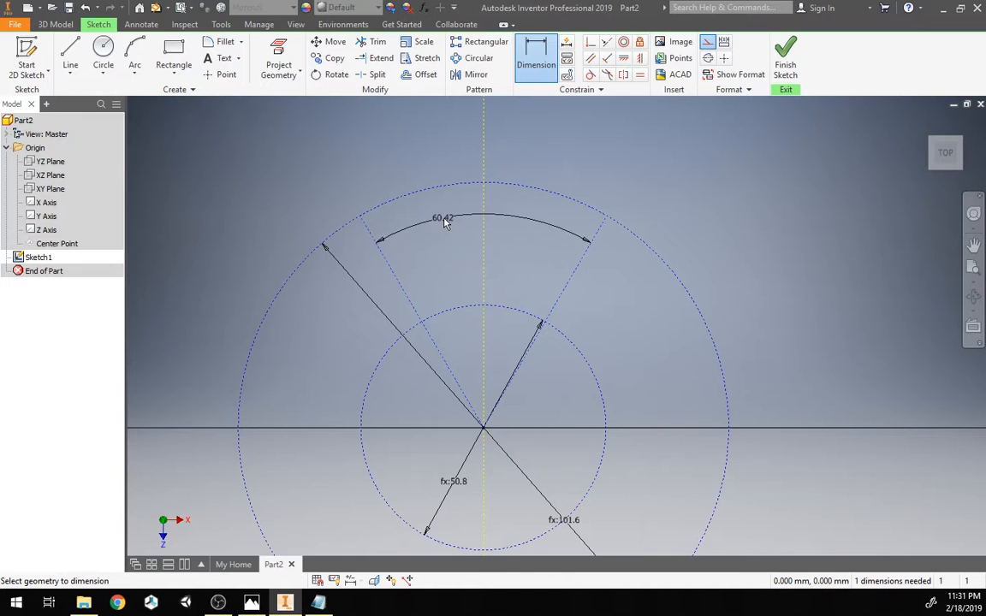
pyautogui.click(445, 223)
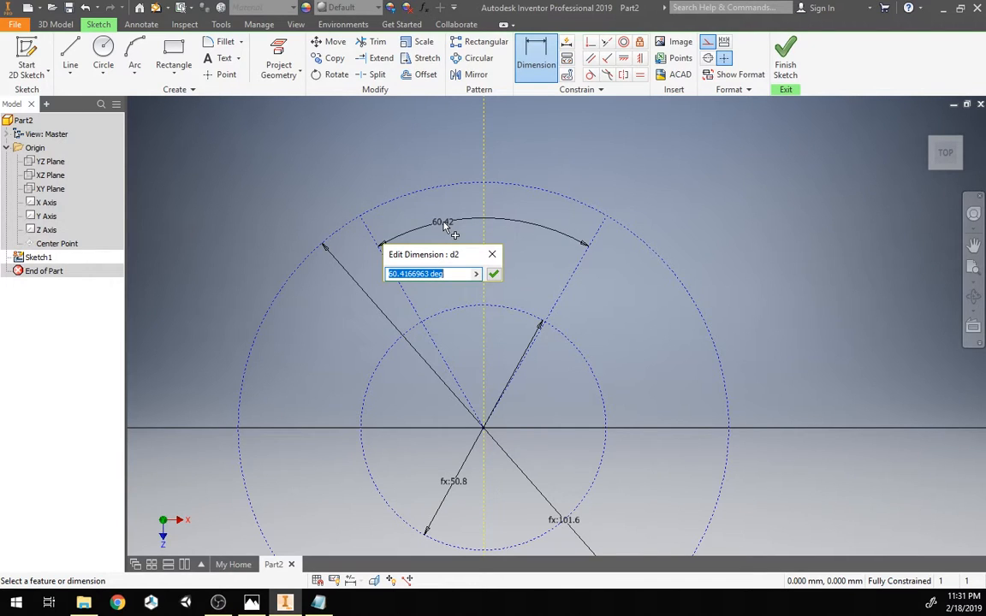
pyautogui.write('360')
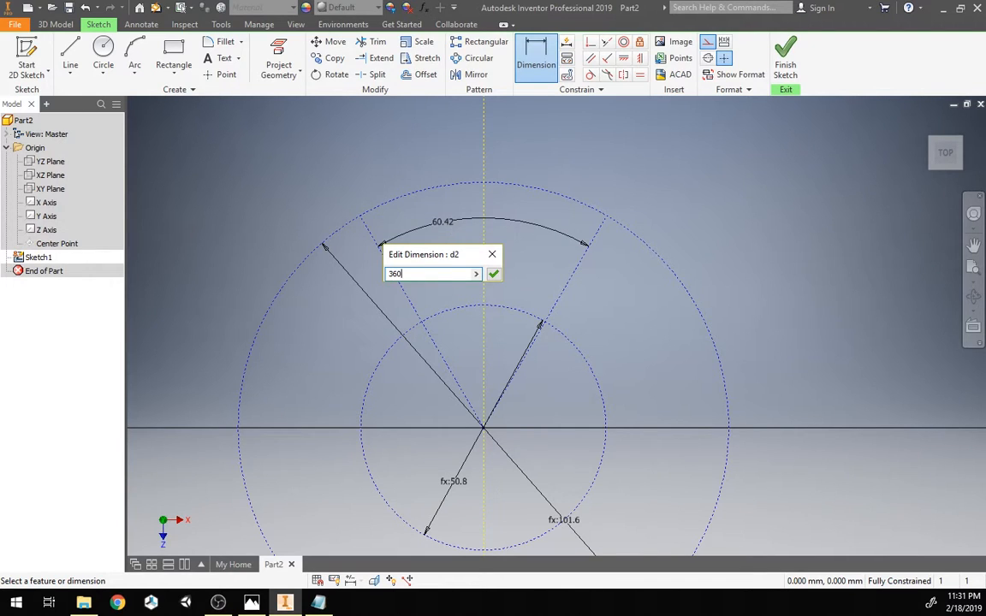
pyautogui.write('/')
pyautogui.write('num')
pyautogui.write('blades')
pyautogui.press('Return')
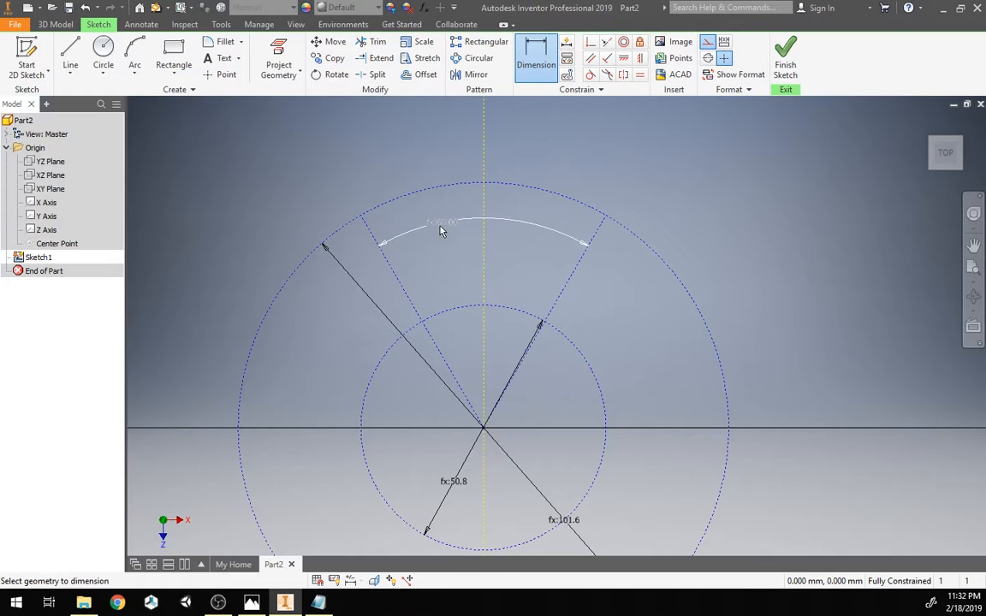
pyautogui.doubleClick(446, 224)
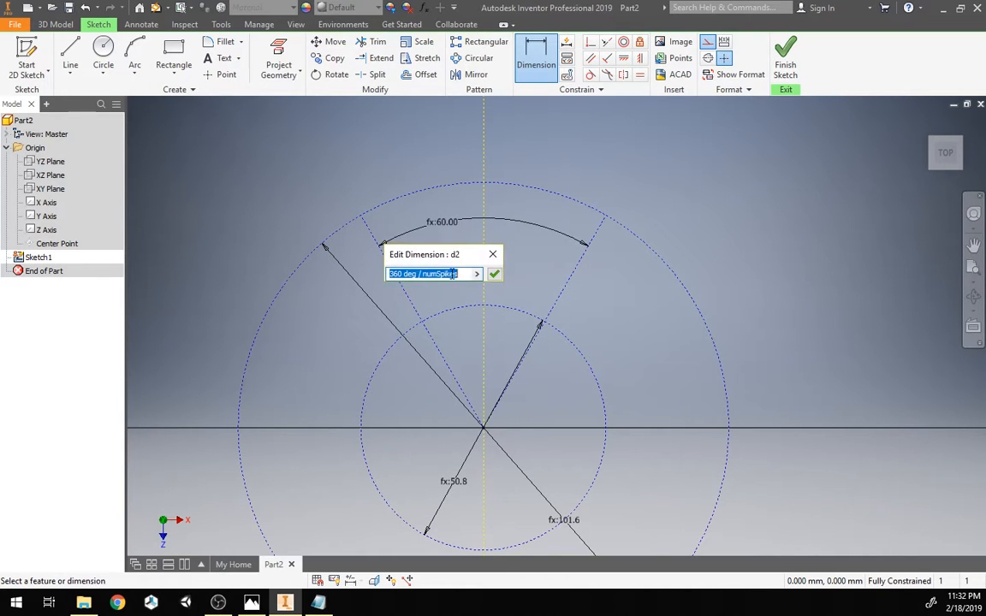
pyautogui.click(493, 254)
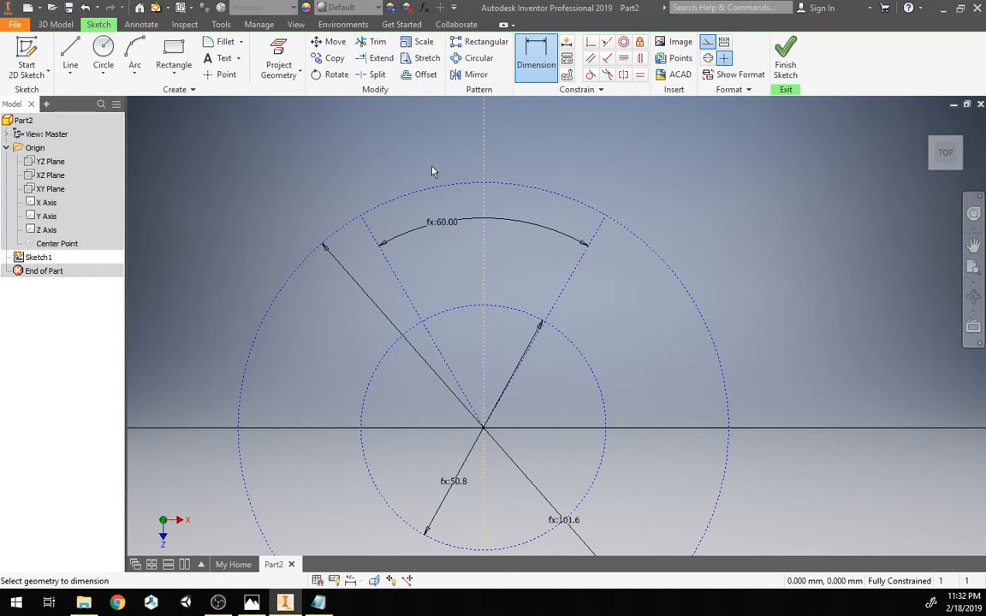
# Step: Move the angle dimension down closer to the origin
pyautogui.press('Escape')
pyautogui.moveTo(451, 226); pyautogui.dragTo(552, 413)
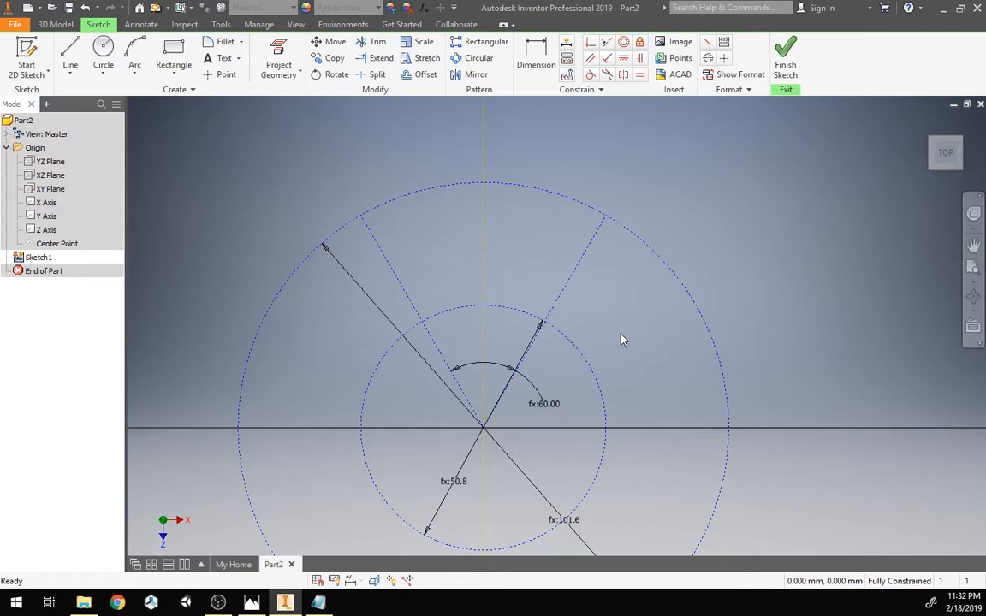
pyautogui.click(396, 206)
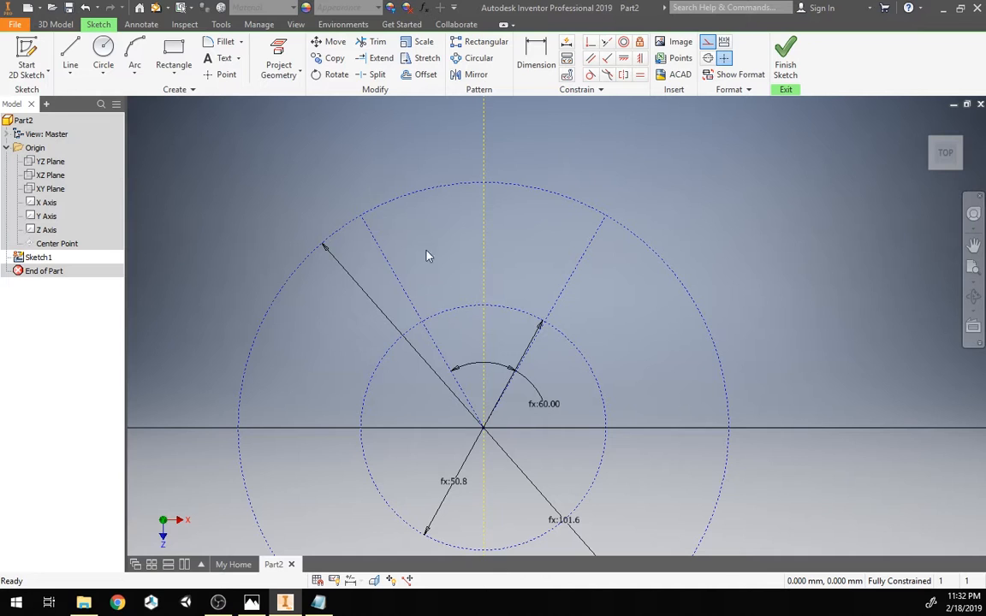
# Step: Sketch a slanted line from the inner circle at the left construction line, then a vertical line up to the outer circle on the Z axis
pyautogui.click(72, 54)
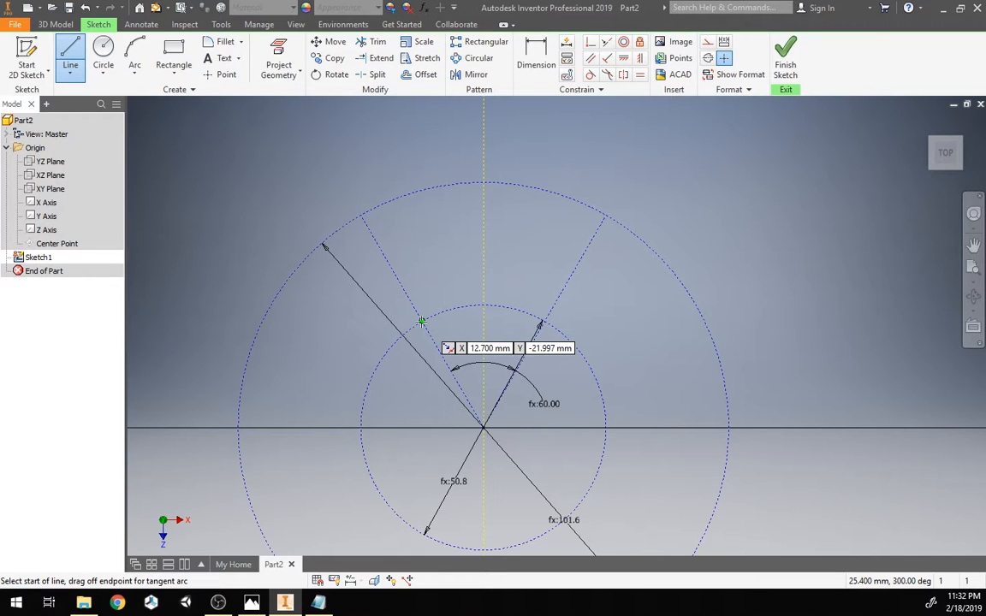
pyautogui.click(422, 321)
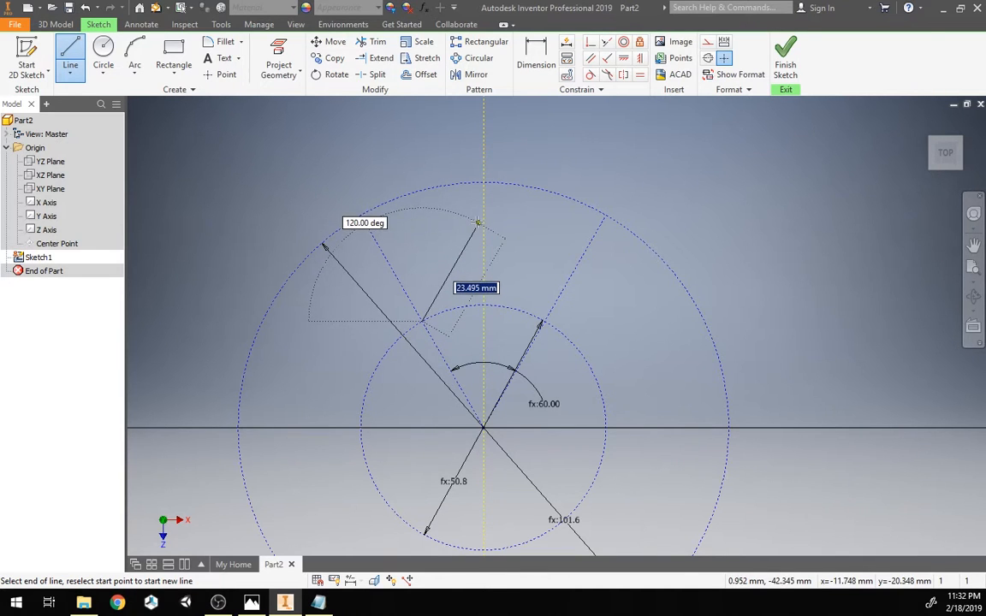
pyautogui.click(475, 223)
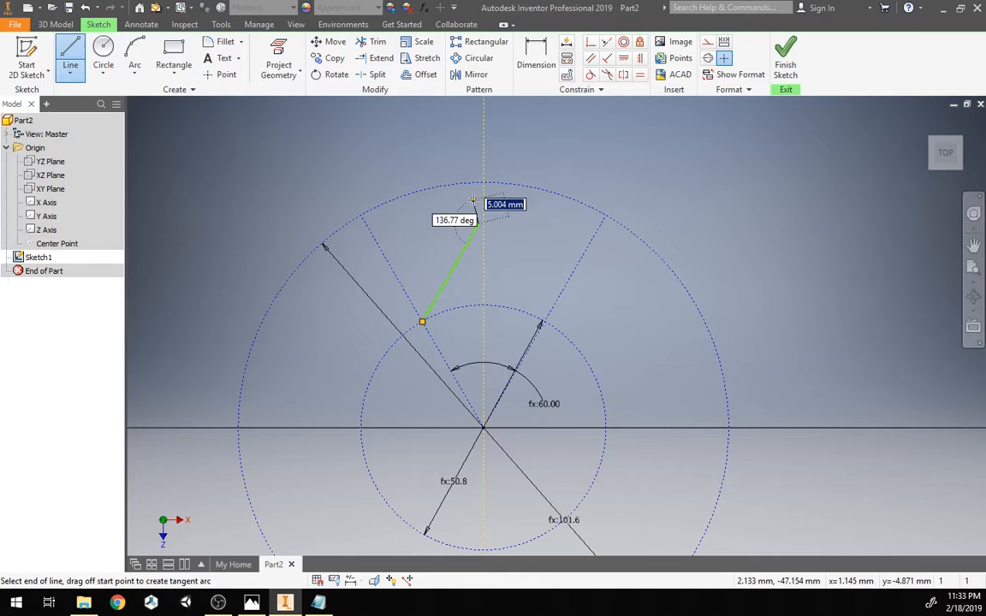
pyautogui.press('Escape')
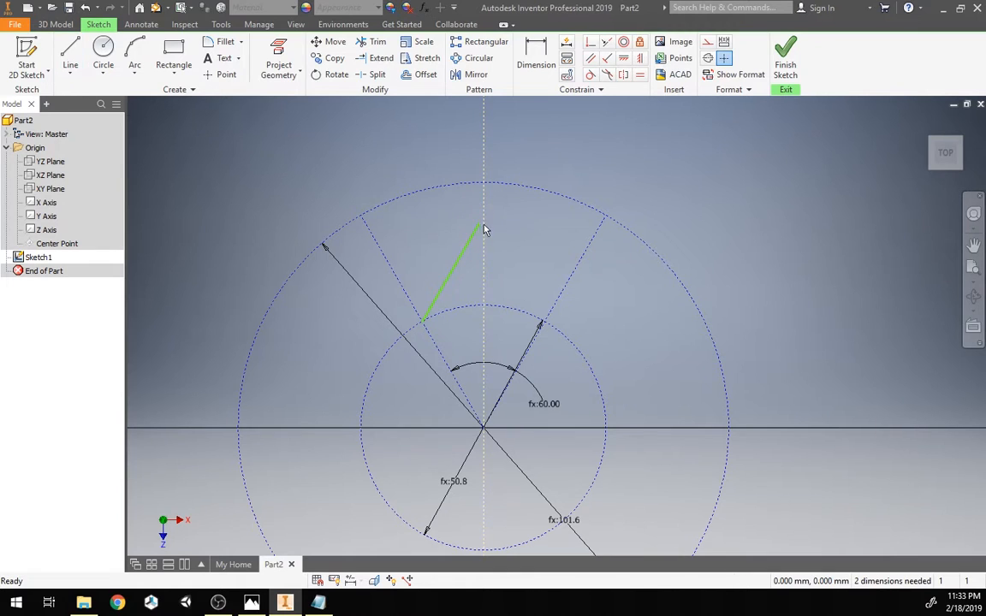
pyautogui.click(70, 56)
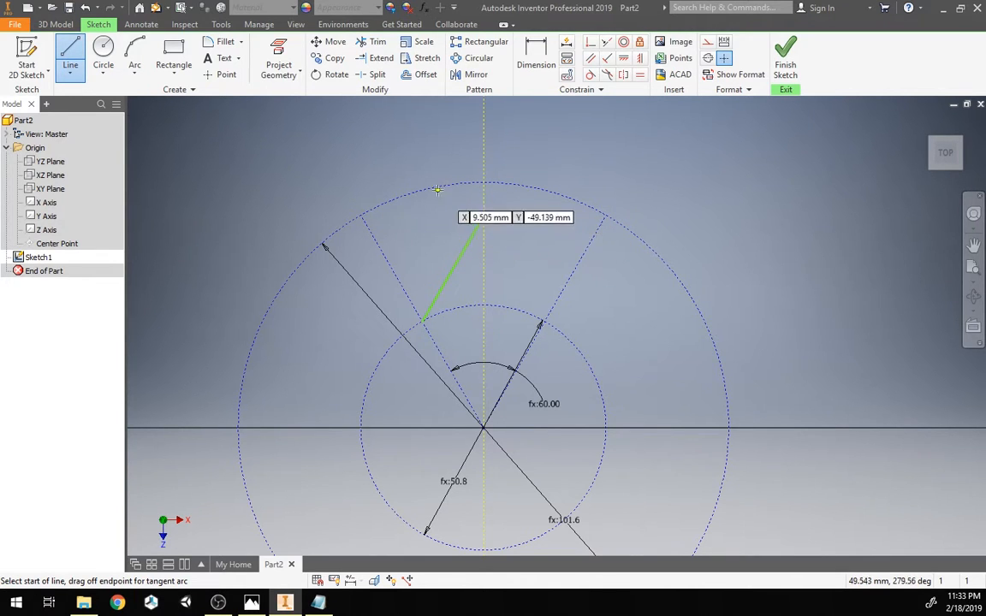
pyautogui.click(477, 222)
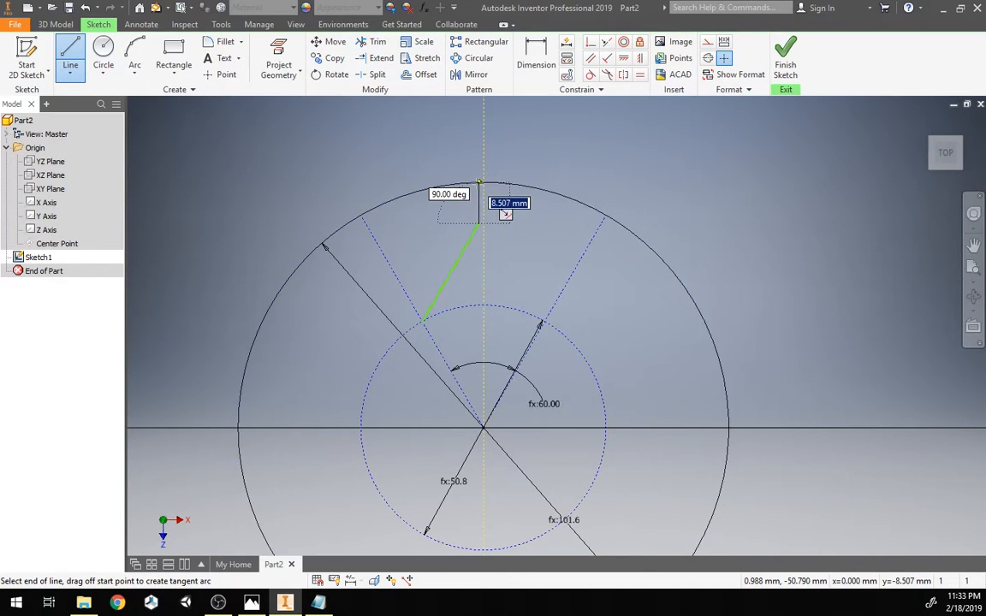
pyautogui.click(477, 187)
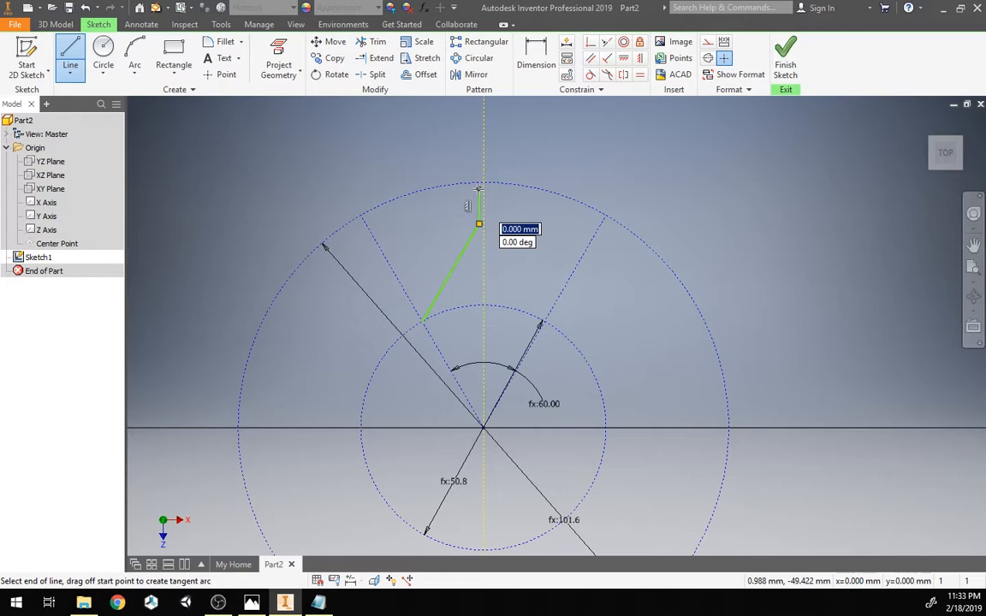
pyautogui.doubleClick(484, 188)
pyautogui.press('Escape')
# Step: Examine the reference photo of the snowflake cookie cutter
pyautogui.scroll(-5, 484, 201)
pyautogui.scroll(2, 481, 227)
pyautogui.moveTo(519, 273); pyautogui.dragTo(530, 244, button='middle')
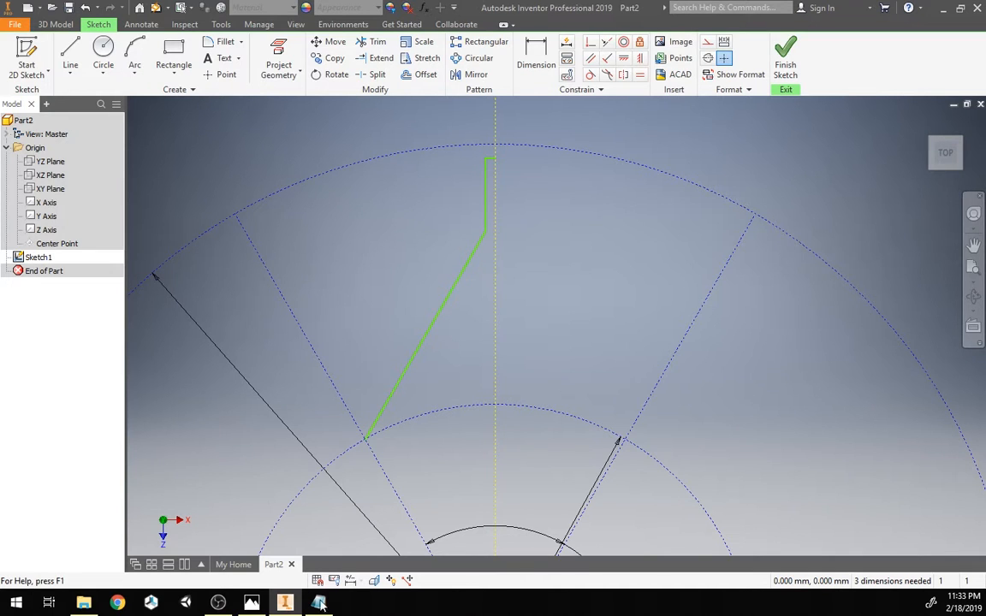
pyautogui.click(254, 604)
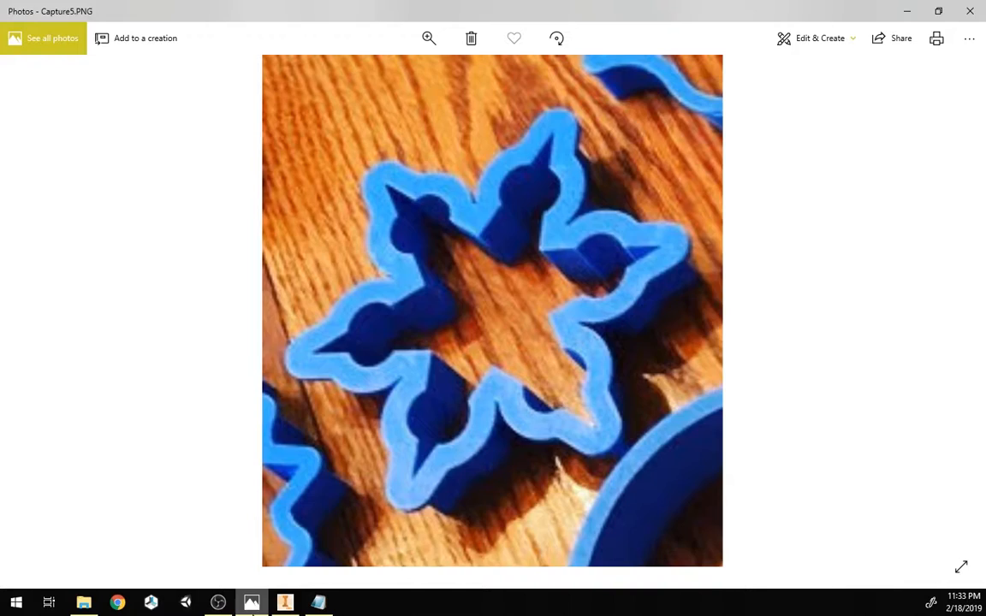
pyautogui.click(252, 603)
# Step: Draw a three-point arc of about 4 mm radius beside the slanted line
pyautogui.moveTo(398, 250)
pyautogui.mouseDown(button='middle')
pyautogui.moveTo(424, 207)
pyautogui.moveTo(462, 221)
pyautogui.mouseUp(button='middle')
pyautogui.scroll(-5, 423, 208)
pyautogui.scroll(3, 454, 224)
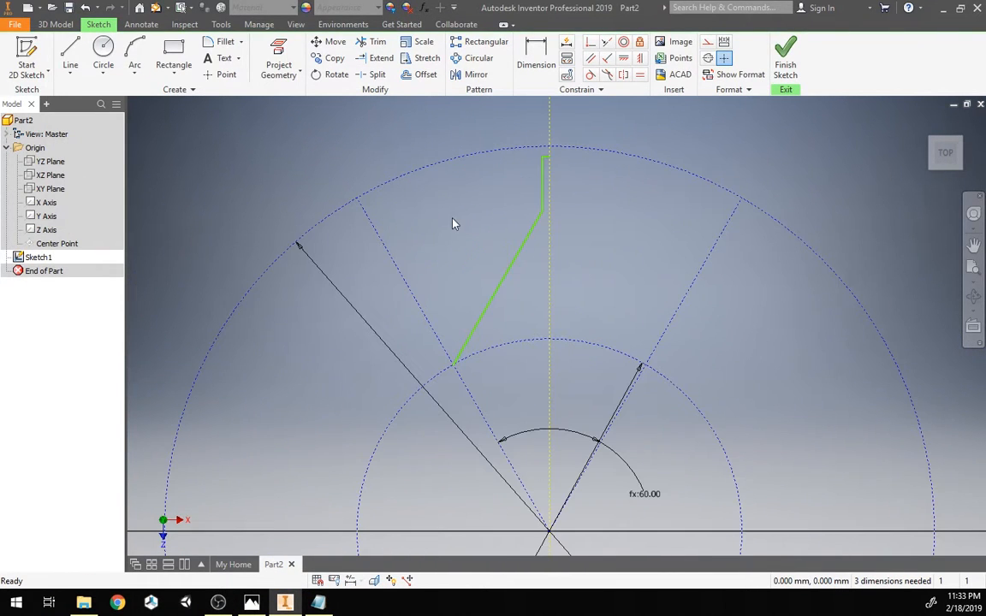
pyautogui.click(102, 49)
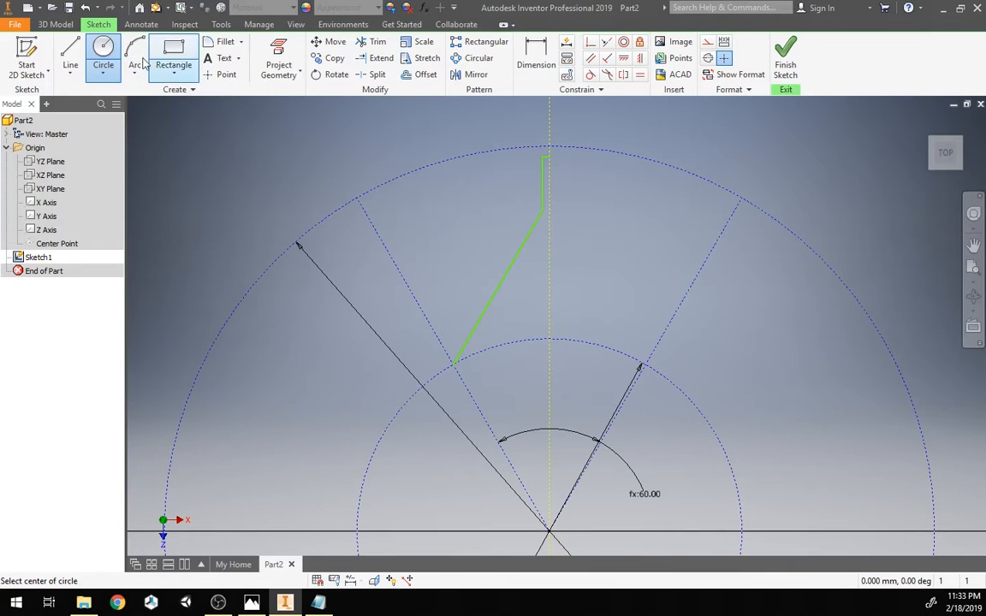
pyautogui.click(135, 49)
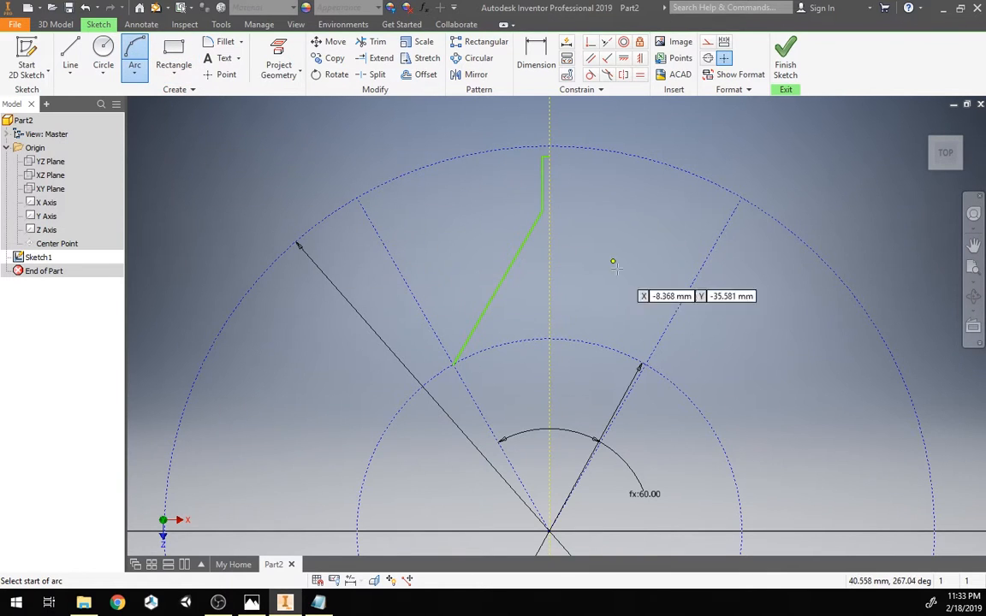
pyautogui.click(465, 274)
pyautogui.click(496, 219)
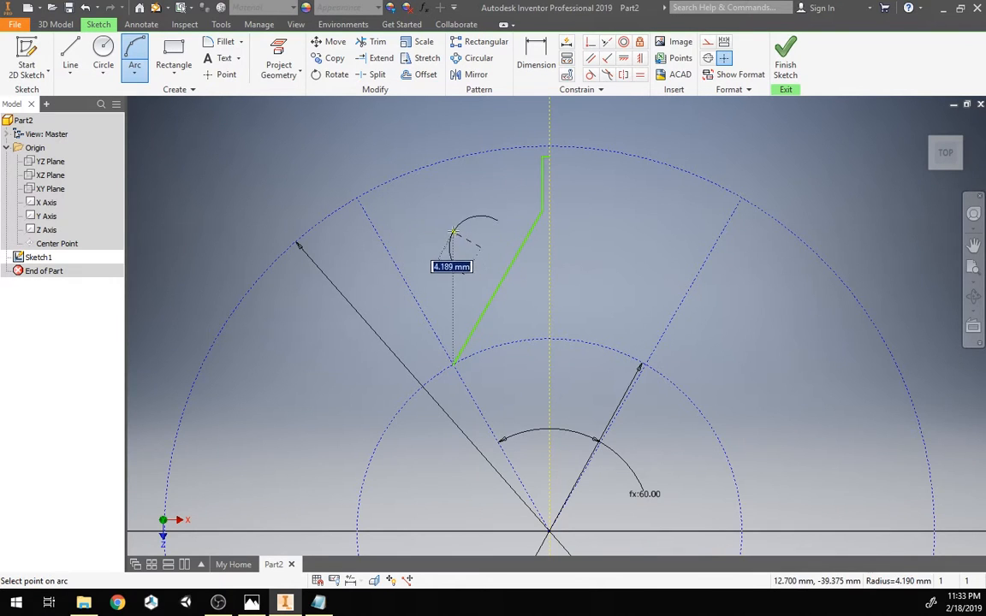
pyautogui.click(439, 245)
pyautogui.press('Escape')
# Step: Constrain the arc's two endpoints and its center coincident with the slanted line
pyautogui.scroll(3, 501, 264)
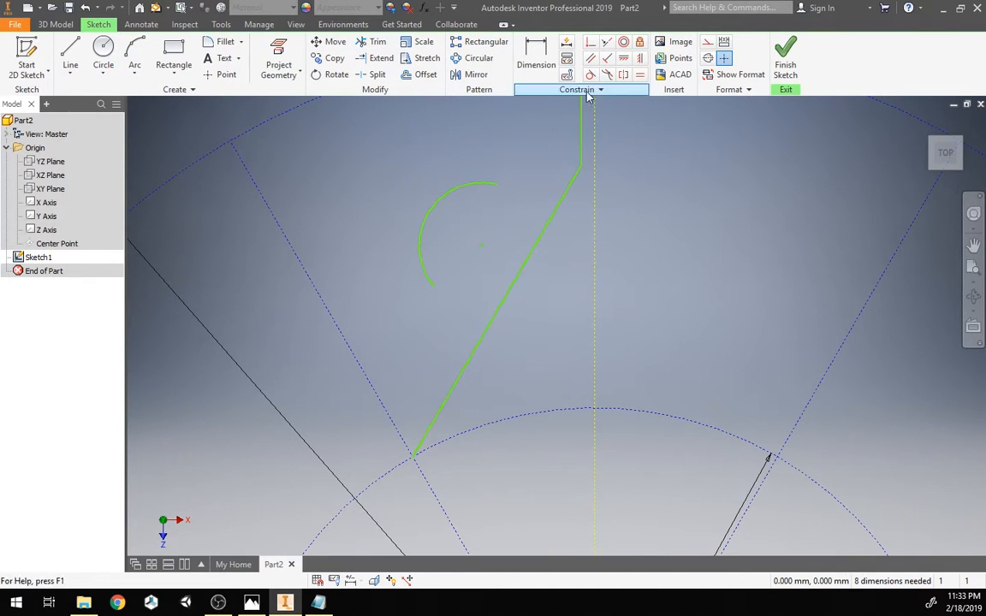
pyautogui.click(591, 45)
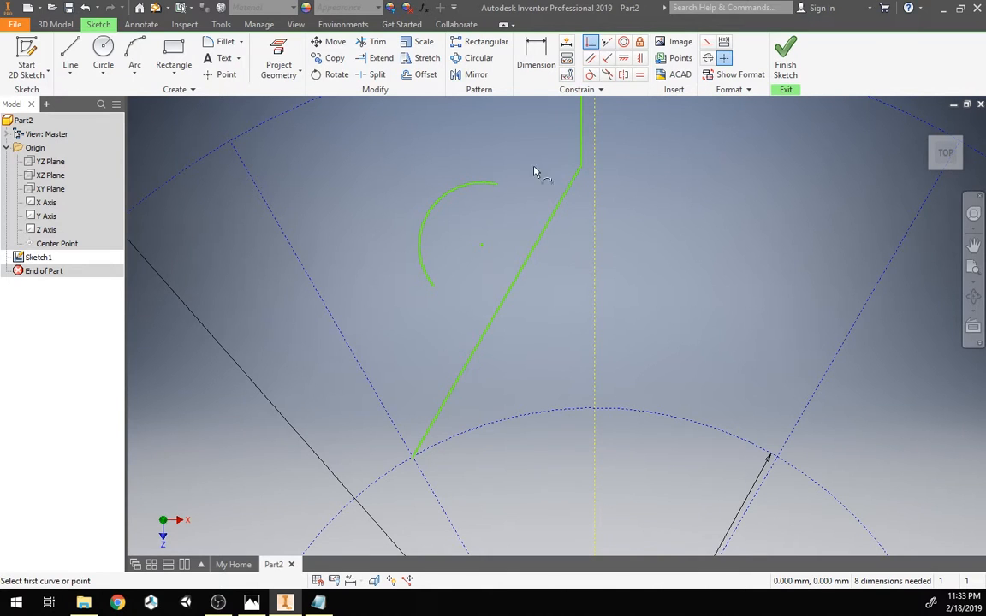
pyautogui.click(502, 190)
pyautogui.click(546, 234)
pyautogui.click(490, 321)
pyautogui.click(490, 336)
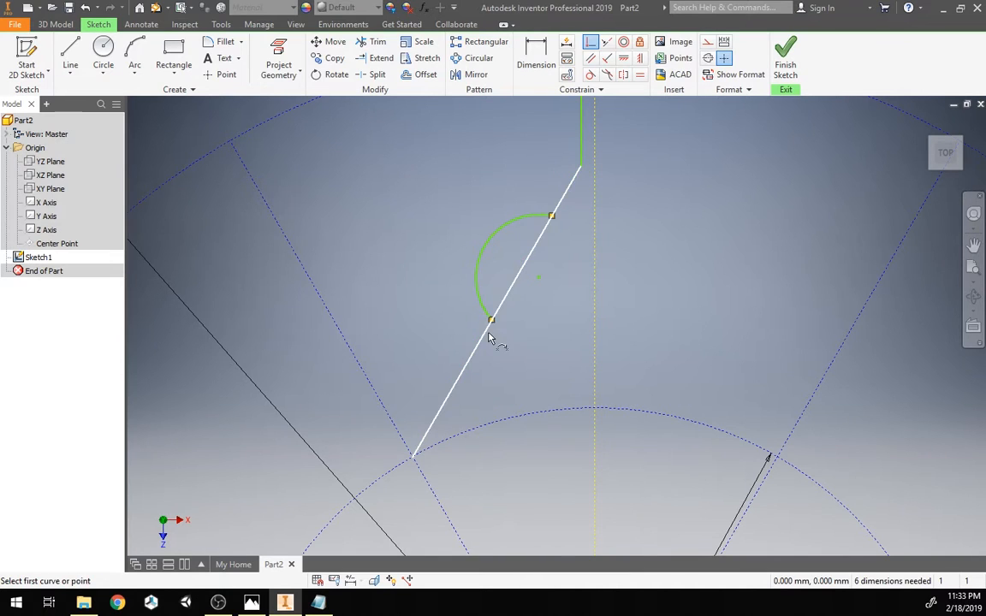
pyautogui.click(539, 279)
pyautogui.click(516, 289)
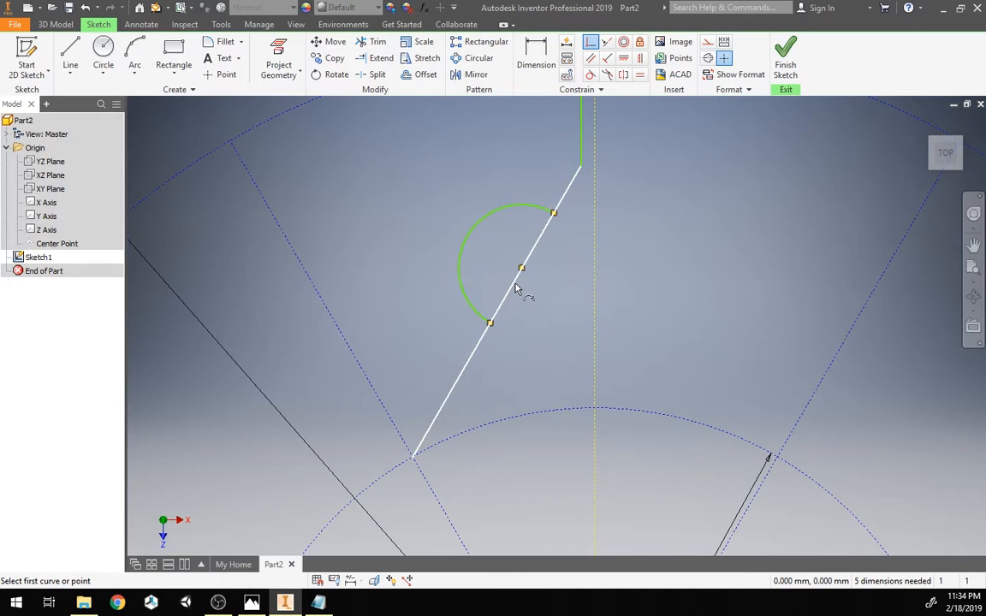
pyautogui.press('Escape')
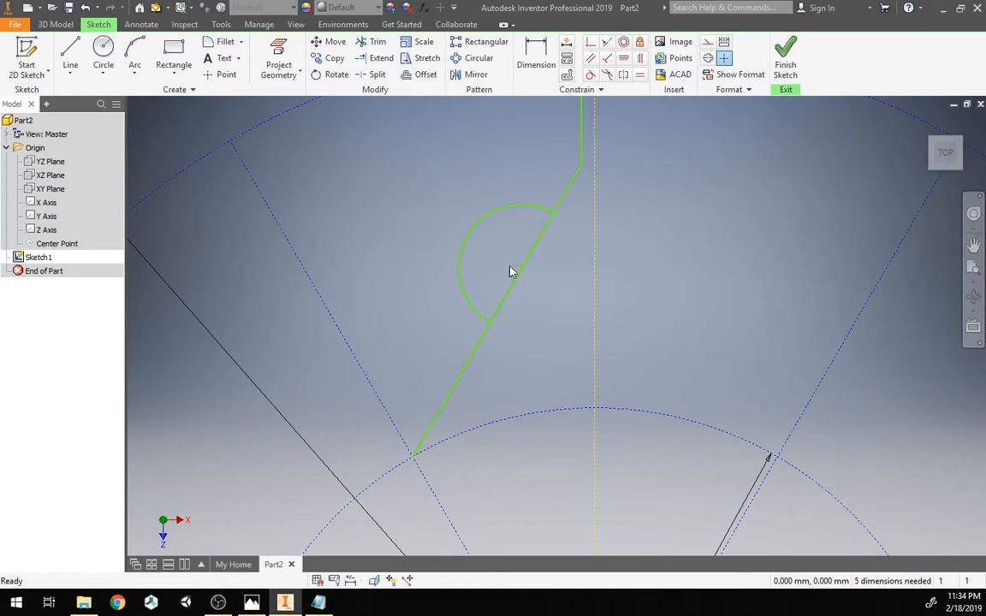
# Step: Drag the arc to make it smaller along the slanted line
pyautogui.moveTo(460, 248)
pyautogui.mouseDown()
pyautogui.moveTo(447, 215)
pyautogui.moveTo(462, 272)
pyautogui.moveTo(475, 262)
pyautogui.mouseUp()
pyautogui.scroll(-2, 475, 194)
pyautogui.moveTo(476, 194)
pyautogui.mouseDown(button='middle')
pyautogui.moveTo(467, 217)
pyautogui.moveTo(484, 244)
pyautogui.mouseUp(button='middle')
pyautogui.scroll(-5, 478, 227)
pyautogui.scroll(4, 482, 227)
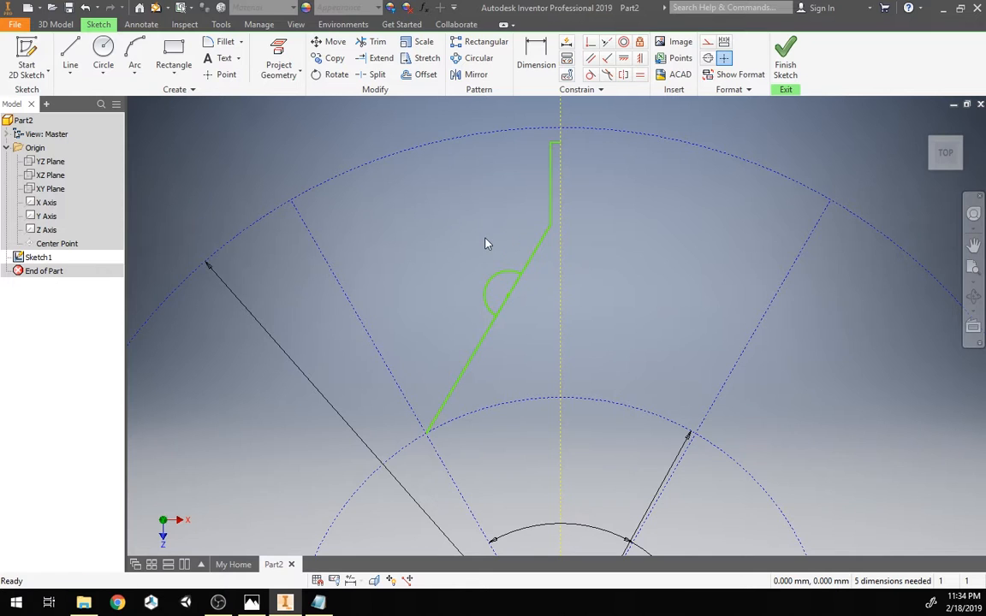
pyautogui.scroll(-3, 519, 323)
pyautogui.scroll(1, 523, 313)
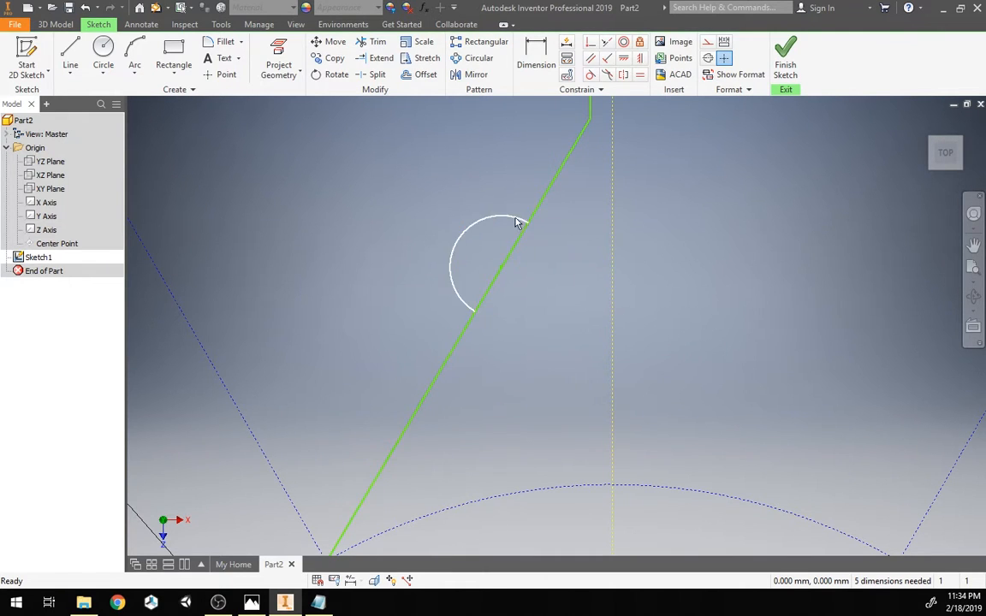
# Step: Split the slanted line at both arc endpoints and convert the segment between them to construction geometry
pyautogui.click(377, 76)
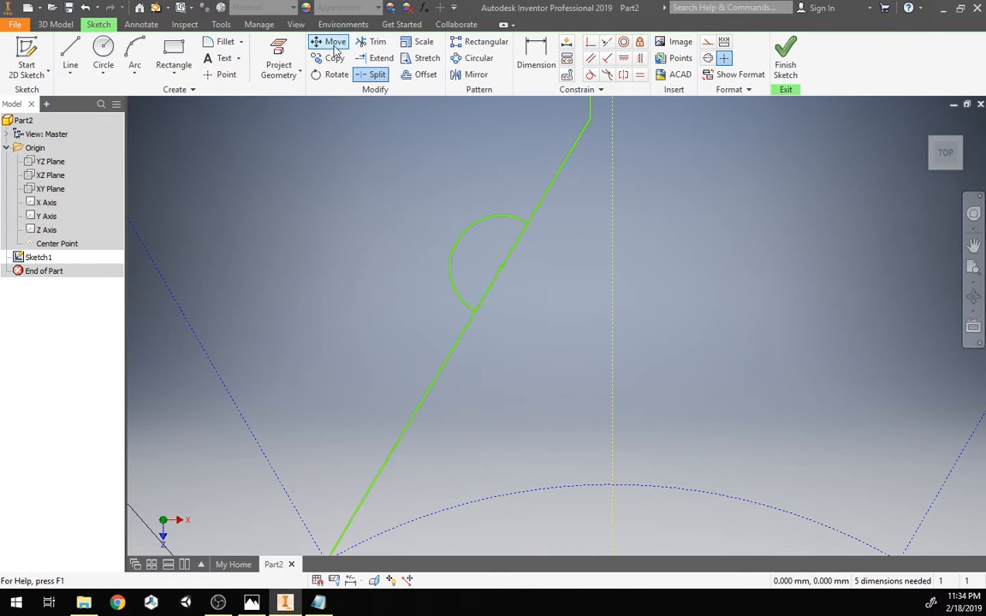
pyautogui.click(480, 311)
pyautogui.click(524, 225)
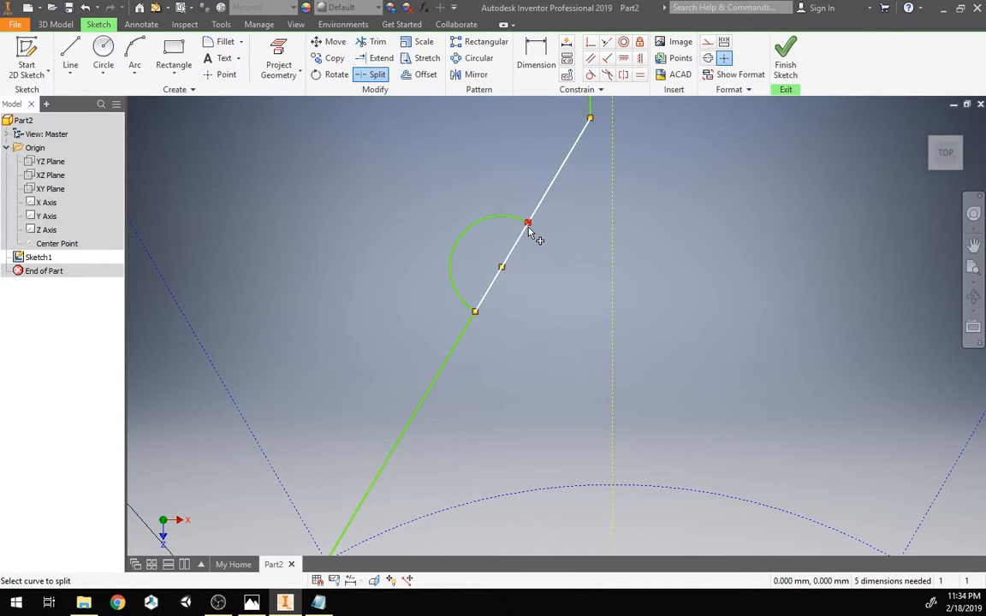
pyautogui.click(528, 225)
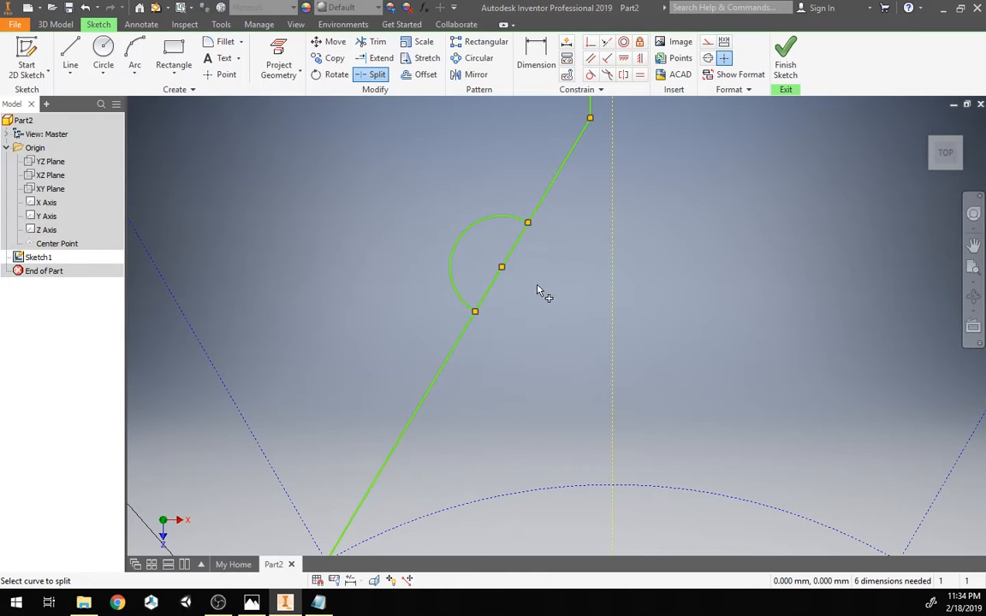
pyautogui.press('Escape')
pyautogui.click(493, 291)
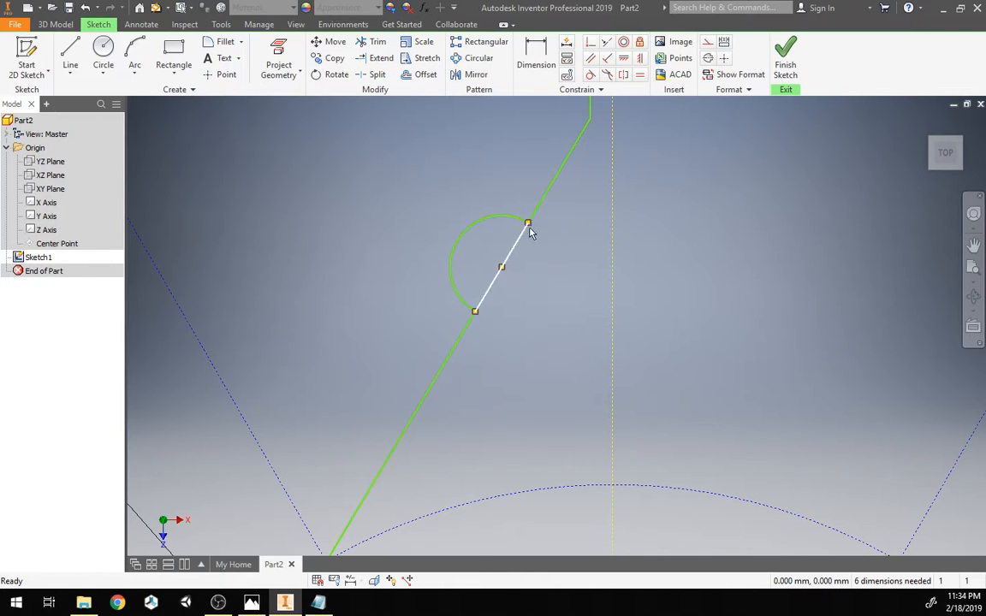
pyautogui.click(710, 43)
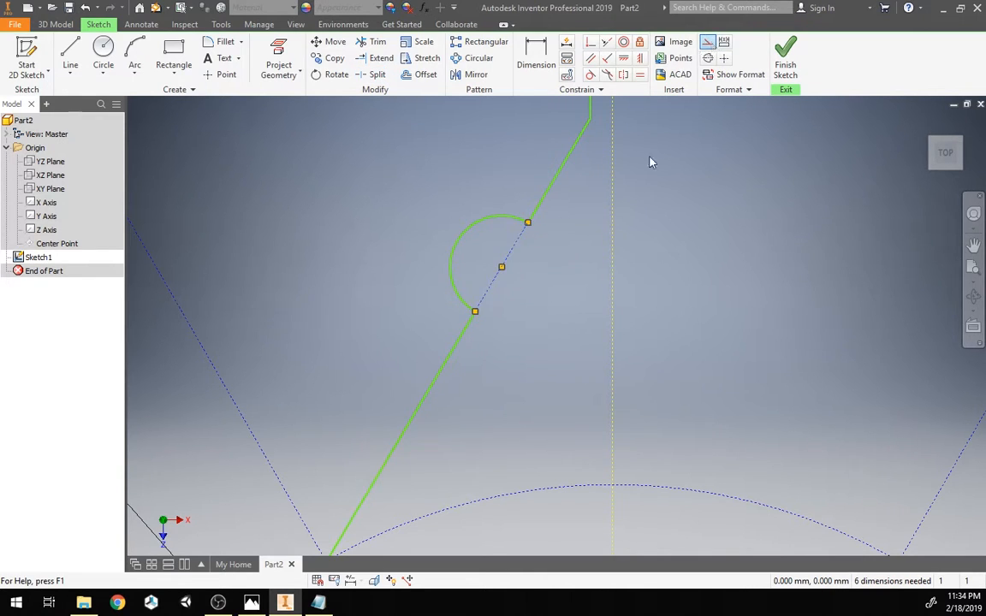
# Step: Drag the arc and its neighbouring segment to reshape the spike profile around the arc
pyautogui.scroll(-5, 578, 299)
pyautogui.moveTo(577, 296); pyautogui.dragTo(534, 340, button='middle')
pyautogui.scroll(3, 538, 341)
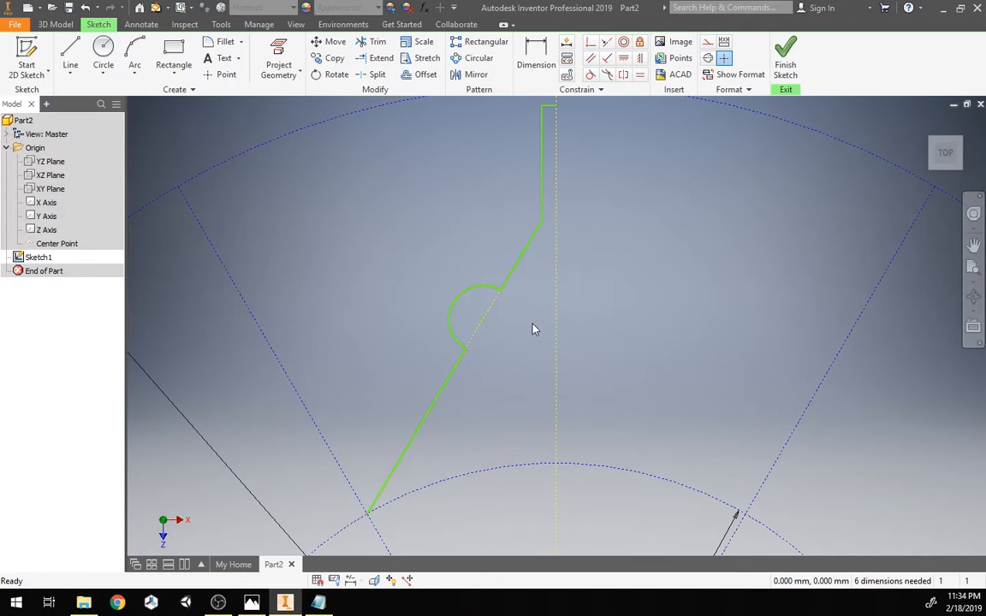
pyautogui.scroll(-2, 408, 253)
pyautogui.moveTo(411, 253)
pyautogui.mouseDown(button='middle')
pyautogui.moveTo(410, 288)
pyautogui.moveTo(436, 237)
pyautogui.mouseUp(button='middle')
pyautogui.scroll(3, 410, 289)
pyautogui.moveTo(474, 327)
pyautogui.mouseDown()
pyautogui.moveTo(446, 336)
pyautogui.moveTo(474, 351)
pyautogui.moveTo(454, 368)
pyautogui.moveTo(446, 353)
pyautogui.mouseUp()
pyautogui.click(539, 362)
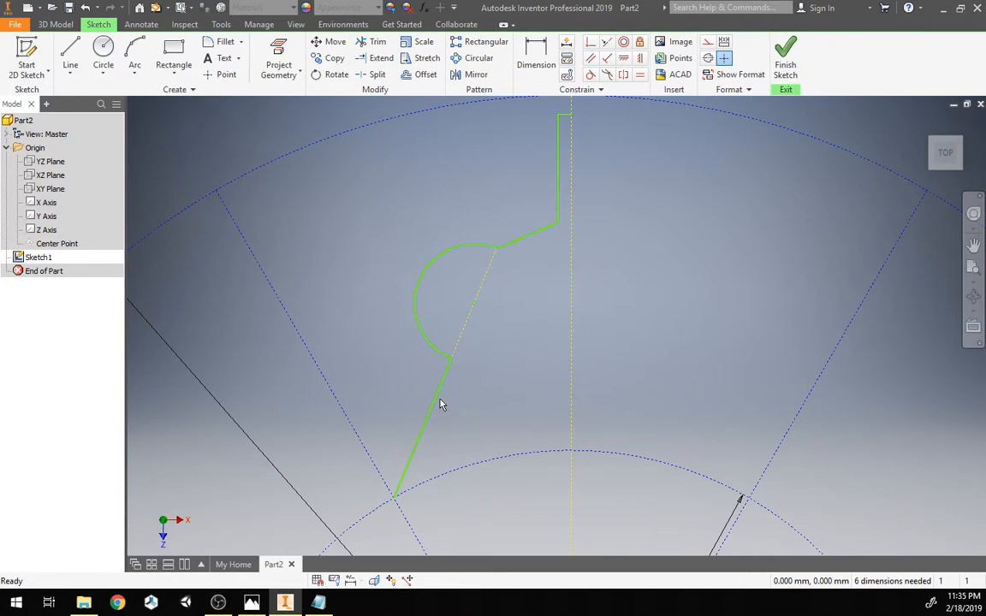
# Step: Make the two slanted segments on either side of the arc collinear
pyautogui.click(607, 43)
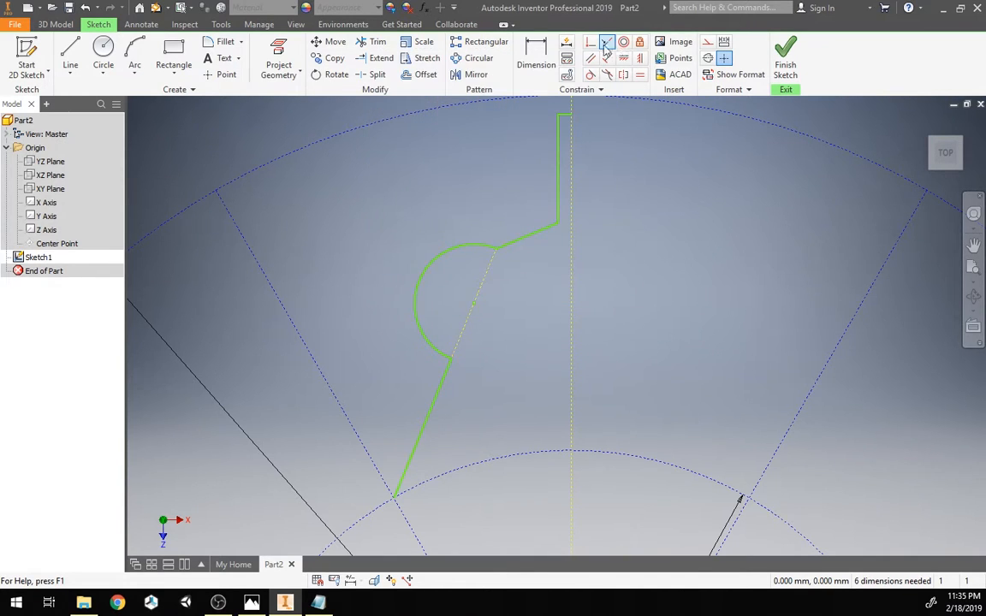
pyautogui.click(441, 395)
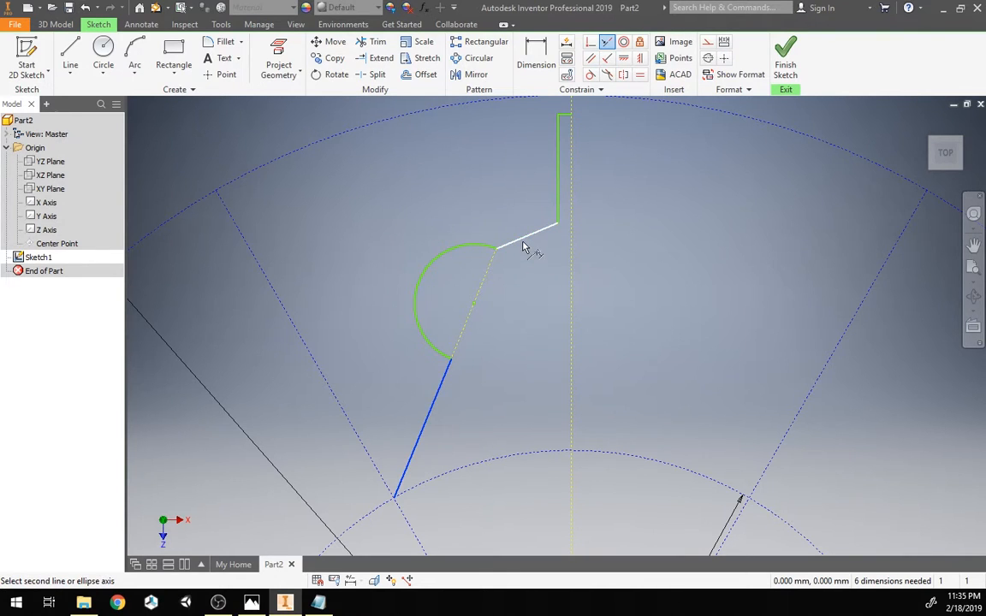
pyautogui.click(525, 247)
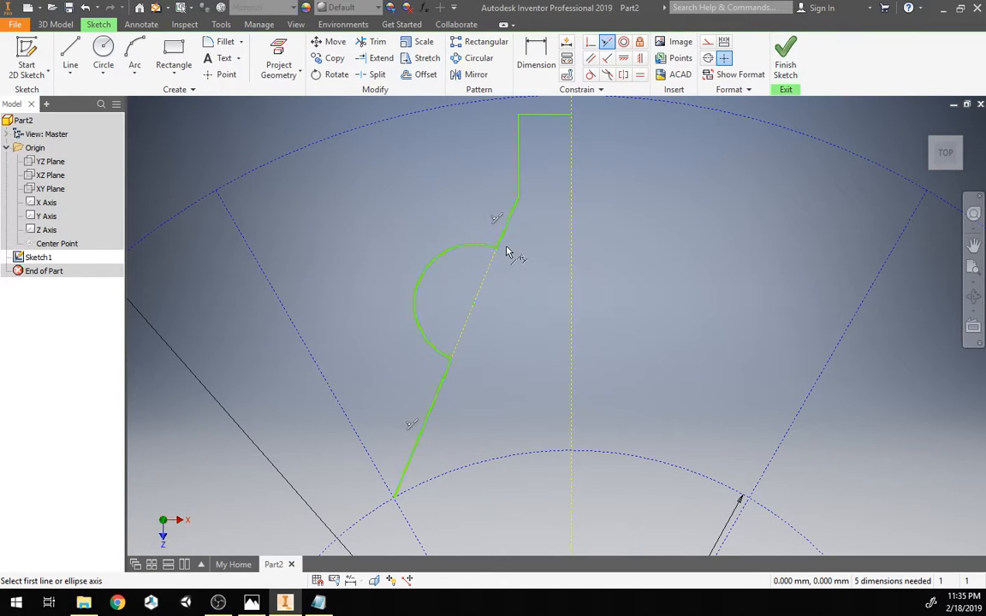
pyautogui.press('Escape')
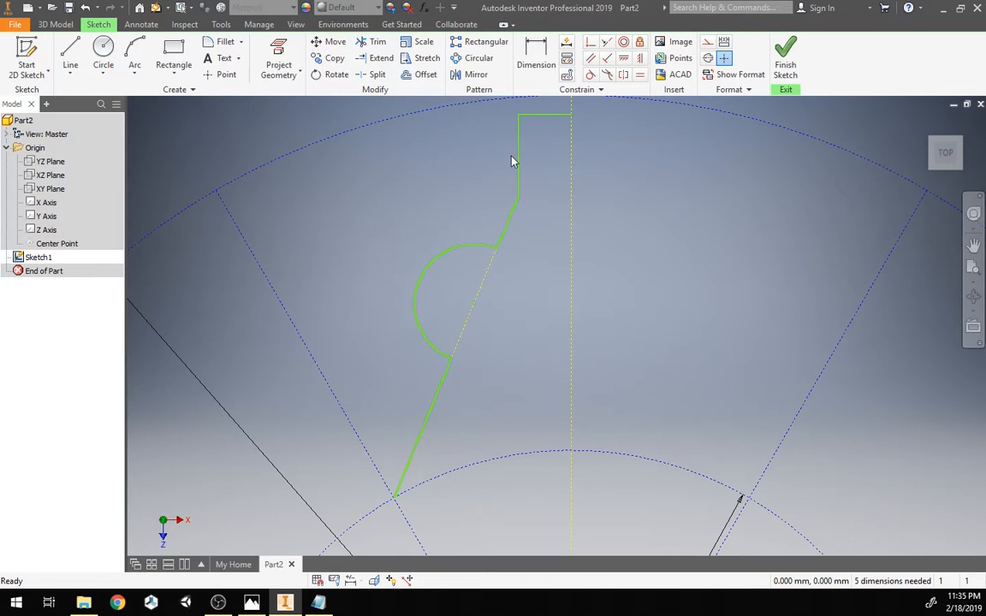
# Step: Add a user parameter named spindleLength with the value 0.5 in
pyautogui.scroll(-4, 559, 143)
pyautogui.moveTo(559, 143)
pyautogui.mouseDown(button='middle')
pyautogui.moveTo(522, 270)
pyautogui.moveTo(525, 227)
pyautogui.mouseUp(button='middle')
pyautogui.scroll(4, 522, 269)
pyautogui.scroll(-3, 522, 274)
pyautogui.scroll(6, 537, 238)
pyautogui.scroll(-5, 536, 239)
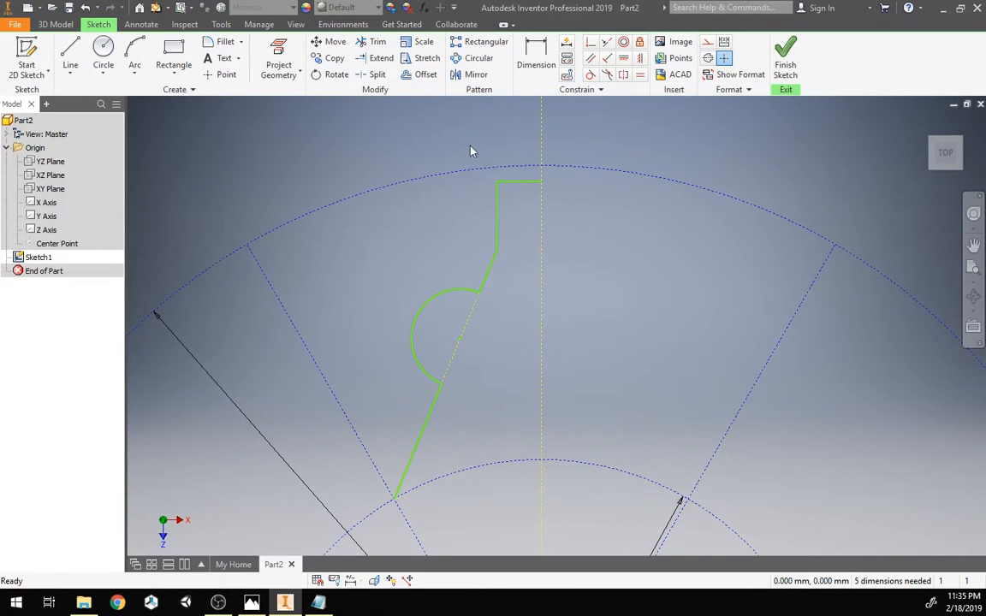
pyautogui.click(426, 7)
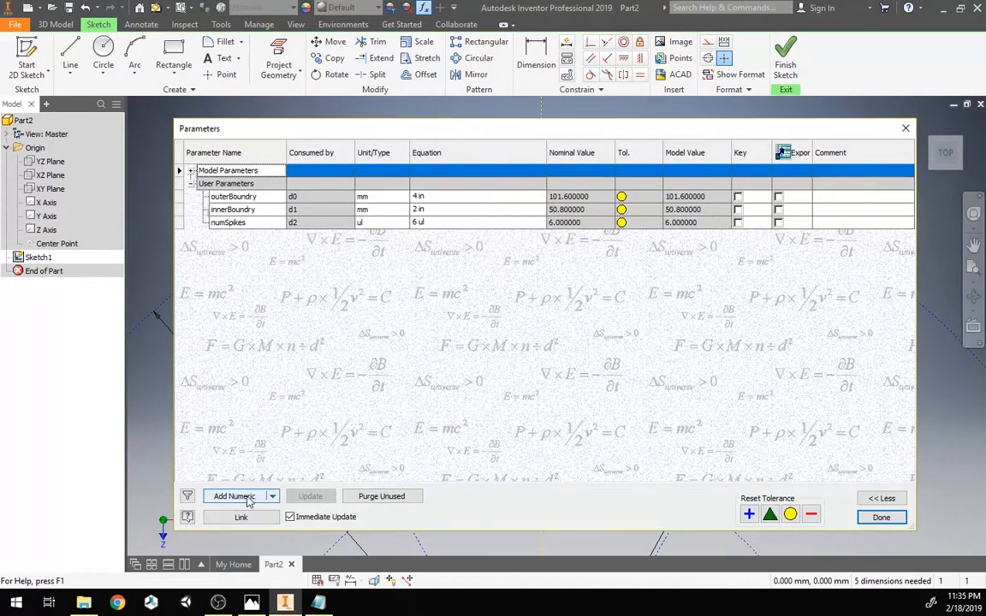
pyautogui.click(234, 497)
pyautogui.write('spindleLength')
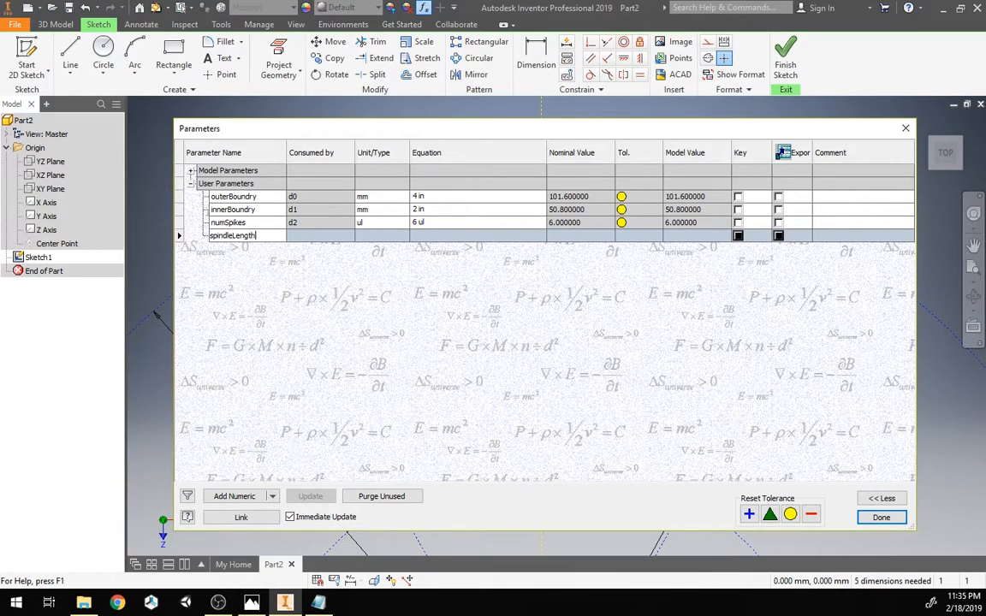
pyautogui.press('Return')
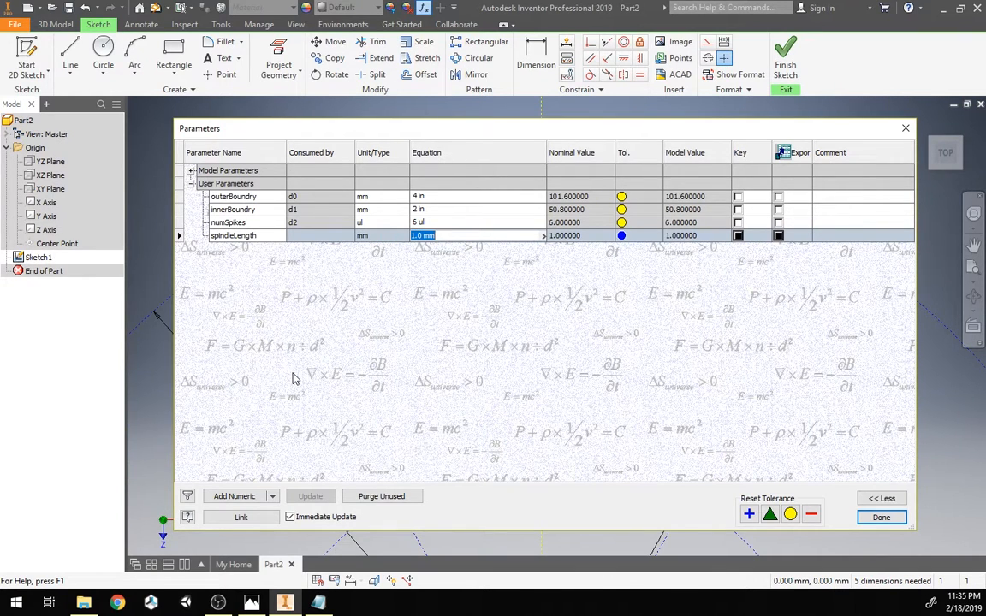
pyautogui.write('.5 in')
pyautogui.press('Return')
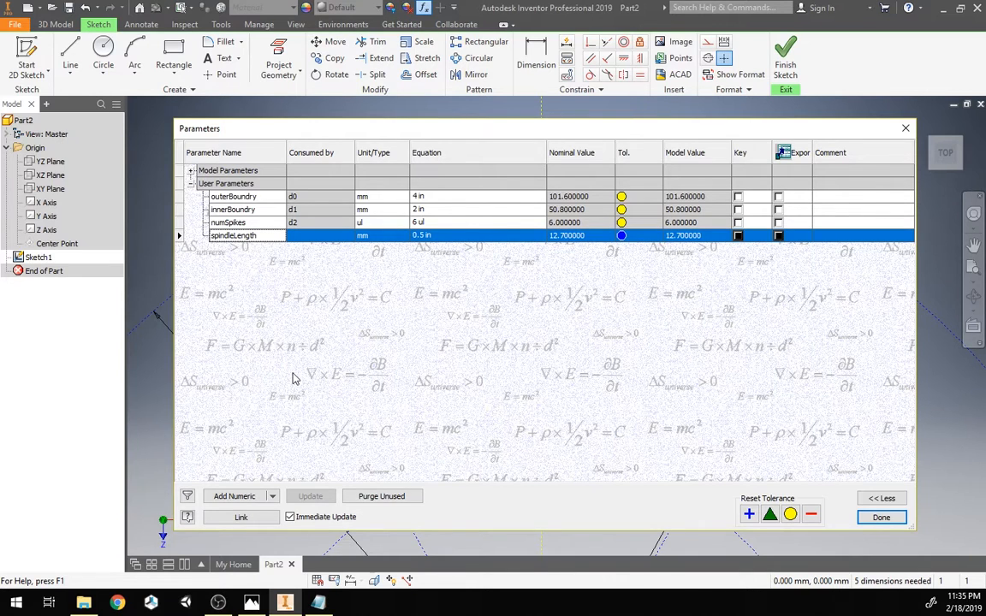
pyautogui.click(870, 520)
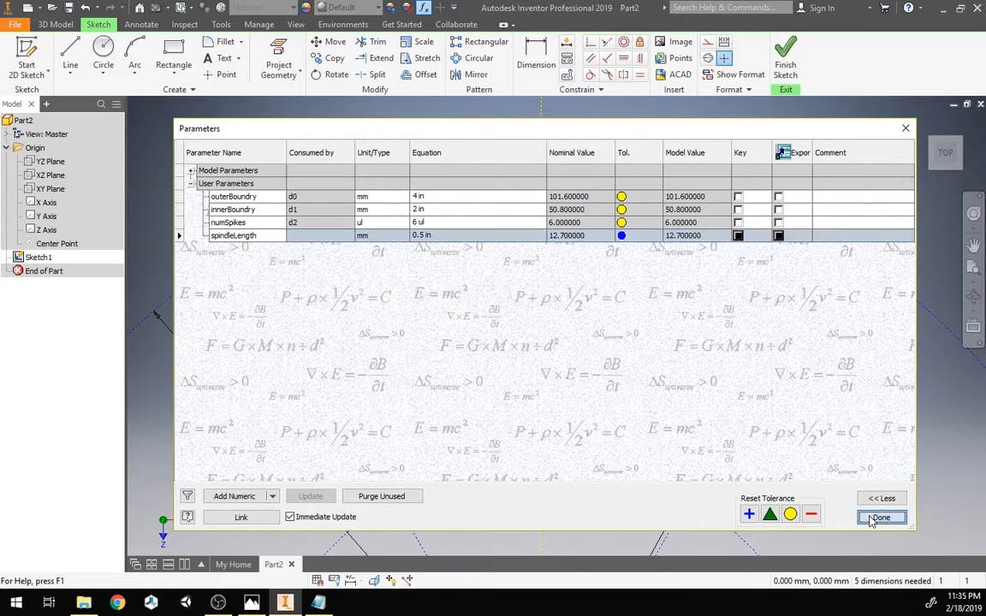
# Step: Dimension the vertical segment's length and set it to spindleLength
pyautogui.click(535, 58)
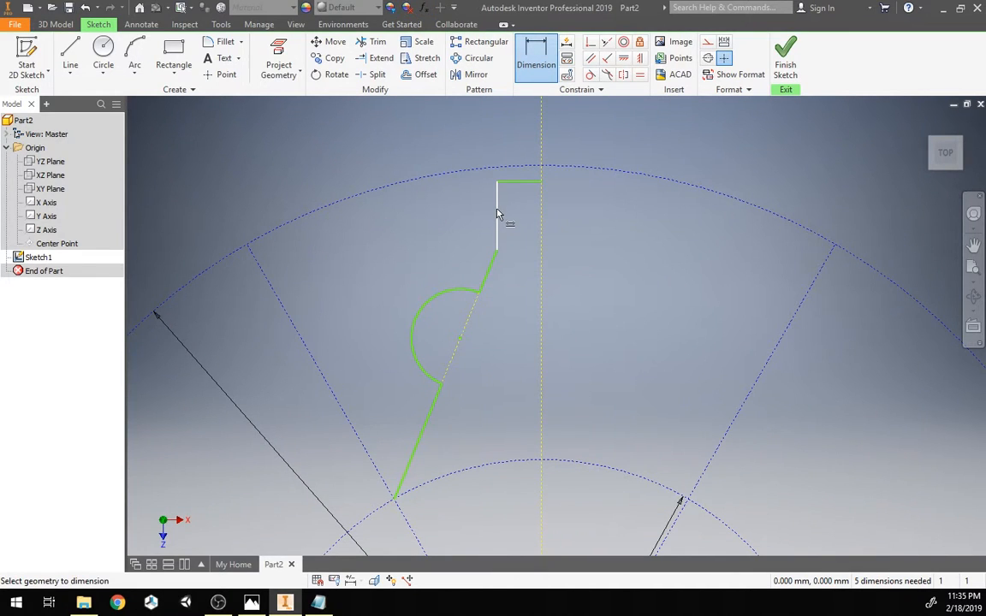
pyautogui.click(497, 214)
pyautogui.click(463, 216)
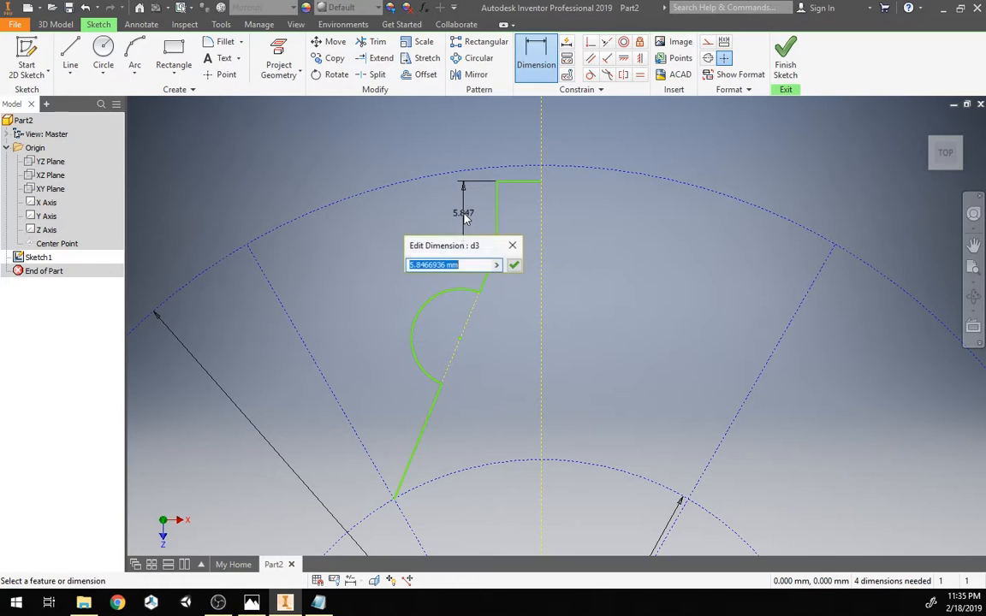
pyautogui.write('spindleLength')
pyautogui.press('Return')
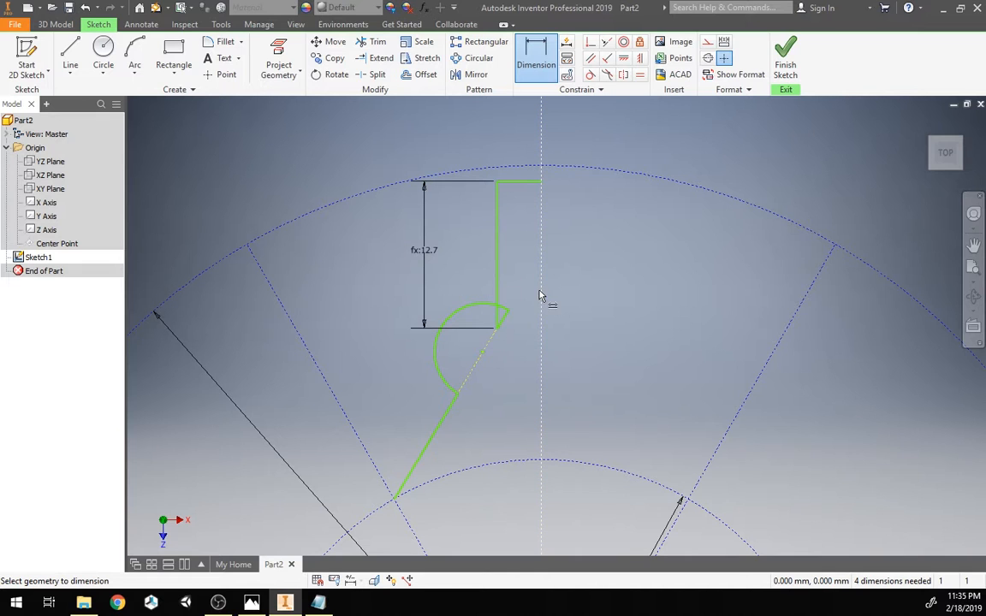
# Step: Drag the arc smaller and constrain the vertical segment's top corner coincident with the outer boundary circle
pyautogui.moveTo(508, 316); pyautogui.dragTo(515, 335)
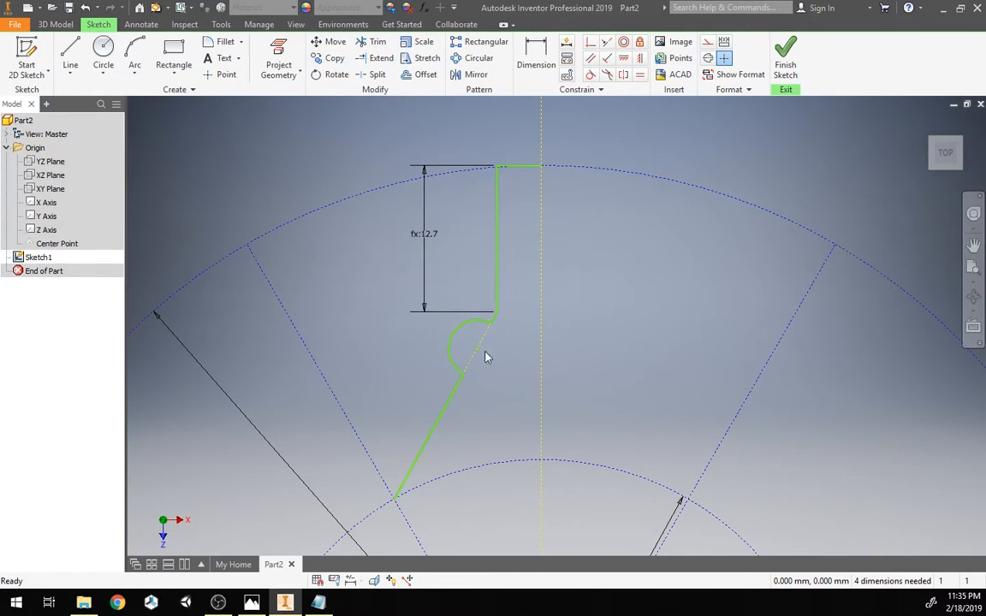
pyautogui.scroll(5, 509, 219)
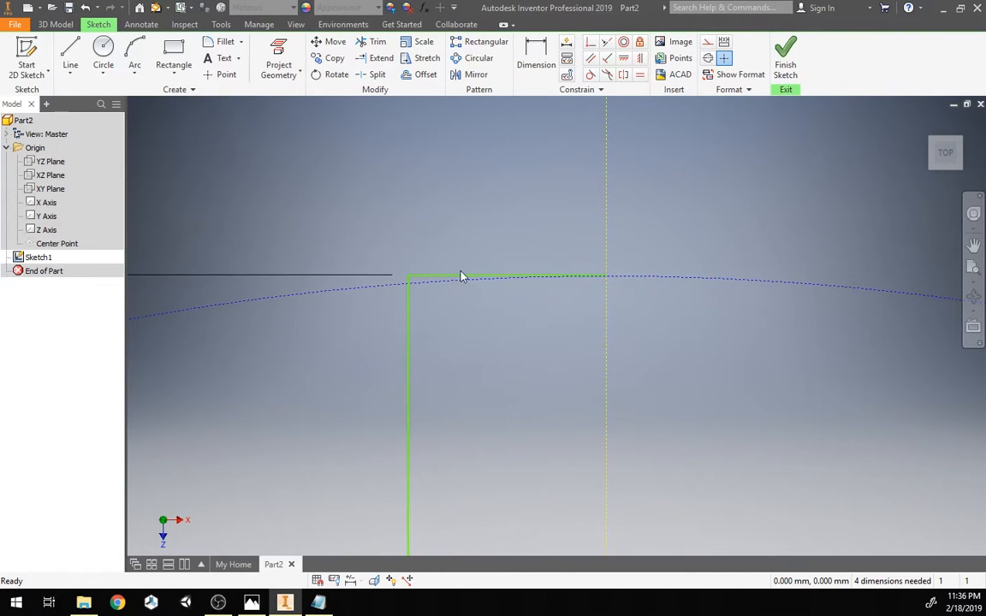
pyautogui.scroll(-4, 582, 325)
pyautogui.scroll(-3, 565, 339)
pyautogui.scroll(7, 552, 345)
pyautogui.scroll(-2, 565, 300)
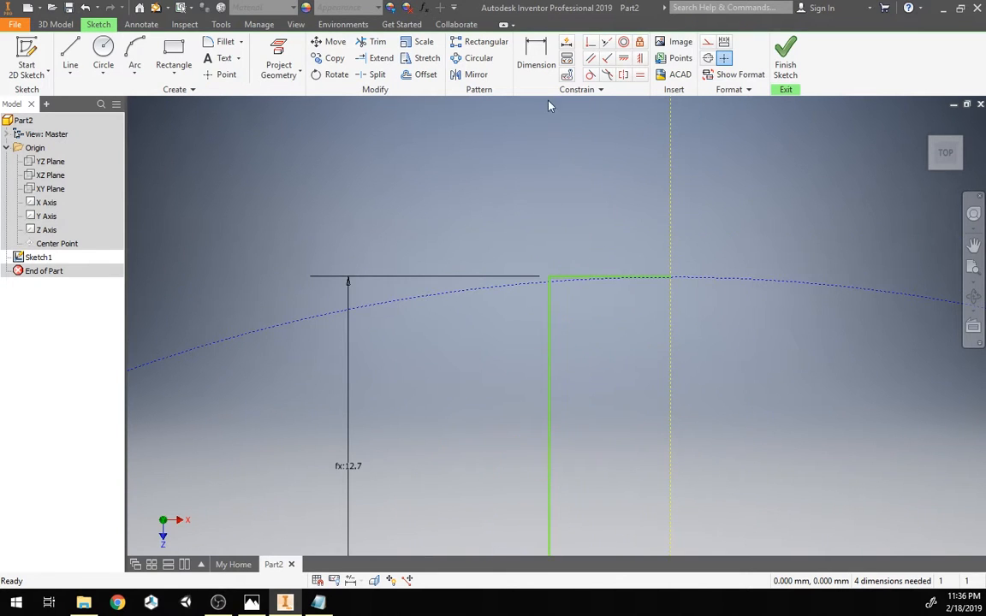
pyautogui.click(591, 42)
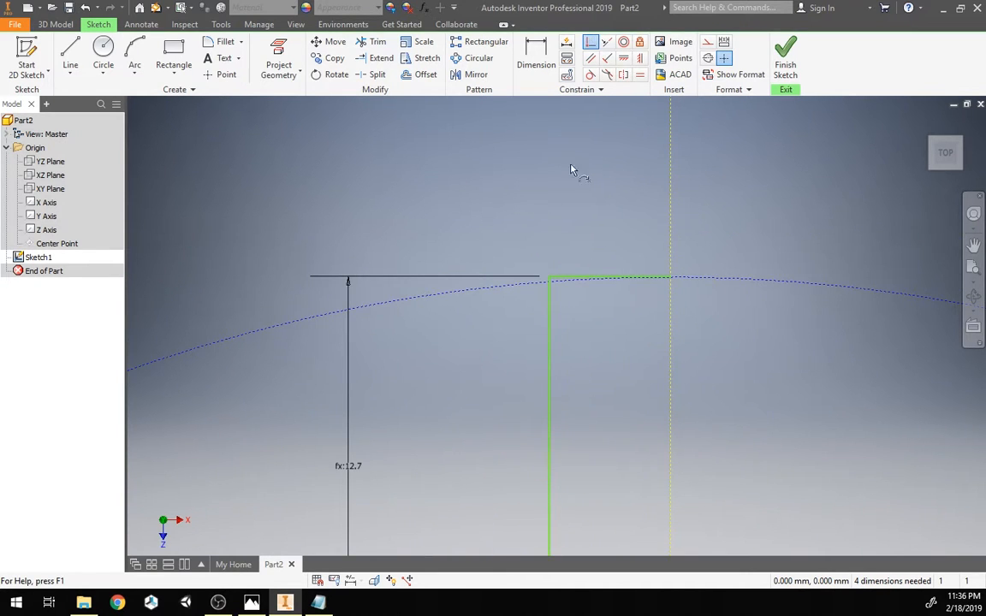
pyautogui.click(549, 280)
pyautogui.click(545, 286)
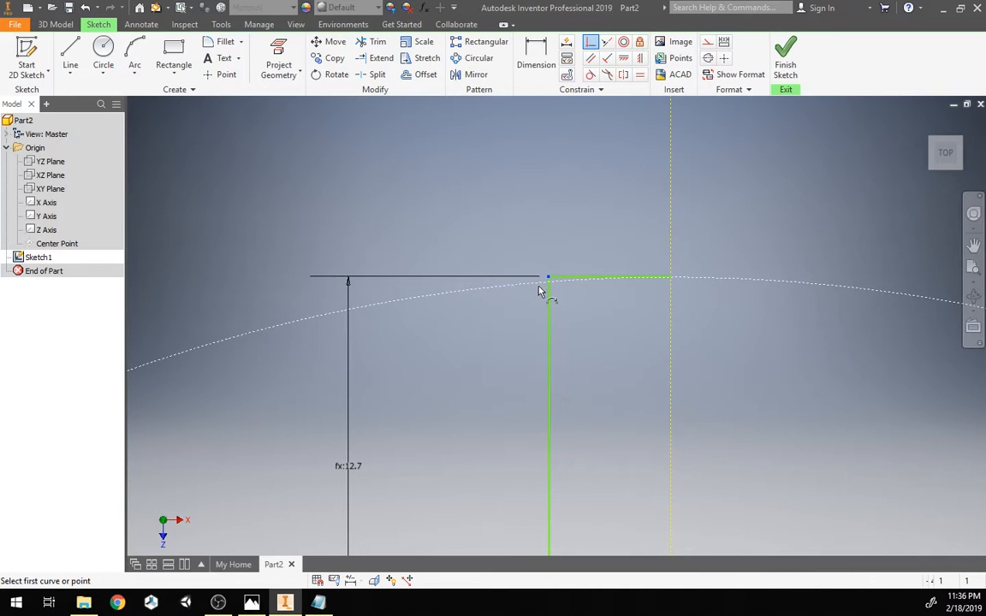
pyautogui.press('Escape')
# Step: Make the two slanted segments on either side of the arc equal in length
pyautogui.scroll(-4, 603, 330)
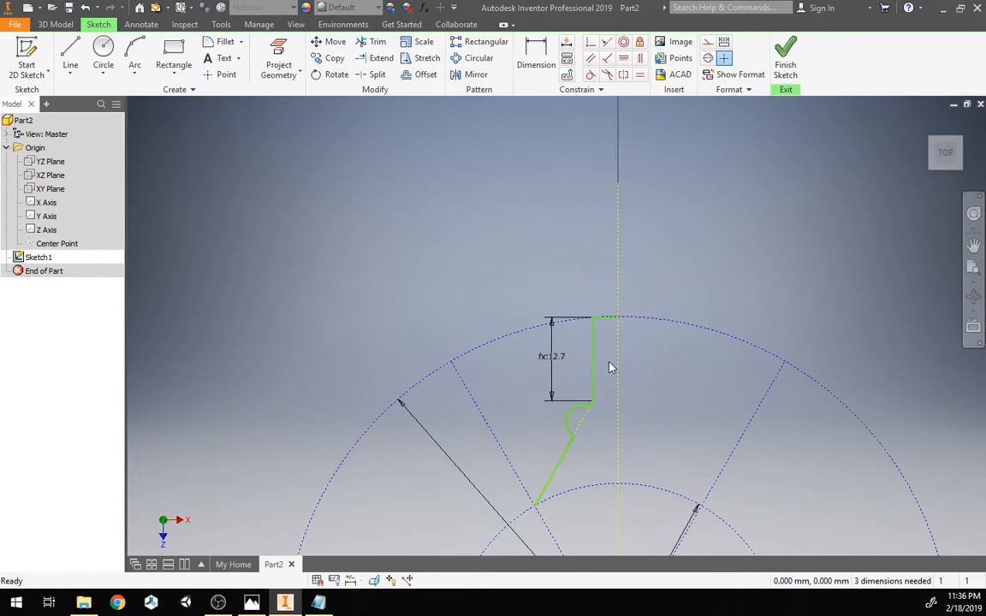
pyautogui.moveTo(596, 392)
pyautogui.mouseDown()
pyautogui.moveTo(611, 392)
pyautogui.moveTo(604, 377)
pyautogui.mouseUp()
pyautogui.scroll(5, 611, 333)
pyautogui.scroll(-4, 660, 332)
pyautogui.scroll(3, 660, 345)
pyautogui.scroll(-2, 661, 351)
pyautogui.moveTo(648, 352)
pyautogui.mouseDown(button='middle')
pyautogui.moveTo(621, 290)
pyautogui.moveTo(568, 240)
pyautogui.mouseUp(button='middle')
pyautogui.scroll(-2, 589, 285)
pyautogui.scroll(2, 588, 291)
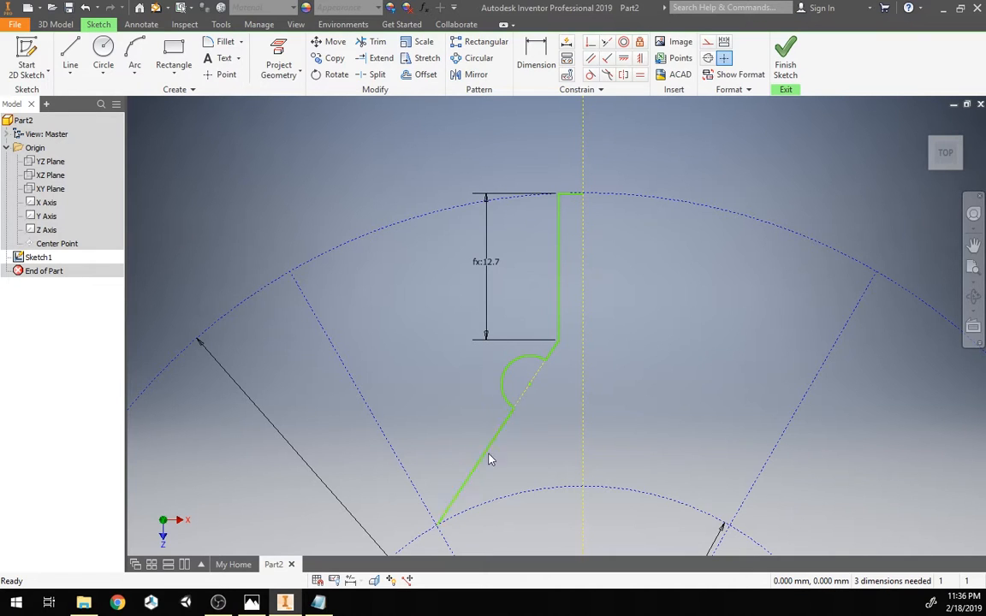
pyautogui.click(501, 431)
pyautogui.click(645, 82)
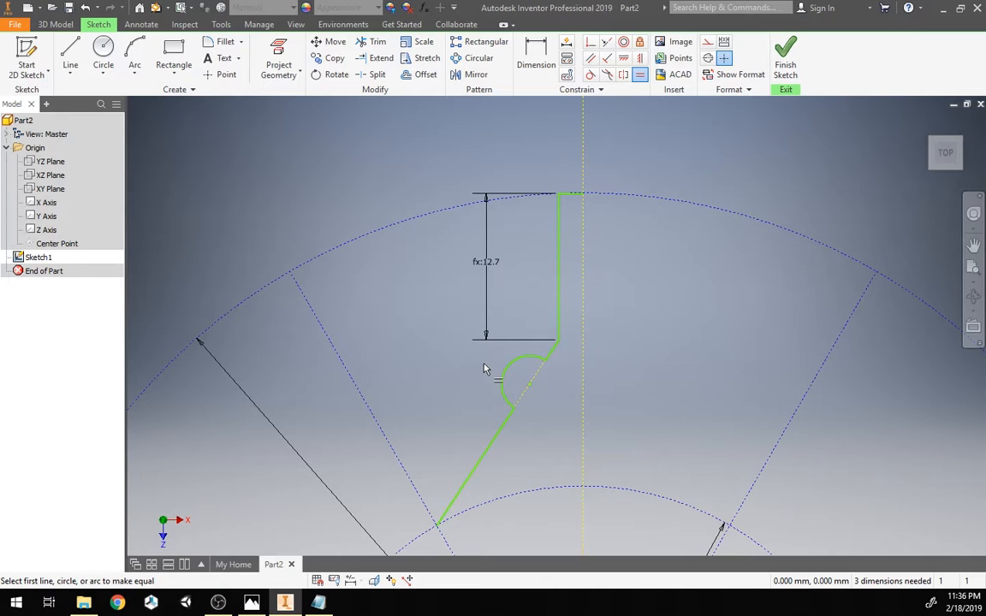
pyautogui.click(498, 438)
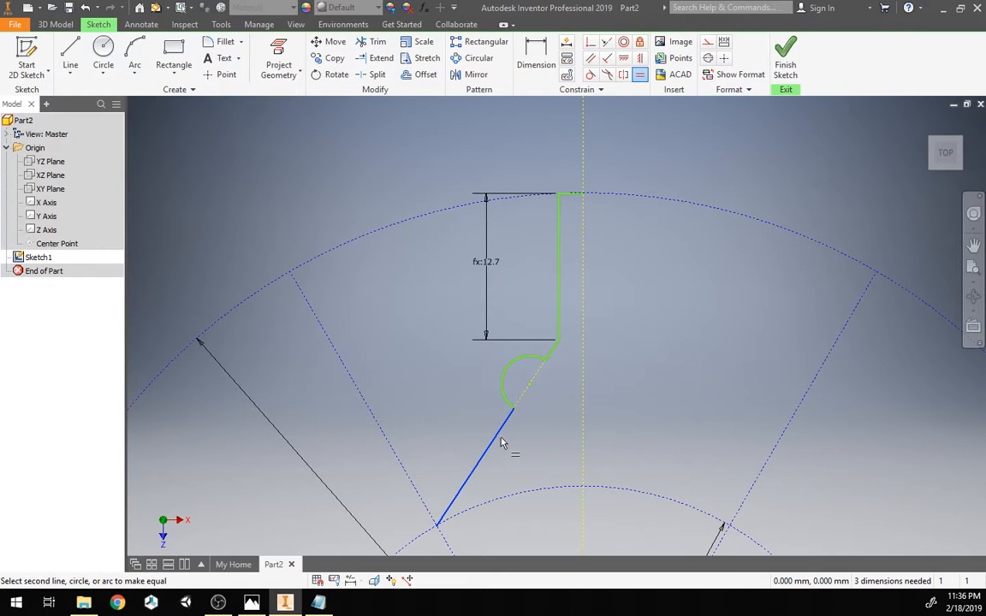
pyautogui.click(550, 352)
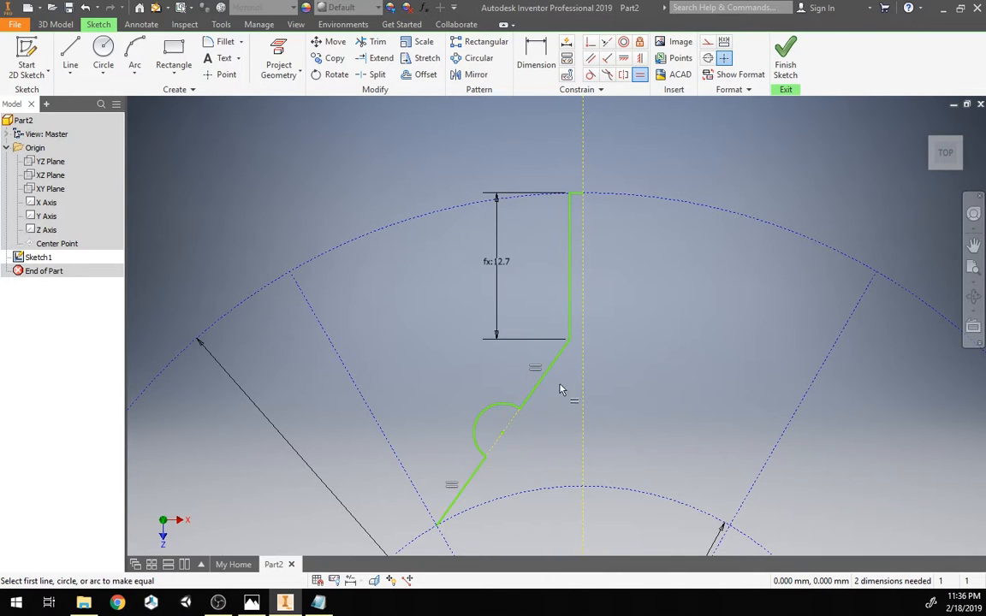
pyautogui.press('Escape')
# Step: Change the spindleLength parameter to 0.1 in
pyautogui.scroll(-5, 416, 315)
pyautogui.scroll(6, 416, 316)
pyautogui.scroll(-3, 420, 329)
pyautogui.moveTo(420, 331)
pyautogui.mouseDown(button='middle')
pyautogui.moveTo(428, 239)
pyautogui.moveTo(432, 277)
pyautogui.mouseUp(button='middle')
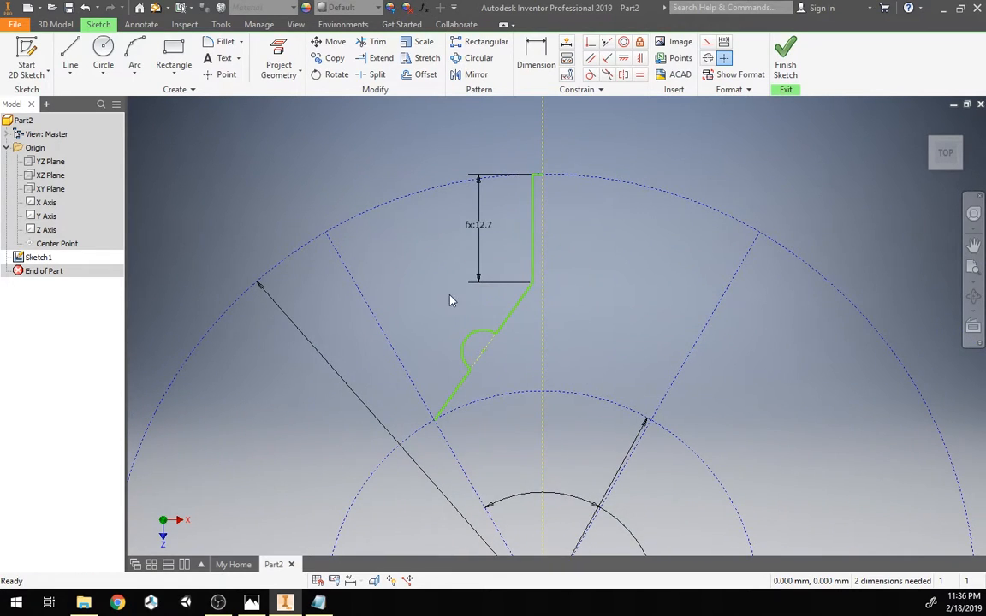
pyautogui.click(423, 8)
pyautogui.click(444, 235)
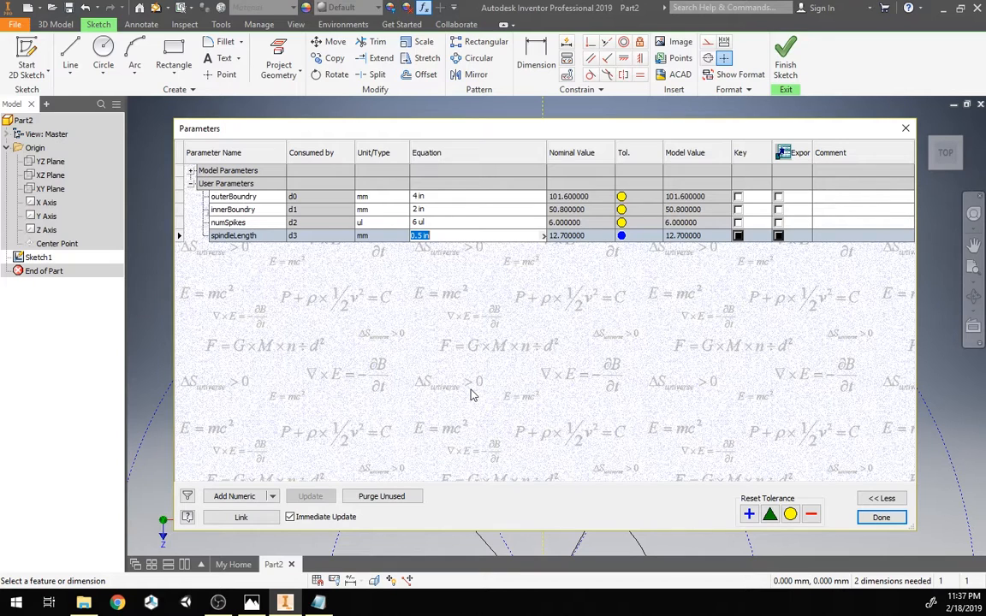
pyautogui.write('0.1 in')
pyautogui.press('Return')
pyautogui.click(882, 520)
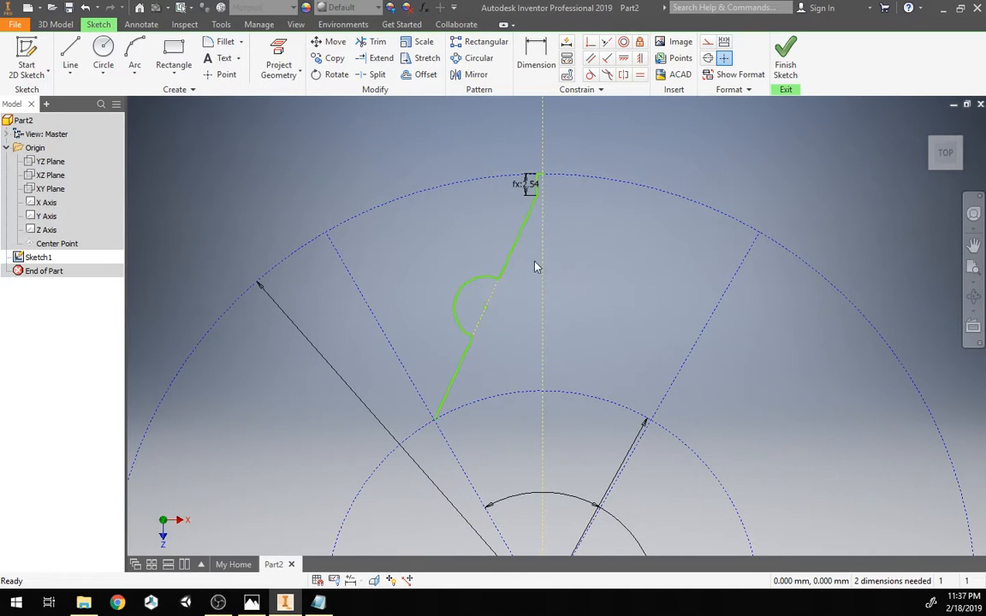
# Step: Drag the arc outward to enlarge it along the slanted line
pyautogui.scroll(-2, 575, 289)
pyautogui.scroll(3, 530, 271)
pyautogui.scroll(-1, 529, 272)
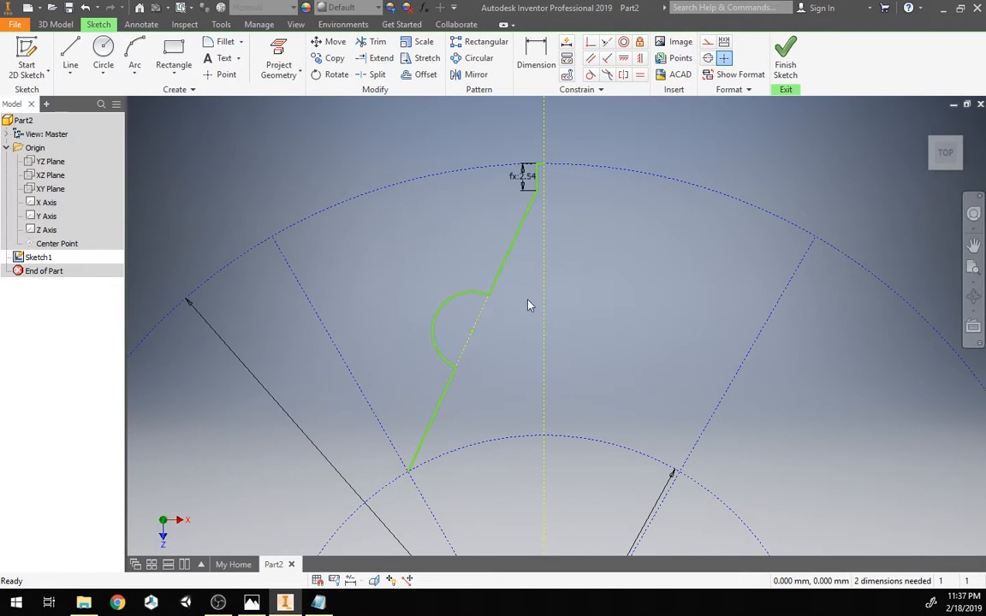
pyautogui.scroll(6, 529, 353)
pyautogui.scroll(-5, 530, 357)
pyautogui.moveTo(527, 351)
pyautogui.mouseDown(button='middle')
pyautogui.moveTo(515, 326)
pyautogui.moveTo(519, 378)
pyautogui.moveTo(507, 385)
pyautogui.mouseUp(button='middle')
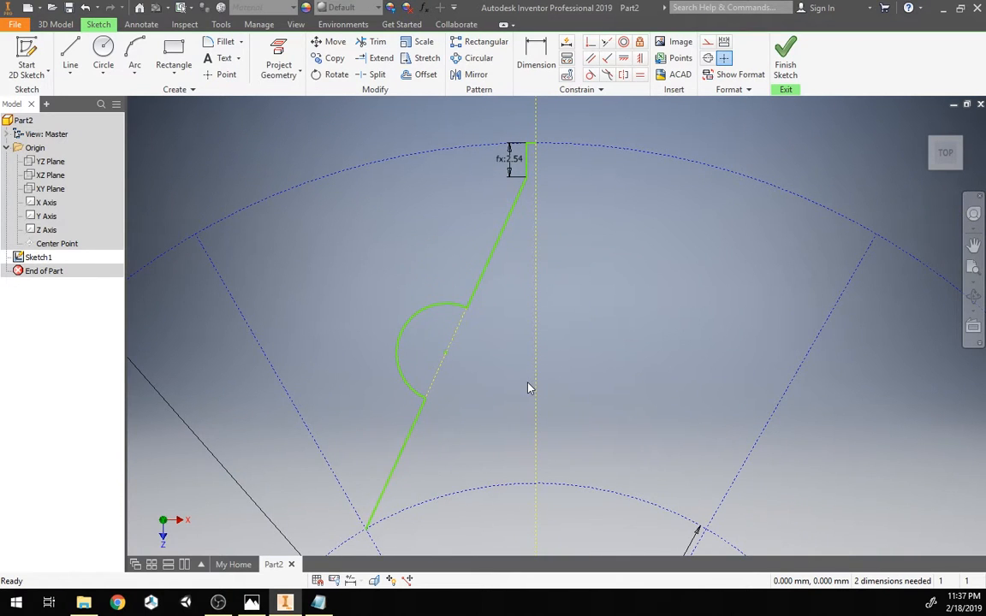
pyautogui.moveTo(418, 314); pyautogui.dragTo(419, 252)
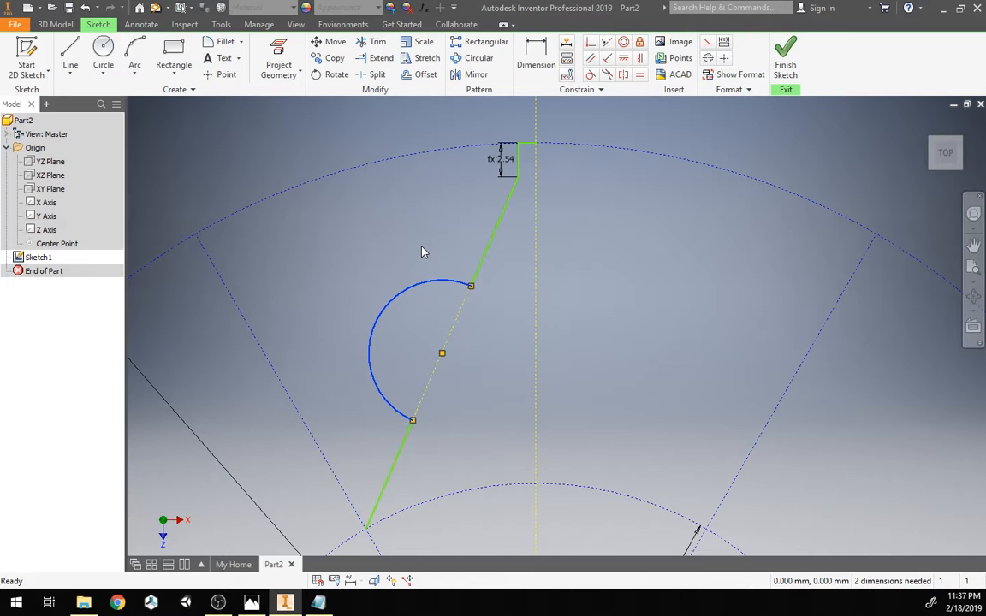
pyautogui.click(420, 248)
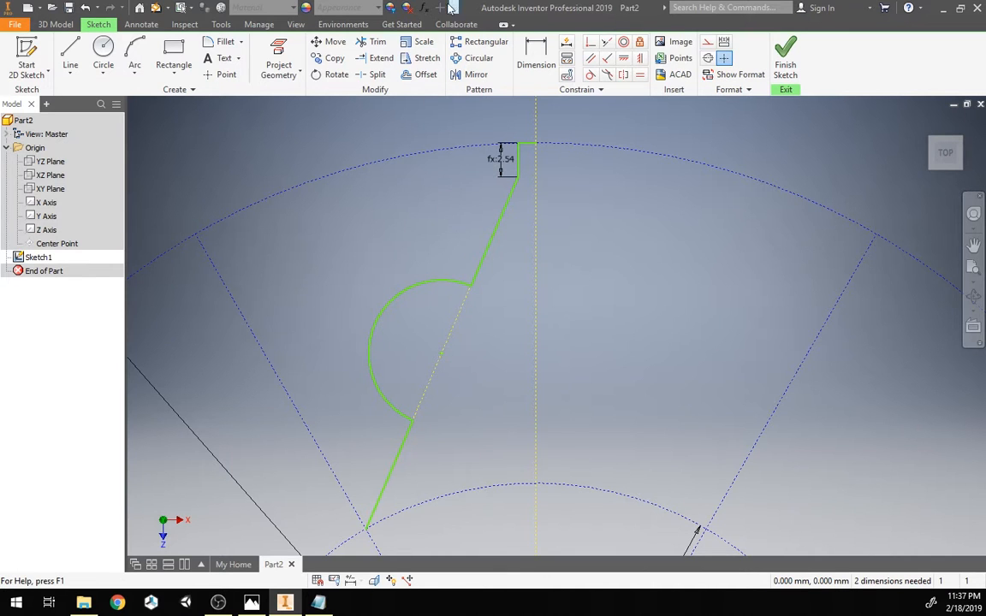
# Step: Add a user parameter named circleSize with the value 0.5 in
pyautogui.click(423, 7)
pyautogui.click(236, 496)
pyautogui.write('circleSize')
pyautogui.press('Tab')
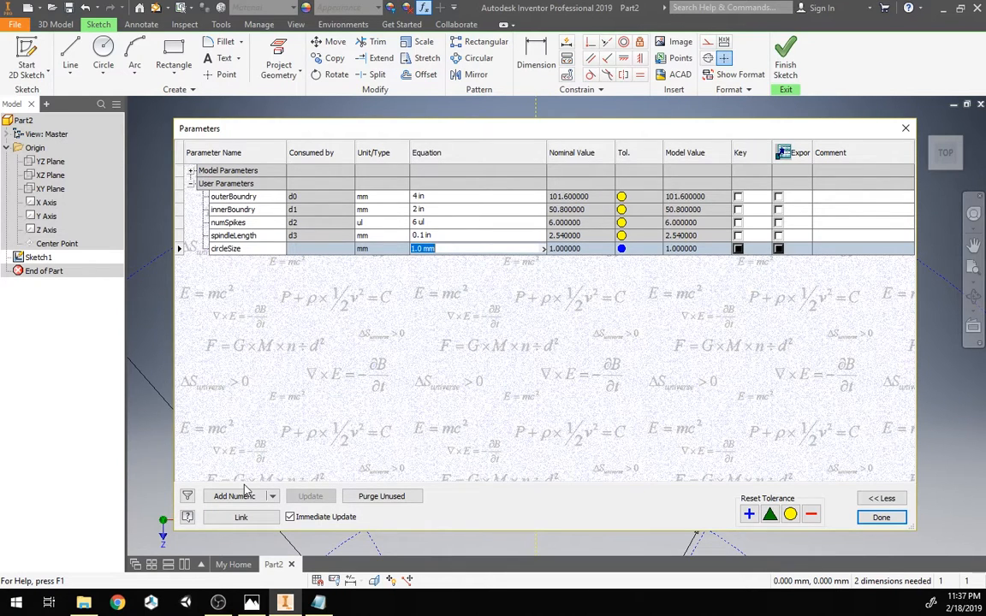
pyautogui.write('0.5 in')
pyautogui.press('Return')
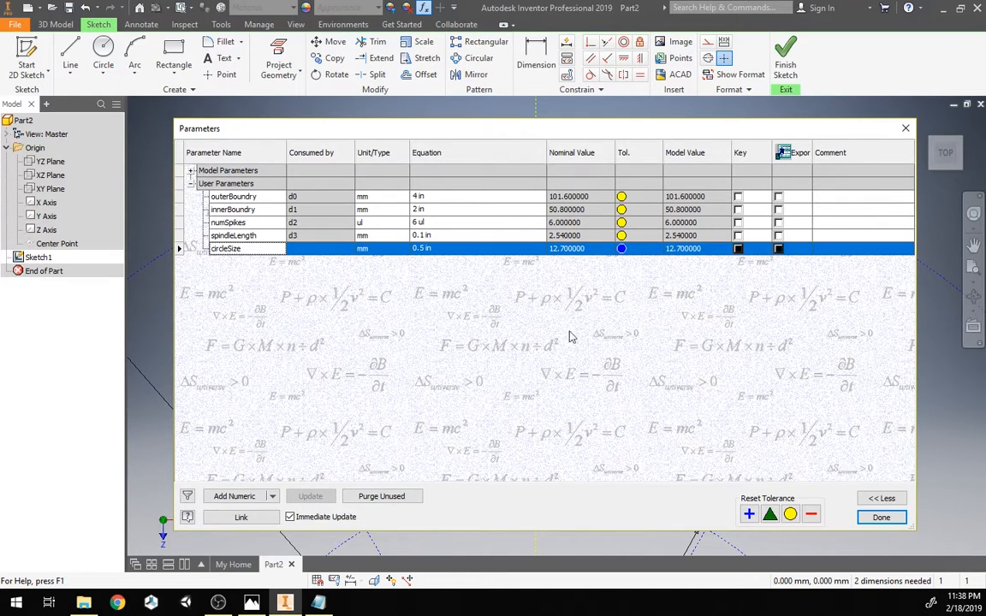
# Step: Change the circleSize parameter to 0.2 in and close the parameters dialog
pyautogui.click(469, 249)
pyautogui.write('0.2 in')
pyautogui.press('Return')
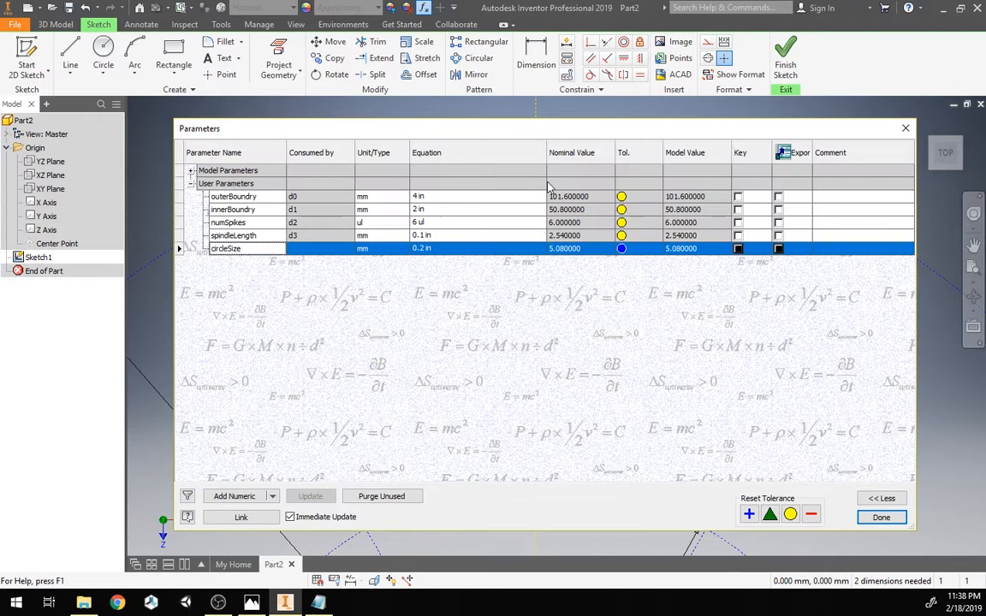
pyautogui.click(882, 518)
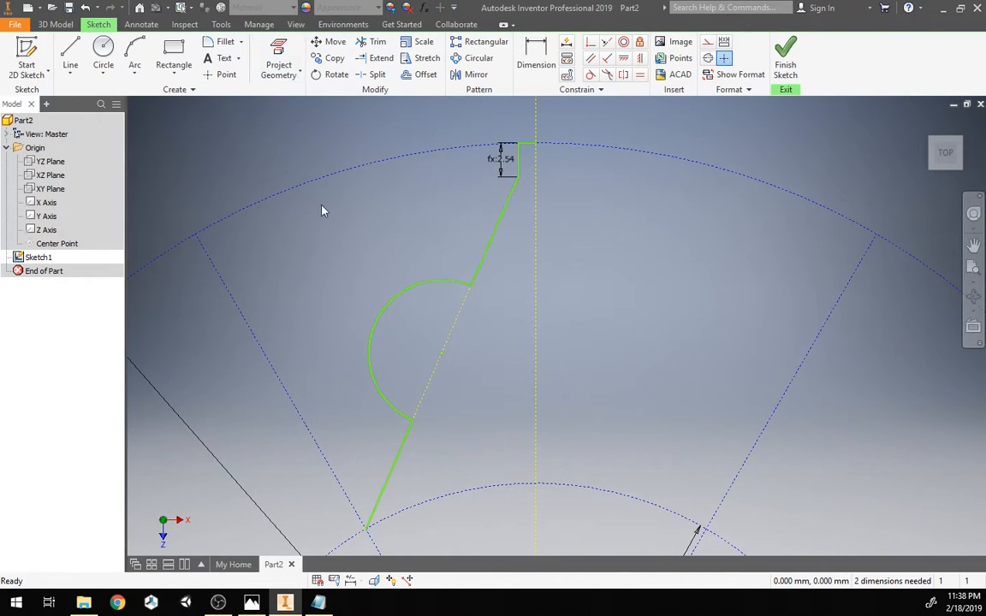
# Step: Dimension the arc and drive the dimension with the circleSize parameter
pyautogui.click(536, 61)
pyautogui.click(402, 306)
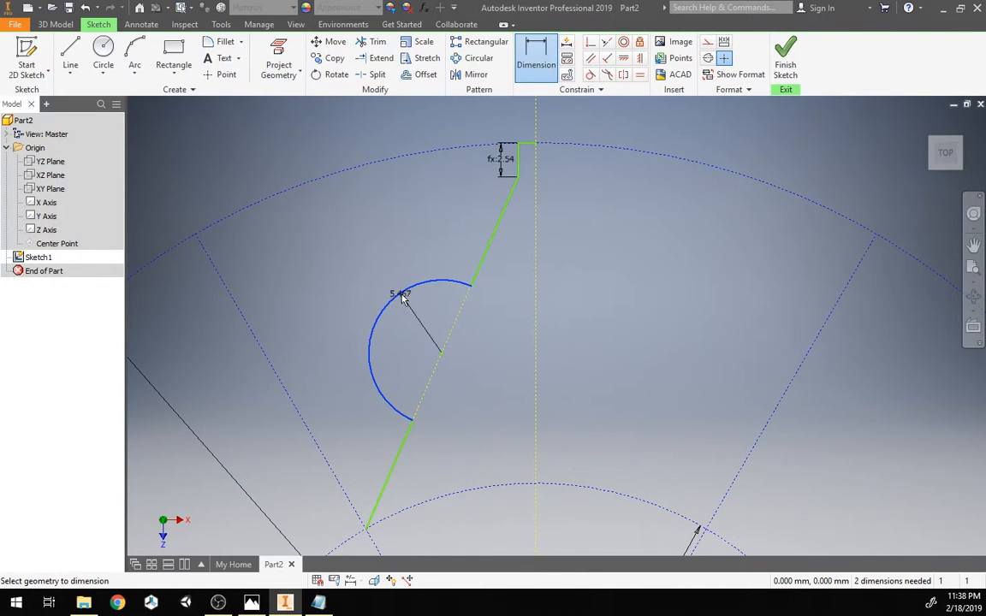
pyautogui.click(367, 261)
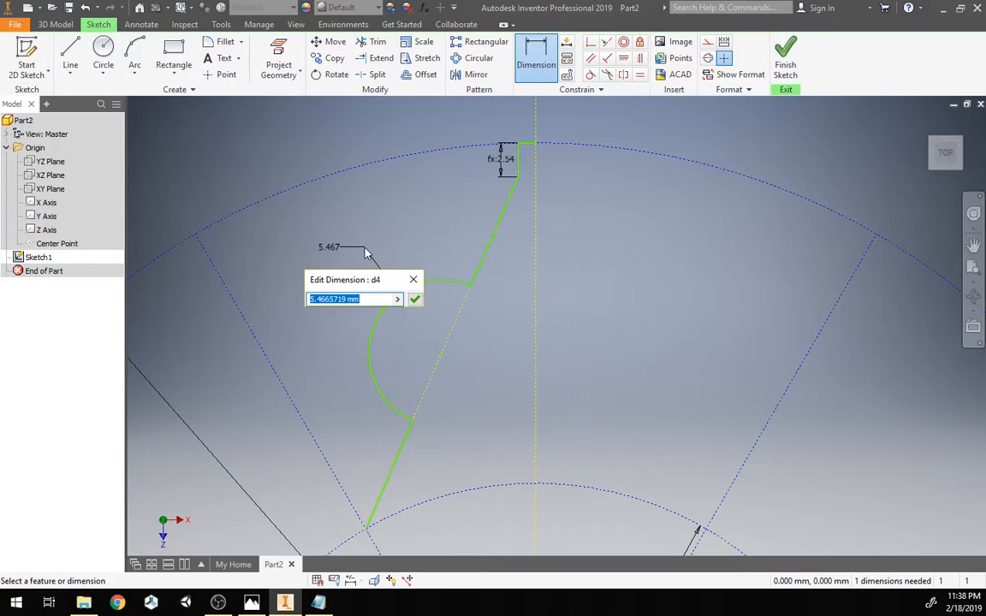
pyautogui.write('circleSize')
pyautogui.press('Return')
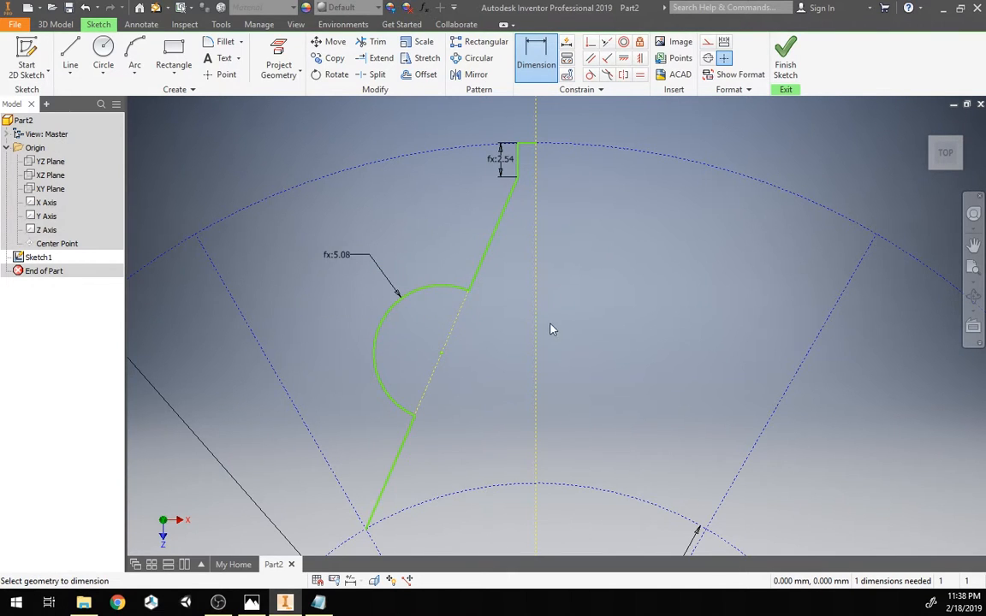
# Step: Change the innerBoundry parameter to 1.5 in
pyautogui.scroll(2, 516, 317)
pyautogui.scroll(-1, 518, 317)
pyautogui.scroll(3, 517, 317)
pyautogui.scroll(-2, 514, 317)
pyautogui.moveTo(513, 318); pyautogui.dragTo(508, 273, button='middle')
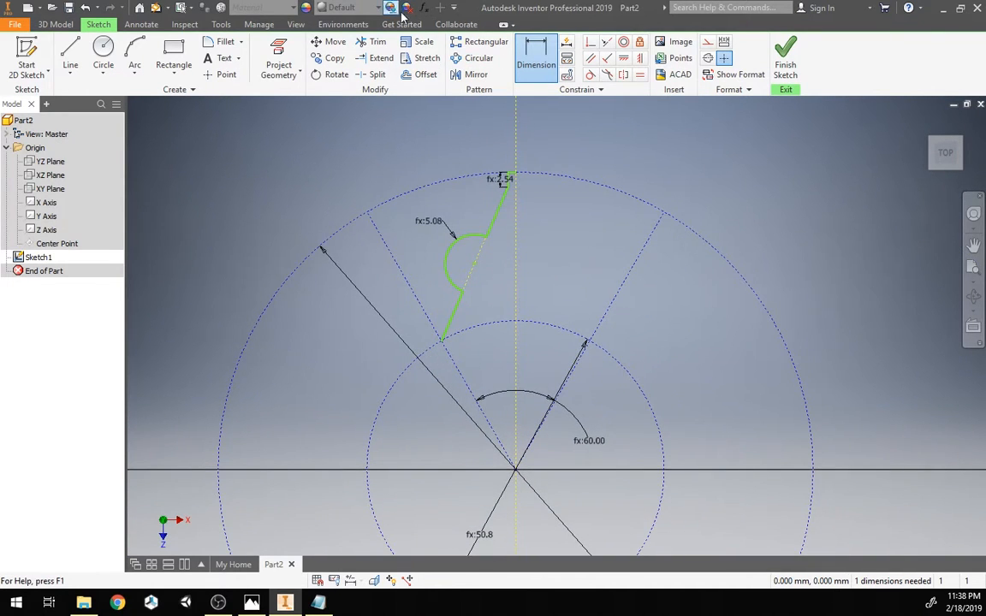
pyautogui.click(422, 7)
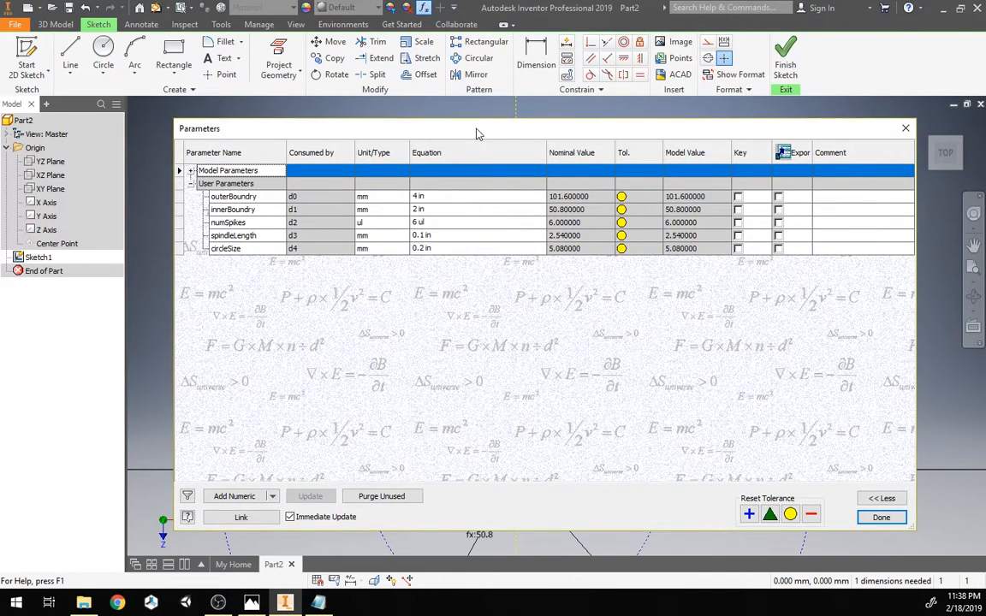
pyautogui.click(441, 211)
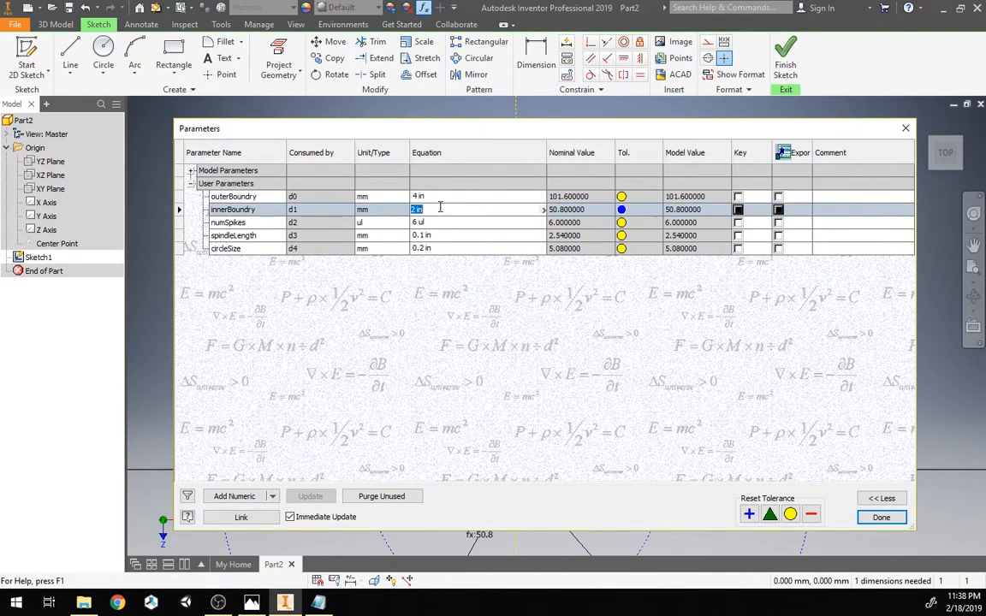
pyautogui.write('1.5 in')
pyautogui.press('Return')
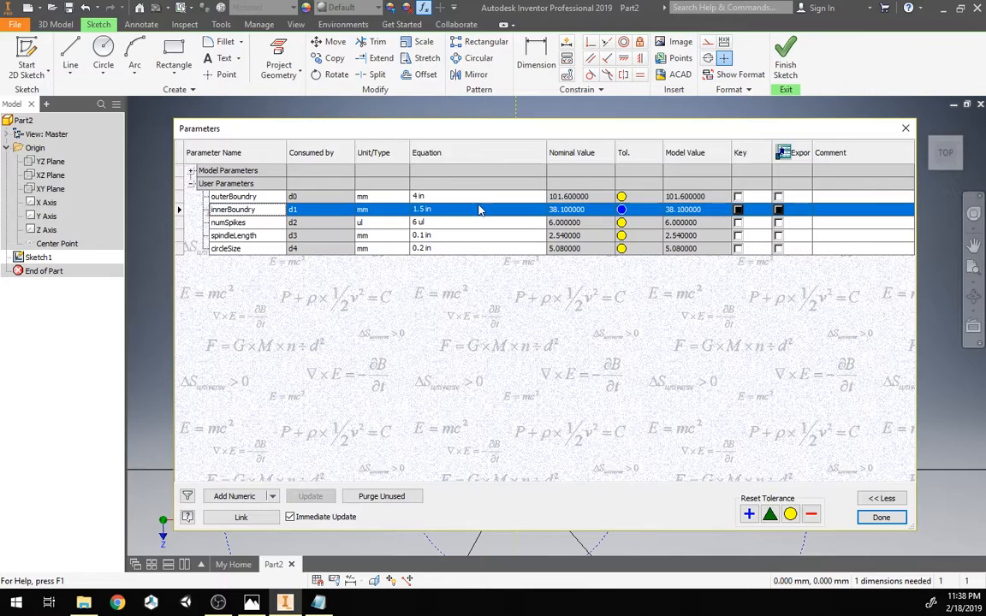
# Step: Try innerBoundry values of 2 in and 1 in before restoring it to 1.5 in and closing the dialog
pyautogui.moveTo(445, 129)
pyautogui.mouseDown()
pyautogui.moveTo(906, 227)
pyautogui.moveTo(860, 168)
pyautogui.mouseUp()
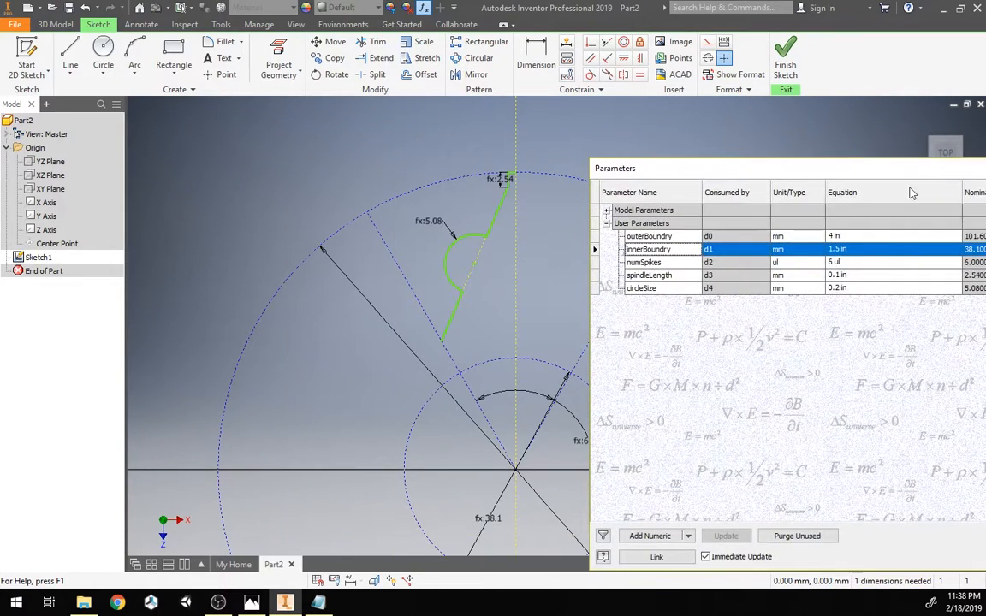
pyautogui.click(856, 249)
pyautogui.write('2 in')
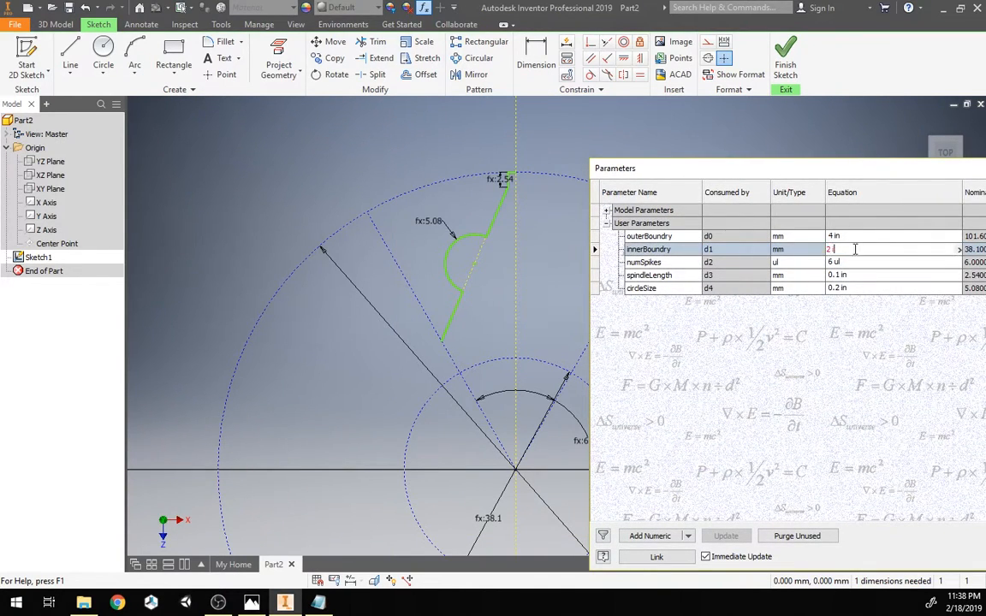
pyautogui.press('Return')
pyautogui.click(855, 249)
pyautogui.write('1 in')
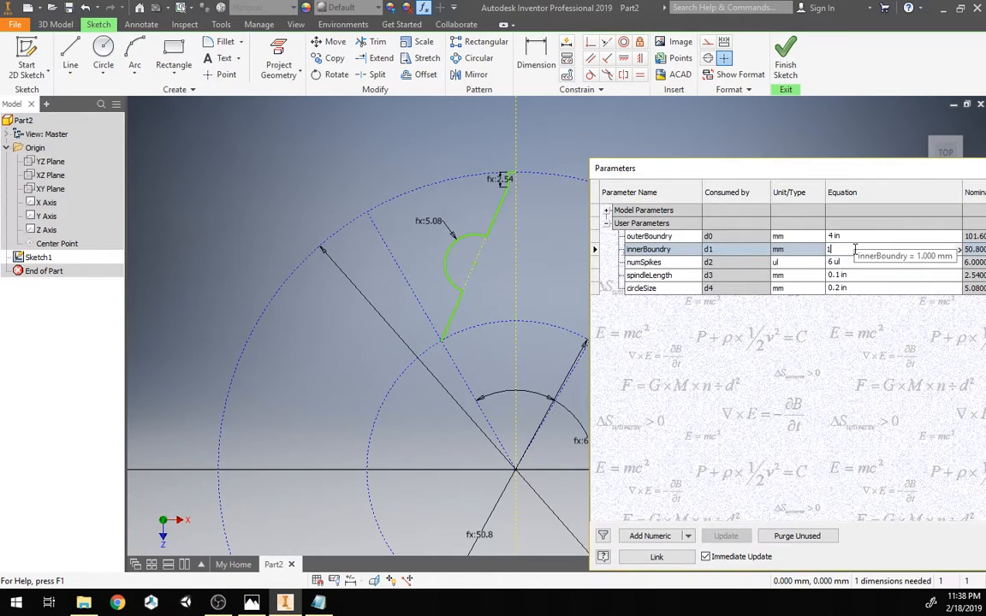
pyautogui.press('Return')
pyautogui.moveTo(762, 168); pyautogui.dragTo(306, 106)
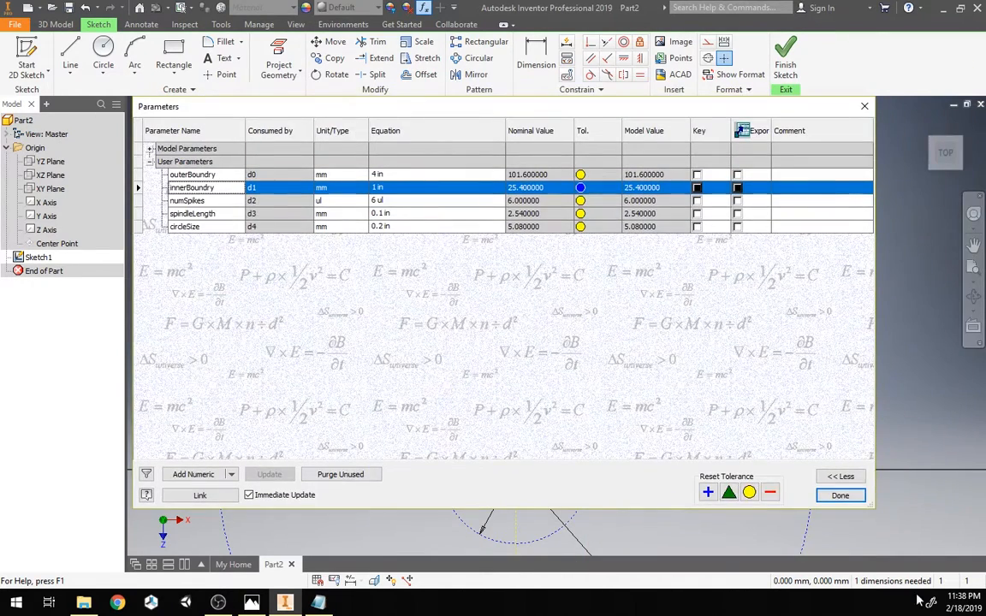
pyautogui.click(402, 188)
pyautogui.write('1.5 in')
pyautogui.press('Return')
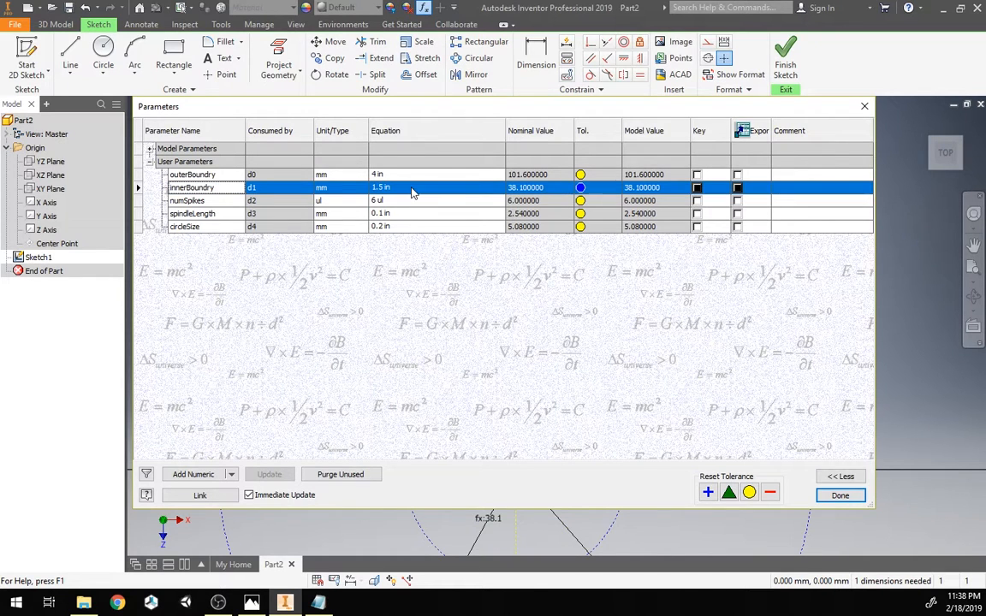
pyautogui.click(840, 495)
# Step: Try to make the lower endpoint of the slanted segment coincident with the inner boundary circle
pyautogui.scroll(-2, 486, 340)
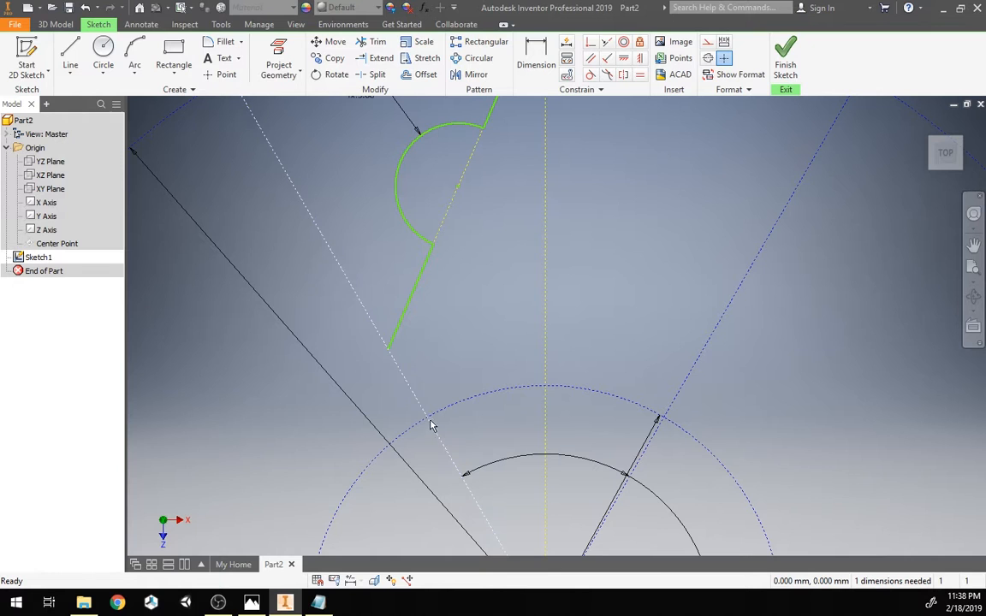
pyautogui.scroll(-4, 456, 331)
pyautogui.scroll(9, 456, 331)
pyautogui.moveTo(462, 329)
pyautogui.mouseDown(button='middle')
pyautogui.moveTo(453, 344)
pyautogui.moveTo(477, 336)
pyautogui.mouseUp(button='middle')
pyautogui.scroll(-4, 454, 343)
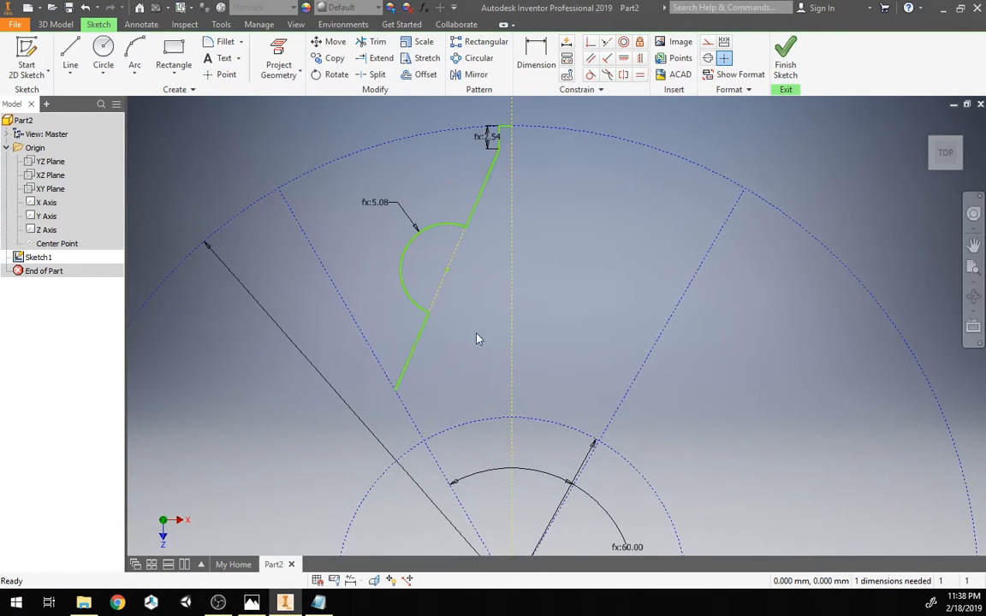
pyautogui.click(590, 44)
pyautogui.click(396, 390)
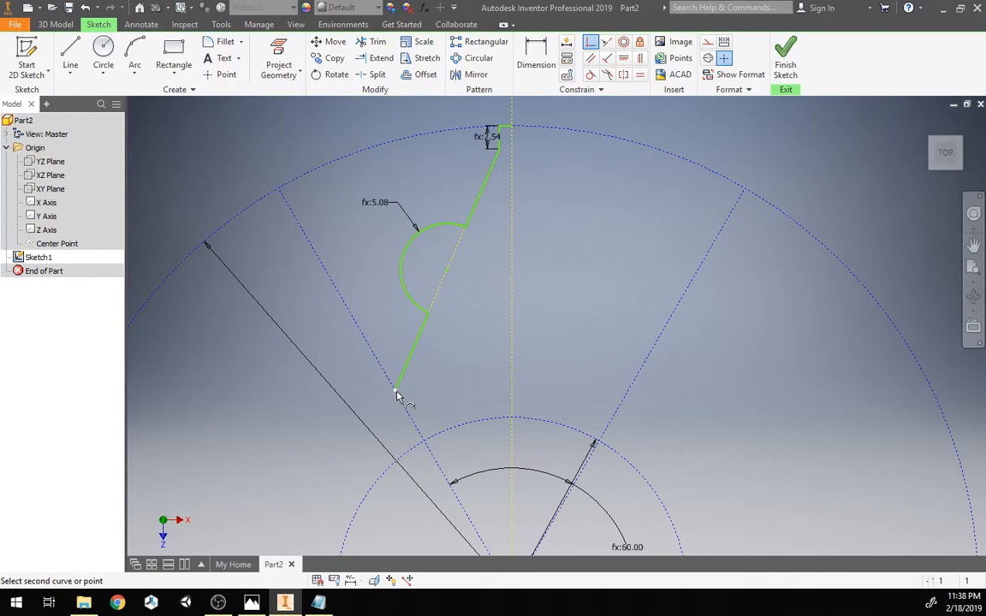
pyautogui.click(436, 441)
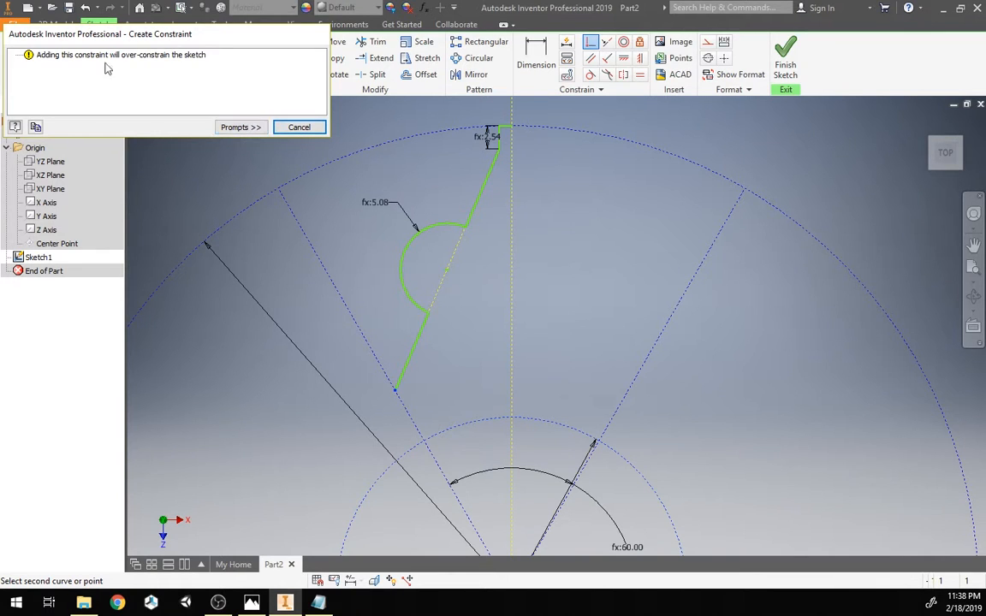
pyautogui.click(291, 129)
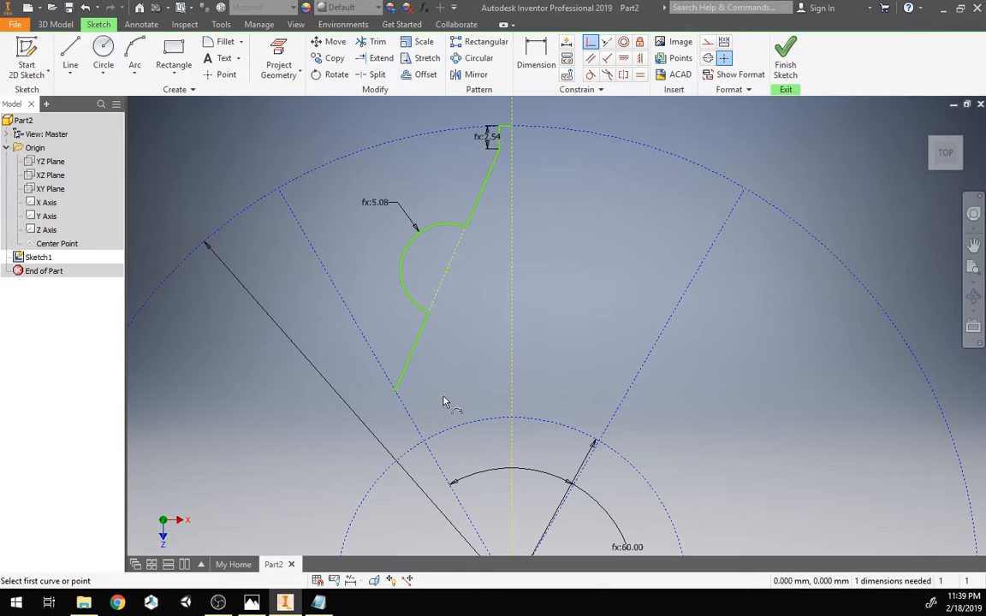
# Step: Delete the constraint at the slanted segment's lower endpoint and drag that endpoint off the boundary line
pyautogui.moveTo(396, 396)
pyautogui.mouseDown()
pyautogui.moveTo(433, 390)
pyautogui.moveTo(387, 380)
pyautogui.moveTo(439, 389)
pyautogui.mouseUp()
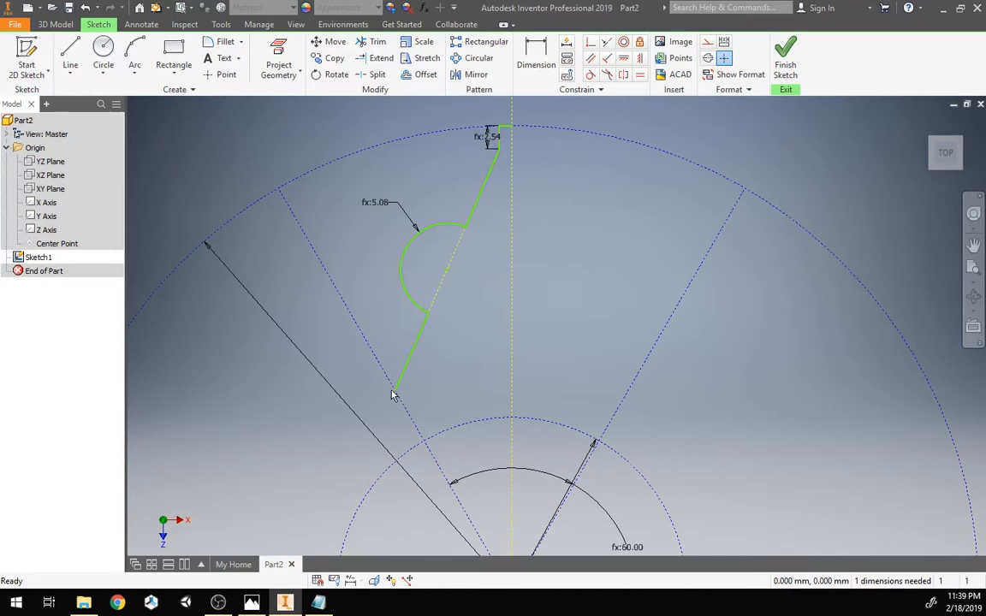
pyautogui.moveTo(396, 391); pyautogui.dragTo(420, 406)
pyautogui.moveTo(408, 363); pyautogui.dragTo(494, 369)
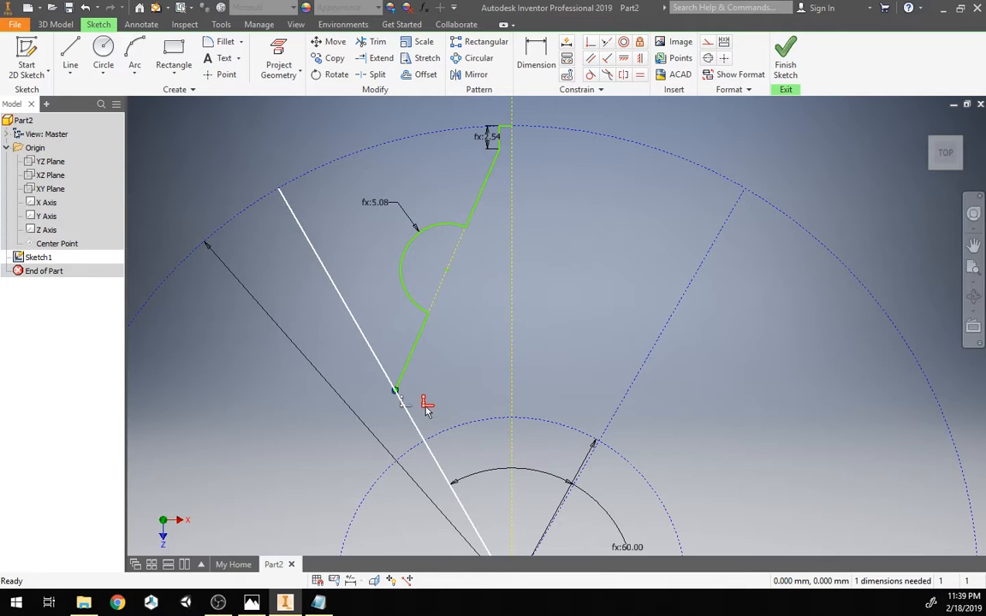
pyautogui.scroll(3, 490, 410)
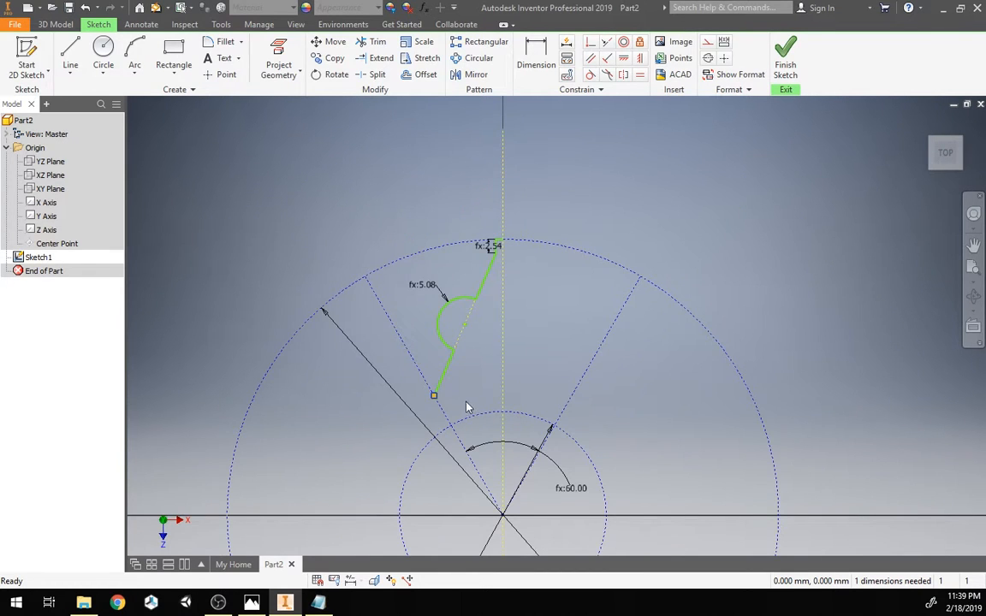
pyautogui.scroll(-3, 460, 408)
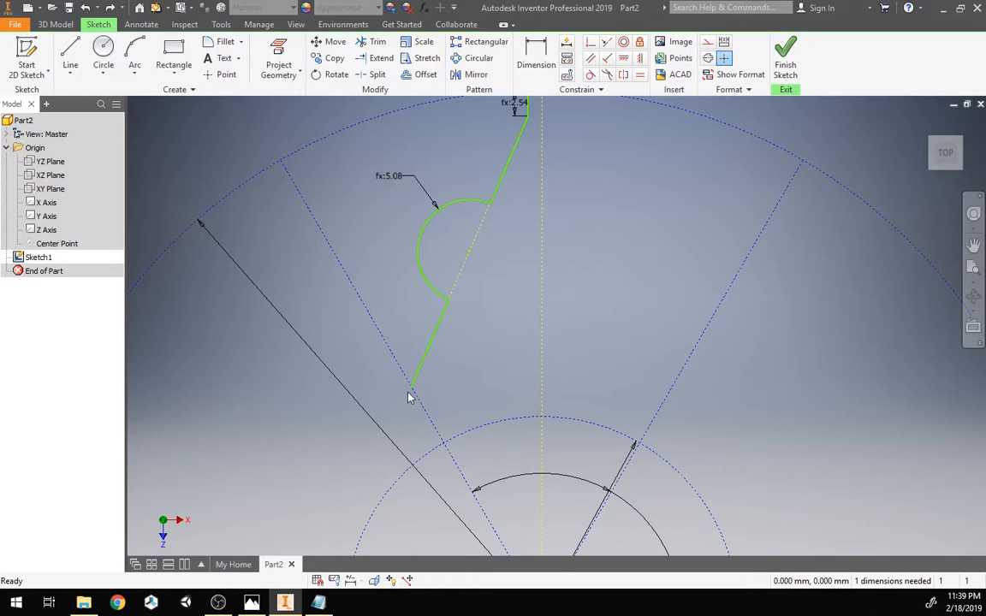
pyautogui.click(440, 399)
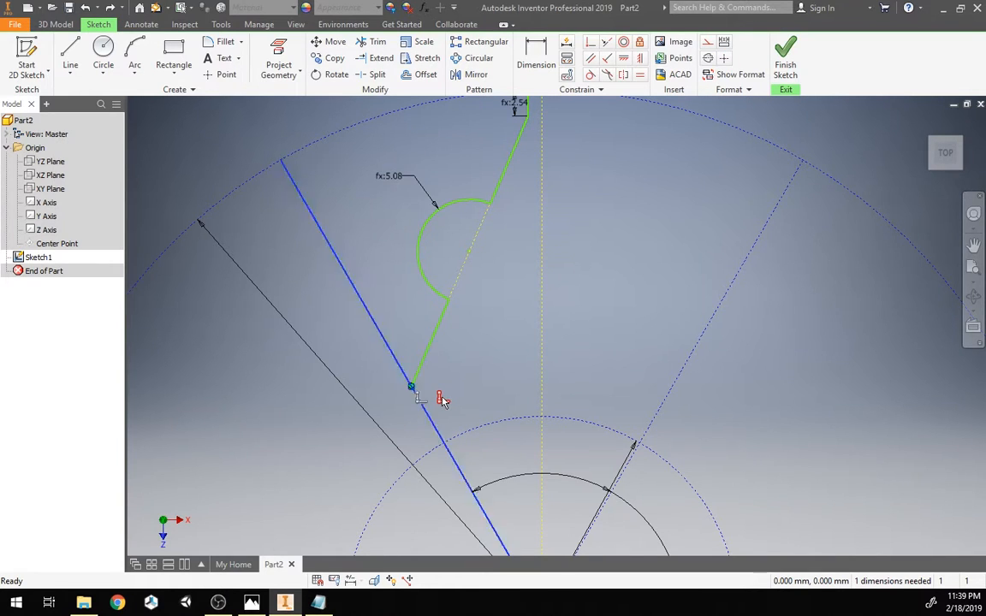
pyautogui.rightClick(441, 400)
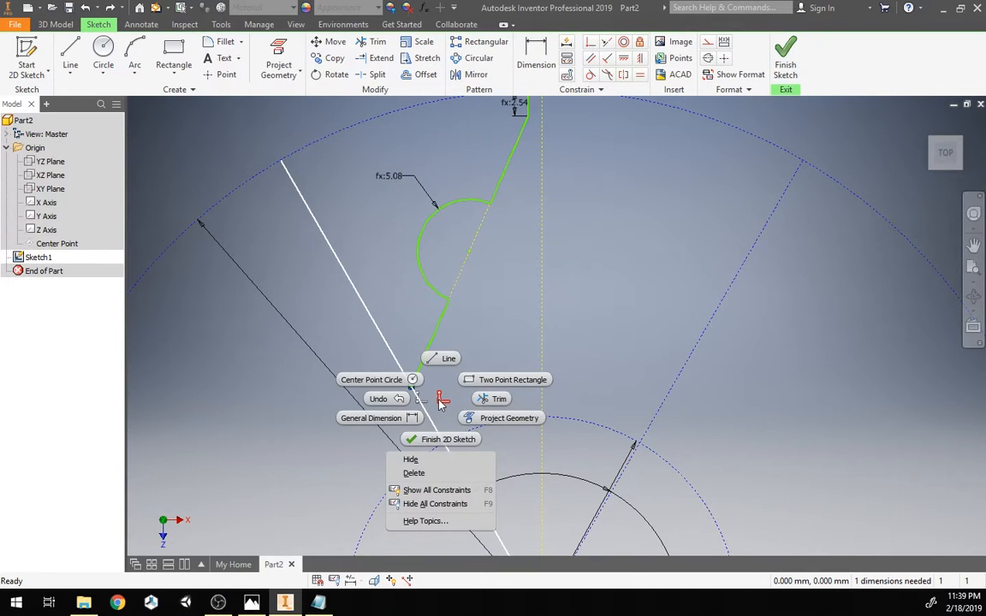
pyautogui.click(416, 473)
pyautogui.moveTo(411, 390)
pyautogui.mouseDown()
pyautogui.moveTo(419, 381)
pyautogui.moveTo(449, 389)
pyautogui.moveTo(420, 386)
pyautogui.moveTo(444, 400)
pyautogui.mouseUp()
pyautogui.scroll(3, 501, 363)
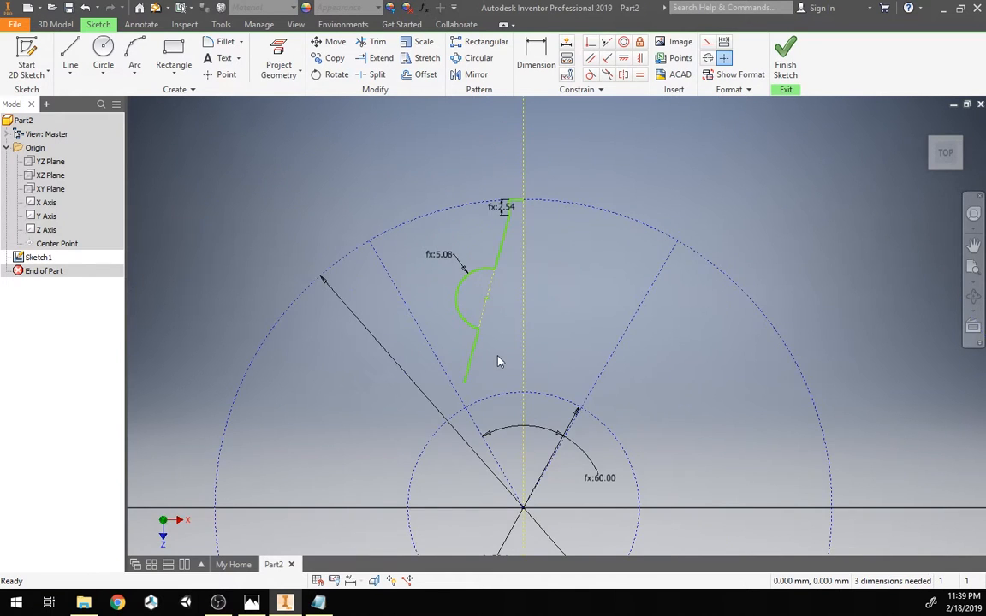
pyautogui.scroll(-1, 497, 356)
pyautogui.moveTo(498, 357); pyautogui.dragTo(489, 376, button='middle')
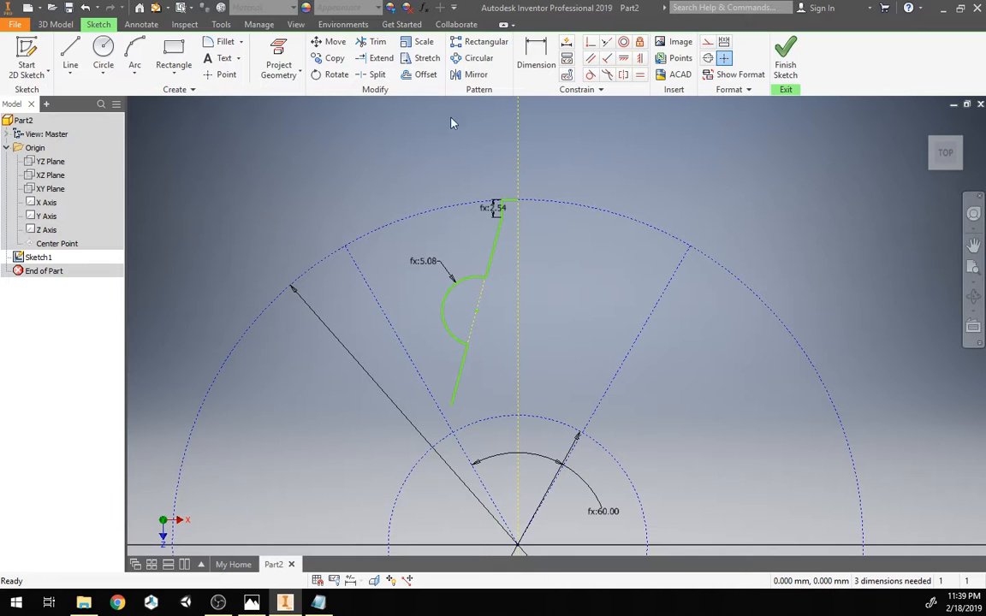
# Step: Add a user parameter named spindleWidth with the value 2 in
pyautogui.click(424, 8)
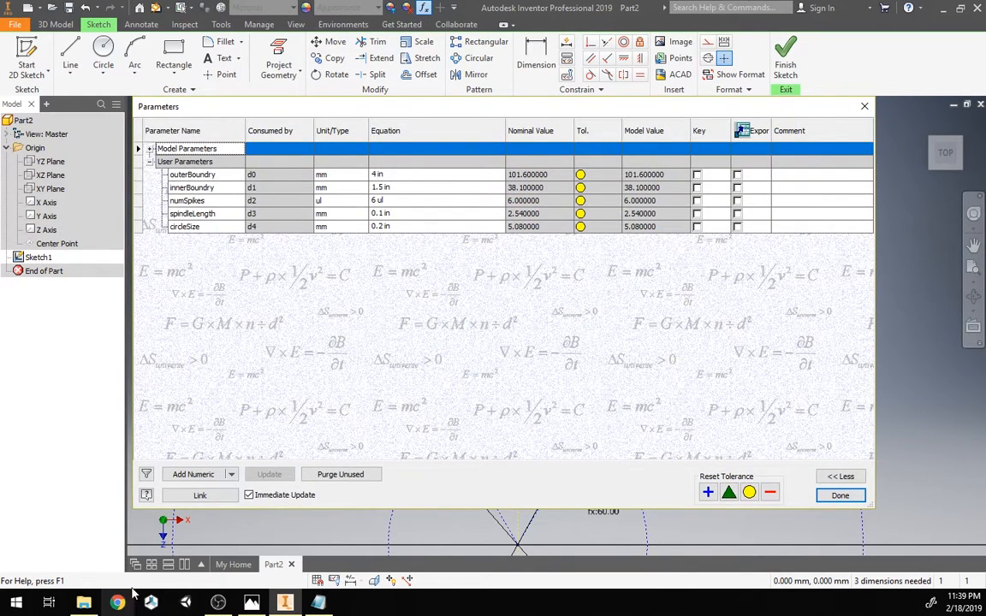
pyautogui.click(194, 475)
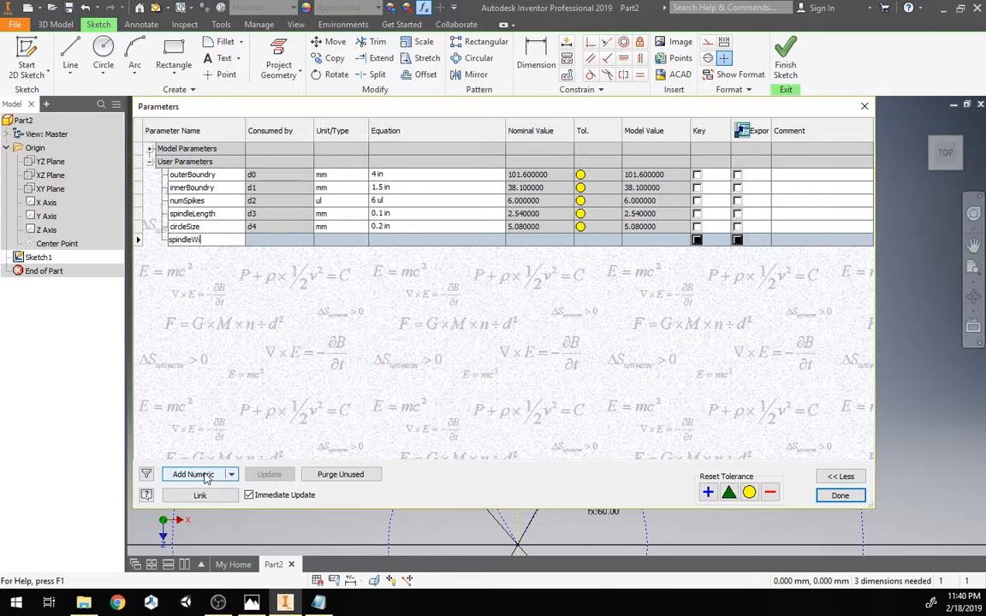
pyautogui.press('Return')
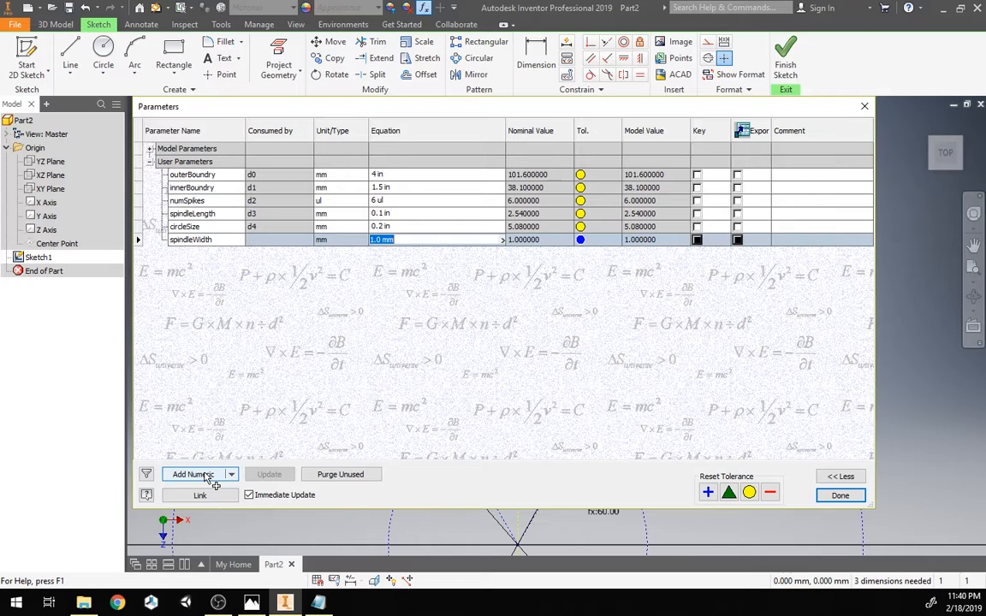
pyautogui.write('02 in')
pyautogui.press('Return')
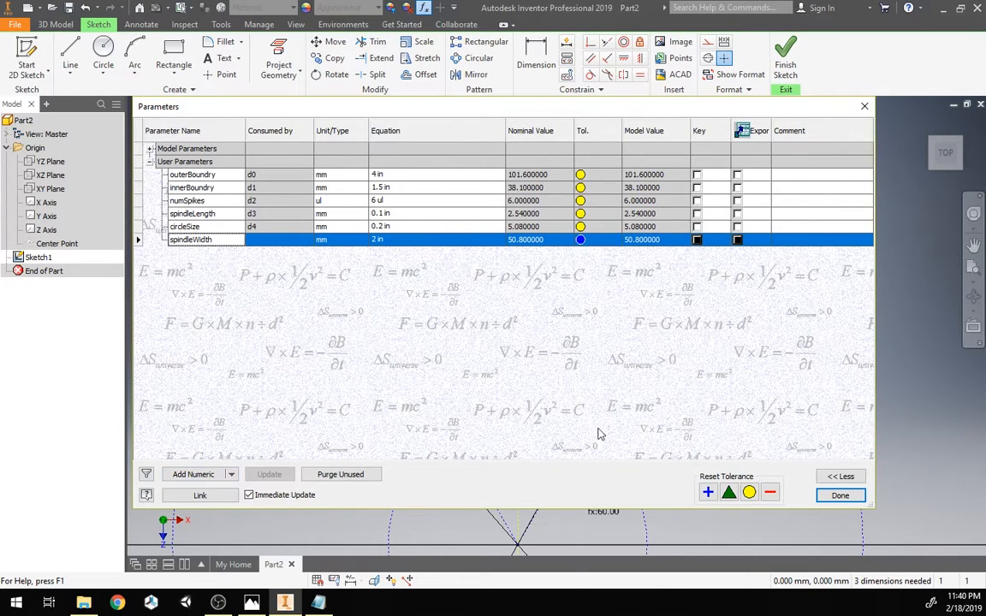
pyautogui.click(838, 495)
# Step: Dimension the horizontal distance from the top vertical segment to the centerline as spindleWidth/2
pyautogui.scroll(3, 497, 348)
pyautogui.scroll(-4, 495, 367)
pyautogui.scroll(2, 481, 325)
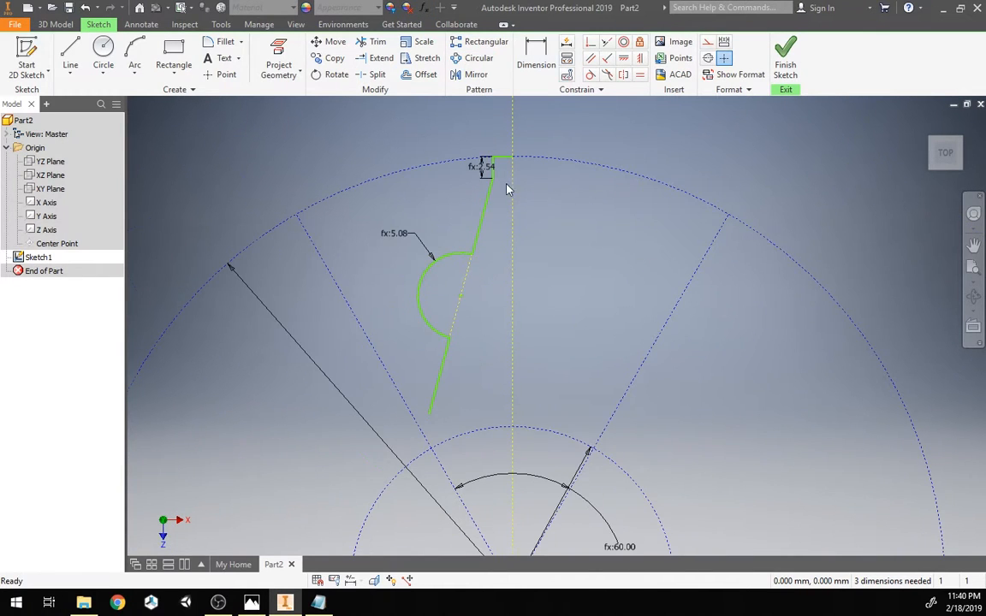
pyautogui.scroll(2, 510, 175)
pyautogui.moveTo(508, 169); pyautogui.dragTo(471, 254, button='middle')
pyautogui.scroll(3, 462, 249)
pyautogui.scroll(-1, 458, 246)
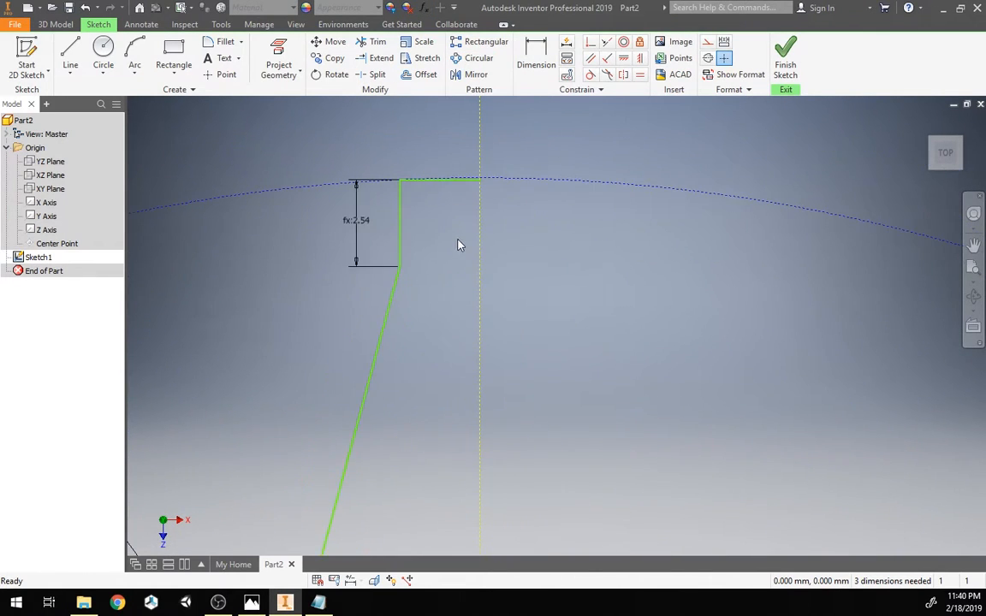
pyautogui.click(539, 66)
pyautogui.click(400, 227)
pyautogui.click(481, 232)
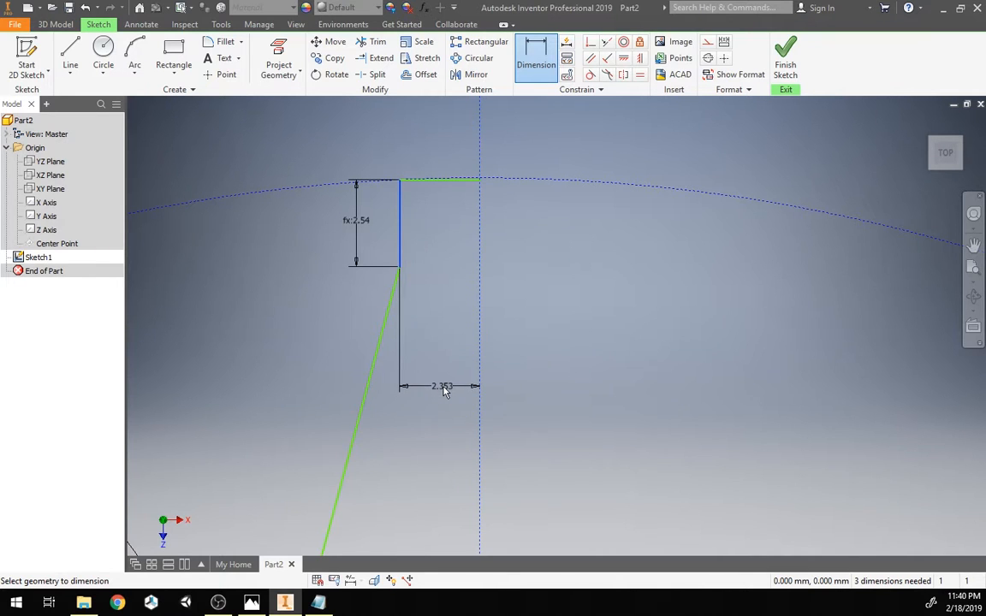
pyautogui.click(444, 390)
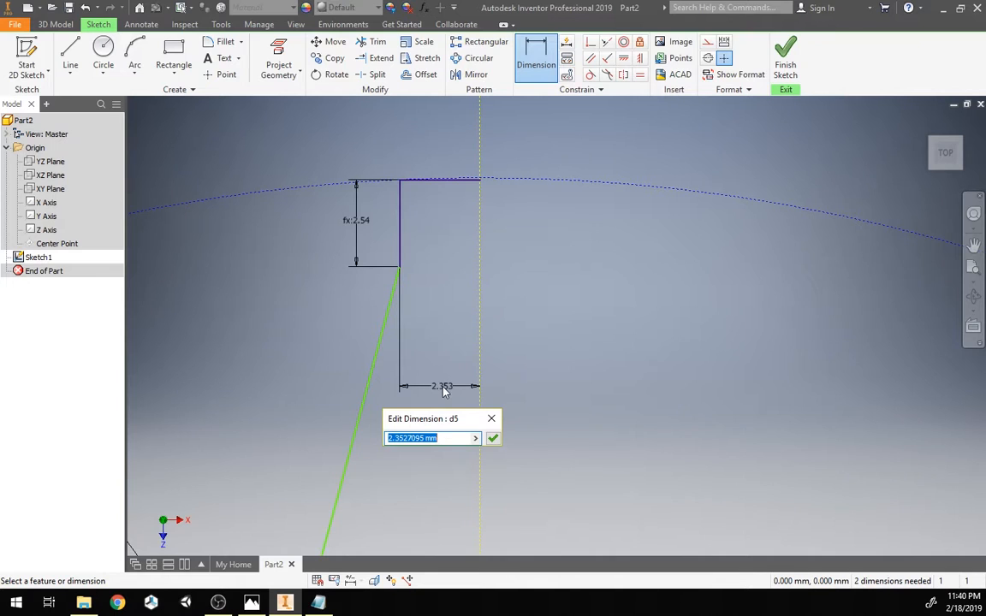
pyautogui.write('spindleWidth/2')
pyautogui.press('Return')
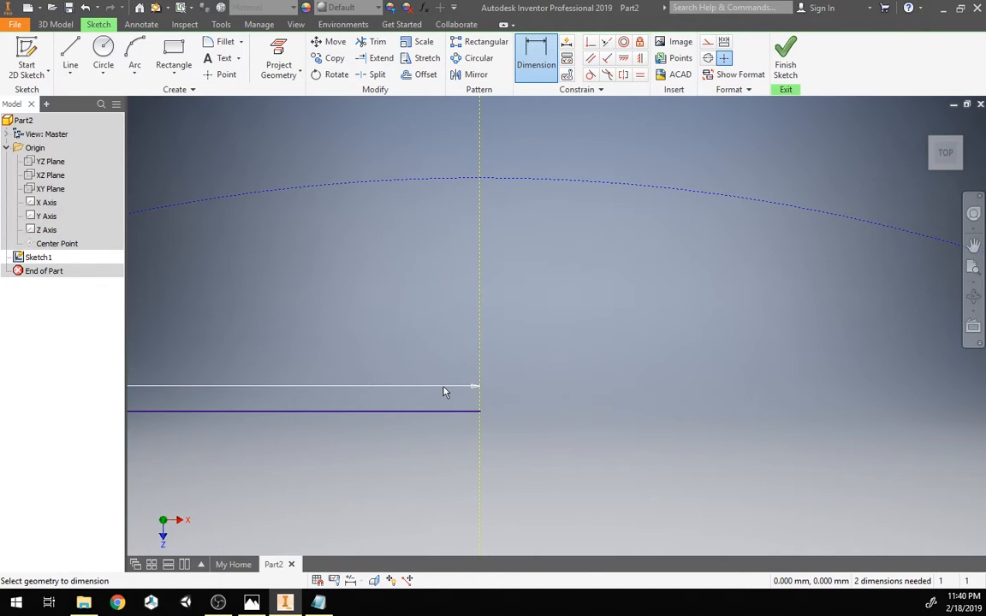
pyautogui.scroll(9, 512, 214)
pyautogui.scroll(-3, 469, 292)
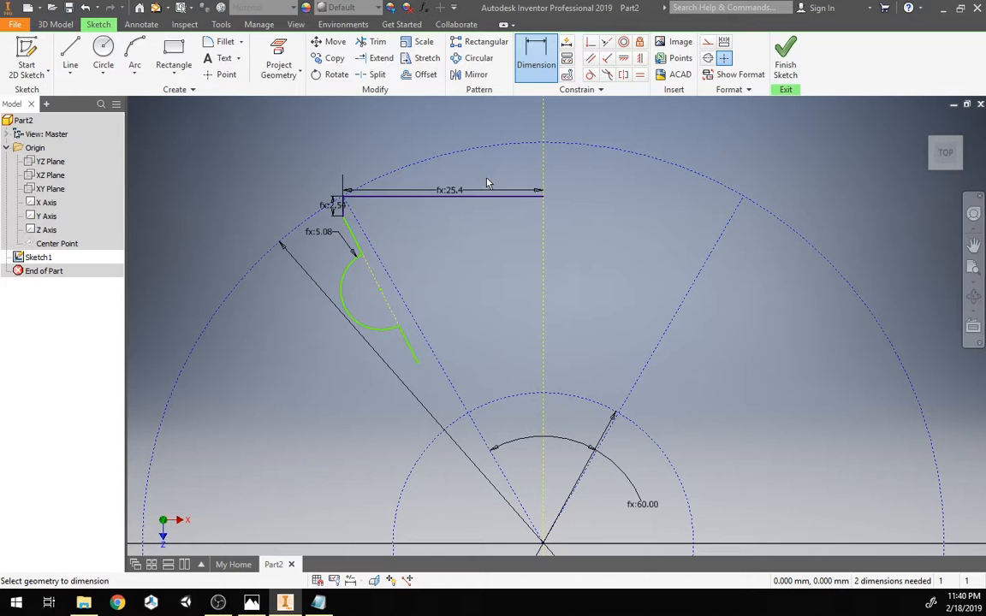
pyautogui.press('Escape')
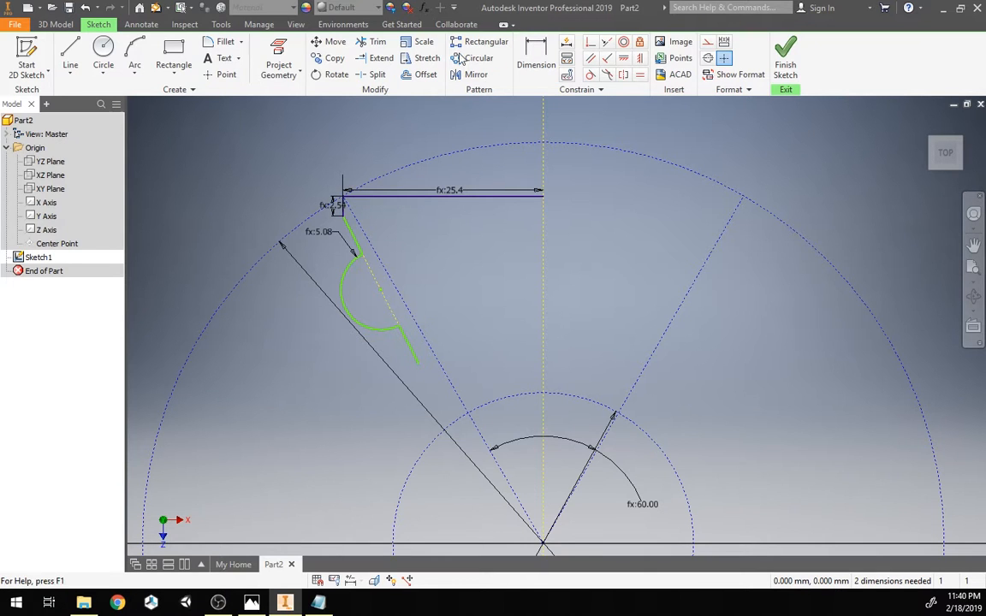
# Step: Set the spindleWidth user parameter to 0.2 in and close the Parameters dialog
pyautogui.click(429, 11)
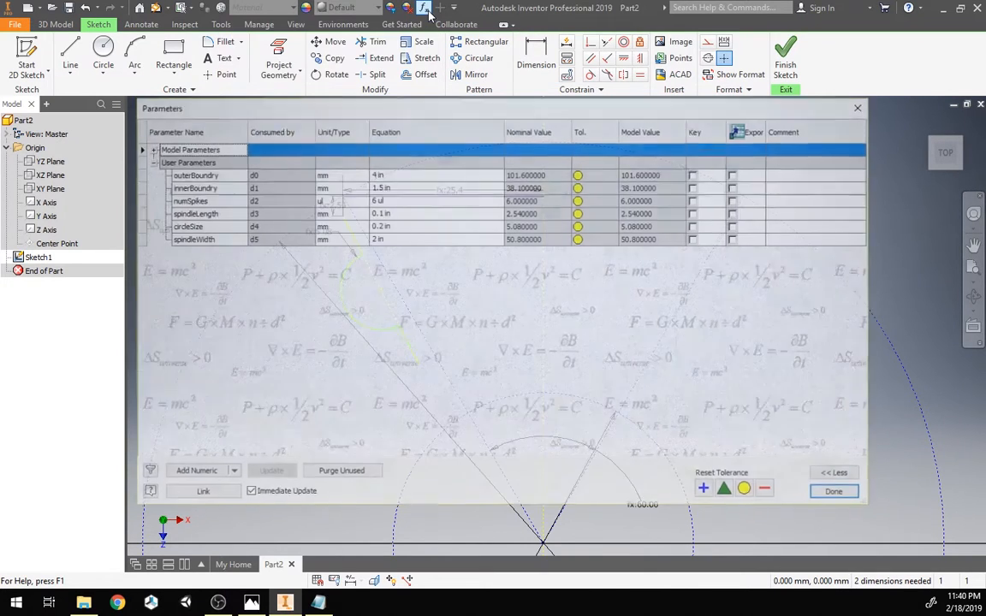
pyautogui.moveTo(420, 106); pyautogui.dragTo(721, 110)
pyautogui.click(700, 245)
pyautogui.write('0')
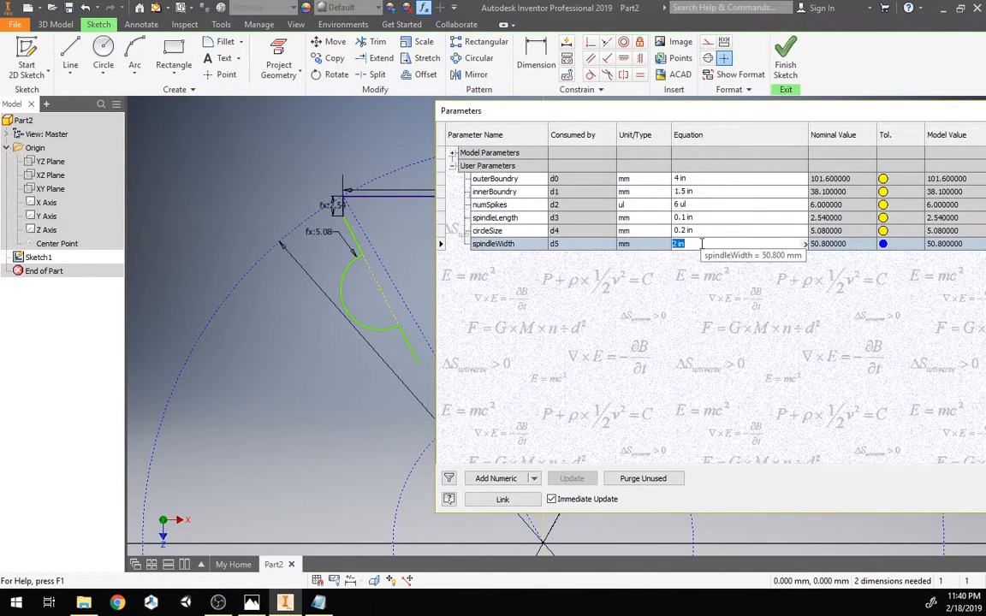
pyautogui.write('.2')
pyautogui.press('Return')
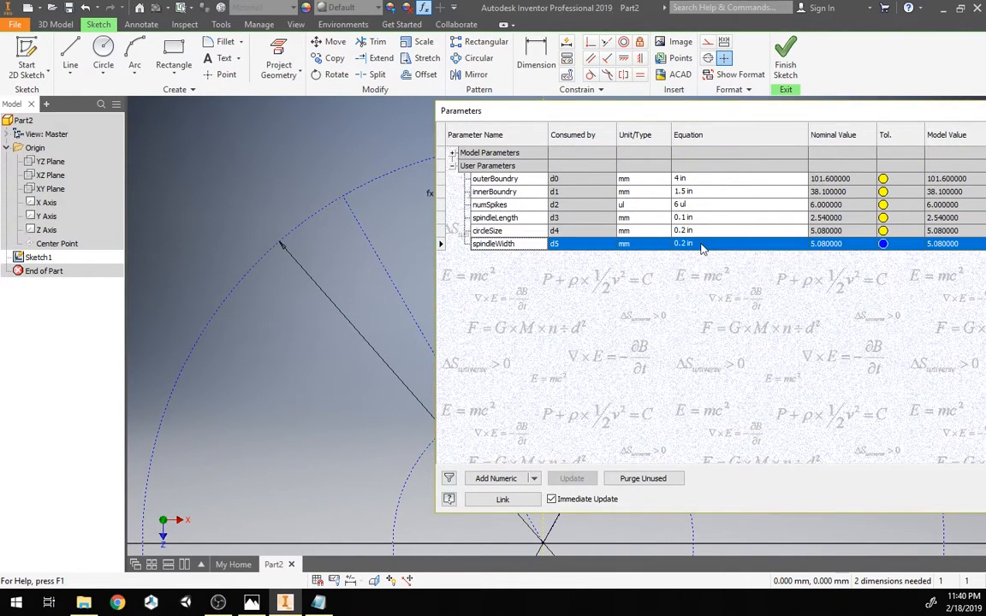
pyautogui.moveTo(727, 111)
pyautogui.mouseDown()
pyautogui.moveTo(561, 345)
pyautogui.moveTo(456, 163)
pyautogui.mouseUp()
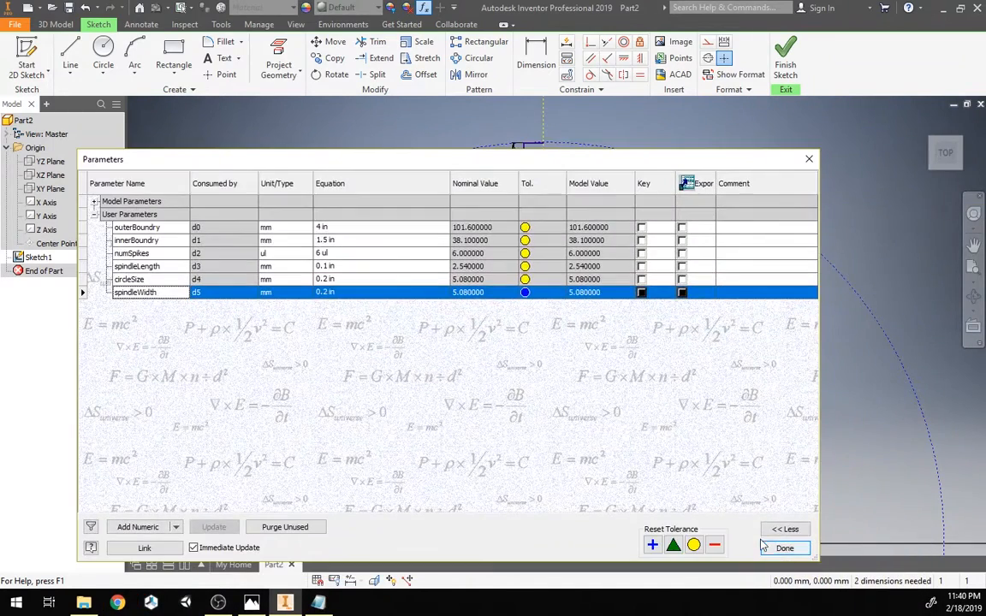
pyautogui.click(769, 548)
# Step: Make the slanted segment's lower endpoint coincident with the radial sector line and the inner boundary circle
pyautogui.scroll(-1, 503, 306)
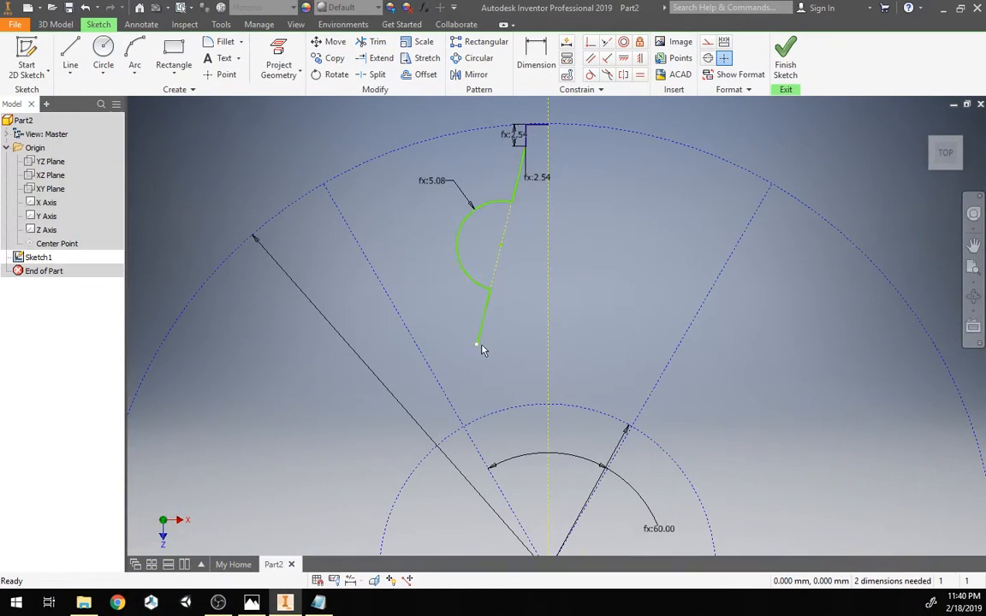
pyautogui.moveTo(479, 350)
pyautogui.mouseDown()
pyautogui.moveTo(494, 333)
pyautogui.moveTo(484, 345)
pyautogui.mouseUp()
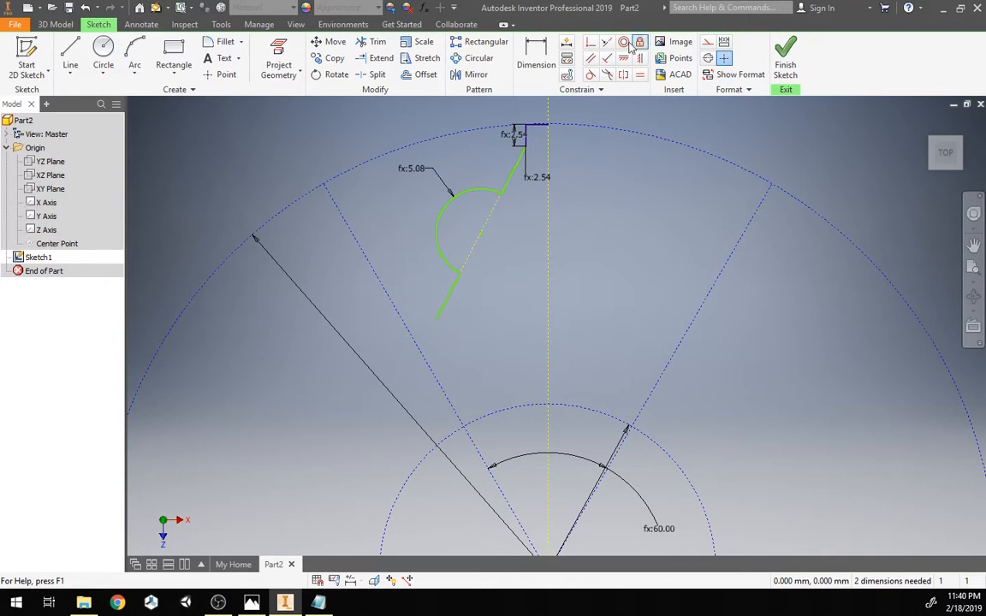
pyautogui.click(591, 43)
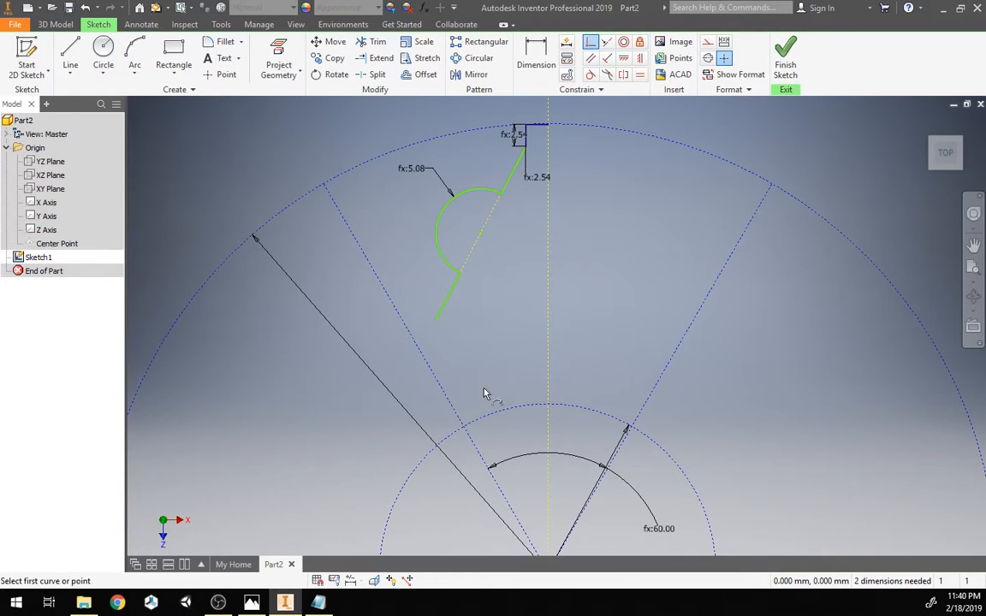
pyautogui.click(436, 322)
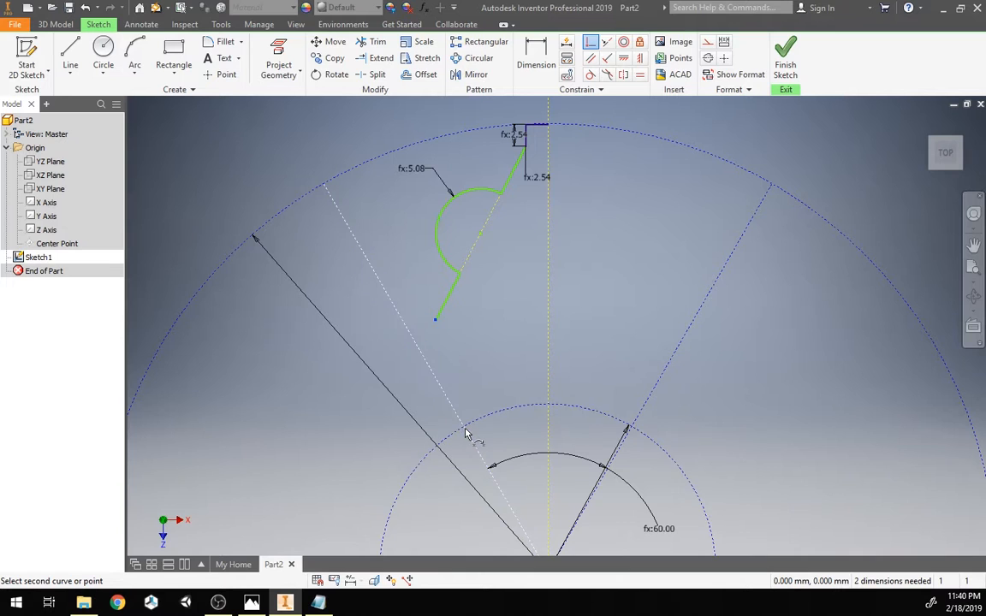
pyautogui.click(466, 434)
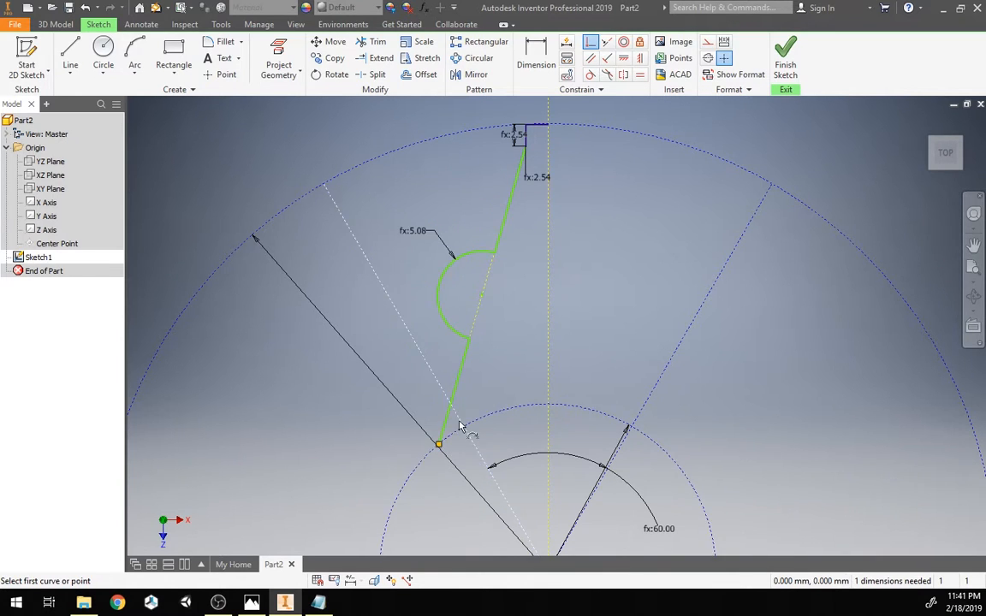
pyautogui.click(459, 428)
pyautogui.click(441, 447)
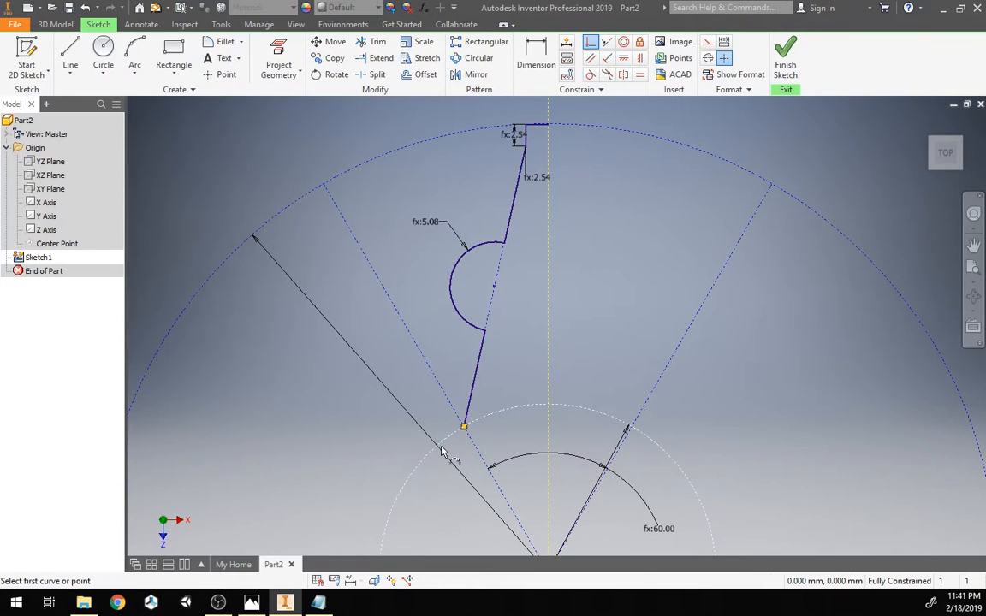
pyautogui.press('Escape')
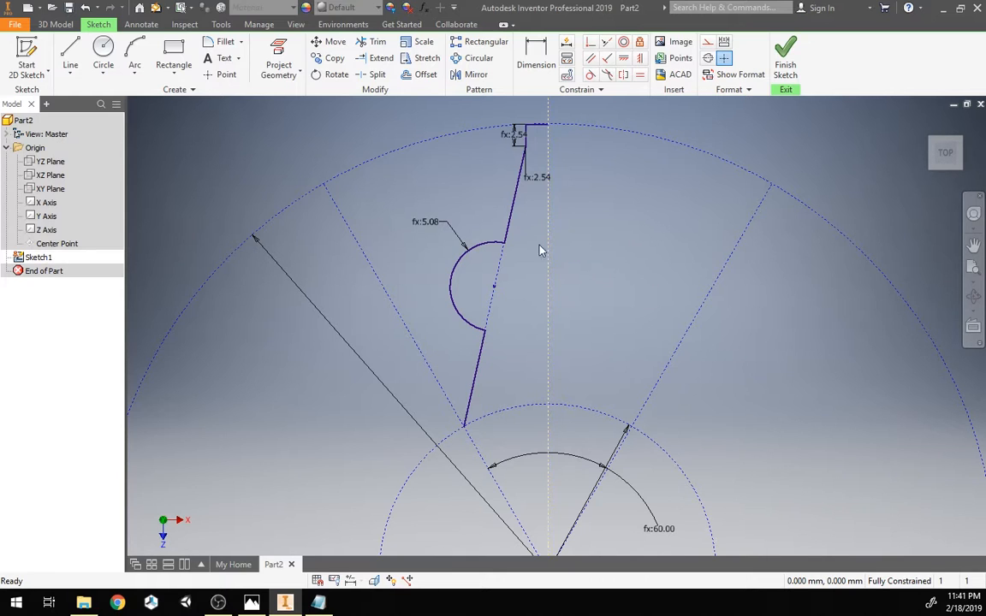
# Step: Mirror the spindle profile's segments and arc about the vertical centerline
pyautogui.scroll(3, 541, 214)
pyautogui.scroll(-4, 542, 214)
pyautogui.moveTo(515, 214); pyautogui.dragTo(509, 255, button='middle')
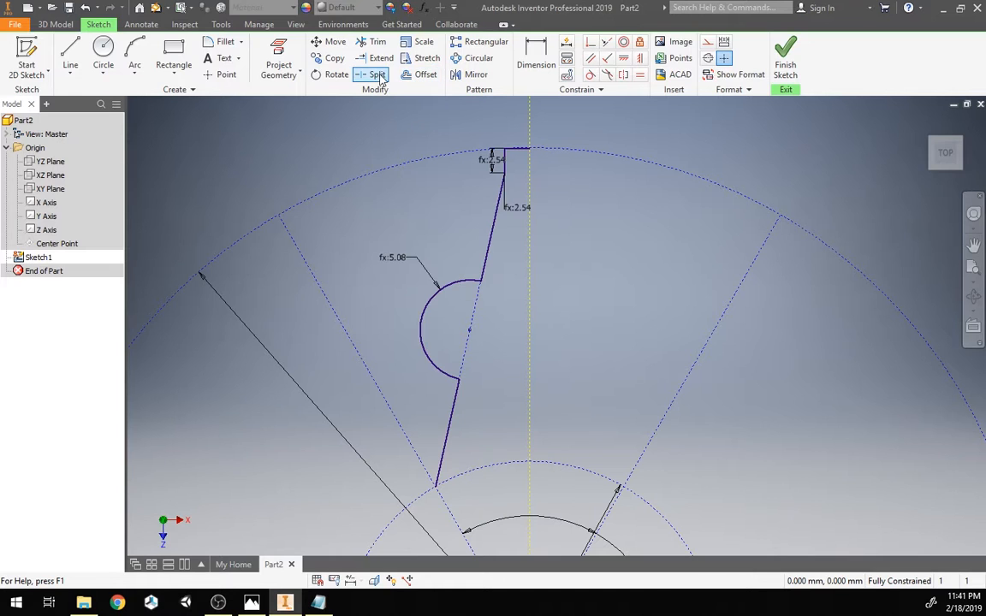
pyautogui.click(473, 74)
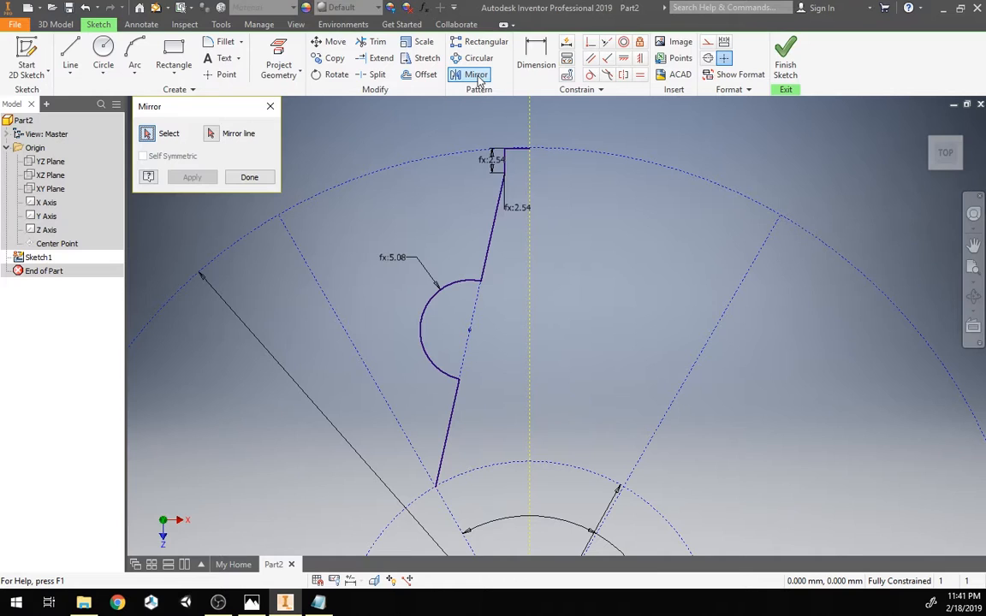
pyautogui.click(452, 418)
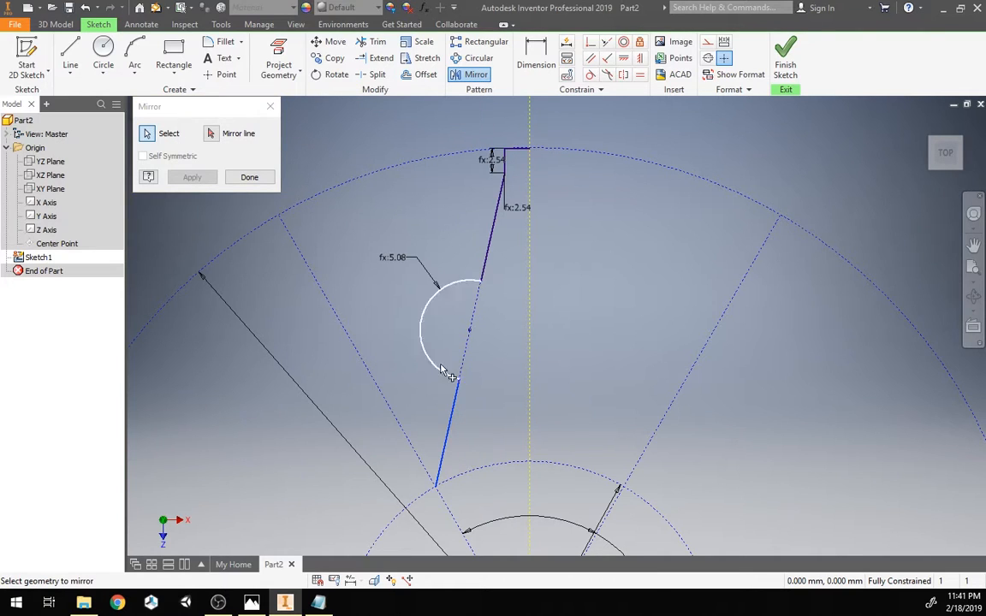
pyautogui.click(439, 372)
pyautogui.click(491, 247)
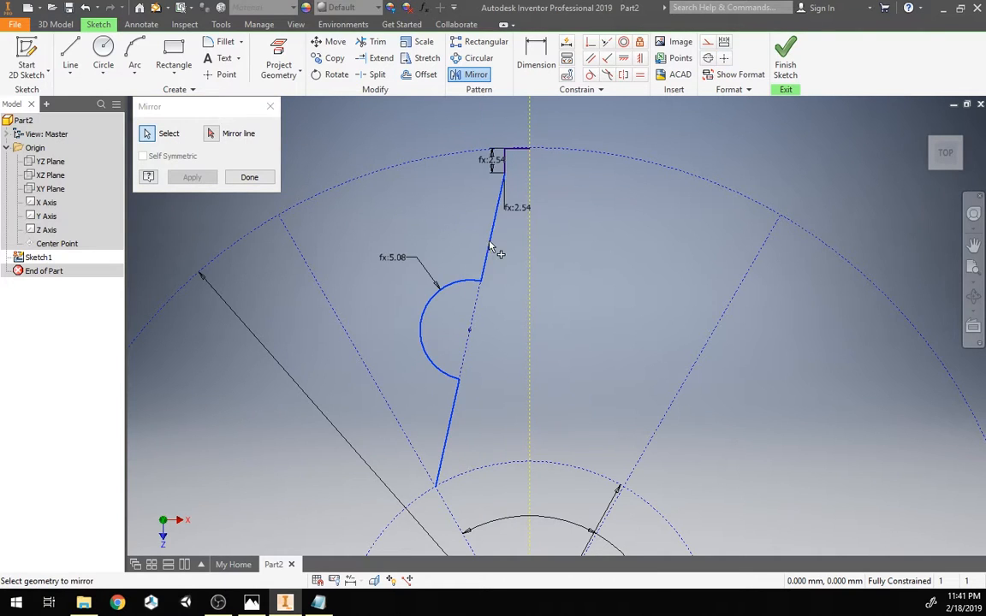
pyautogui.click(210, 133)
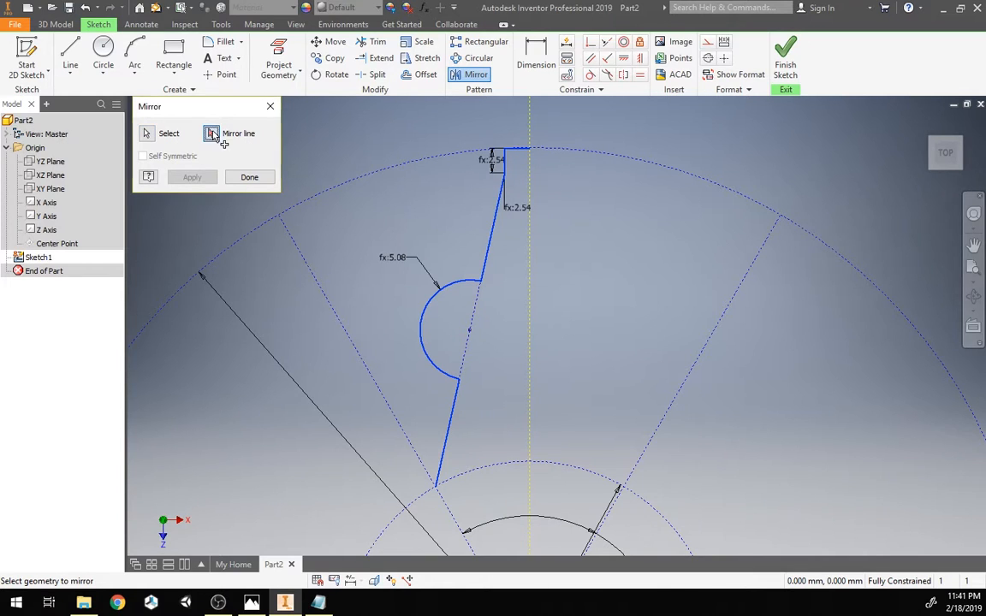
pyautogui.click(531, 300)
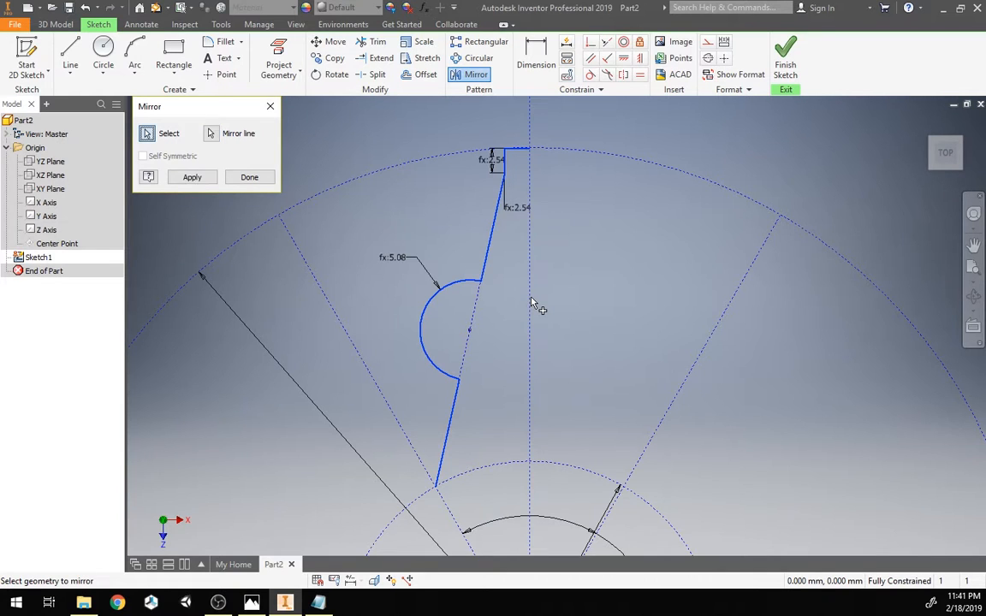
pyautogui.click(202, 179)
pyautogui.click(239, 177)
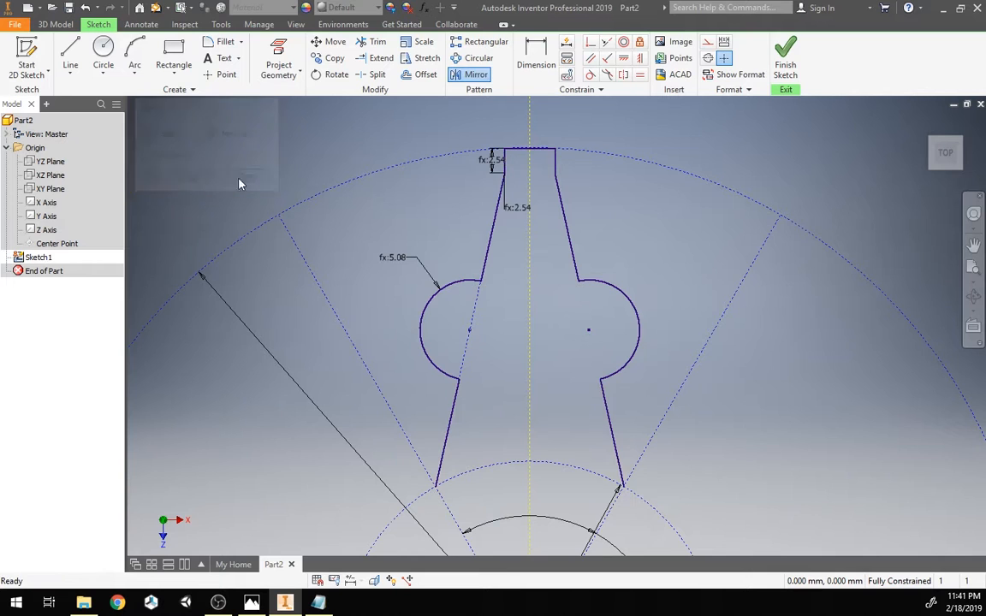
pyautogui.scroll(-3, 375, 233)
pyautogui.scroll(3, 375, 233)
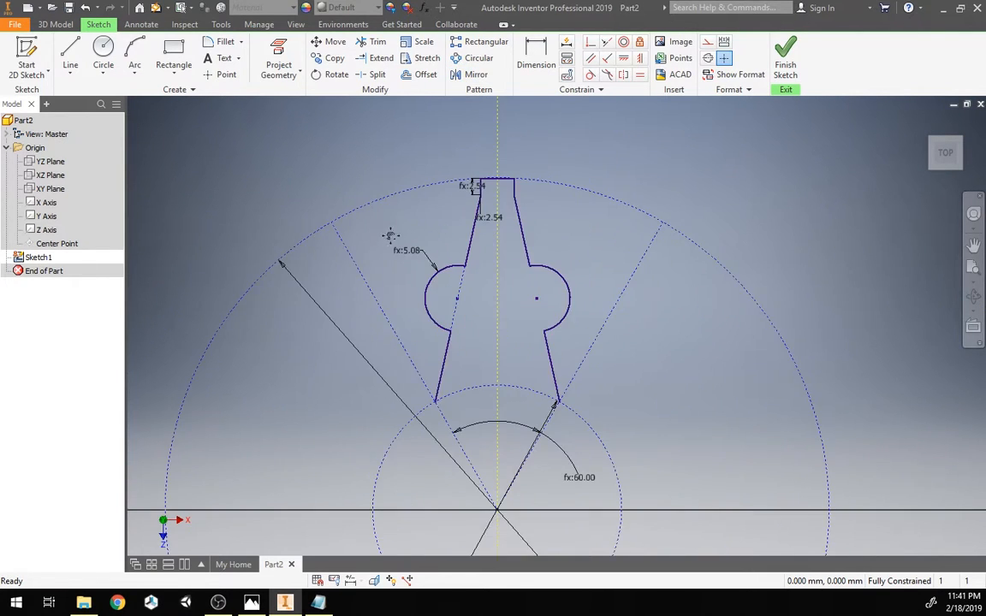
pyautogui.moveTo(388, 235)
pyautogui.mouseDown(button='middle')
pyautogui.moveTo(415, 178)
pyautogui.moveTo(394, 242)
pyautogui.moveTo(350, 262)
pyautogui.moveTo(409, 208)
pyautogui.mouseUp(button='middle')
pyautogui.scroll(-3, 405, 207)
pyautogui.scroll(3, 350, 260)
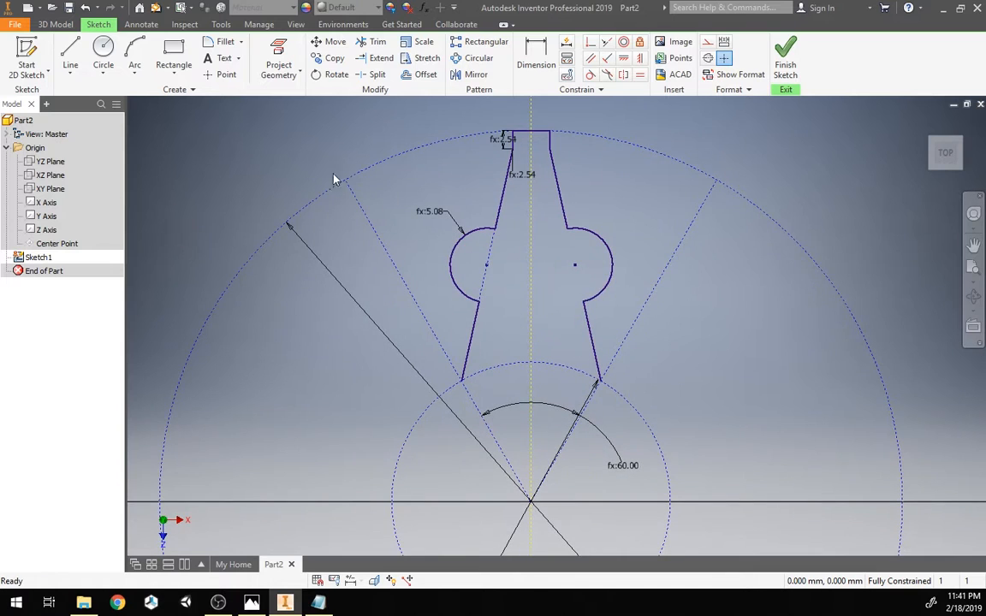
pyautogui.click(410, 76)
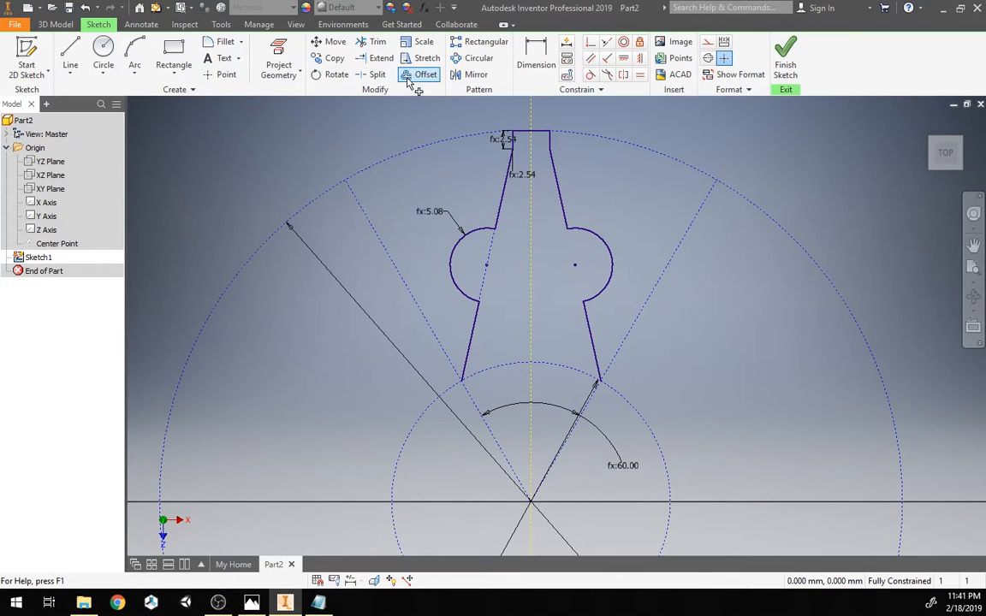
pyautogui.click(494, 227)
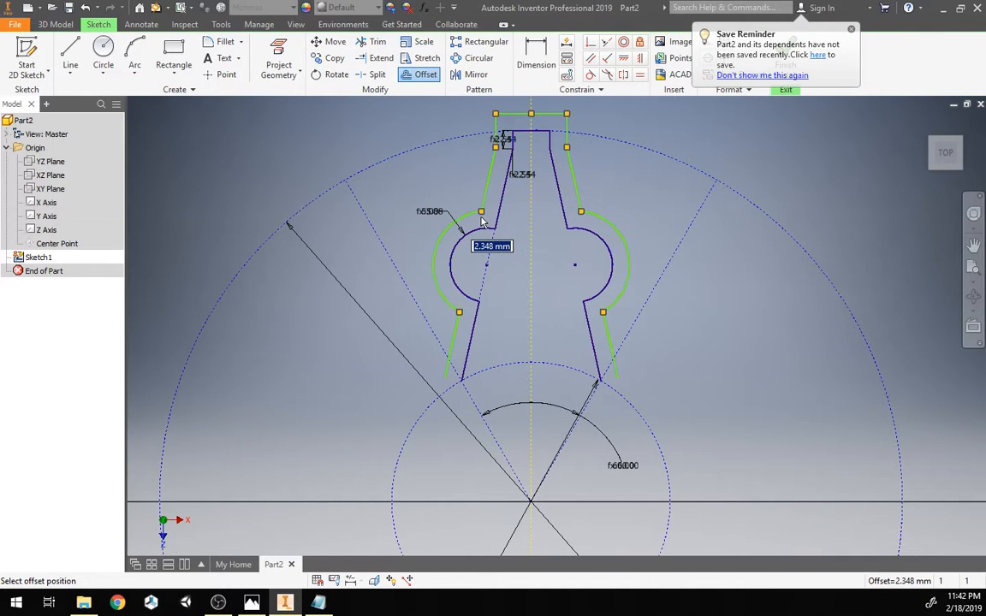
pyautogui.press('Escape')
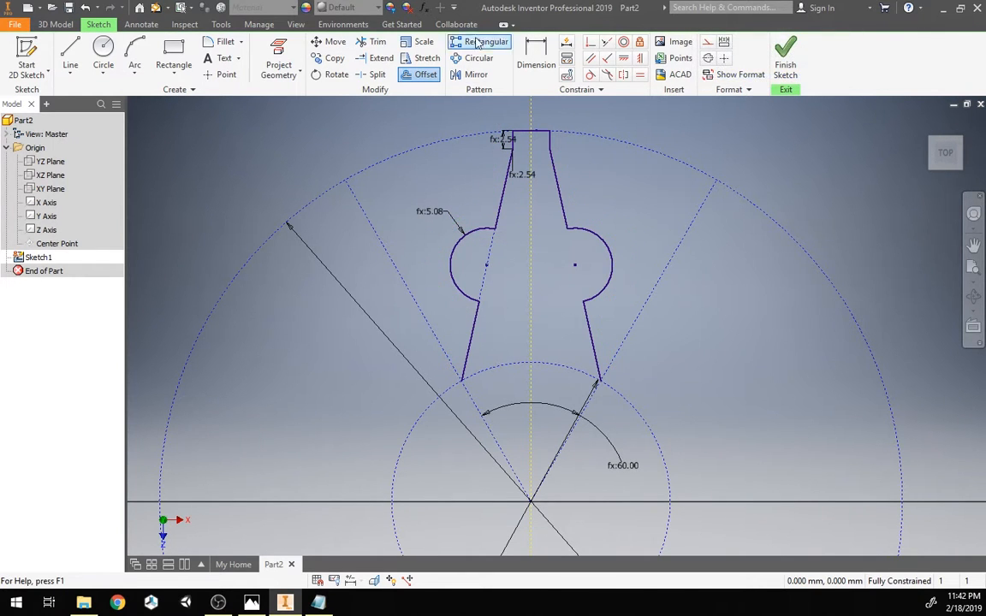
# Step: Add a user parameter named cutEdgeThickness with the value 2 mm and close the dialog
pyautogui.click(424, 7)
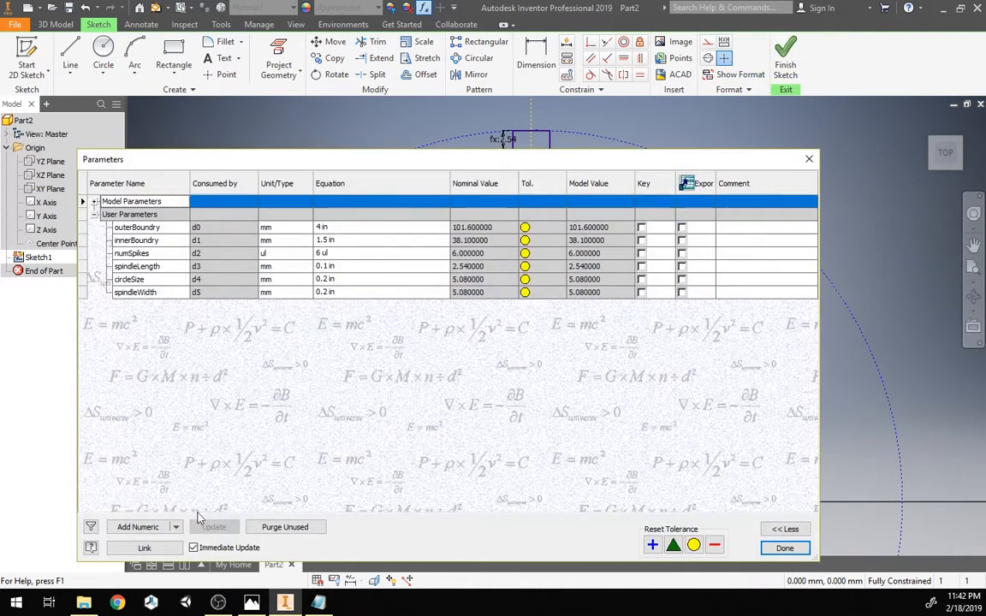
pyautogui.click(152, 529)
pyautogui.write('cutEdgeThickness')
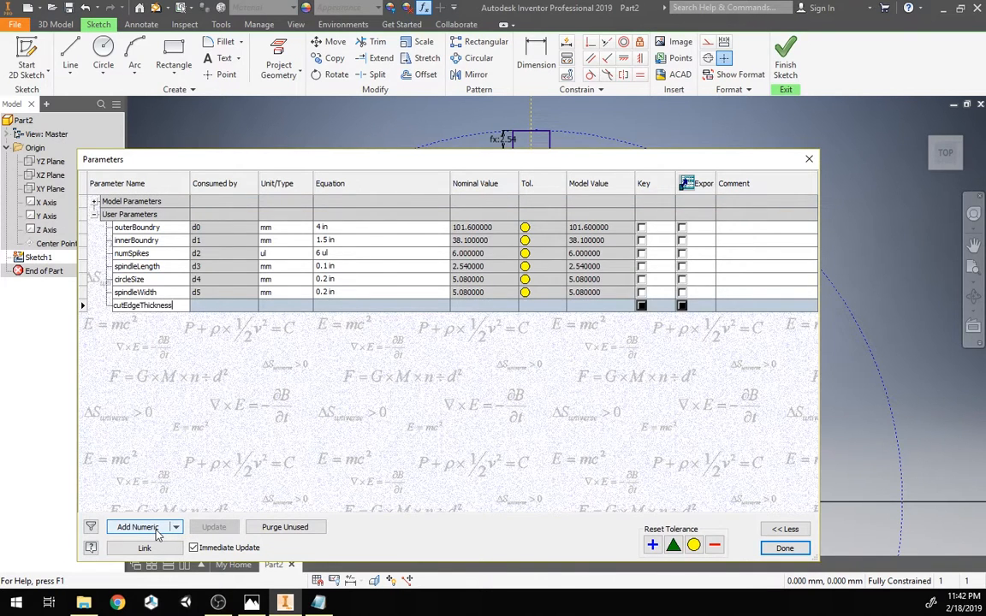
pyautogui.press('Return')
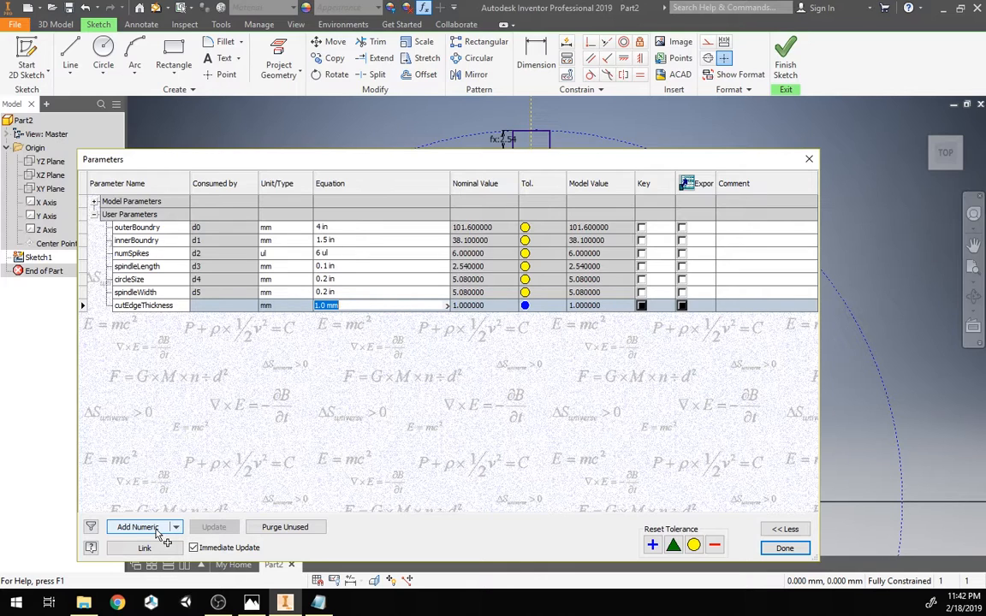
pyautogui.write('1')
pyautogui.write(' mm')
pyautogui.press('Return')
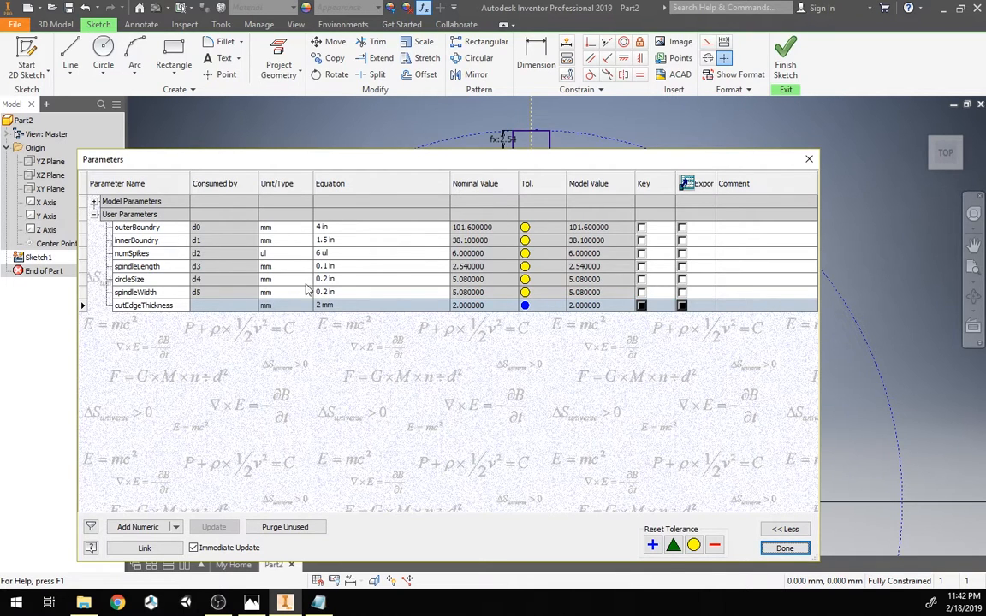
pyautogui.click(782, 552)
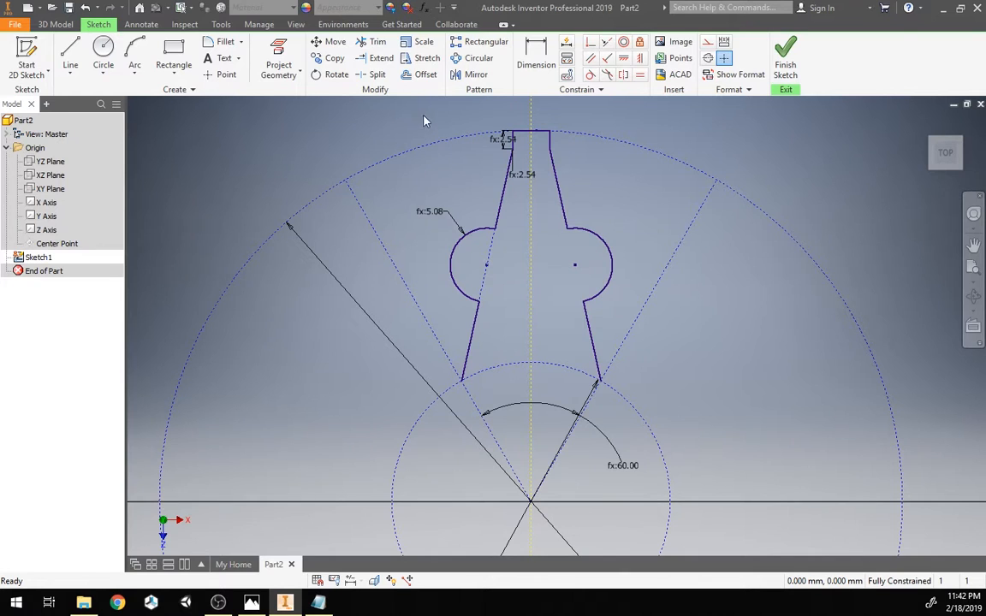
# Step: Offset the spindle profile outward by the cutEdgeThickness parameter
pyautogui.click(414, 77)
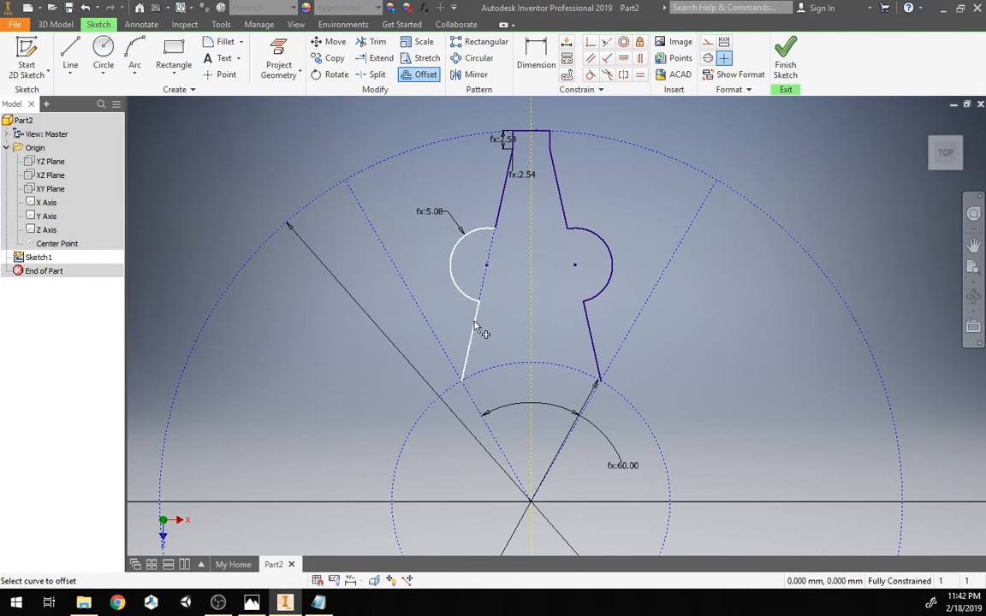
pyautogui.click(494, 213)
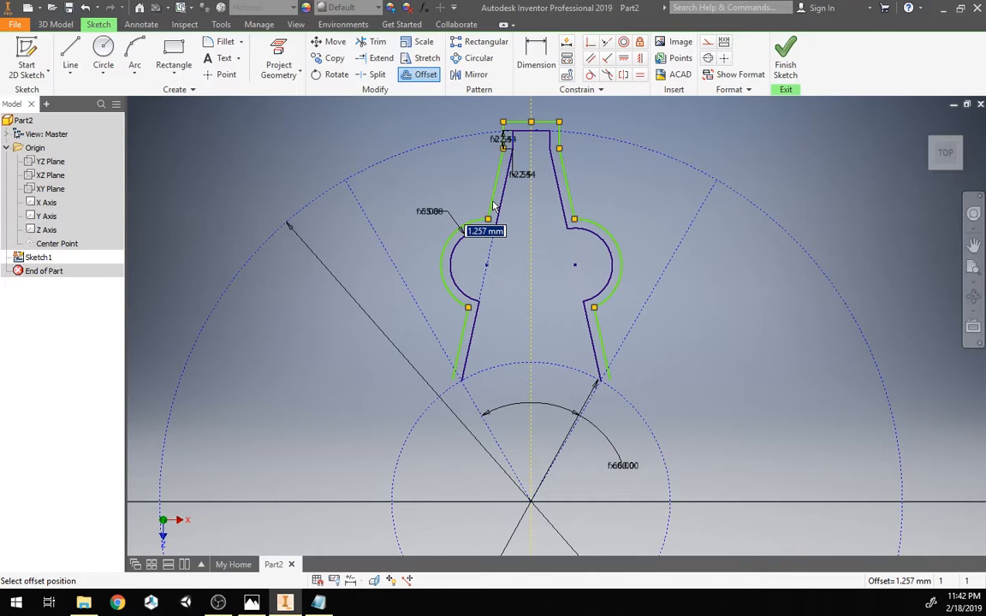
pyautogui.write('cutEdgeThickness')
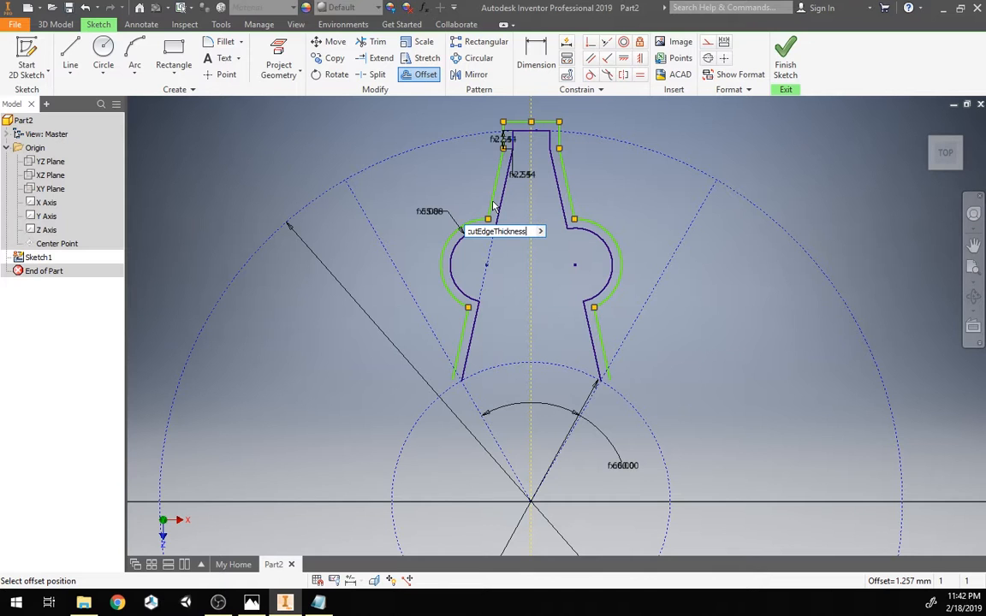
pyautogui.press('Return')
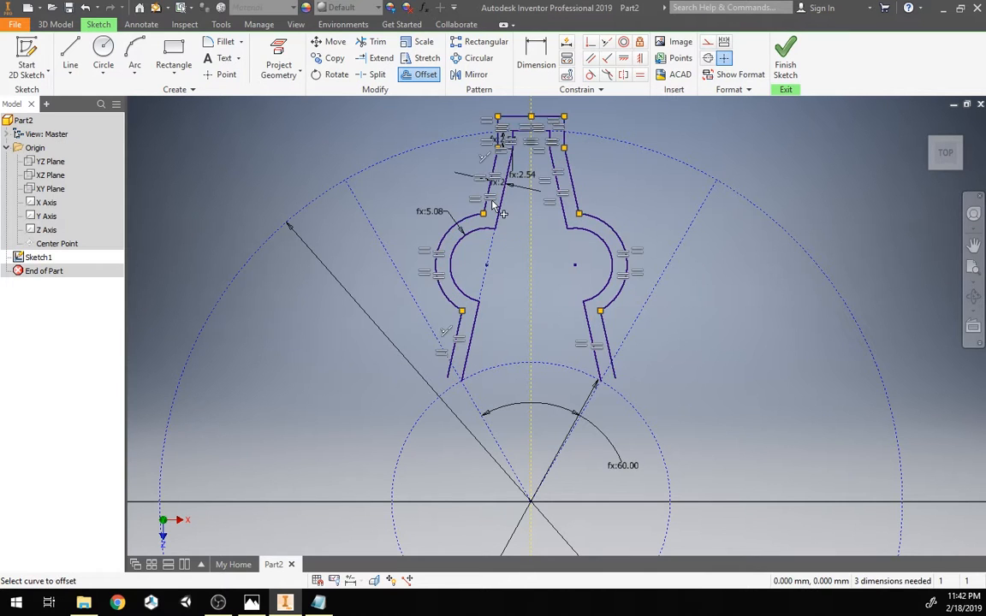
pyautogui.press('Escape')
# Step: Set the cutEdgeThickness user parameter to 1 mm and close the Parameters dialog
pyautogui.scroll(-1, 424, 225)
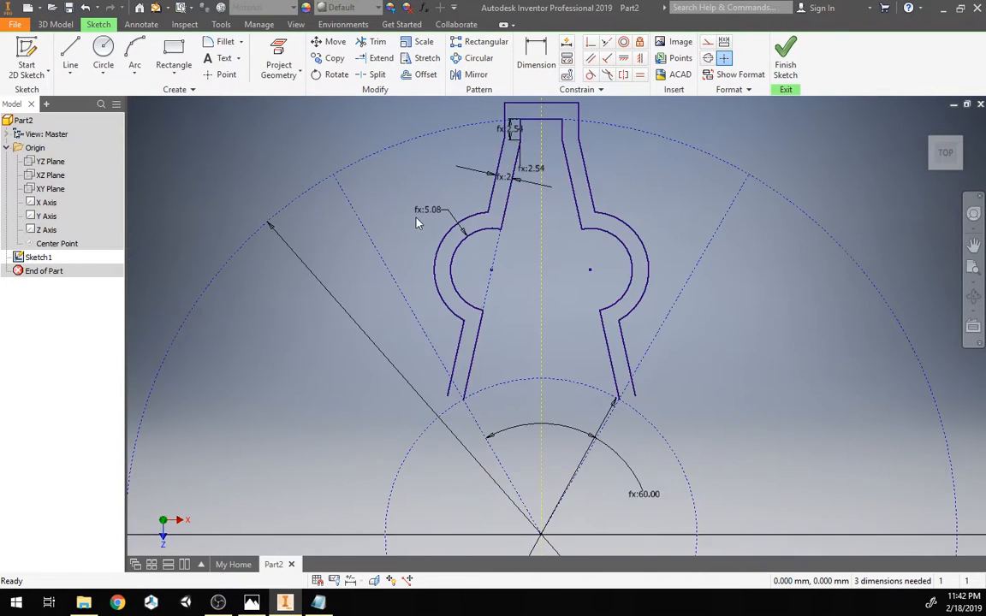
pyautogui.moveTo(406, 192)
pyautogui.mouseDown(button='middle')
pyautogui.moveTo(389, 212)
pyautogui.moveTo(403, 197)
pyautogui.mouseUp(button='middle')
pyautogui.click(423, 8)
pyautogui.moveTo(257, 154); pyautogui.dragTo(753, 202)
pyautogui.doubleClick(890, 349)
pyautogui.write('1')
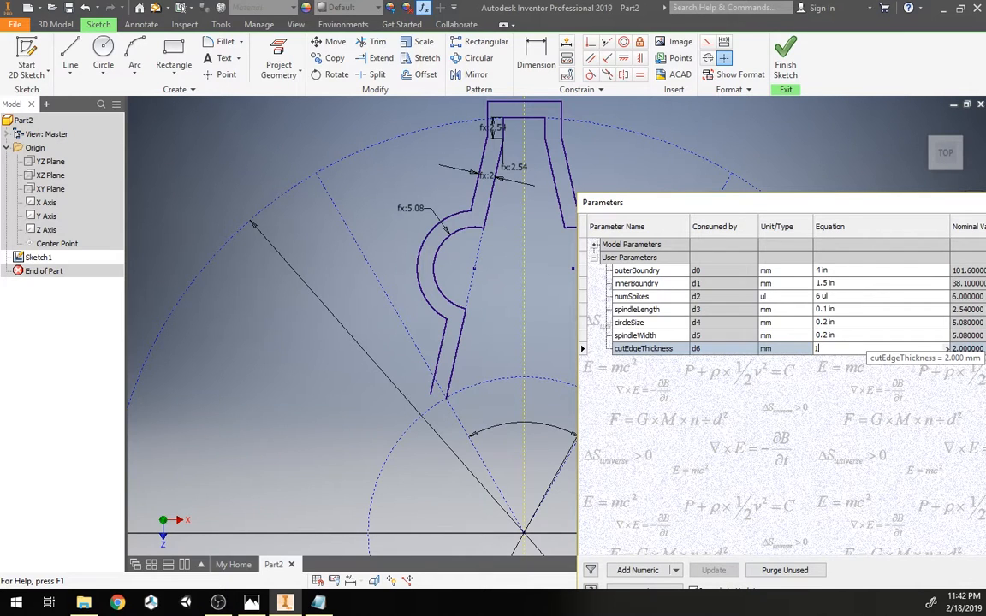
pyautogui.press('Return')
pyautogui.moveTo(783, 203)
pyautogui.mouseDown()
pyautogui.moveTo(444, 107)
pyautogui.moveTo(355, 111)
pyautogui.mouseUp()
pyautogui.click(857, 497)
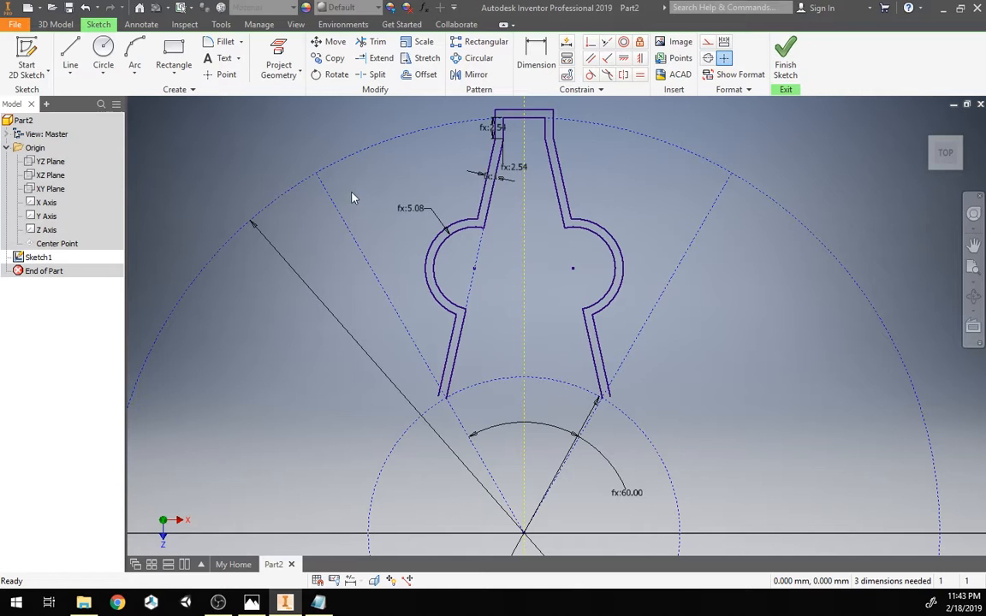
# Step: Split the left outer offset line where it crosses the sector line and delete the protruding end piece
pyautogui.scroll(5, 451, 413)
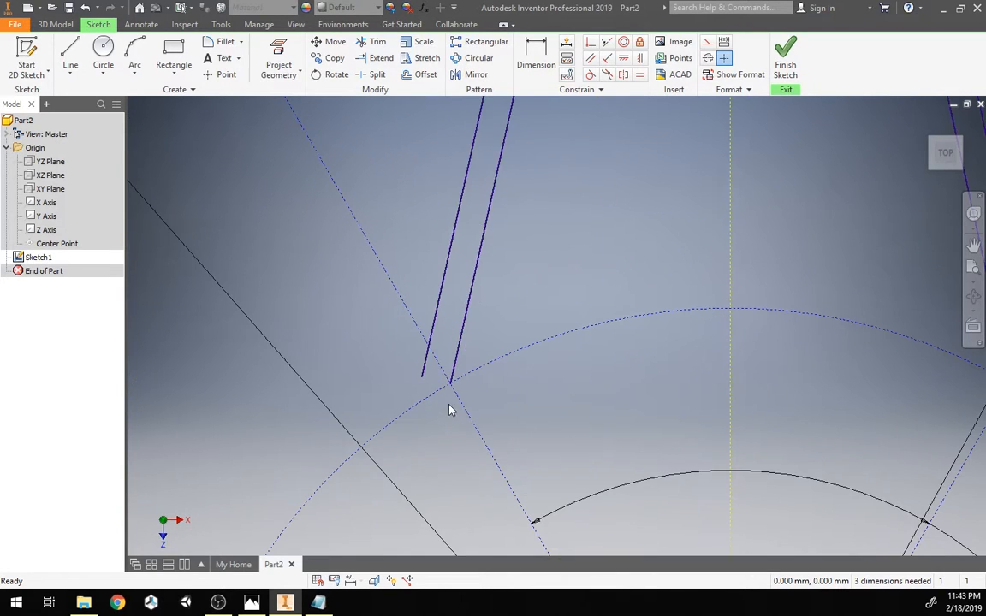
pyautogui.scroll(-6, 407, 317)
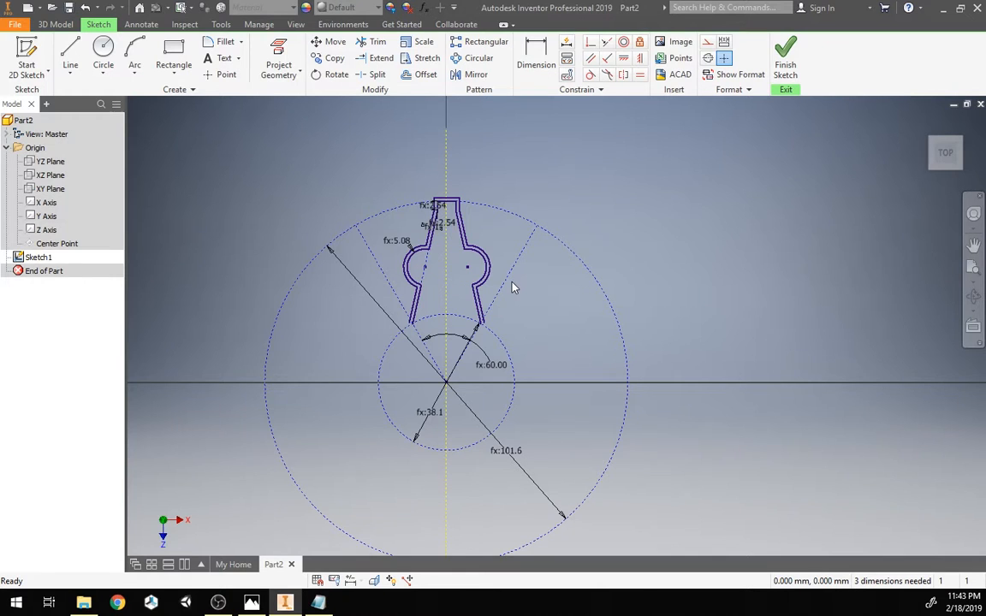
pyautogui.scroll(-3, 330, 282)
pyautogui.scroll(5, 339, 299)
pyautogui.scroll(-2, 338, 299)
pyautogui.scroll(4, 378, 363)
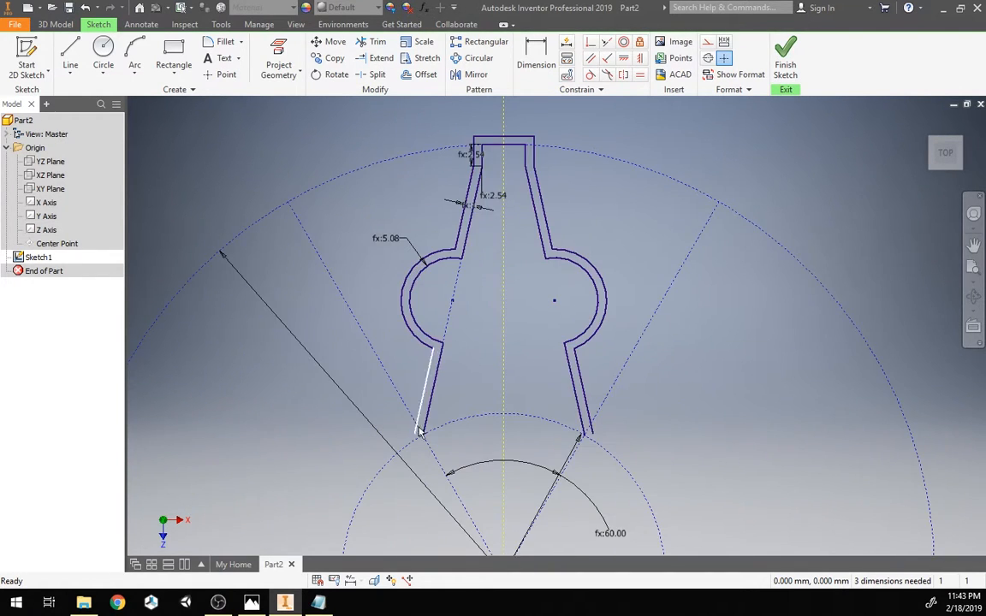
pyautogui.scroll(3, 409, 443)
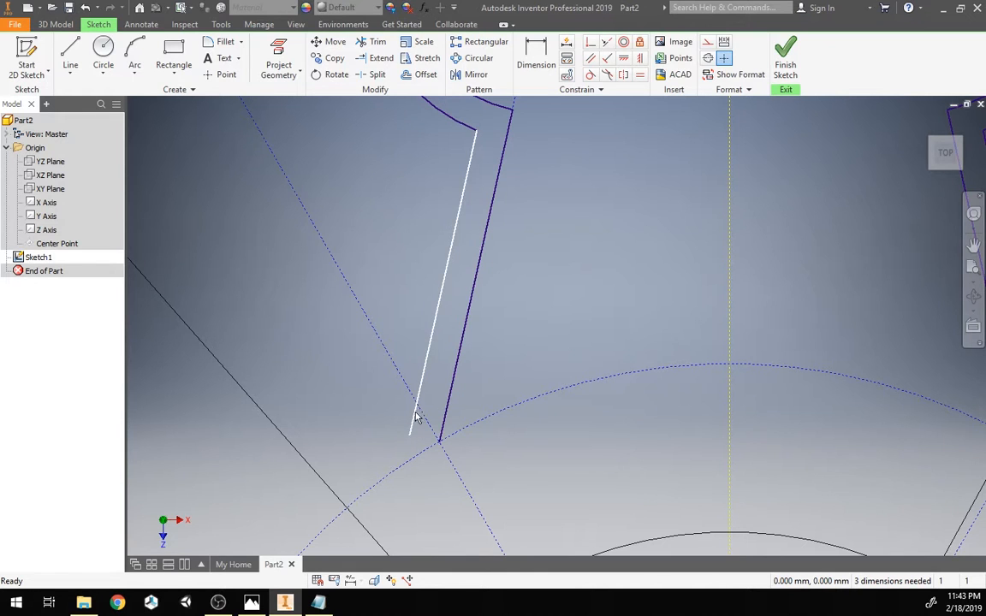
pyautogui.click(378, 76)
pyautogui.click(417, 403)
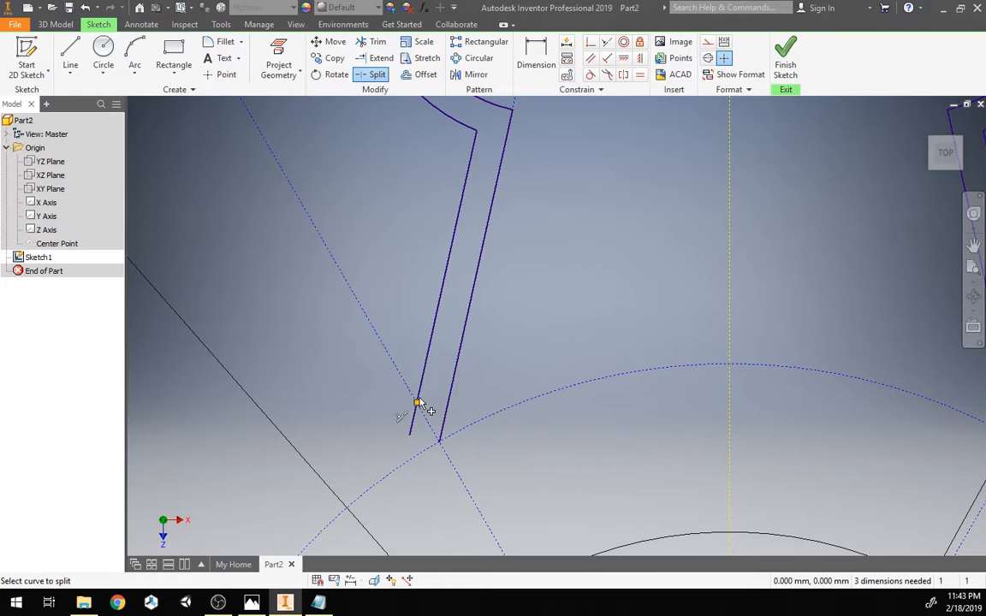
pyautogui.press('Escape')
pyautogui.click(412, 425)
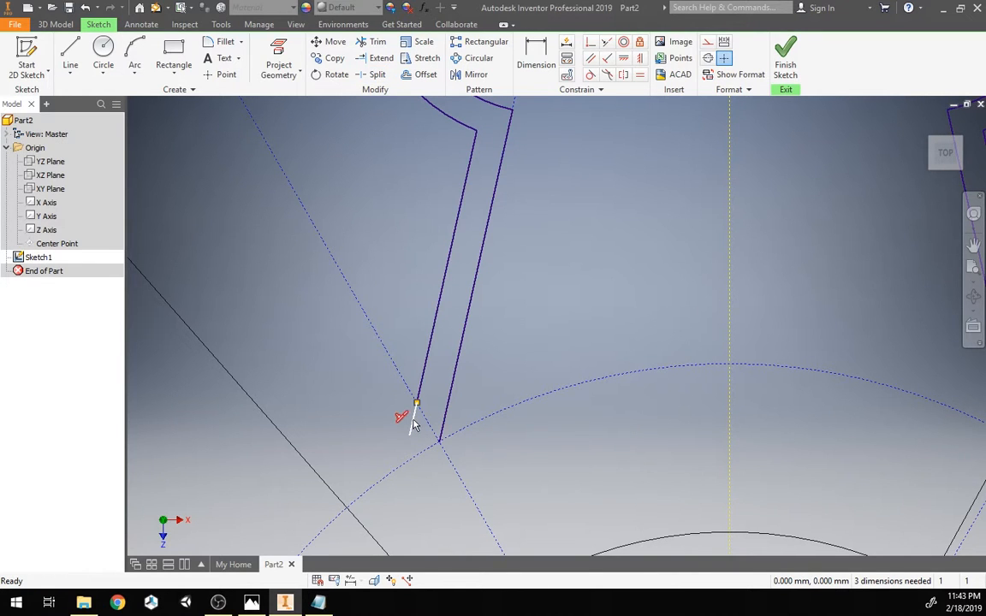
pyautogui.press('Delete')
# Step: Split the right outer offset line where it crosses the sector line
pyautogui.moveTo(513, 353)
pyautogui.mouseDown(button='middle')
pyautogui.moveTo(417, 344)
pyautogui.moveTo(321, 364)
pyautogui.moveTo(325, 316)
pyautogui.mouseUp(button='middle')
pyautogui.scroll(-3, 321, 364)
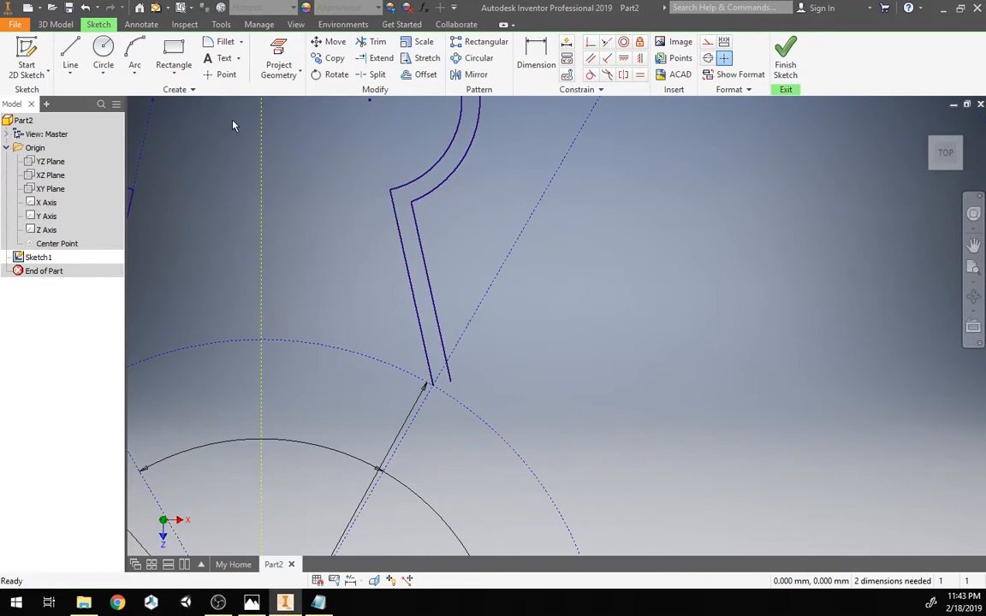
pyautogui.click(375, 75)
pyautogui.click(452, 374)
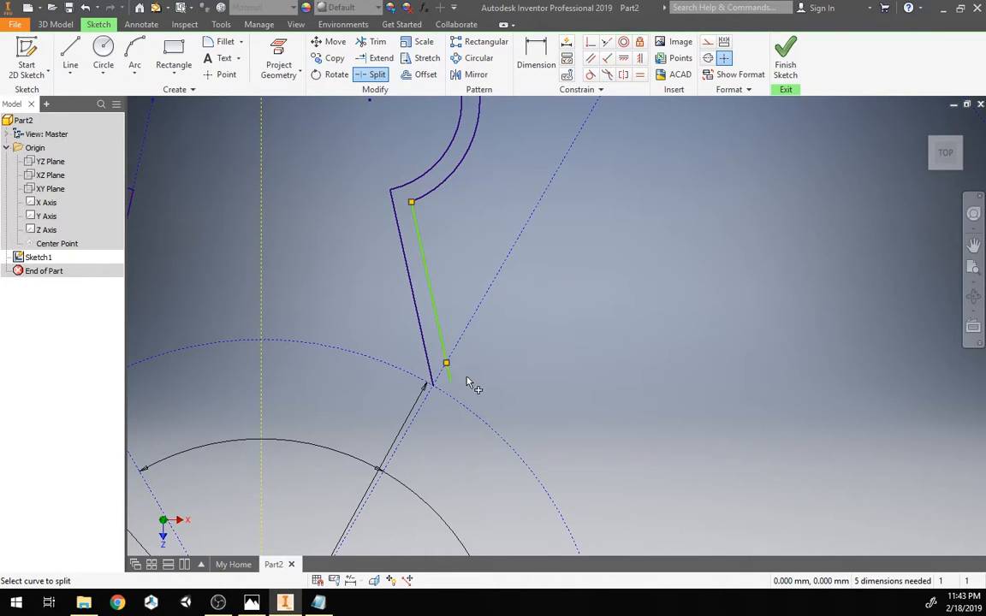
pyautogui.press('Escape')
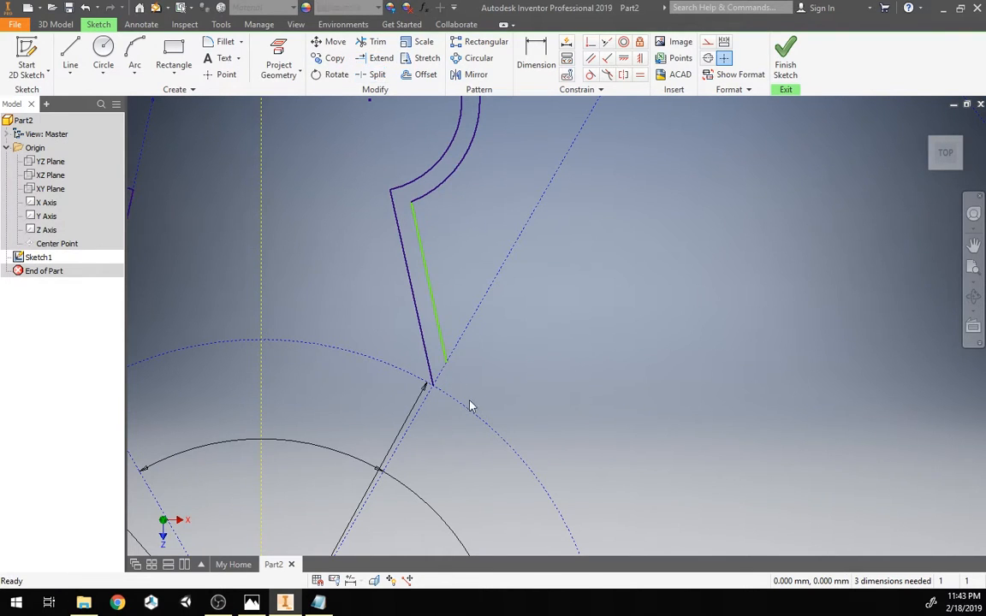
# Step: Make the right outer lower segment equal in length to the left outer lower segment
pyautogui.moveTo(446, 363); pyautogui.dragTo(462, 330)
pyautogui.moveTo(509, 374); pyautogui.dragTo(644, 352, button='middle')
pyautogui.scroll(3, 549, 356)
pyautogui.scroll(-3, 479, 360)
pyautogui.moveTo(494, 359)
pyautogui.mouseDown(button='middle')
pyautogui.moveTo(532, 361)
pyautogui.moveTo(561, 394)
pyautogui.mouseUp(button='middle')
pyautogui.scroll(-3, 552, 390)
pyautogui.moveTo(463, 368); pyautogui.dragTo(470, 361, button='middle')
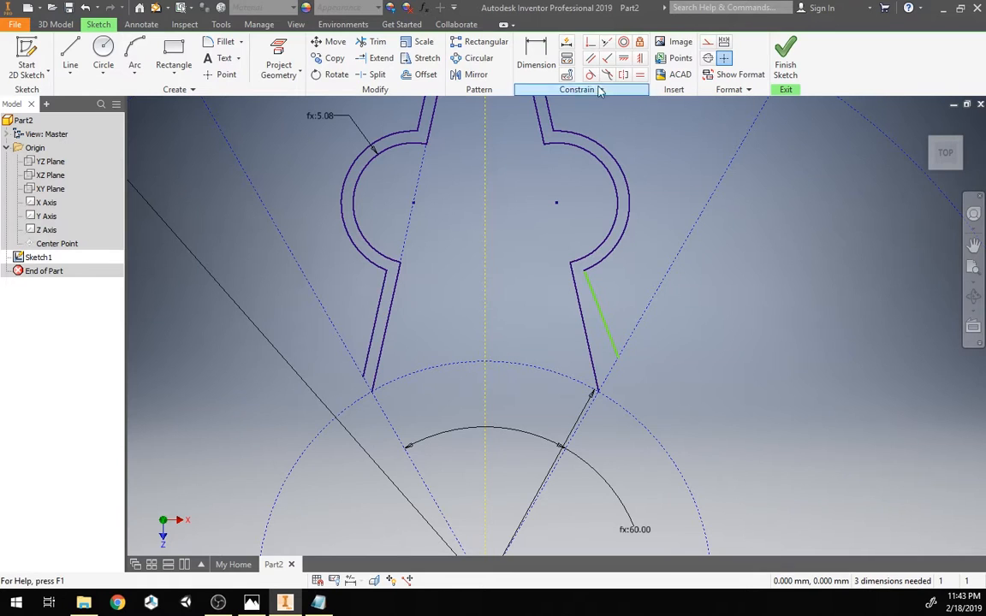
pyautogui.click(641, 75)
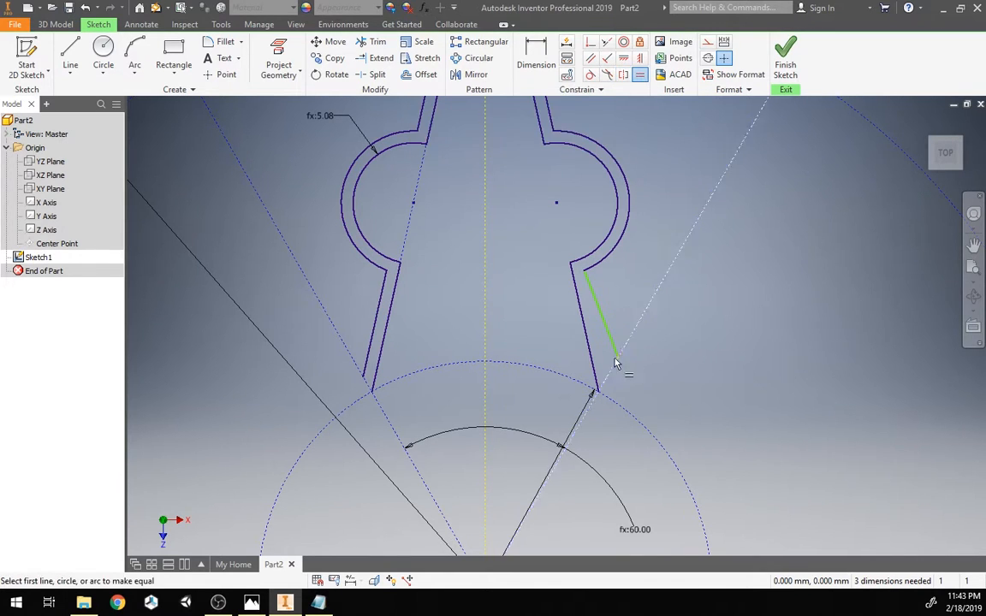
pyautogui.click(602, 318)
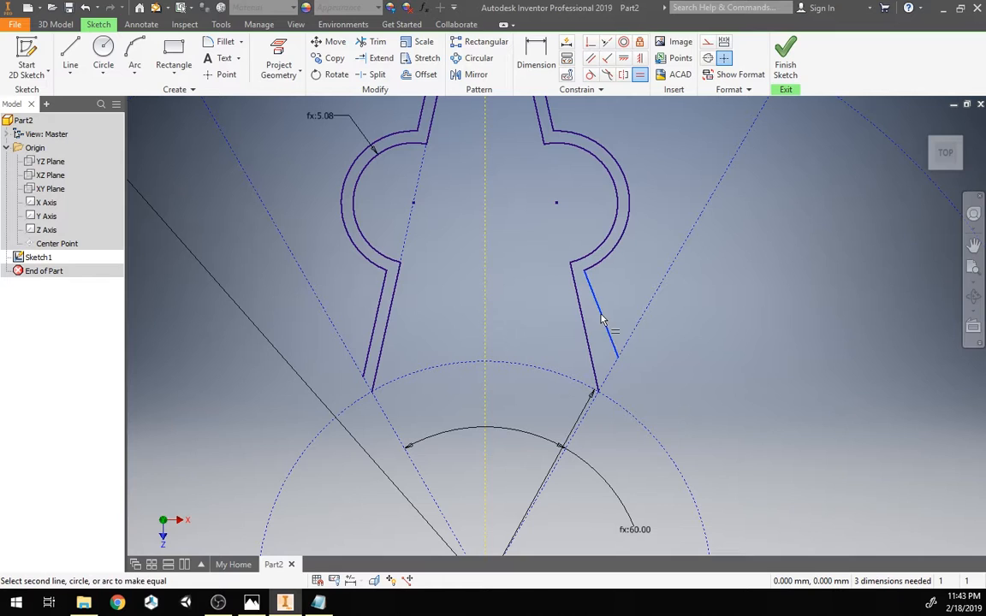
pyautogui.click(377, 344)
pyautogui.press('Escape')
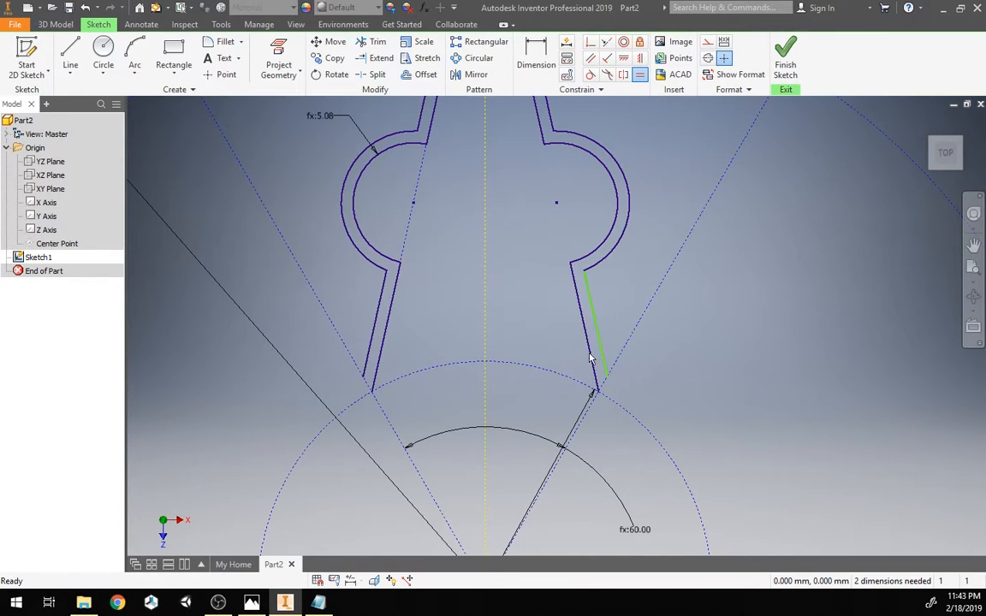
# Step: Make the right outer lower segment parallel to the inner spindle edge beside it
pyautogui.moveTo(599, 359)
pyautogui.mouseDown()
pyautogui.moveTo(636, 308)
pyautogui.moveTo(629, 336)
pyautogui.moveTo(654, 280)
pyautogui.moveTo(637, 351)
pyautogui.moveTo(632, 298)
pyautogui.mouseUp()
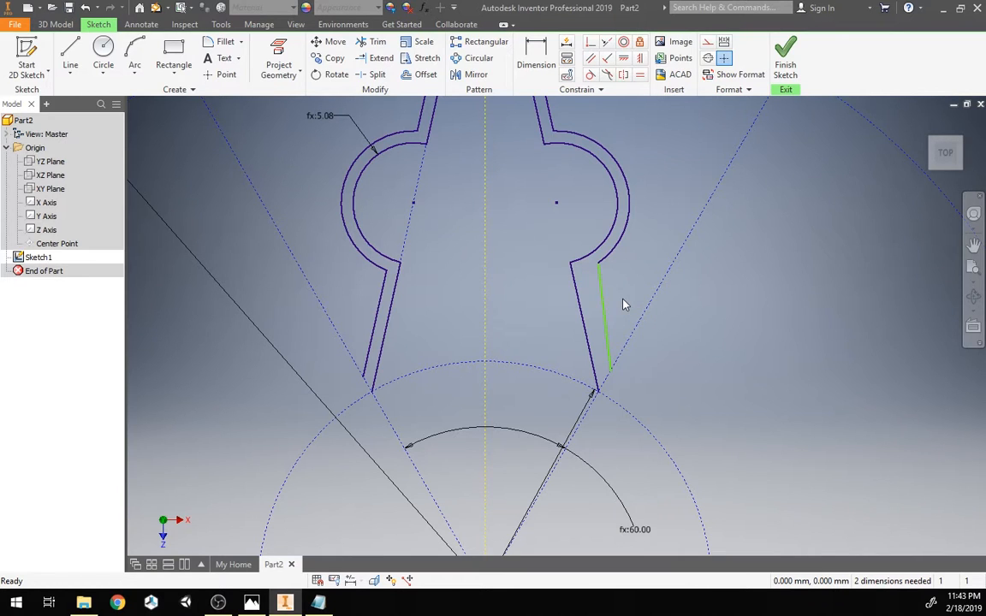
pyautogui.click(591, 60)
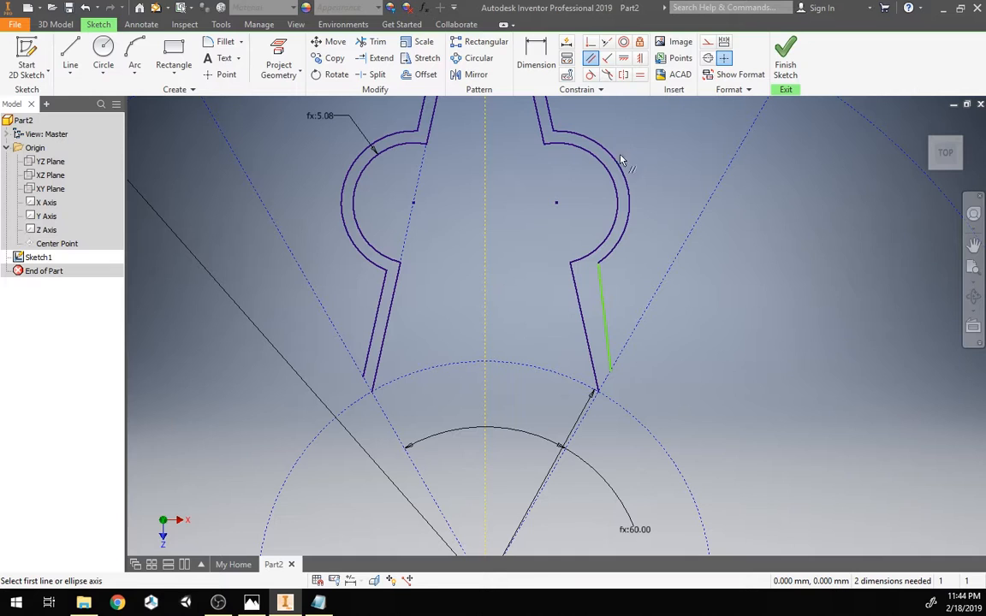
pyautogui.click(605, 292)
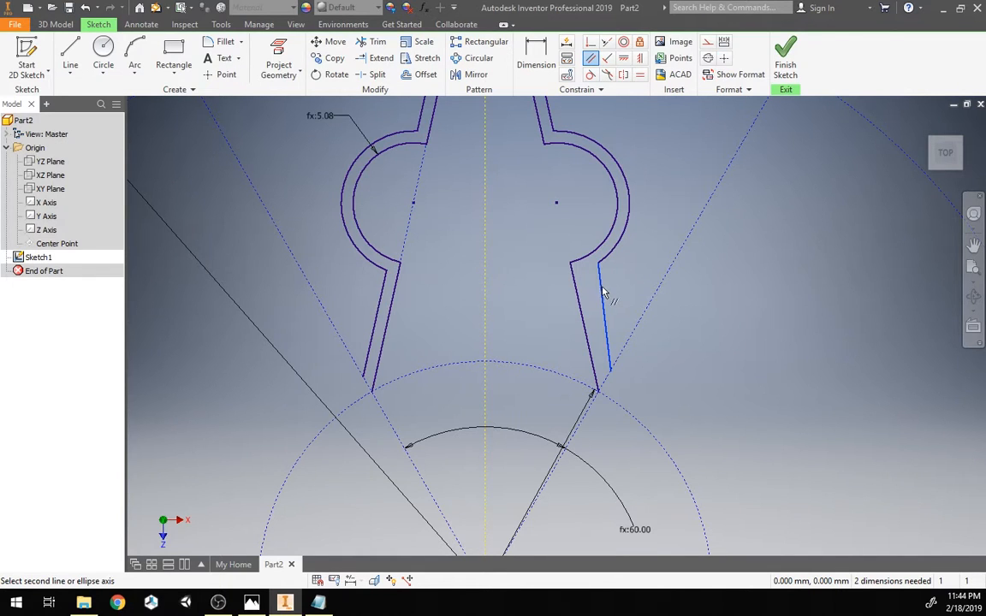
pyautogui.click(576, 302)
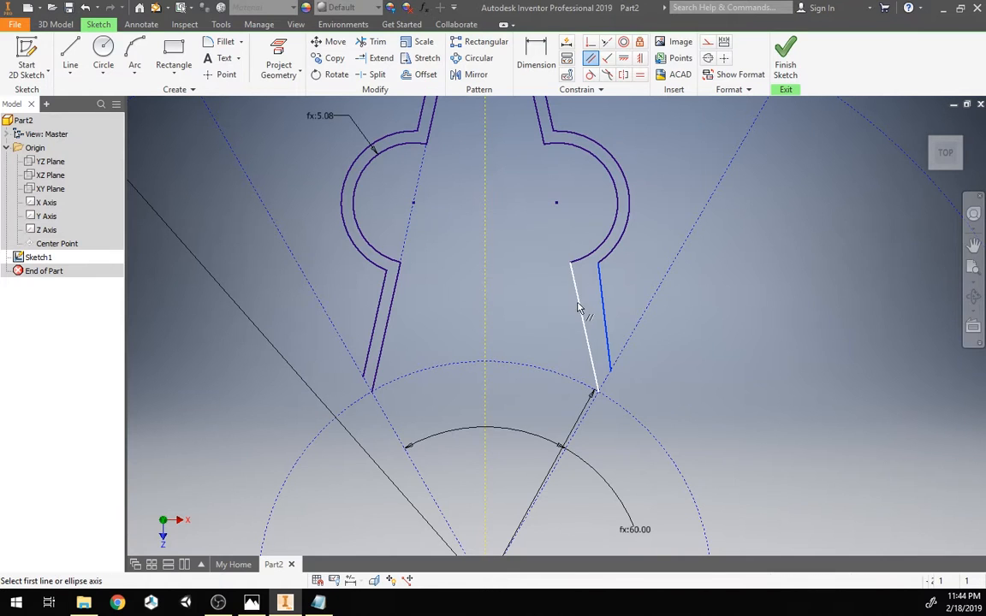
pyautogui.press('Escape')
# Step: Draw a line closing the left spindle end between the inner and outer edge endpoints
pyautogui.moveTo(437, 280)
pyautogui.mouseDown(button='middle')
pyautogui.moveTo(473, 330)
pyautogui.moveTo(469, 385)
pyautogui.mouseUp(button='middle')
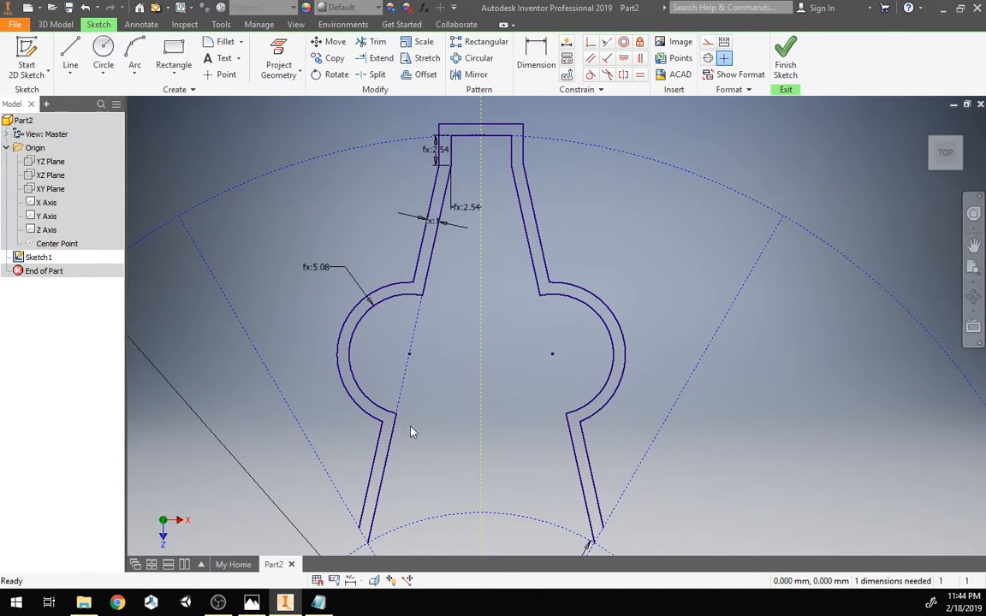
pyautogui.moveTo(327, 502)
pyautogui.mouseDown(button='middle')
pyautogui.moveTo(370, 342)
pyautogui.moveTo(367, 357)
pyautogui.moveTo(350, 273)
pyautogui.mouseUp(button='middle')
pyautogui.moveTo(437, 309); pyautogui.dragTo(462, 435, button='middle')
pyautogui.scroll(3, 445, 367)
pyautogui.scroll(-4, 451, 378)
pyautogui.moveTo(455, 359)
pyautogui.mouseDown(button='middle')
pyautogui.moveTo(451, 324)
pyautogui.moveTo(467, 599)
pyautogui.moveTo(530, 176)
pyautogui.mouseUp(button='middle')
pyautogui.scroll(-2, 411, 404)
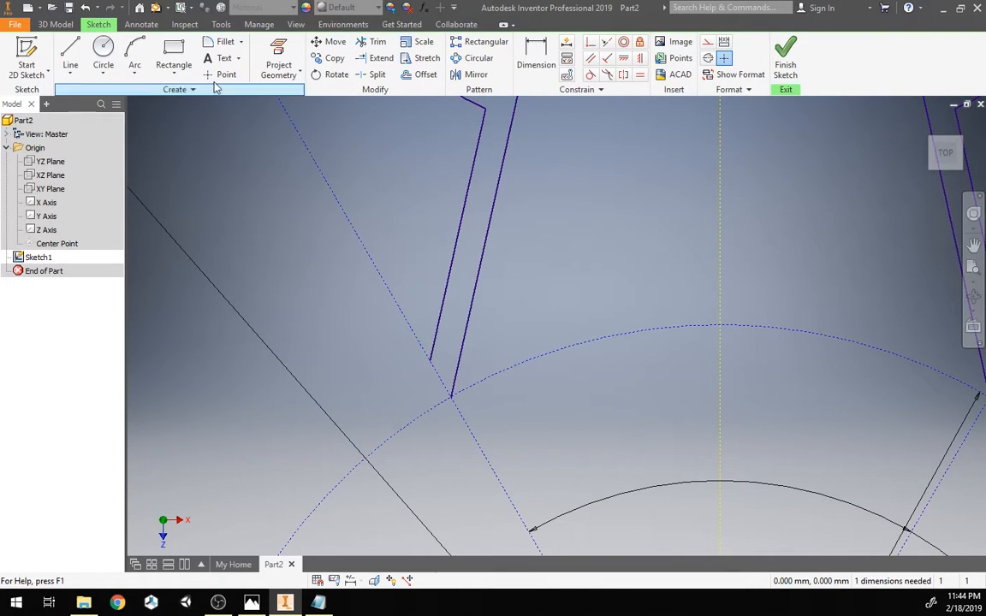
pyautogui.click(70, 56)
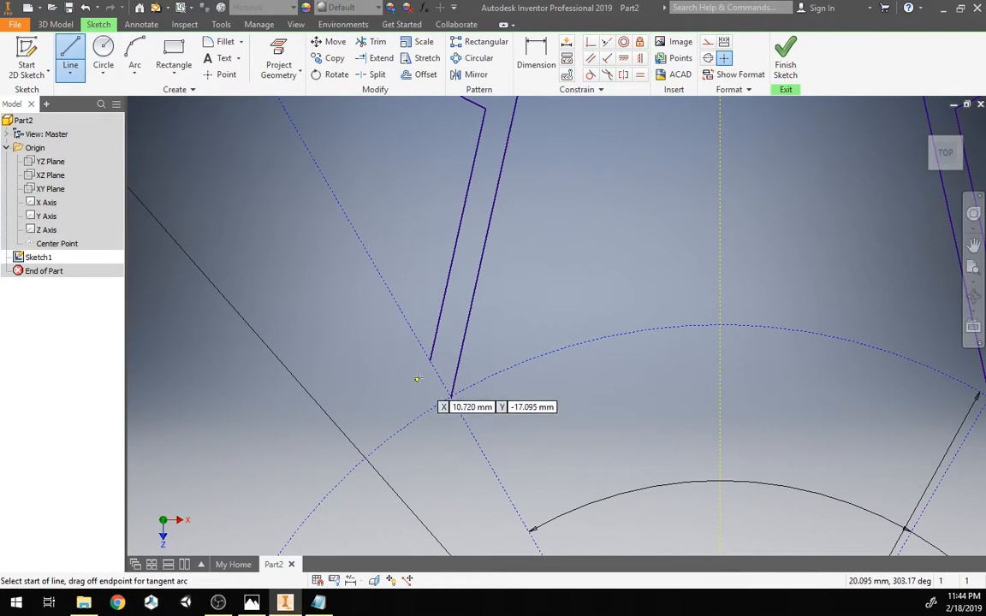
pyautogui.click(450, 396)
pyautogui.click(450, 396)
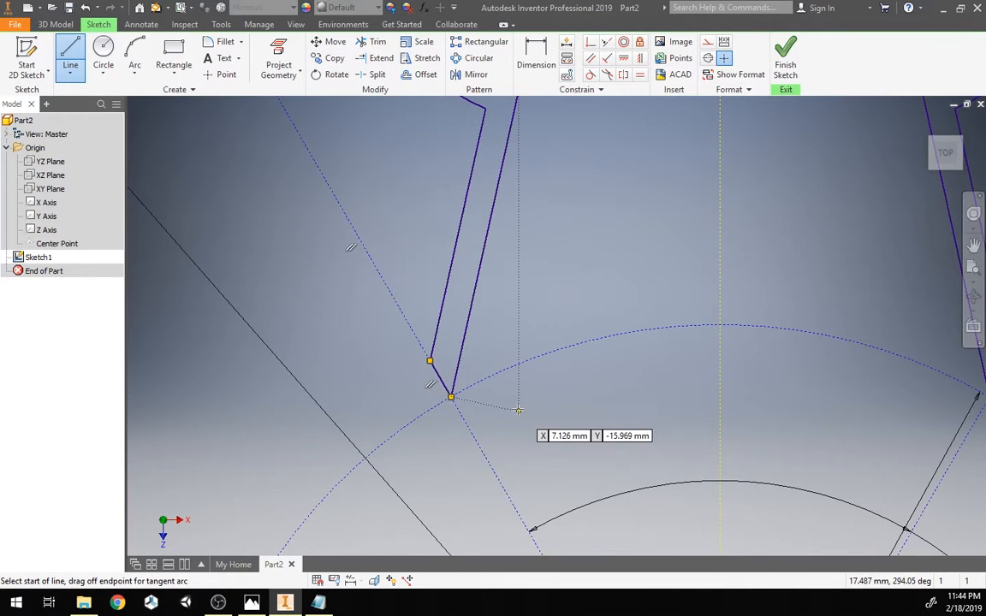
pyautogui.moveTo(739, 412); pyautogui.dragTo(481, 417, button='middle')
pyautogui.press('Escape')
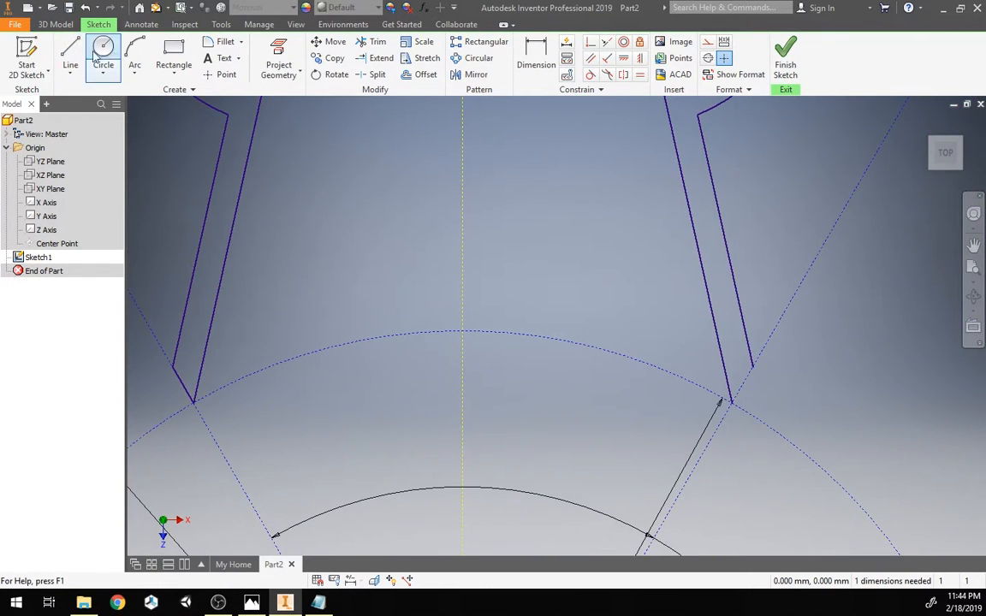
# Step: Draw a line closing the right spindle end between the inner and outer edge endpoints
pyautogui.press('l')
pyautogui.click(731, 402)
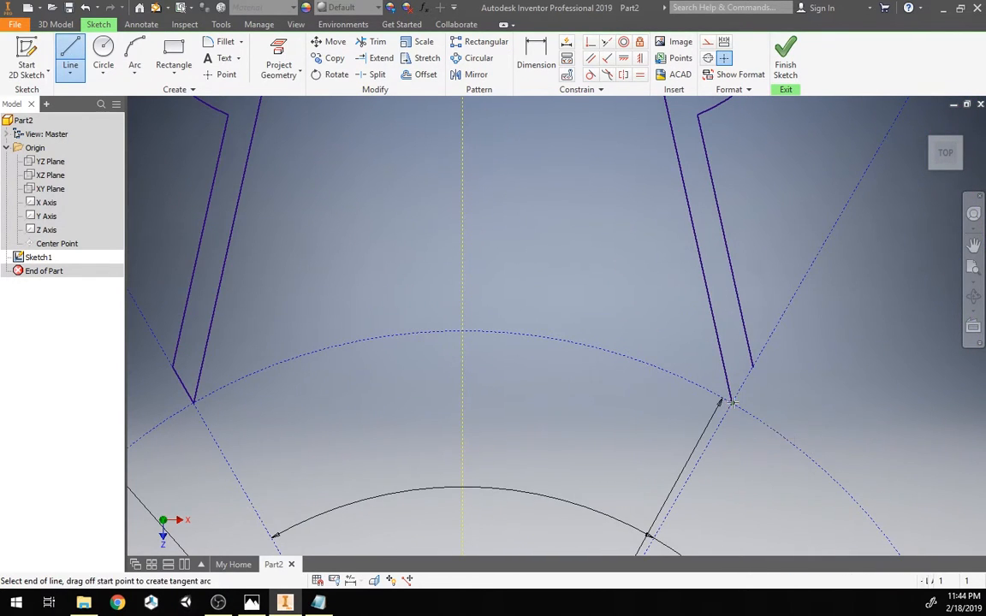
pyautogui.click(754, 367)
pyautogui.press('Escape')
# Step: Finish the sketch
pyautogui.scroll(-3, 507, 283)
pyautogui.moveTo(508, 291); pyautogui.dragTo(572, 445, button='middle')
pyautogui.scroll(-5, 559, 413)
pyautogui.scroll(1, 559, 412)
pyautogui.moveTo(554, 403); pyautogui.dragTo(544, 361, button='middle')
pyautogui.scroll(3, 541, 316)
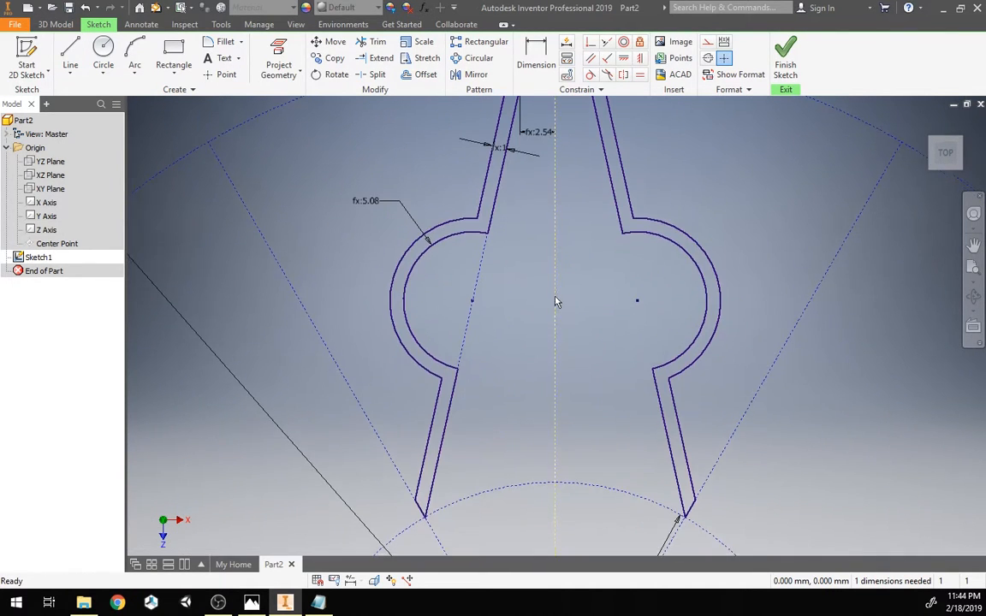
pyautogui.scroll(-2, 555, 301)
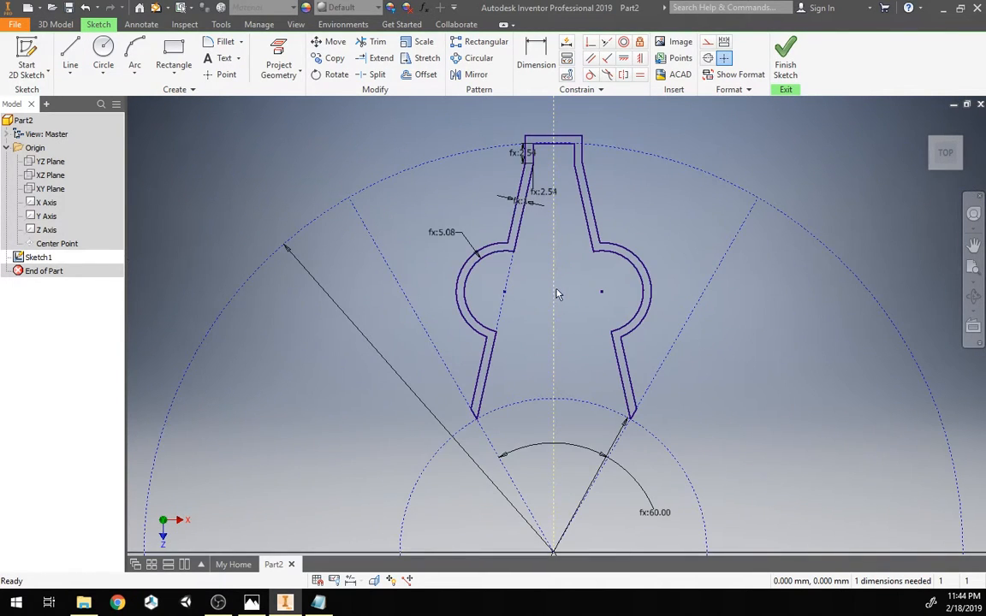
pyautogui.click(784, 70)
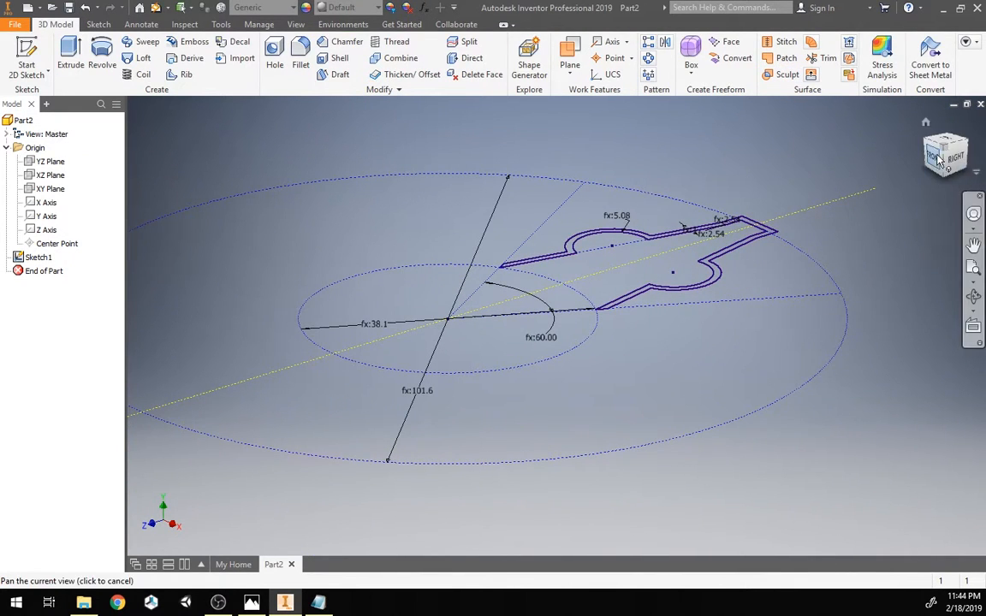
# Step: Extrude the closed spindle outline 10 mm in the downward direction
pyautogui.click(75, 67)
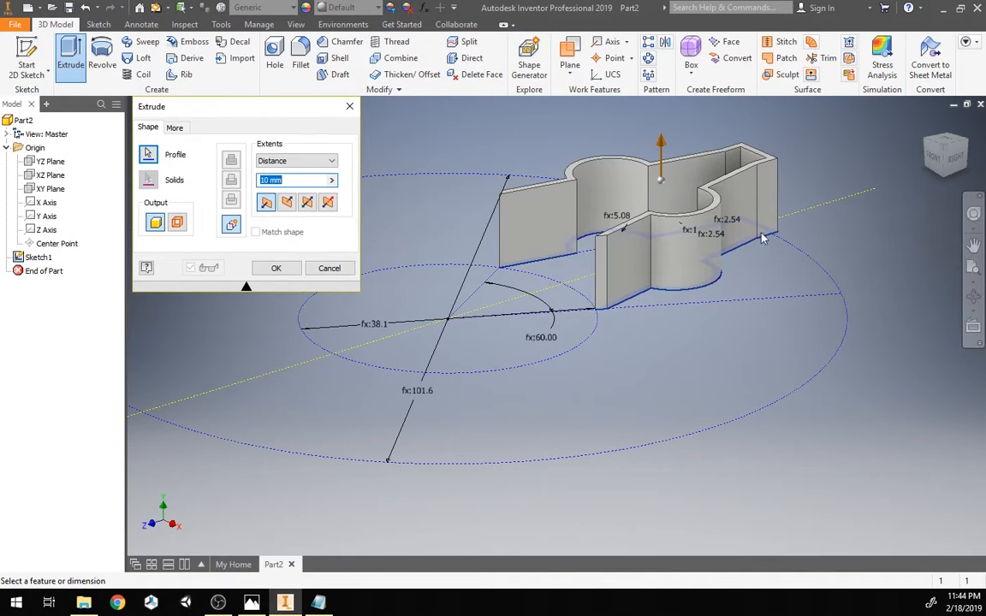
pyautogui.click(288, 202)
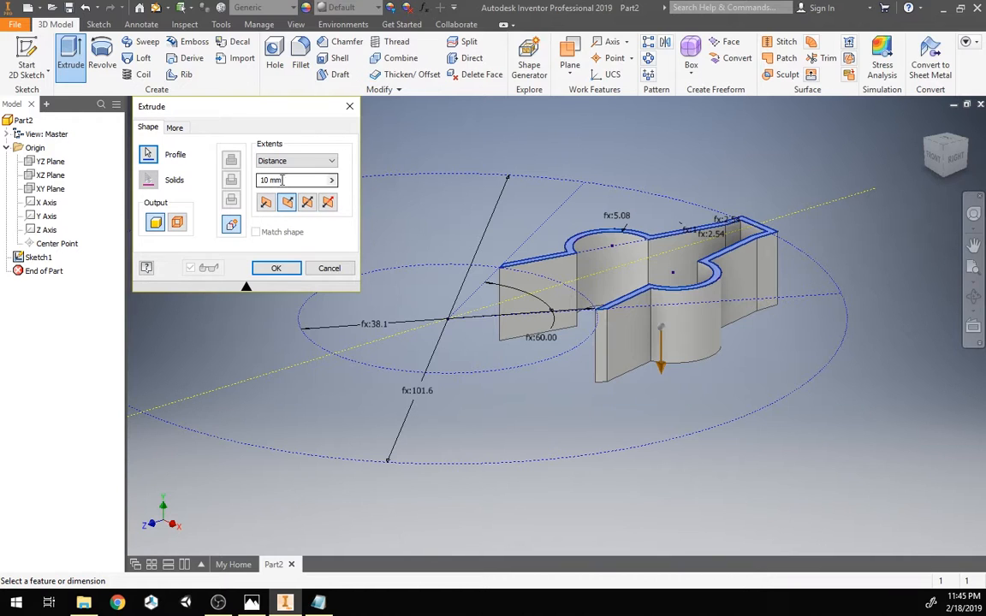
pyautogui.click(275, 269)
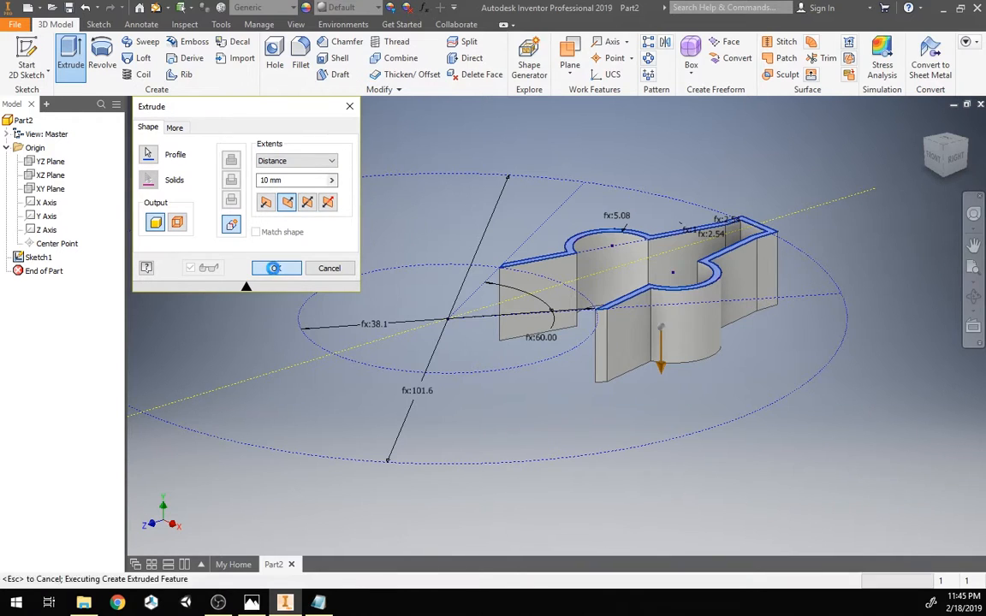
# Step: Add a new numeric user parameter named cutEdgeDepth with an equation of 1.5 in
pyautogui.click(423, 8)
pyautogui.click(211, 484)
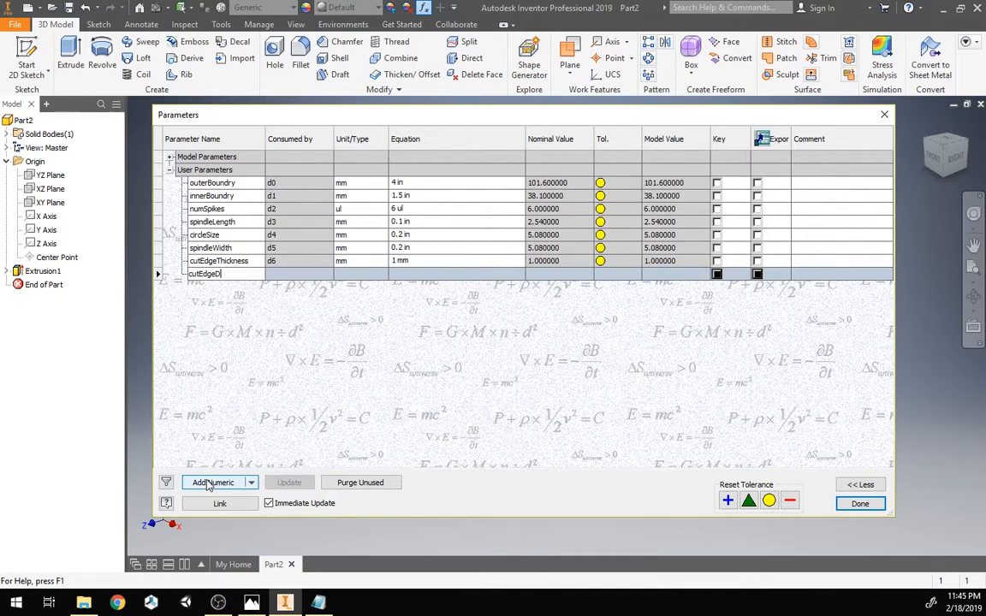
pyautogui.press('Return')
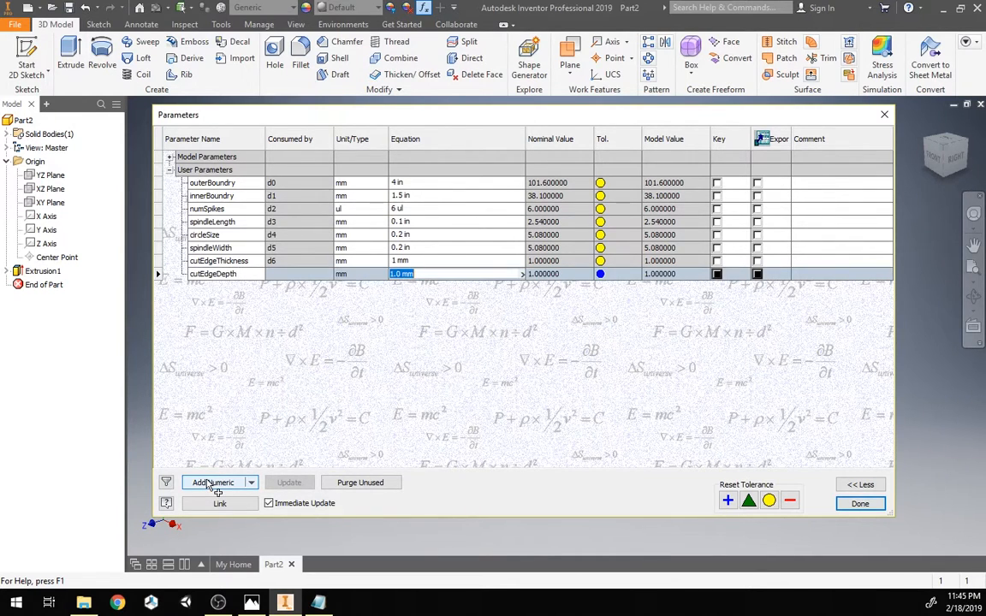
pyautogui.write('1.5 in')
pyautogui.press('Return')
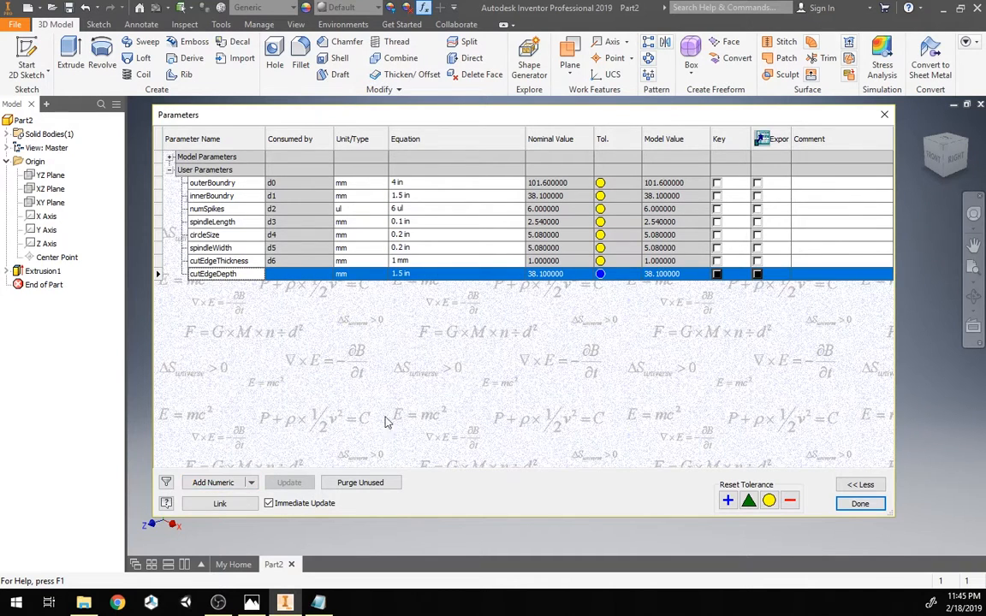
pyautogui.click(860, 503)
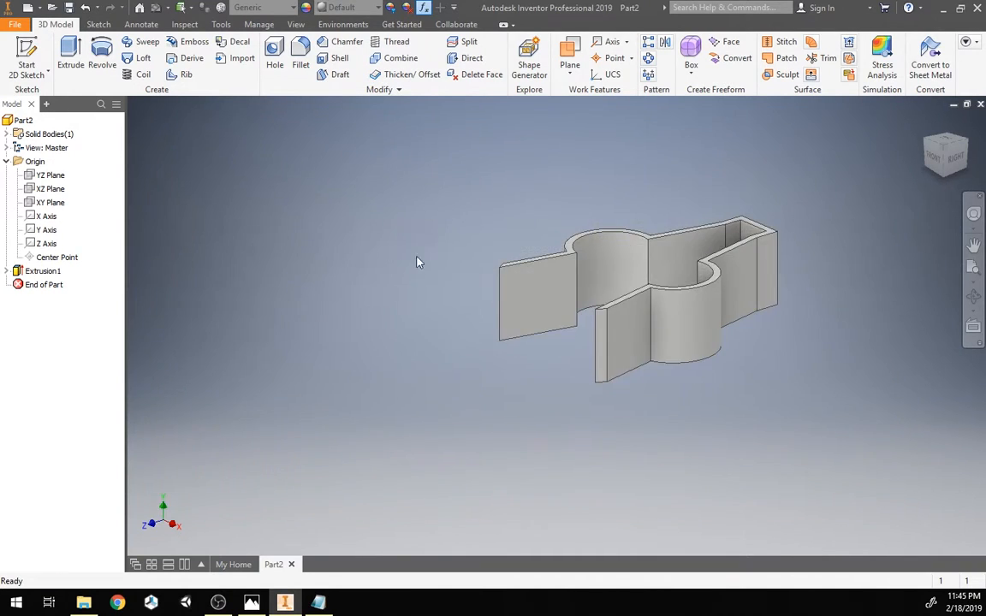
# Step: Edit Extrusion1 so its distance is driven by the cutEdgeDepth parameter
pyautogui.doubleClick(24, 272)
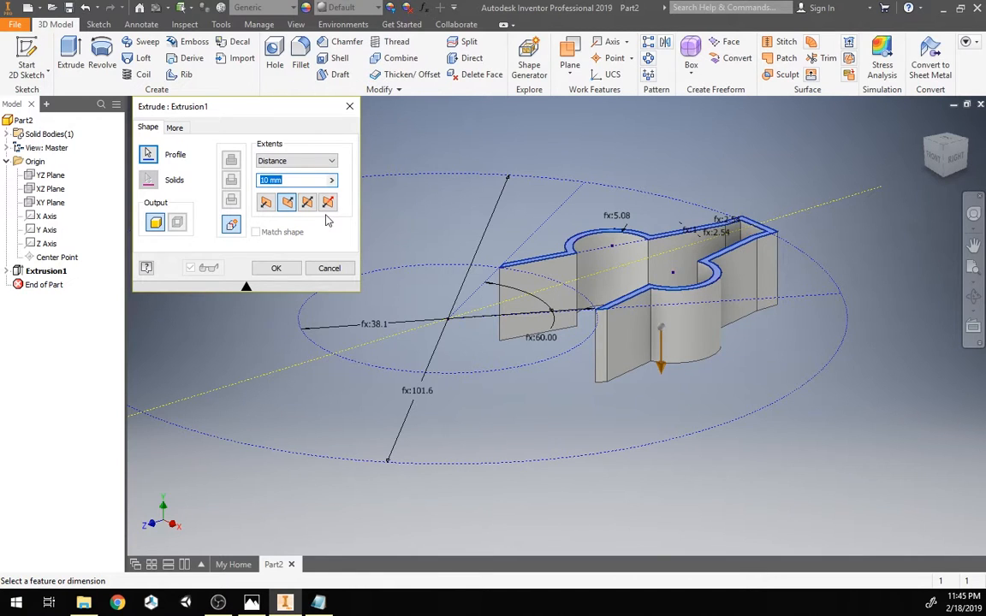
pyautogui.write('cutEdgeDepth')
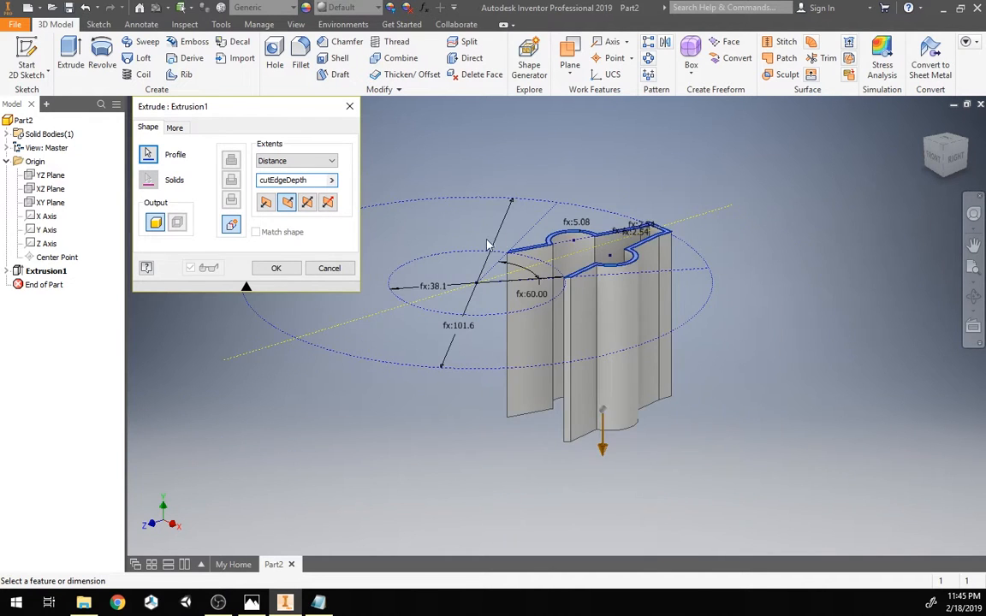
pyautogui.click(276, 268)
# Step: Change the cutEdgeDepth parameter's equation to 0.75 in
pyautogui.scroll(-4, 689, 202)
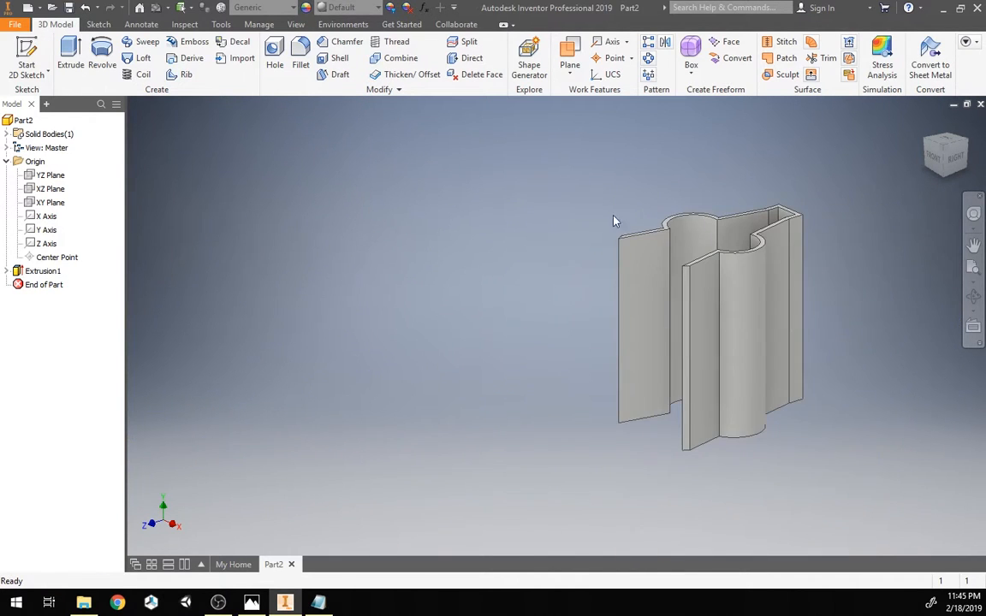
pyautogui.scroll(4, 517, 220)
pyautogui.moveTo(514, 221); pyautogui.dragTo(438, 251, button='middle')
pyautogui.scroll(-3, 354, 143)
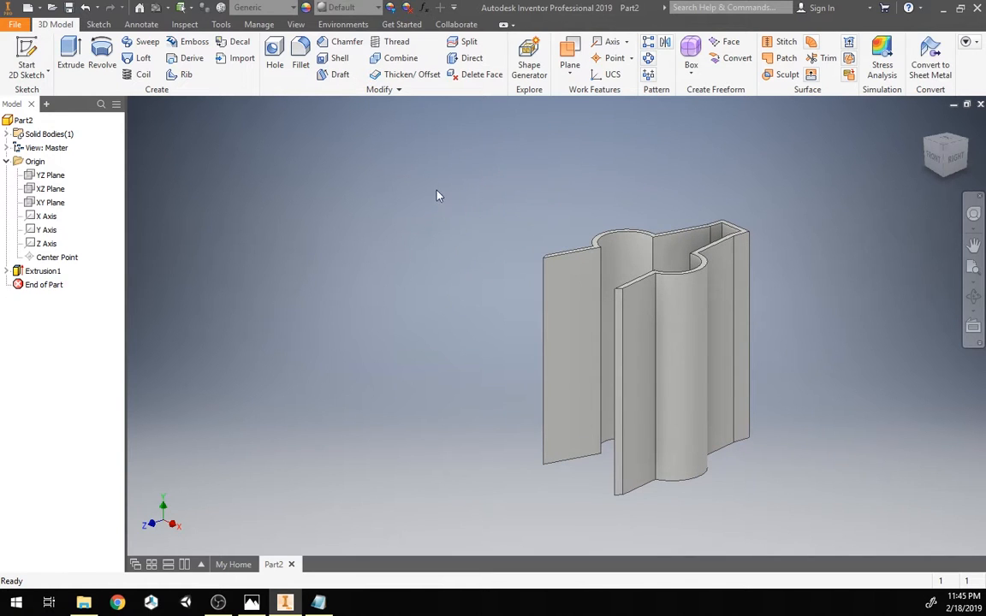
pyautogui.click(424, 8)
pyautogui.click(430, 273)
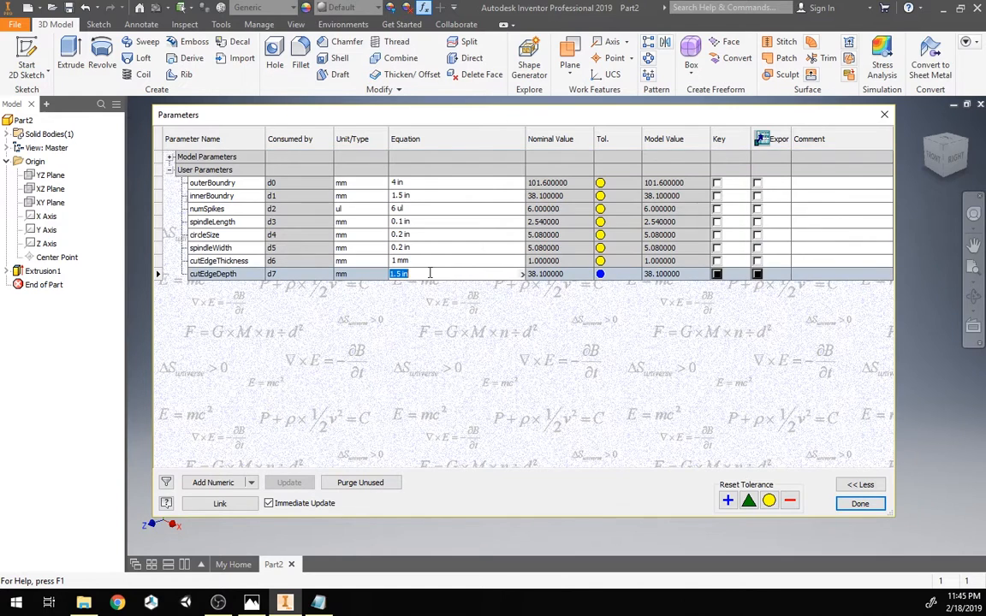
pyautogui.write('0.75 in')
pyautogui.press('Return')
pyautogui.click(849, 503)
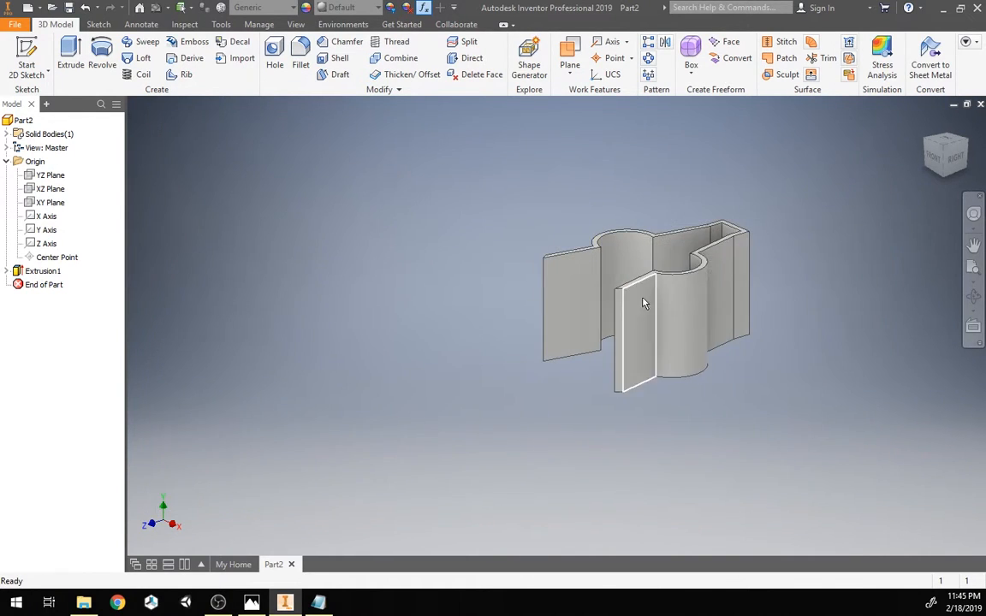
# Step: Change the spindleWidth parameter's equation to 0.1 and close the parameters dialog
pyautogui.moveTo(957, 156)
pyautogui.mouseDown()
pyautogui.moveTo(965, 226)
pyautogui.moveTo(962, 168)
pyautogui.moveTo(933, 169)
pyautogui.moveTo(933, 208)
pyautogui.moveTo(933, 160)
pyautogui.moveTo(933, 183)
pyautogui.mouseUp()
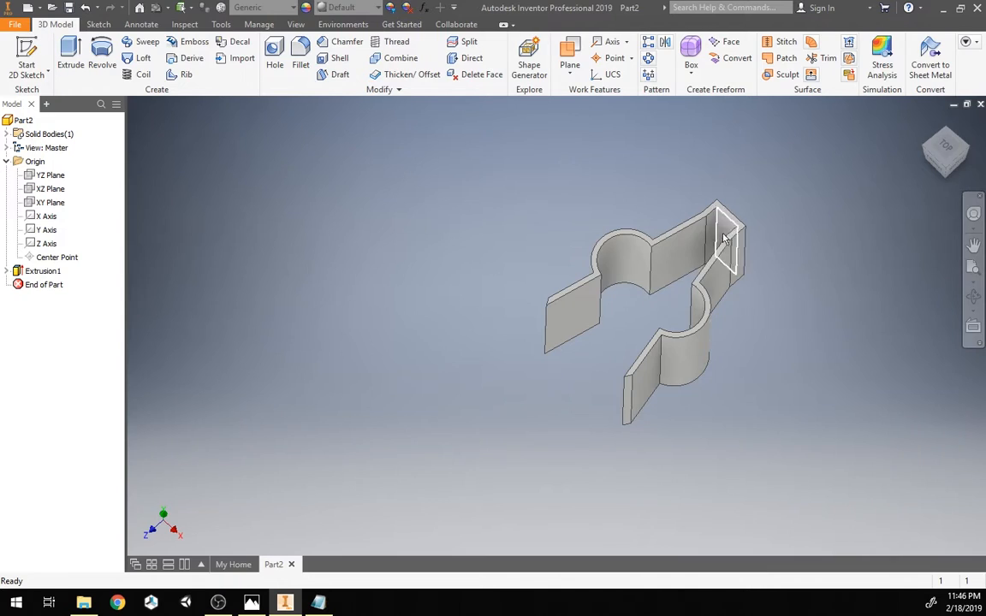
pyautogui.click(423, 7)
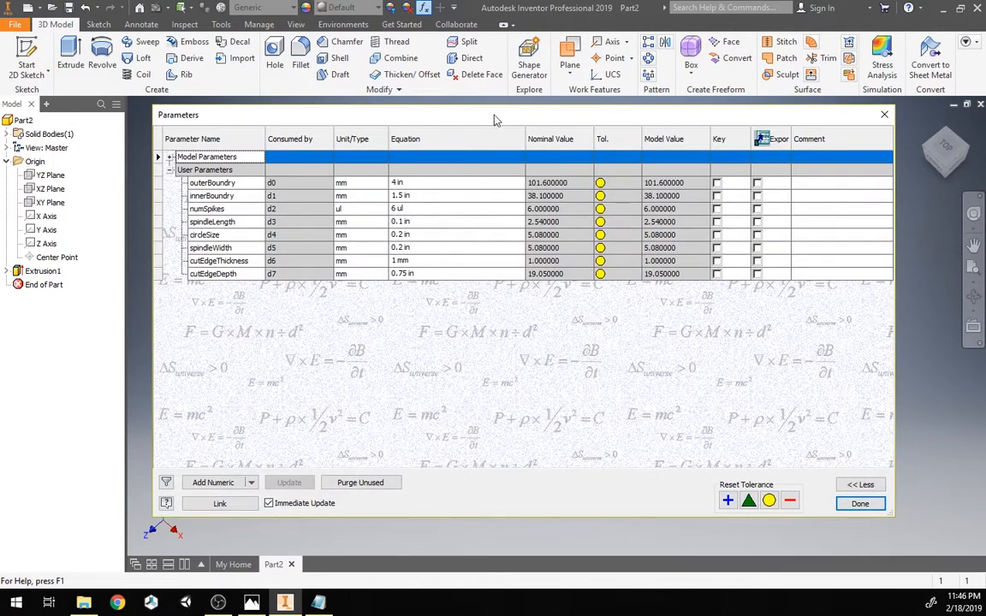
pyautogui.moveTo(818, 118)
pyautogui.mouseDown()
pyautogui.moveTo(774, 131)
pyautogui.moveTo(851, 306)
pyautogui.moveTo(845, 368)
pyautogui.mouseUp()
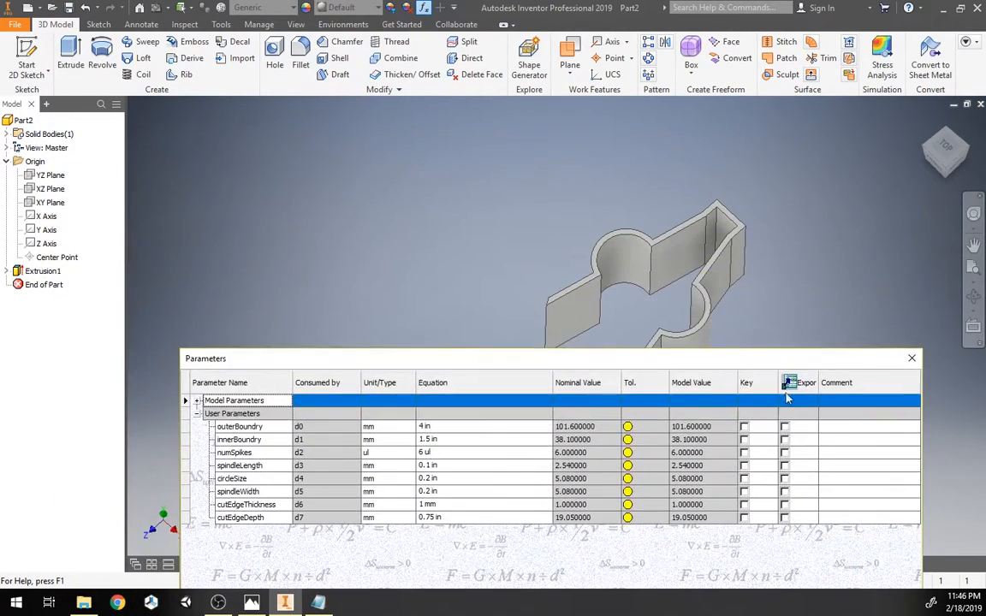
pyautogui.click(464, 492)
pyautogui.write('0')
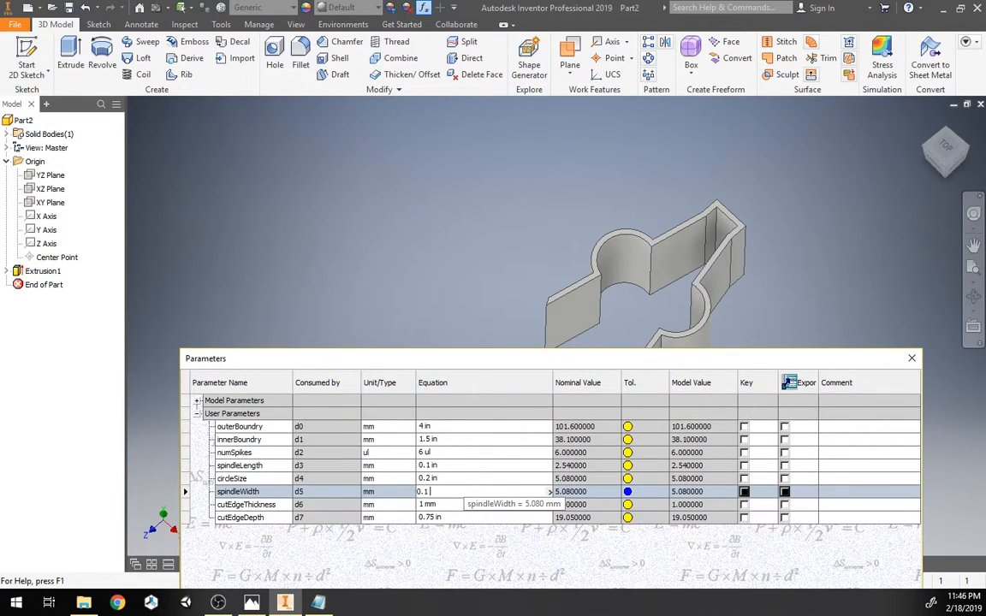
pyautogui.write('.1')
pyautogui.press('Return')
pyautogui.moveTo(659, 346); pyautogui.dragTo(553, 130)
pyautogui.click(780, 533)
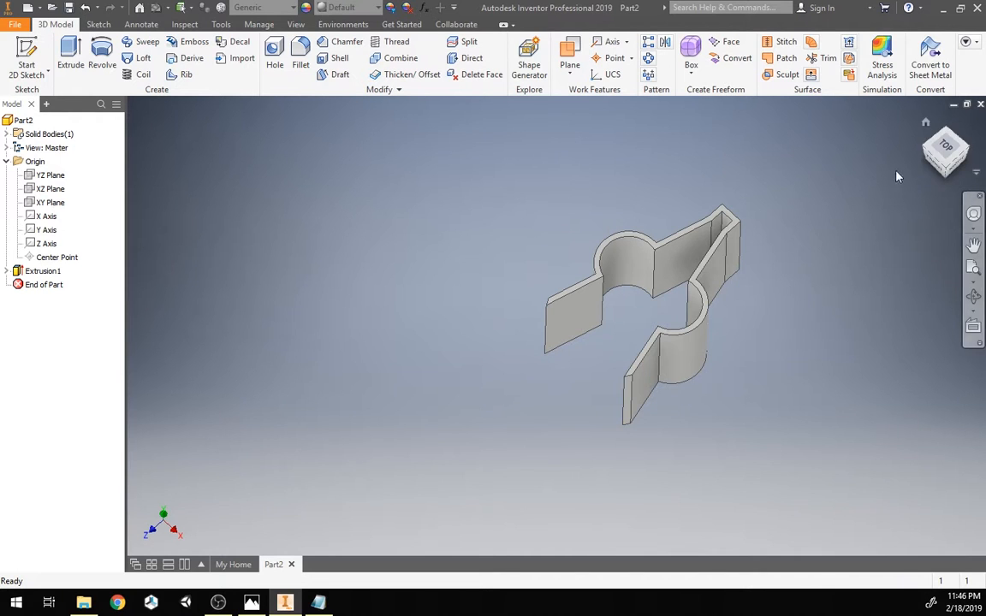
pyautogui.moveTo(932, 162)
pyautogui.mouseDown()
pyautogui.moveTo(939, 175)
pyautogui.moveTo(933, 163)
pyautogui.mouseUp()
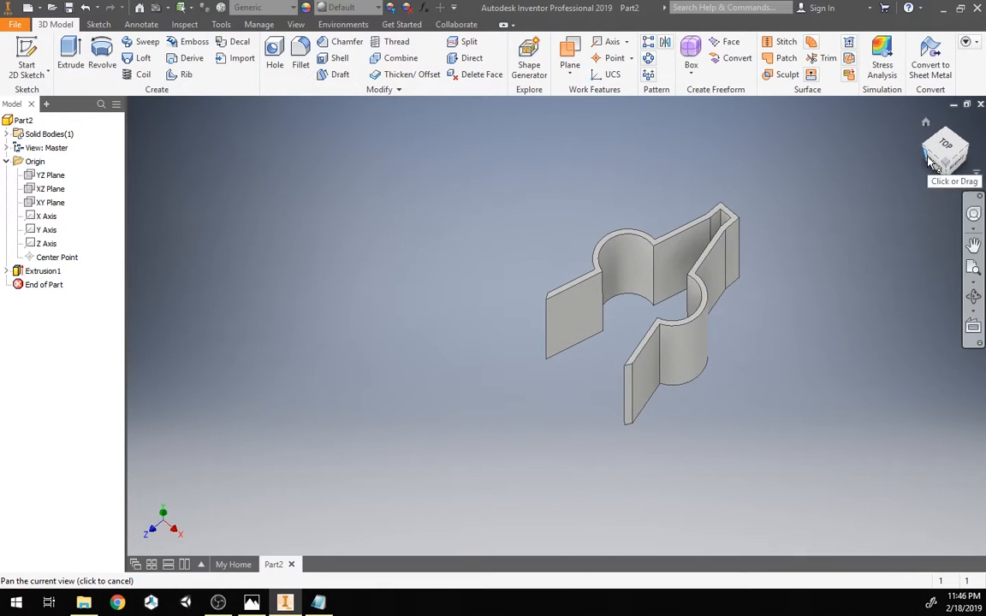
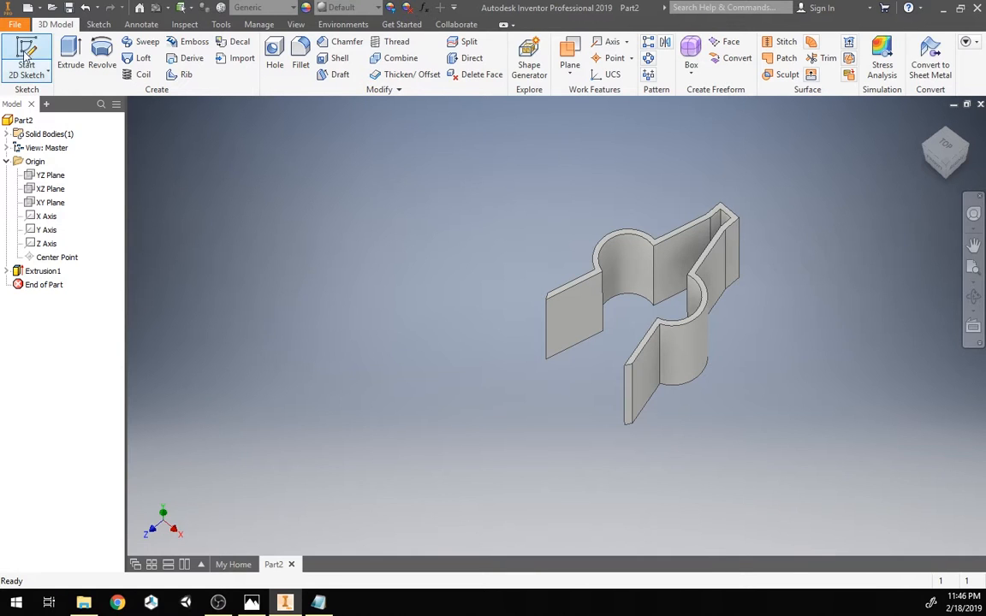
# Step: Start a new sketch on the top face of the extruded clip and project its outline edges into it
pyautogui.click(50, 72)
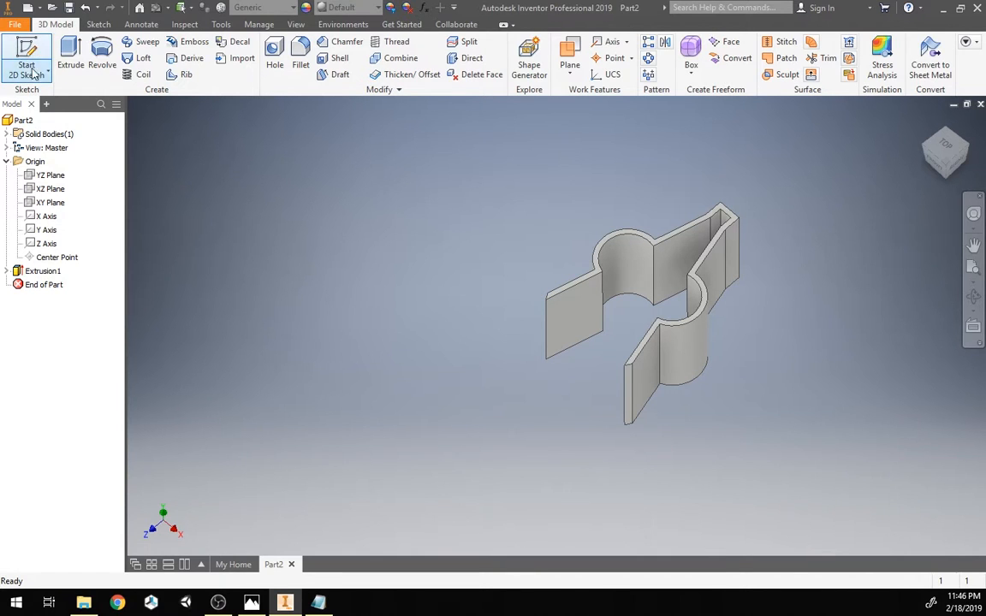
pyautogui.click(599, 255)
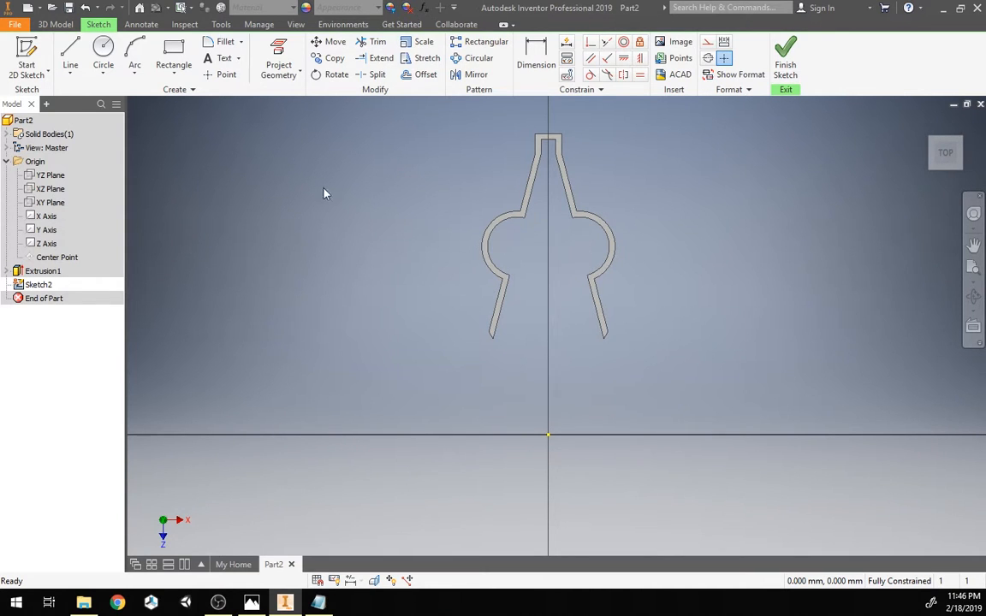
pyautogui.click(281, 50)
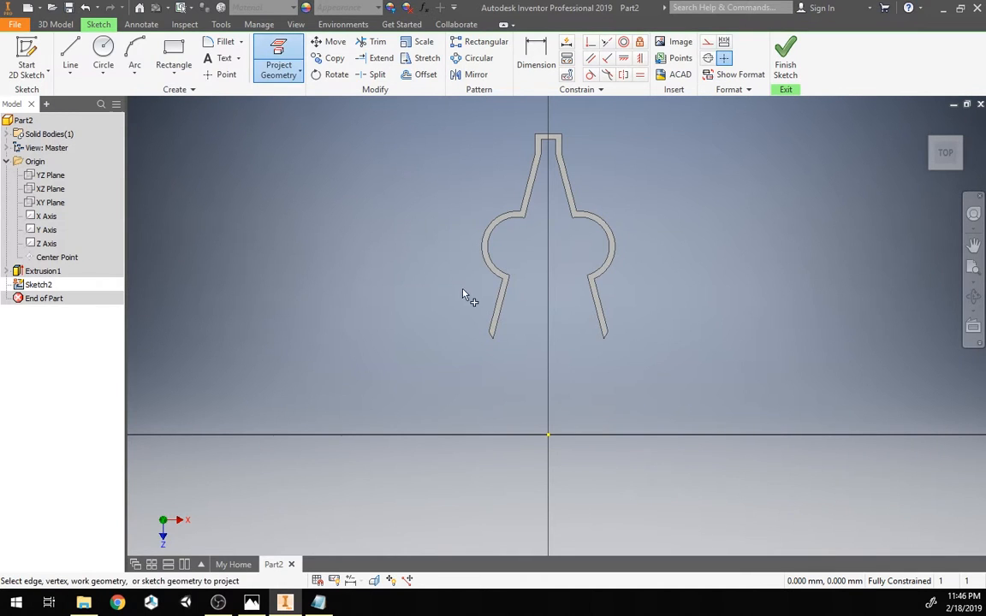
pyautogui.scroll(-2, 501, 312)
pyautogui.click(508, 304)
pyautogui.moveTo(425, 308)
pyautogui.mouseDown(button='middle')
pyautogui.moveTo(411, 370)
pyautogui.moveTo(409, 332)
pyautogui.mouseUp(button='middle')
pyautogui.press('Escape')
pyautogui.scroll(3, 420, 350)
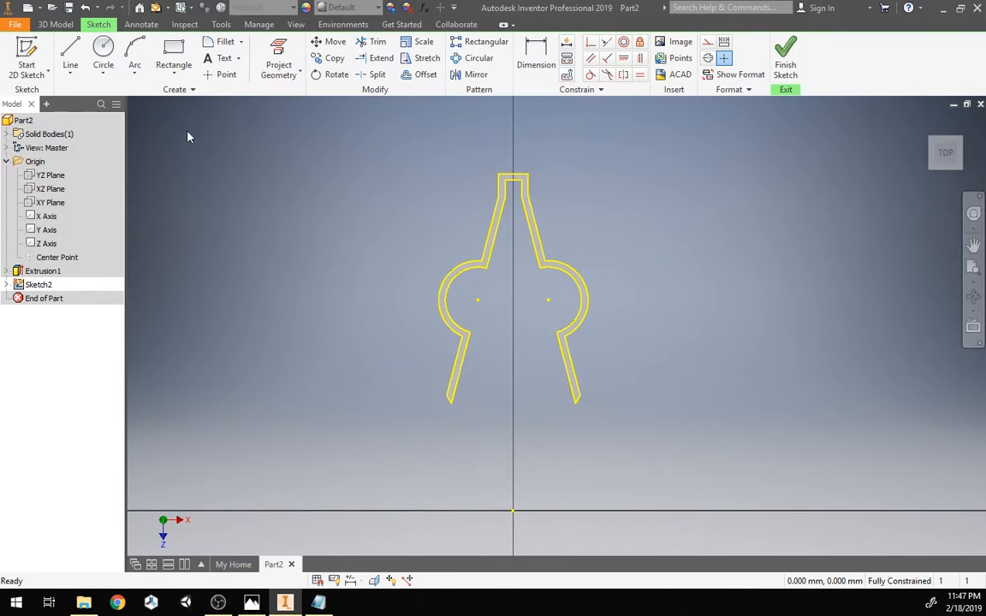
# Step: Add numeric user parameters lipWidth of 5 mm and lipThickness of 2 mm
pyautogui.click(426, 7)
pyautogui.moveTo(322, 79); pyautogui.dragTo(404, 136)
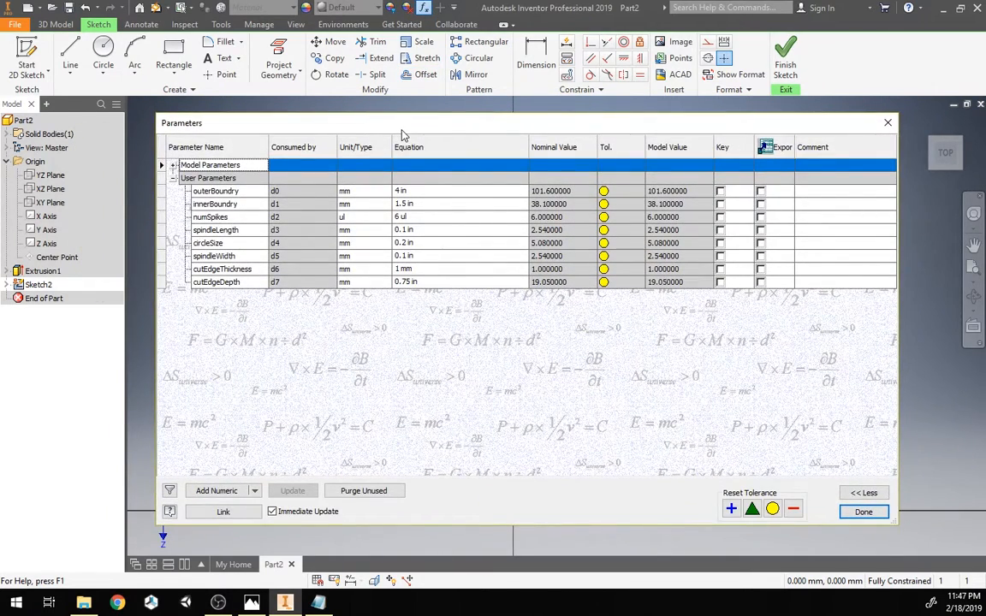
pyautogui.click(219, 492)
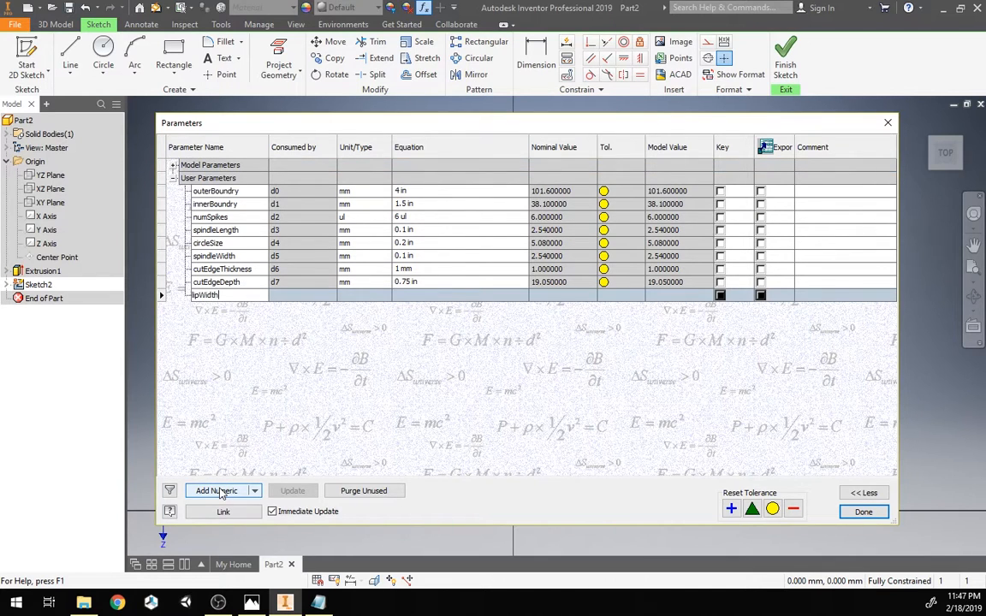
pyautogui.press('Tab')
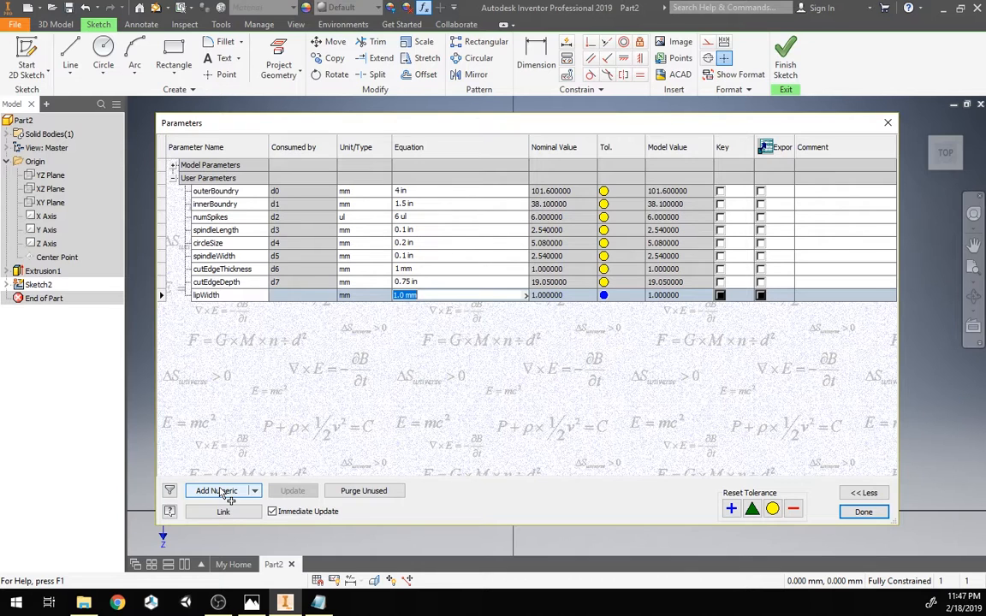
pyautogui.write('5')
pyautogui.press('Return')
pyautogui.click(219, 491)
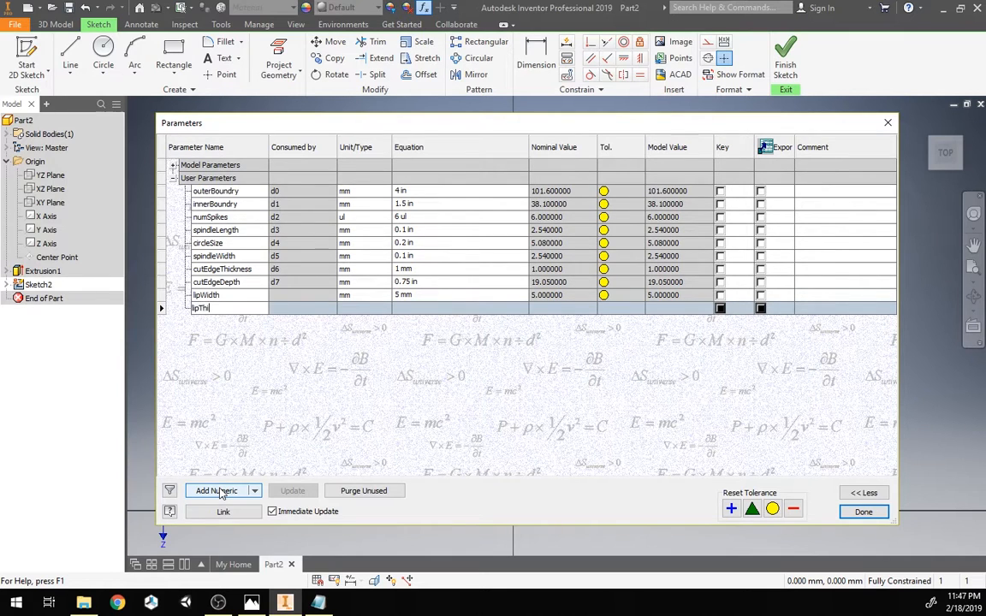
pyautogui.write('lipThickness')
pyautogui.press('Return')
pyautogui.write('2')
pyautogui.press('Return')
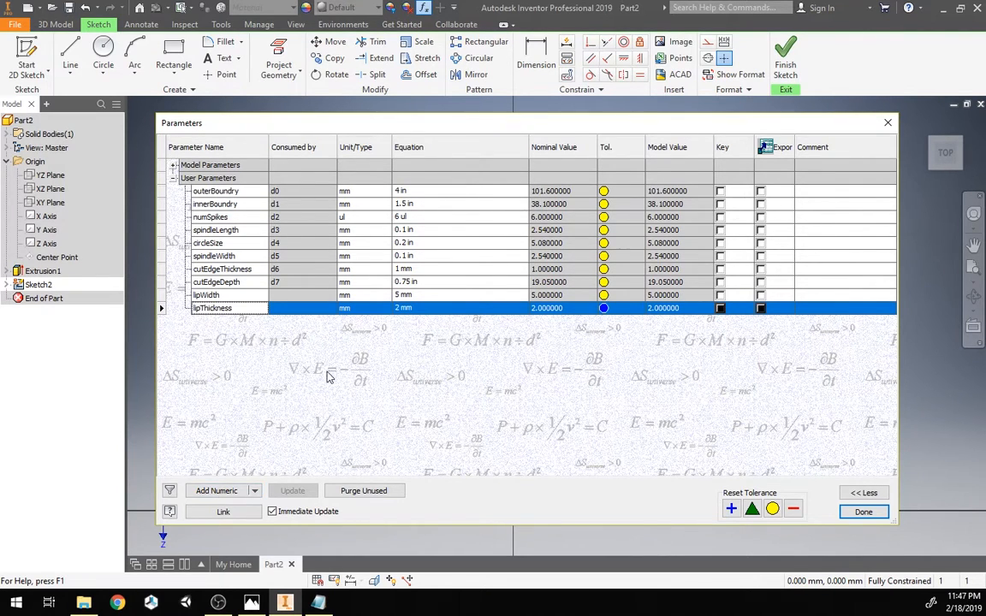
pyautogui.click(863, 511)
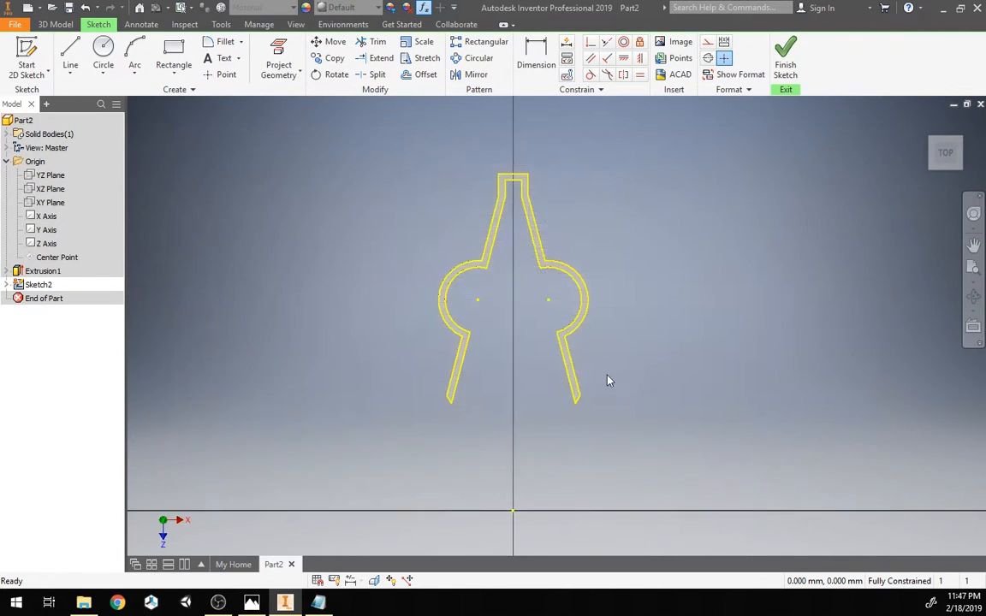
# Step: Try to offset the projected outline about 0.8 mm outward
pyautogui.click(426, 75)
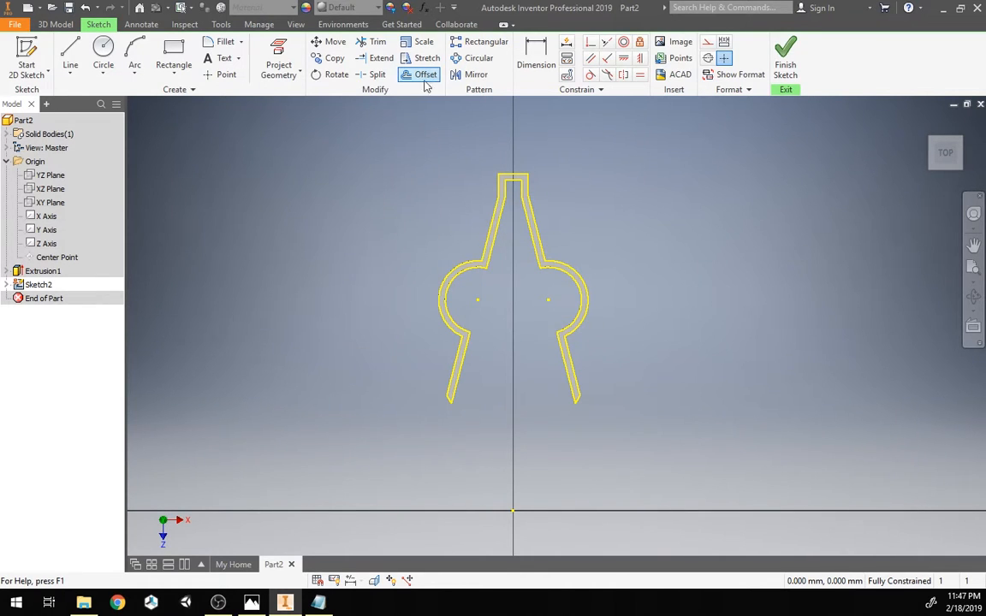
pyautogui.click(456, 389)
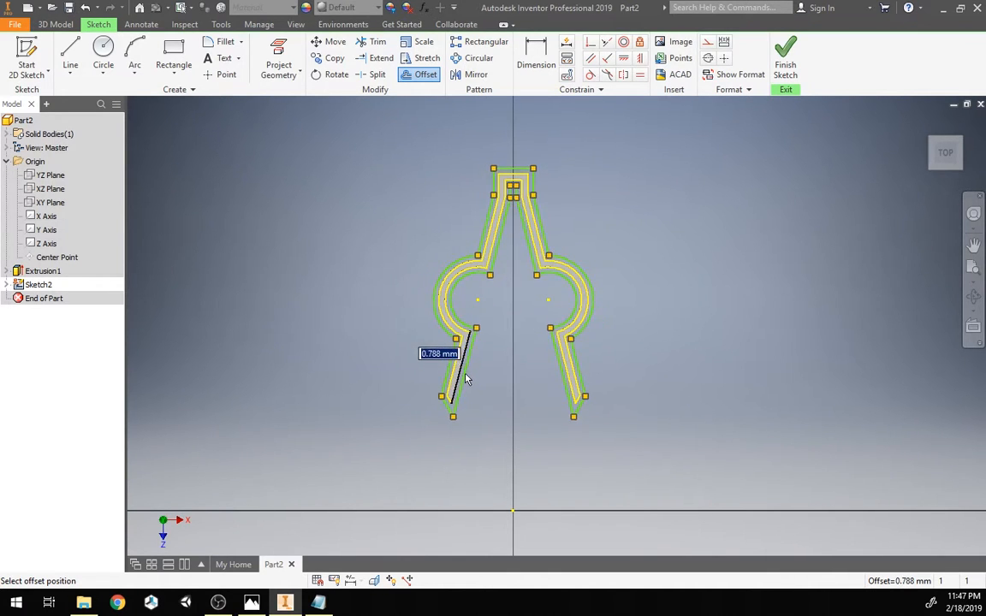
pyautogui.click(467, 380)
pyautogui.scroll(3, 432, 354)
pyautogui.moveTo(431, 355); pyautogui.dragTo(328, 405, button='middle')
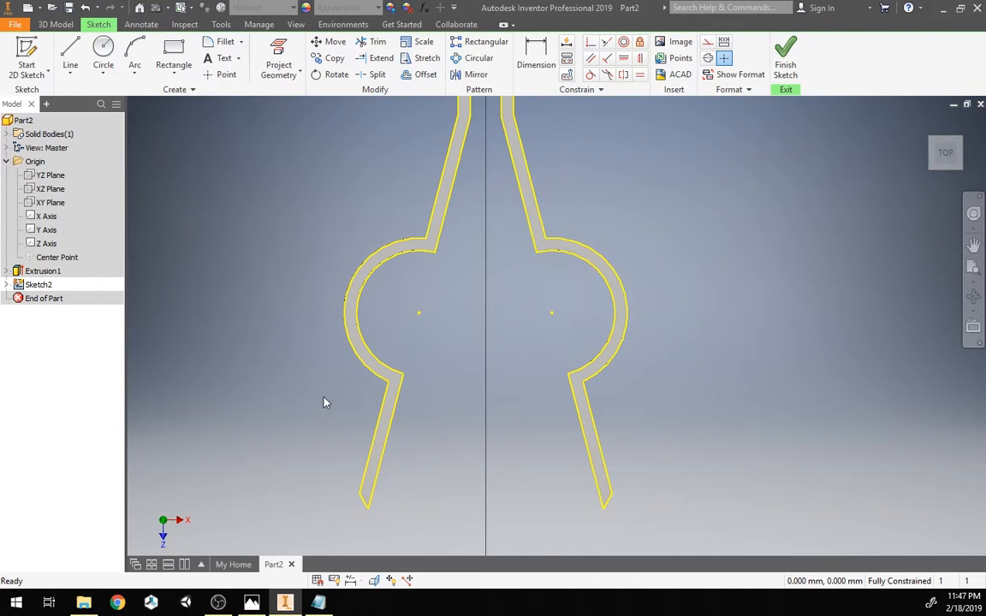
pyautogui.scroll(-2, 314, 393)
pyautogui.moveTo(348, 445); pyautogui.dragTo(353, 422, button='middle')
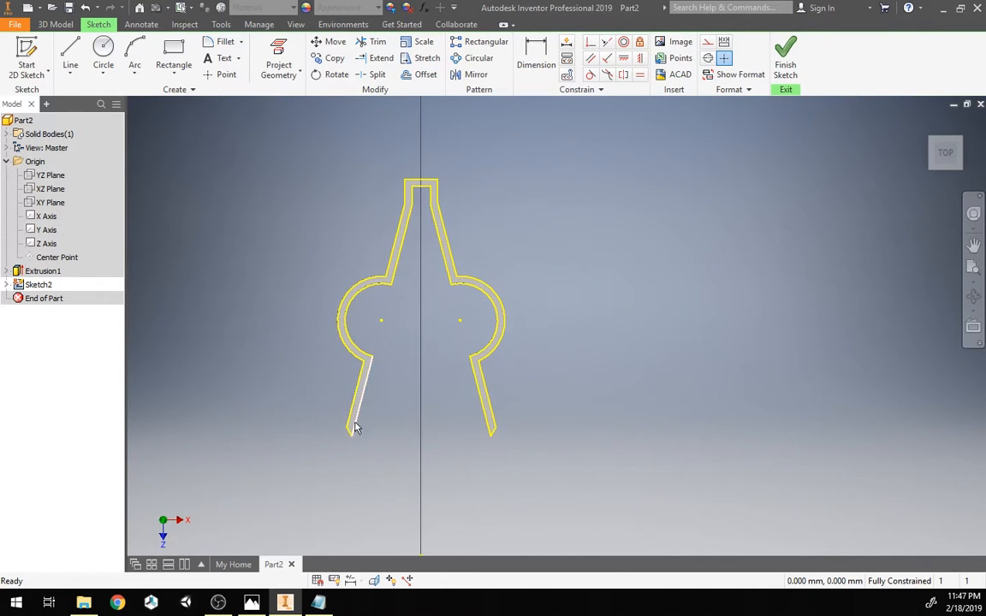
# Step: Try to switch the spindle-tip edges to construction geometry
pyautogui.click(347, 431)
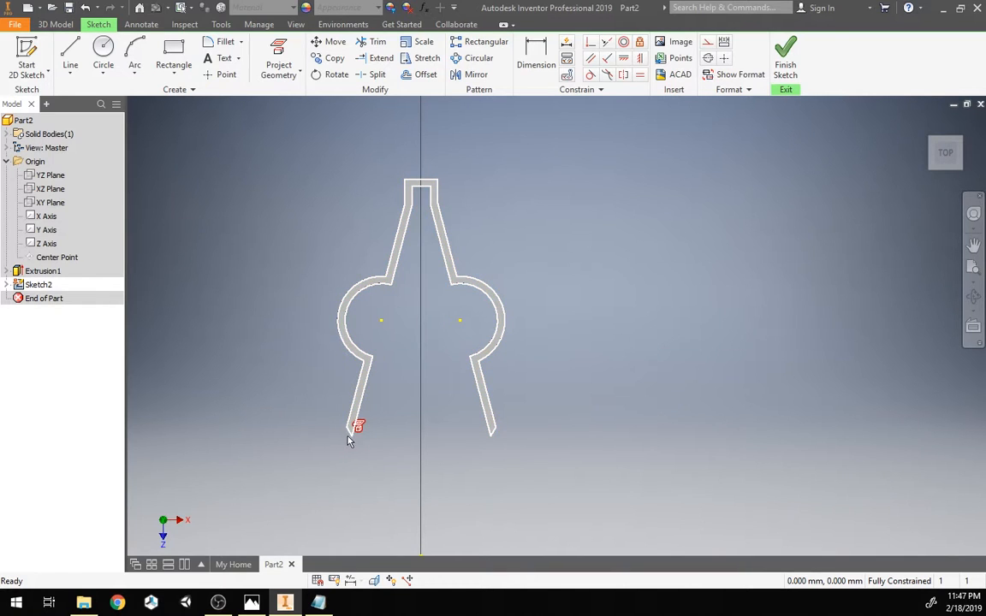
pyautogui.click(450, 486)
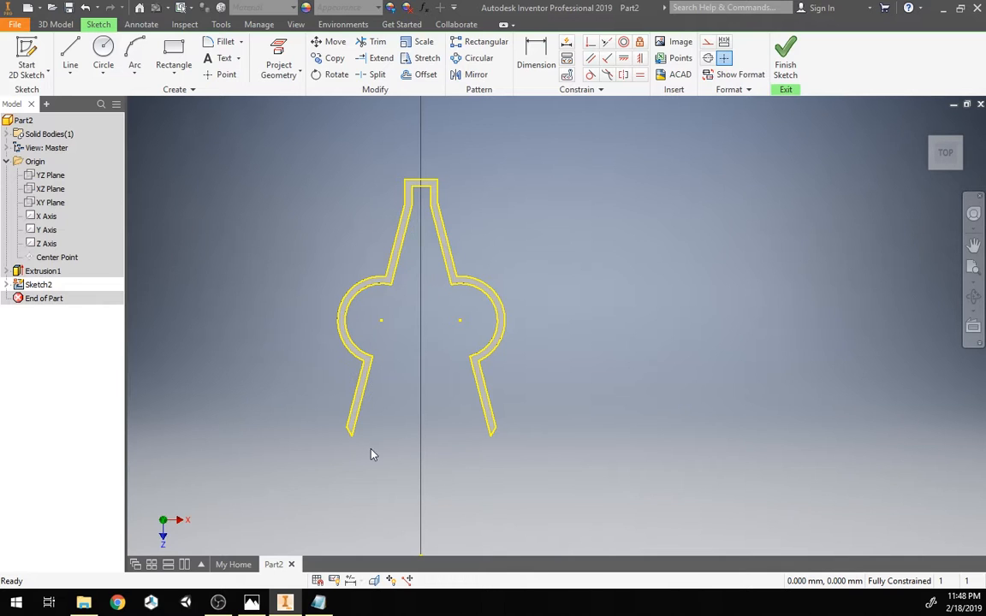
pyautogui.click(351, 428)
pyautogui.click(709, 43)
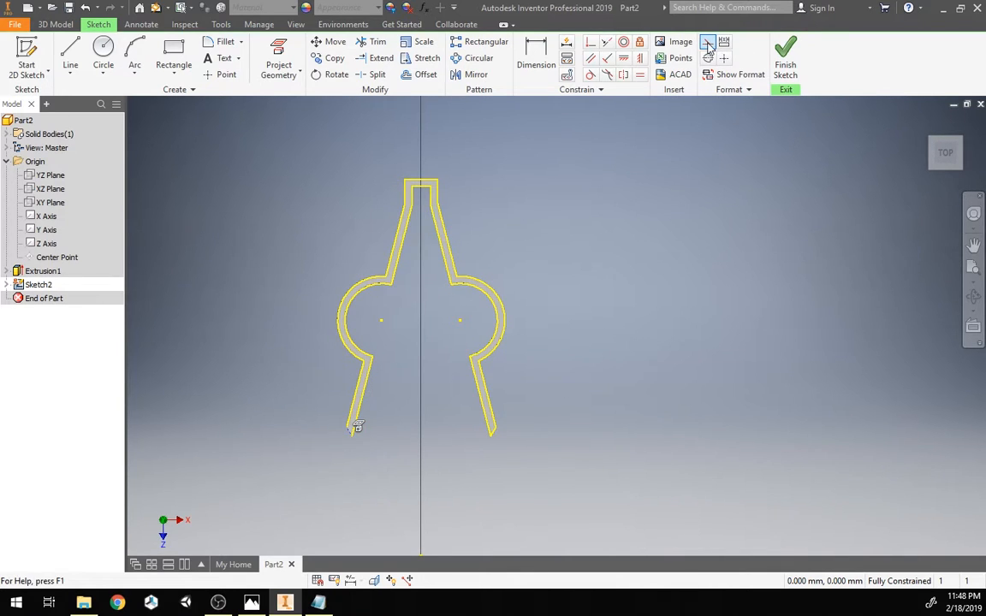
pyautogui.click(493, 432)
pyautogui.click(709, 44)
pyautogui.click(536, 332)
# Step: Offset the outline about 2 mm outward, then undo the last change
pyautogui.click(419, 74)
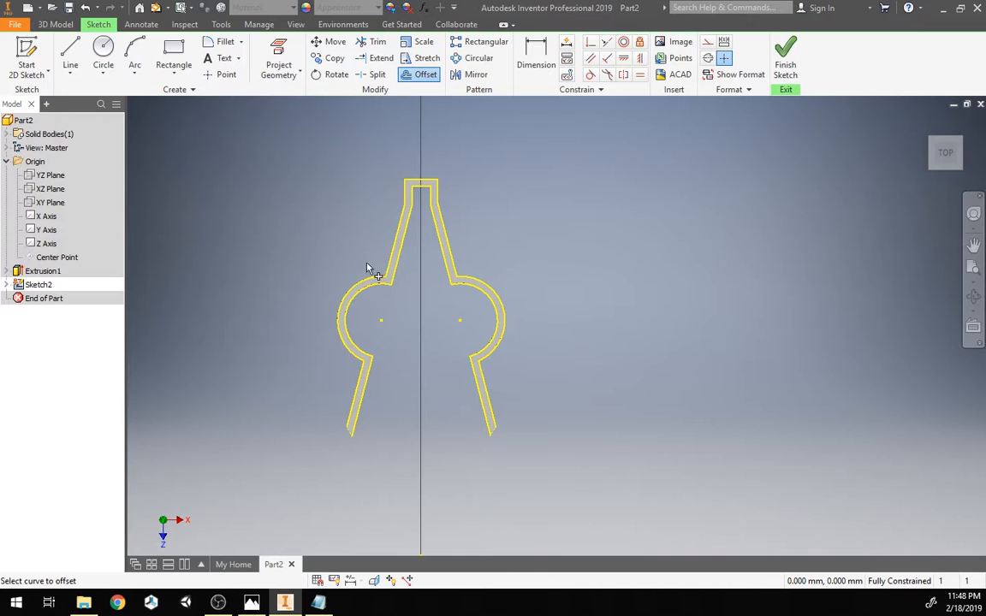
pyautogui.click(389, 268)
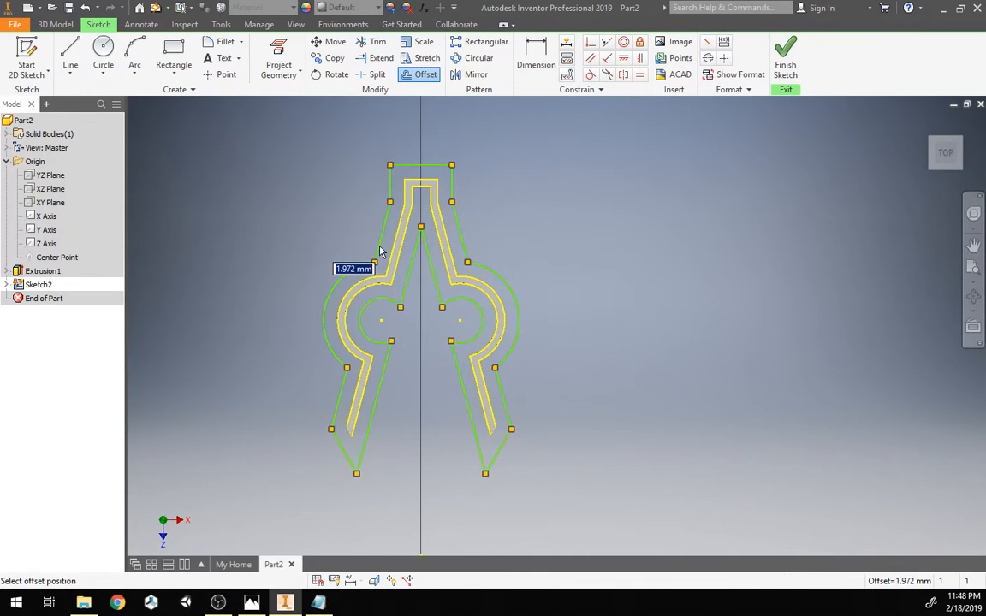
pyautogui.click(379, 258)
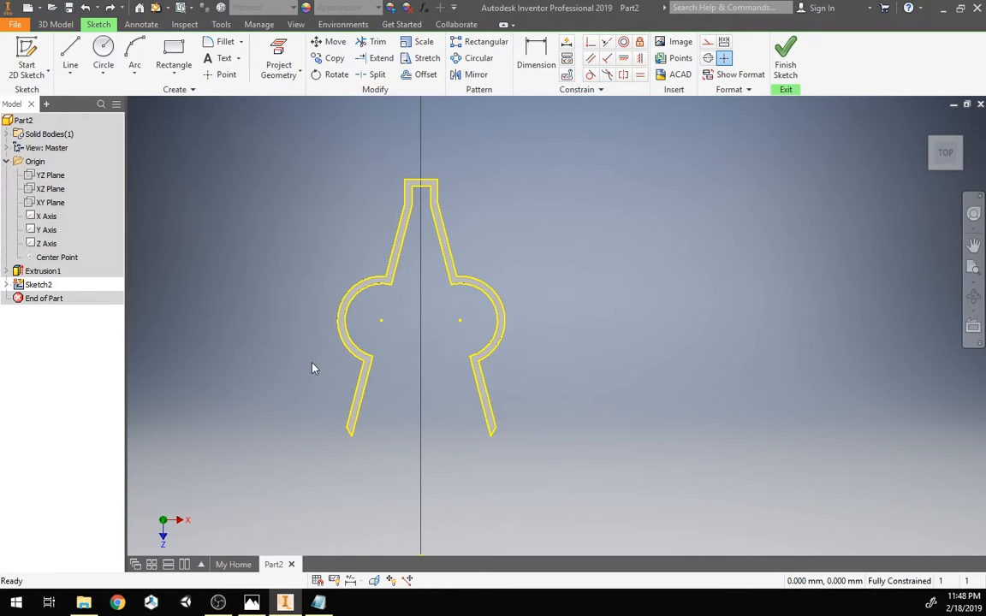
pyautogui.hotkey('ctrl', 'z')
pyautogui.moveTo(227, 288); pyautogui.dragTo(251, 320, button='middle')
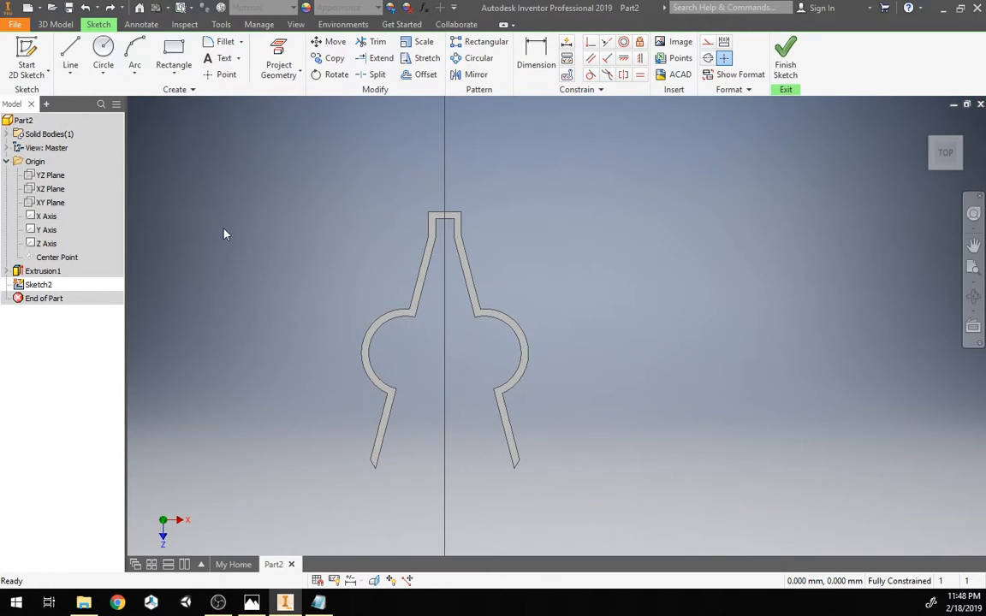
# Step: Project the inner edges of the clip outline, from one spindle tip around to the other, into the sketch
pyautogui.click(283, 53)
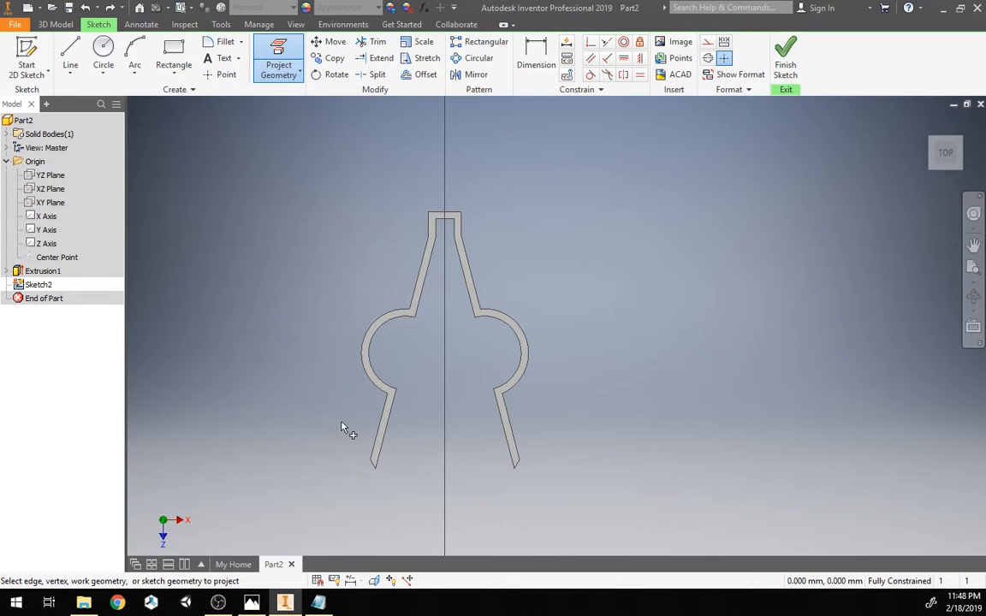
pyautogui.click(385, 428)
pyautogui.click(387, 386)
pyautogui.click(417, 310)
pyautogui.click(436, 229)
pyautogui.click(448, 221)
pyautogui.click(456, 228)
pyautogui.click(457, 251)
pyautogui.click(504, 328)
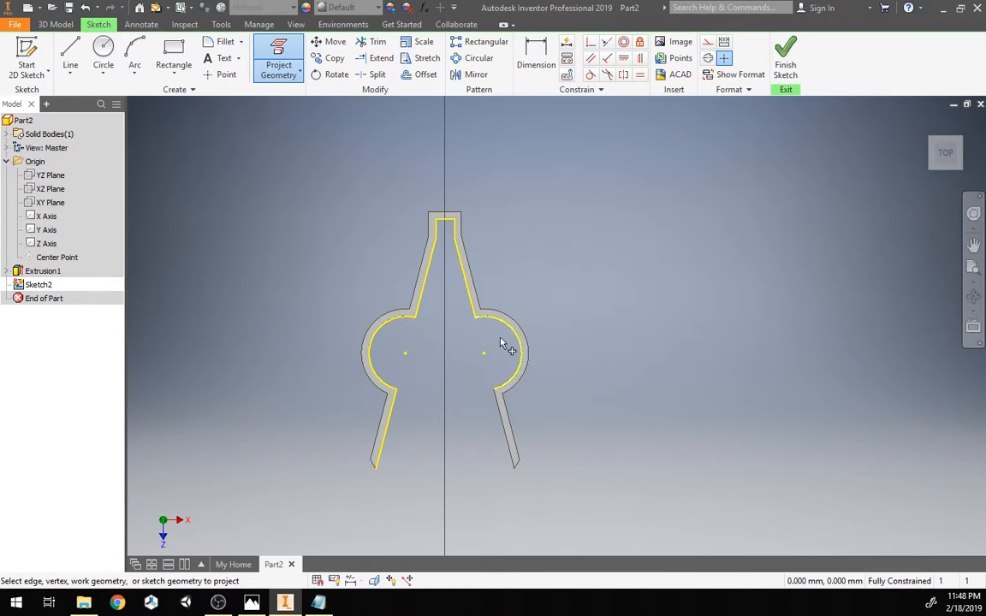
pyautogui.click(501, 411)
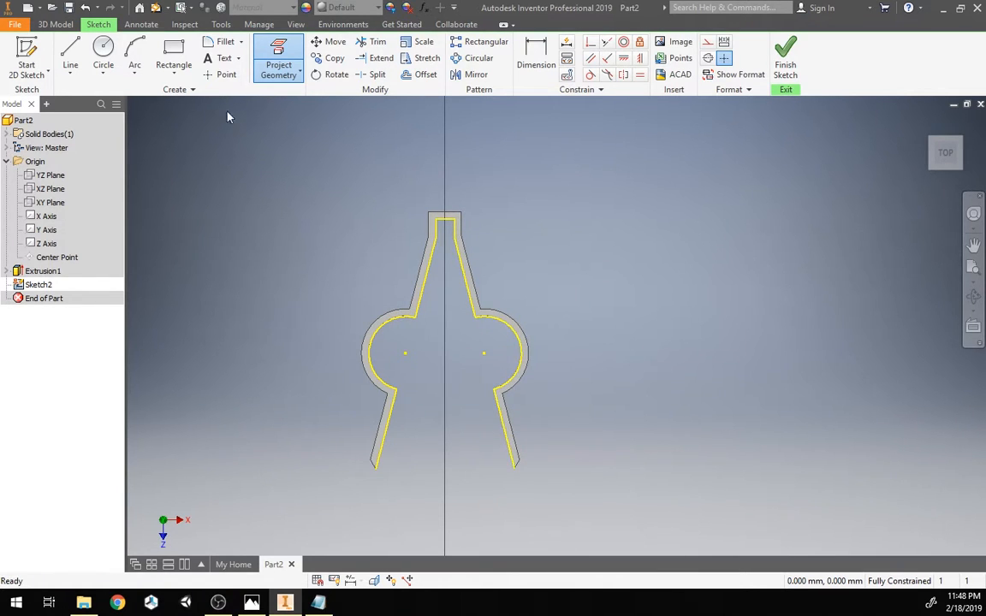
# Step: Try to offset the projected inner edges by the lipWidth parameter, browsing the parameter list, then cancel
pyautogui.click(413, 75)
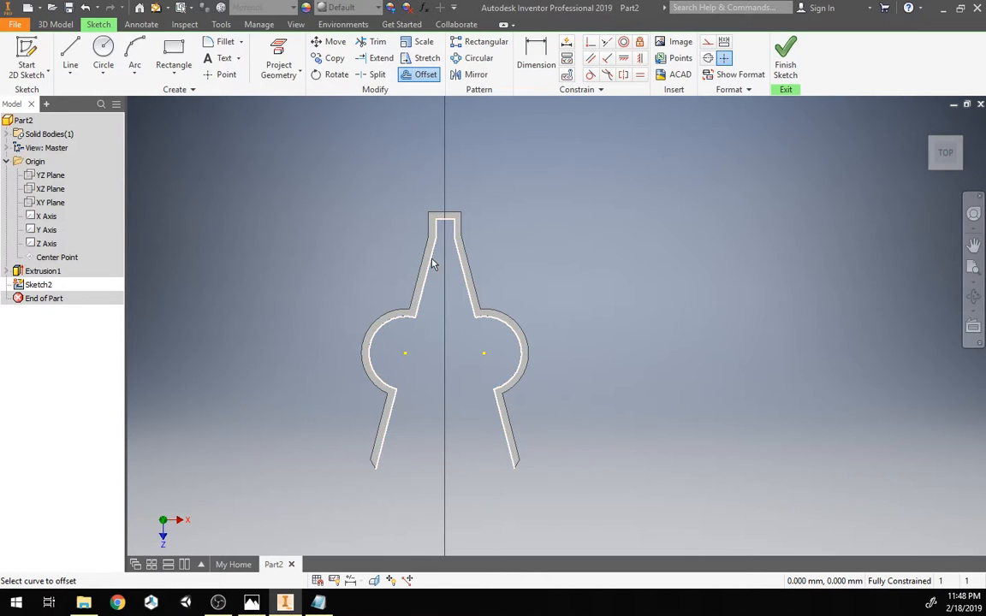
pyautogui.click(433, 262)
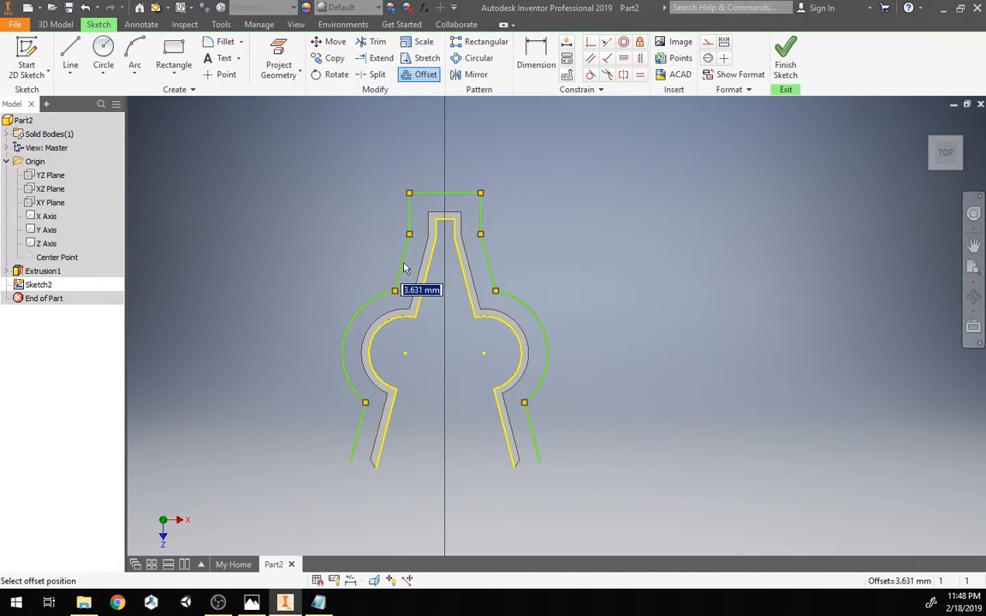
pyautogui.write('lipWidth')
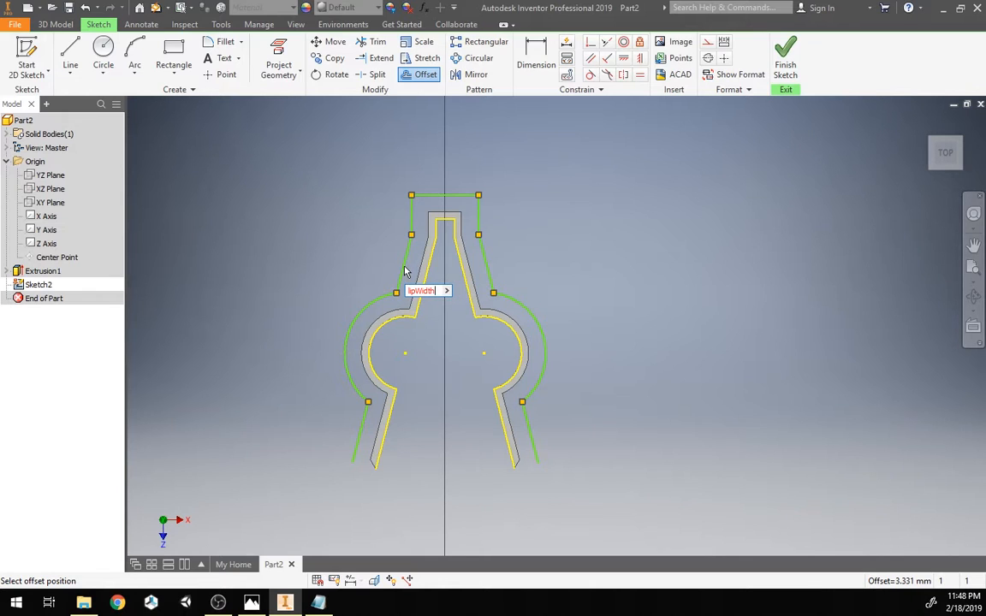
pyautogui.press('BackSpace')
pyautogui.press('BackSpace')
pyautogui.press('BackSpace')
pyautogui.press('BackSpace')
pyautogui.press('BackSpace')
pyautogui.press('BackSpace')
pyautogui.click(440, 292)
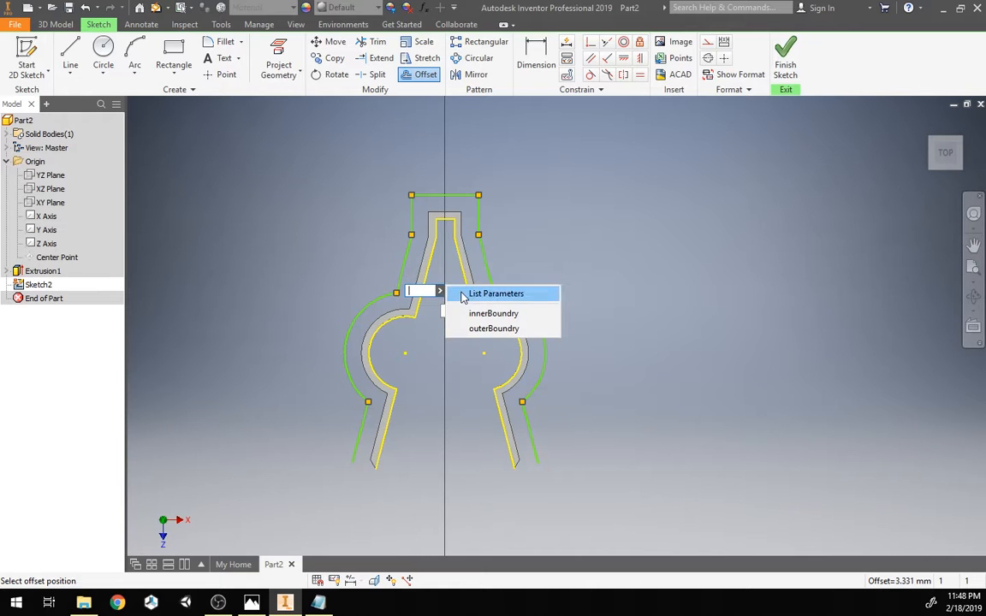
pyautogui.click(462, 294)
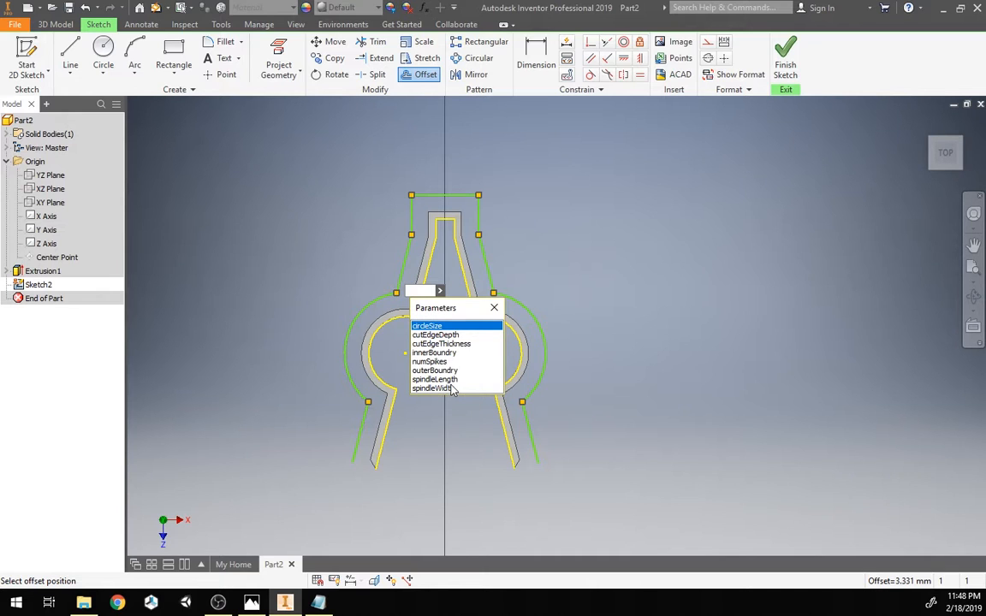
pyautogui.click(493, 307)
pyautogui.press('Escape')
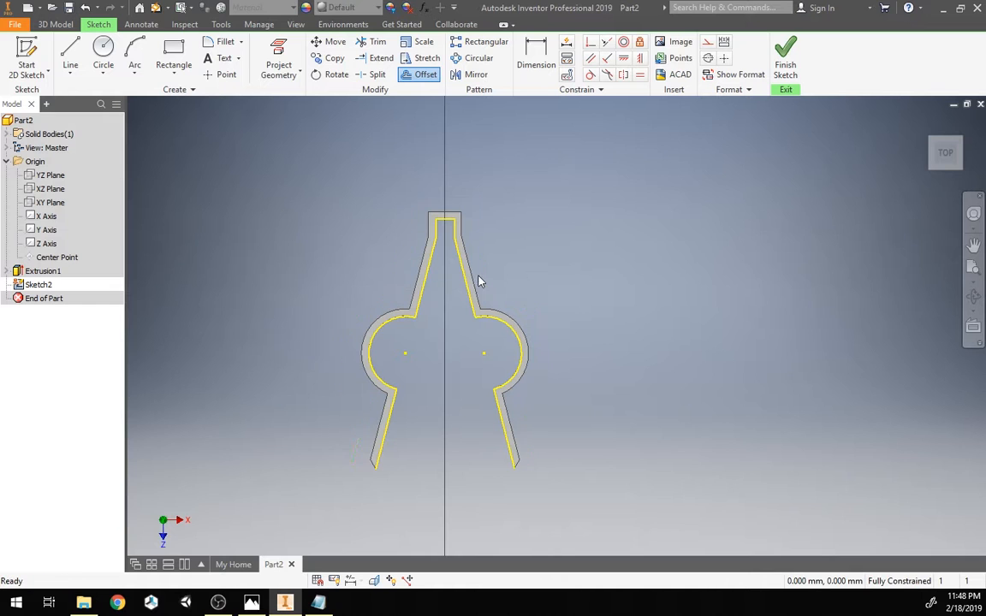
# Step: Create user parameters lipWidth with an equation of 5 mm and lipThickness with 2 mm, then close the dialog
pyautogui.click(423, 9)
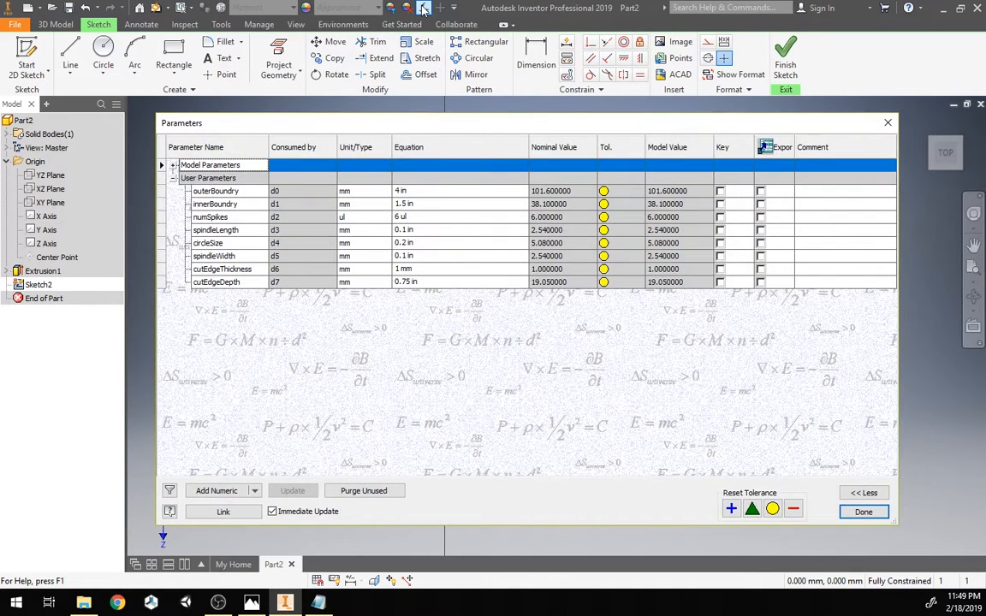
pyautogui.click(215, 492)
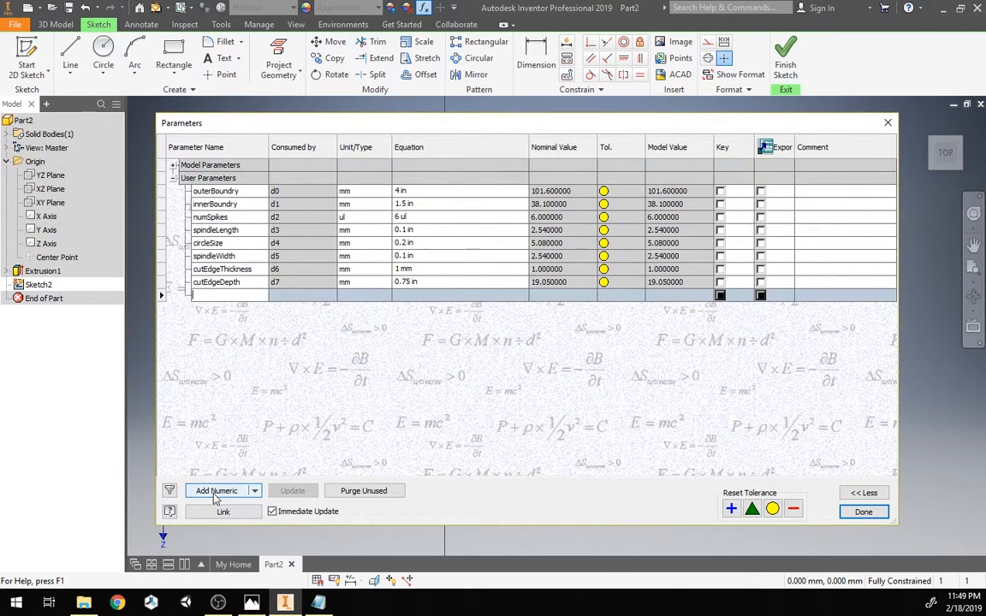
pyautogui.write('lipWidth')
pyautogui.press('Return')
pyautogui.write('5')
pyautogui.press('Return')
pyautogui.click(214, 499)
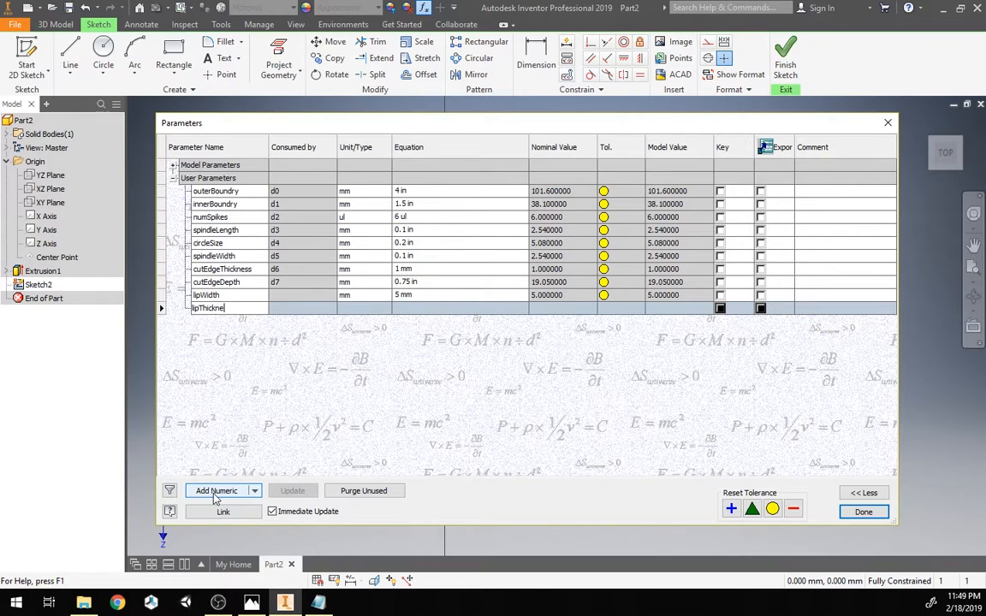
pyautogui.press('Tab')
pyautogui.press('Tab')
pyautogui.write('1')
pyautogui.press('Return')
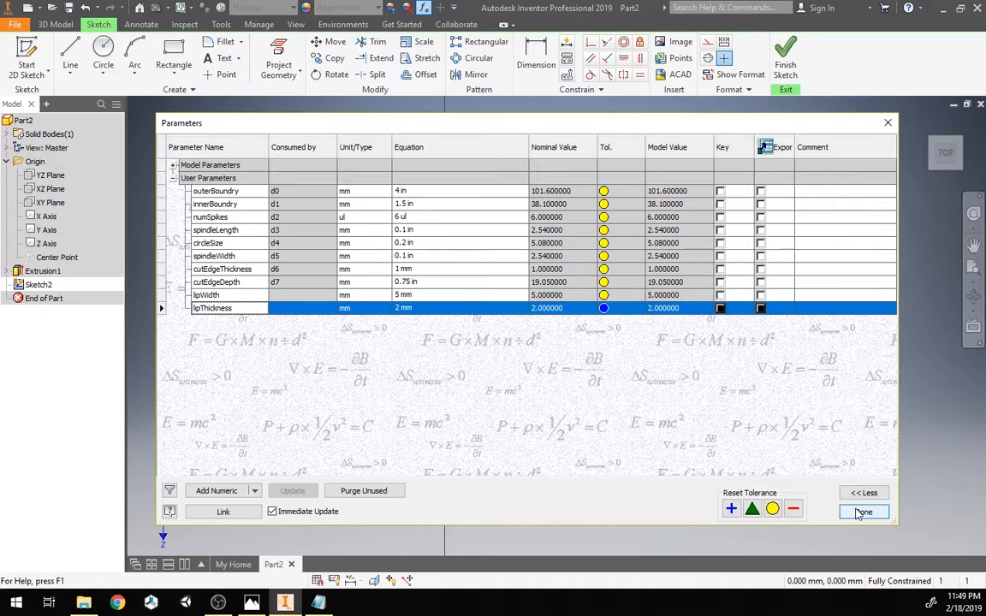
pyautogui.click(861, 574)
# Step: Offset the projected inner edges outward by the lipWidth parameter
pyautogui.click(421, 74)
pyautogui.click(407, 283)
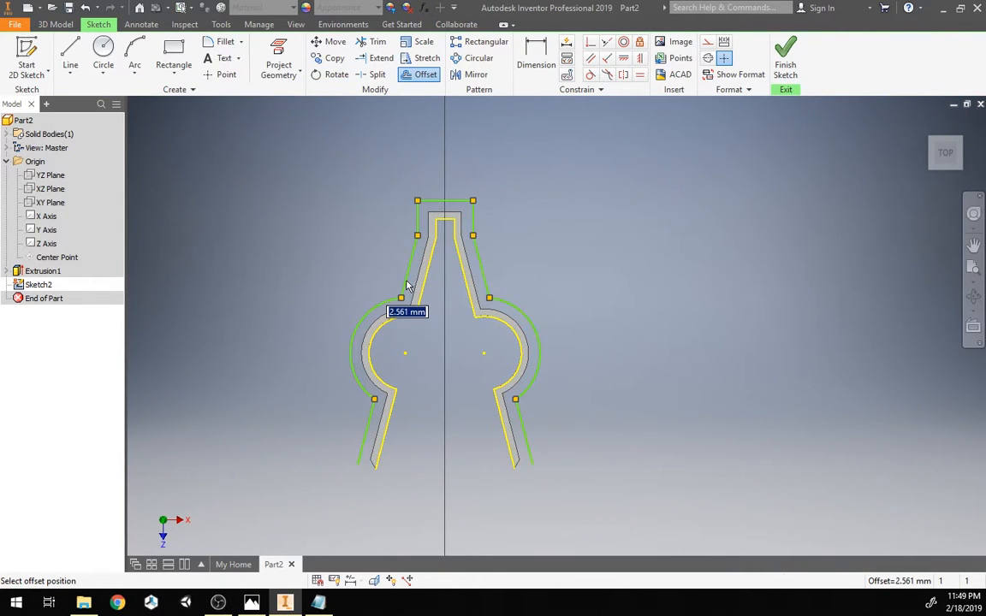
pyautogui.write('lipWidth')
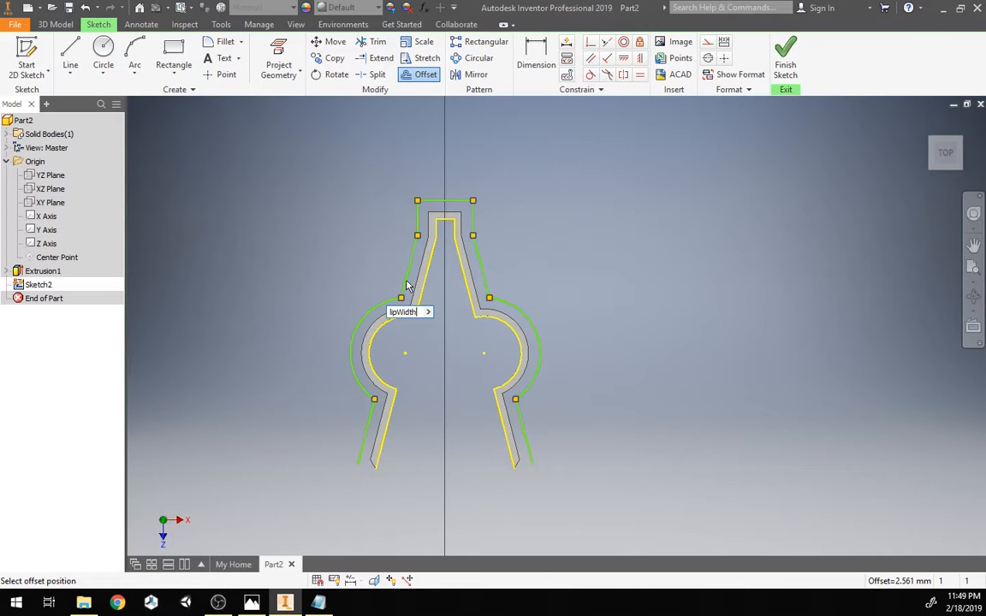
pyautogui.press('Return')
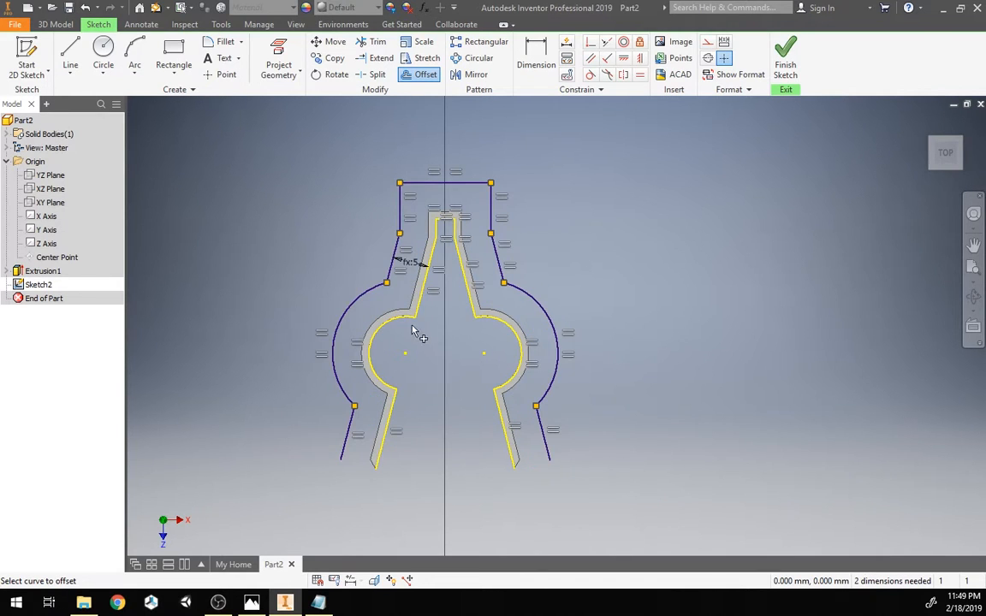
pyautogui.moveTo(445, 342); pyautogui.dragTo(461, 317, button='middle')
pyautogui.press('Escape')
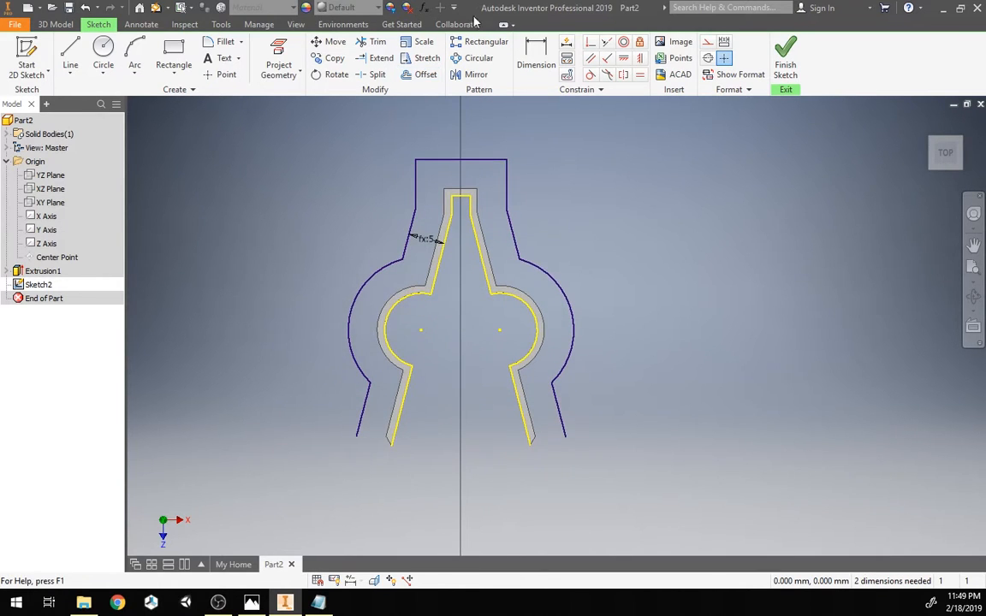
# Step: Set the lipWidth parameter's equation to 3.5 mm in the Parameters dialog
pyautogui.click(425, 7)
pyautogui.click(422, 297)
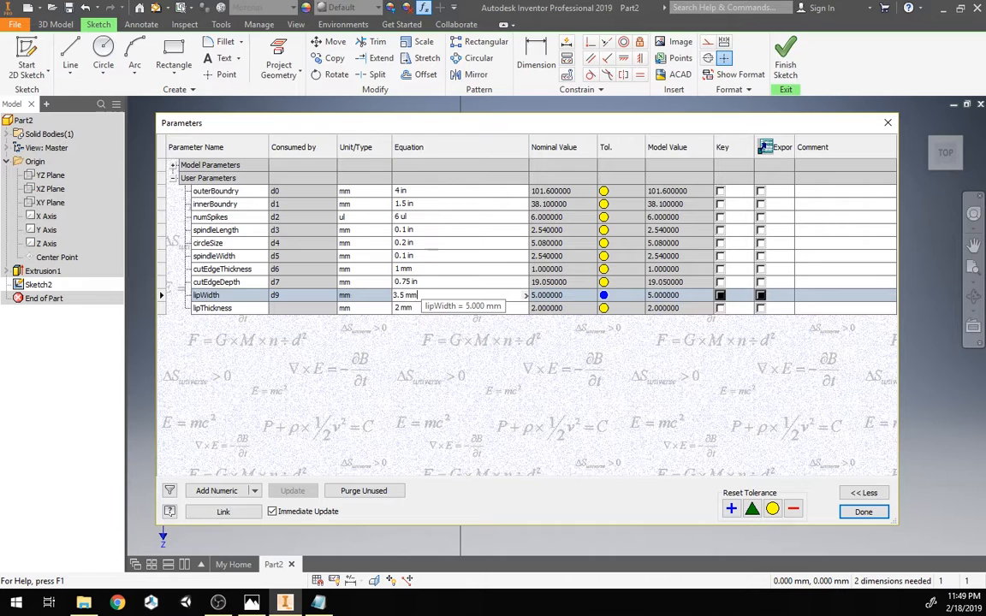
pyautogui.click(864, 512)
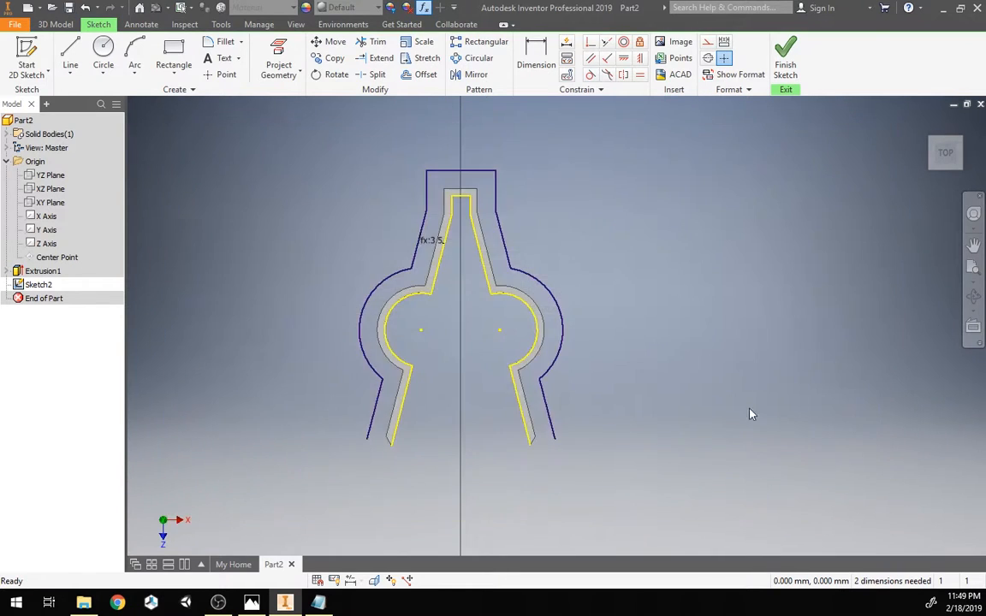
# Step: Draw a line extending outward from each spindle tip of the clip
pyautogui.scroll(-3, 432, 328)
pyautogui.moveTo(469, 336); pyautogui.dragTo(521, 332, button='middle')
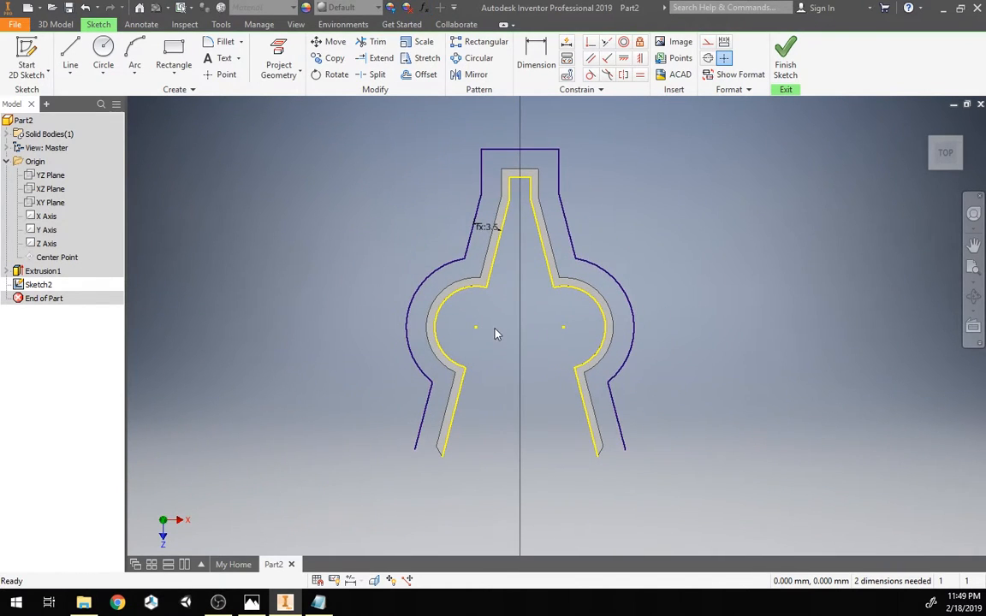
pyautogui.scroll(3, 446, 475)
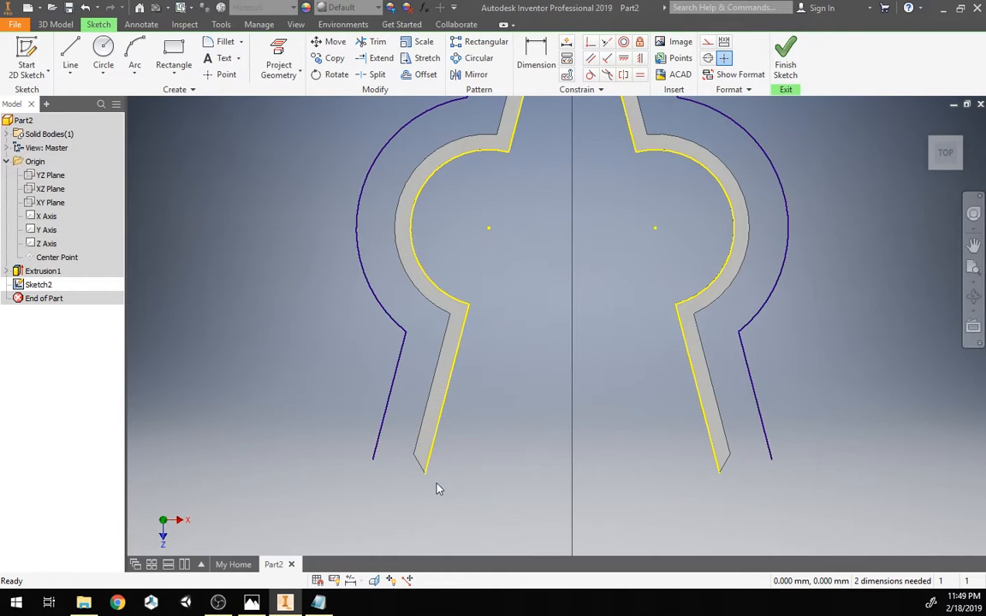
pyautogui.click(7, 271)
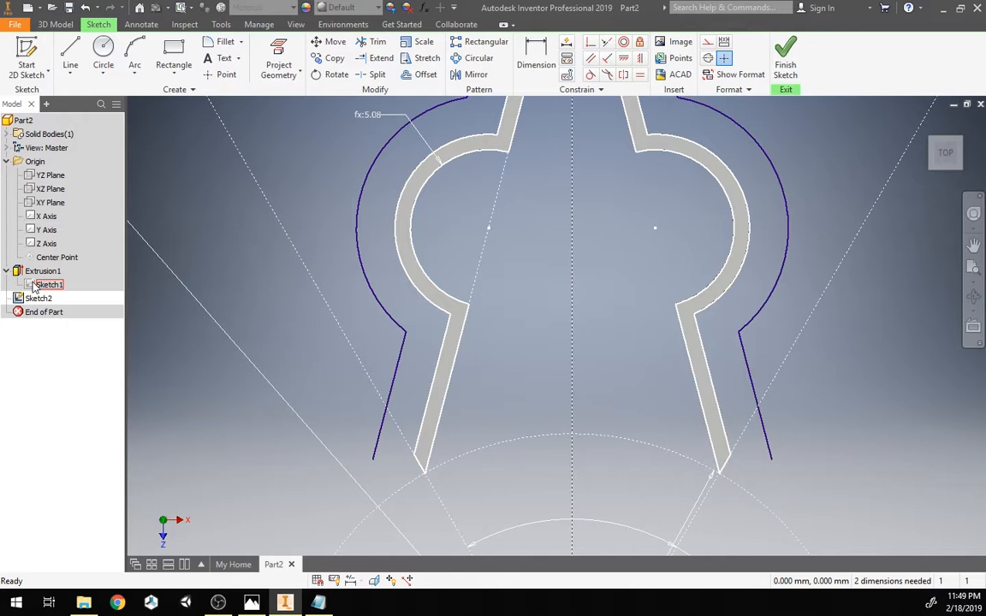
pyautogui.scroll(-3, 631, 427)
pyautogui.moveTo(568, 409); pyautogui.dragTo(481, 420, button='middle')
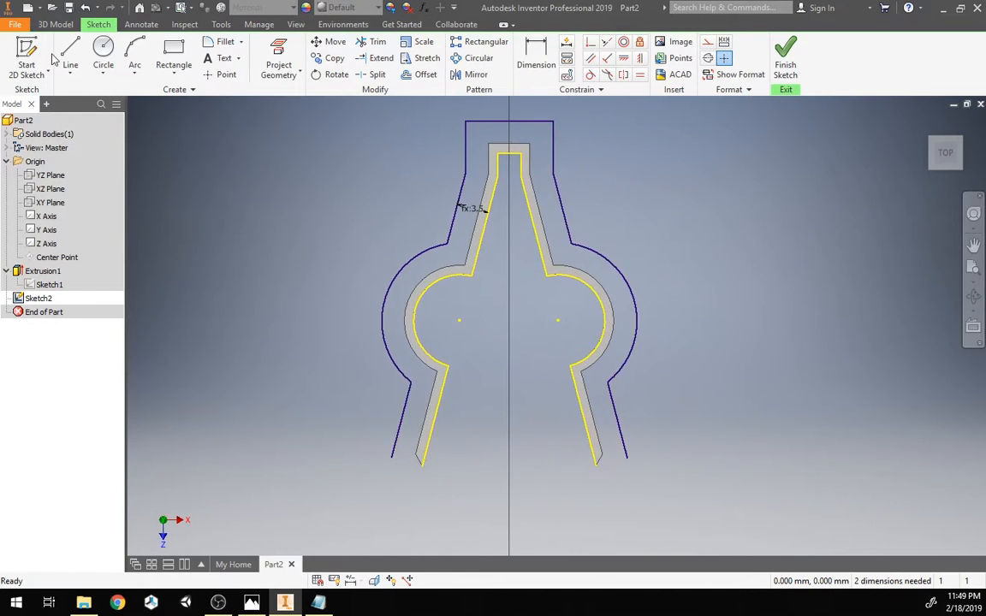
pyautogui.click(76, 58)
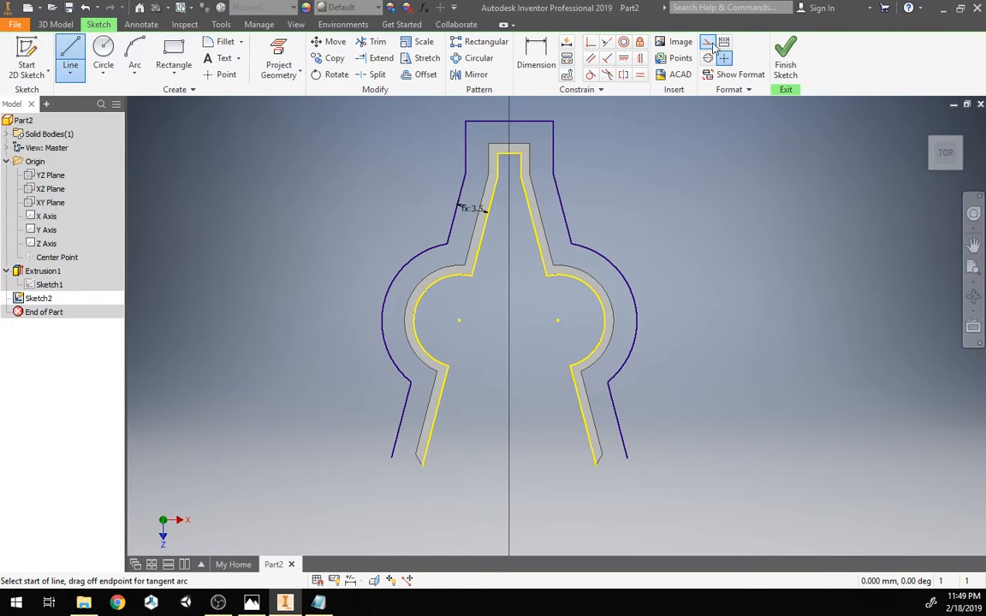
pyautogui.click(421, 465)
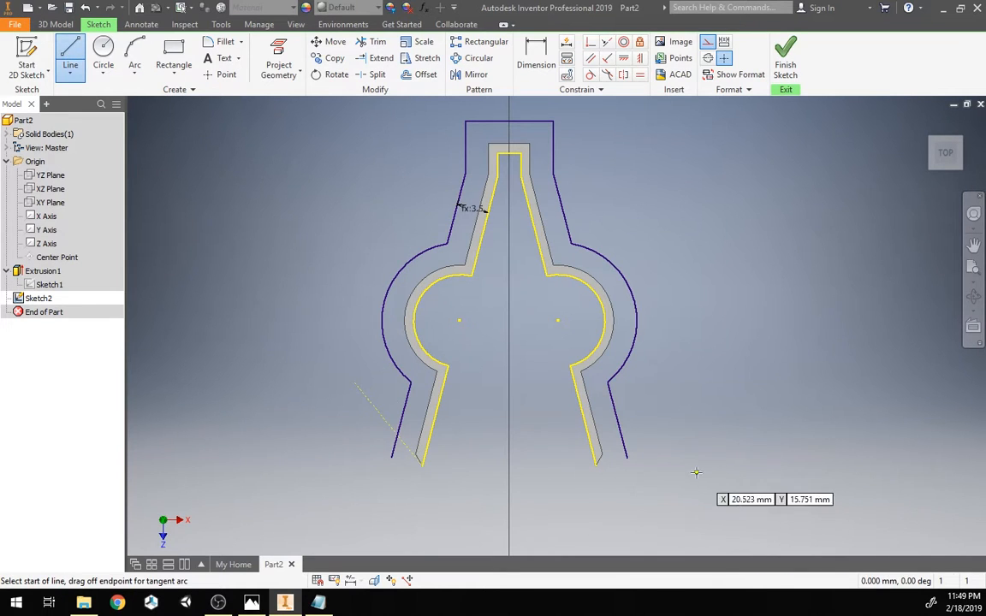
pyautogui.click(595, 465)
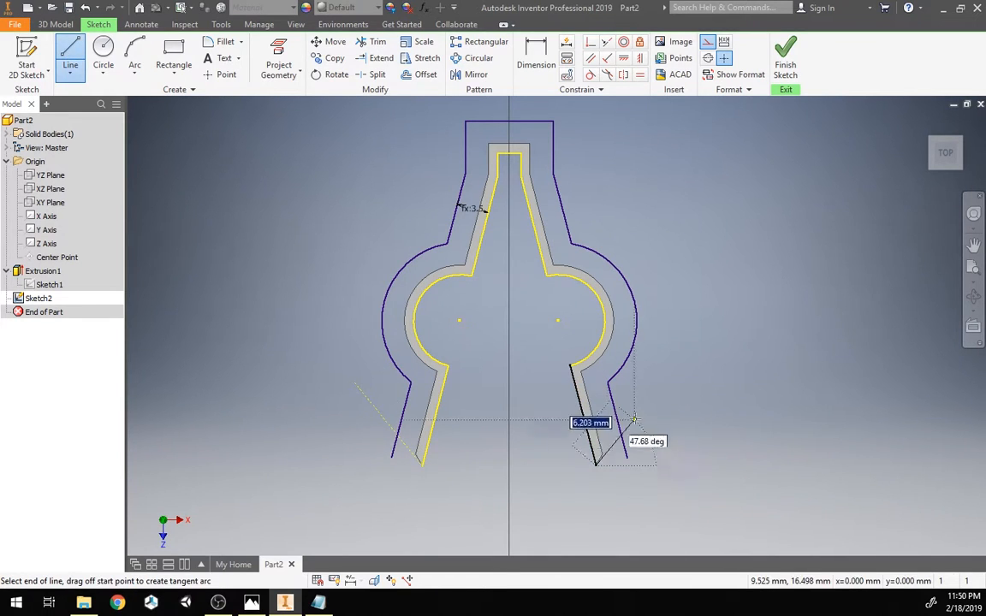
pyautogui.press('Escape')
# Step: Constrain each tip line collinear with the clip's end edge at that spindle tip
pyautogui.scroll(-6, 412, 437)
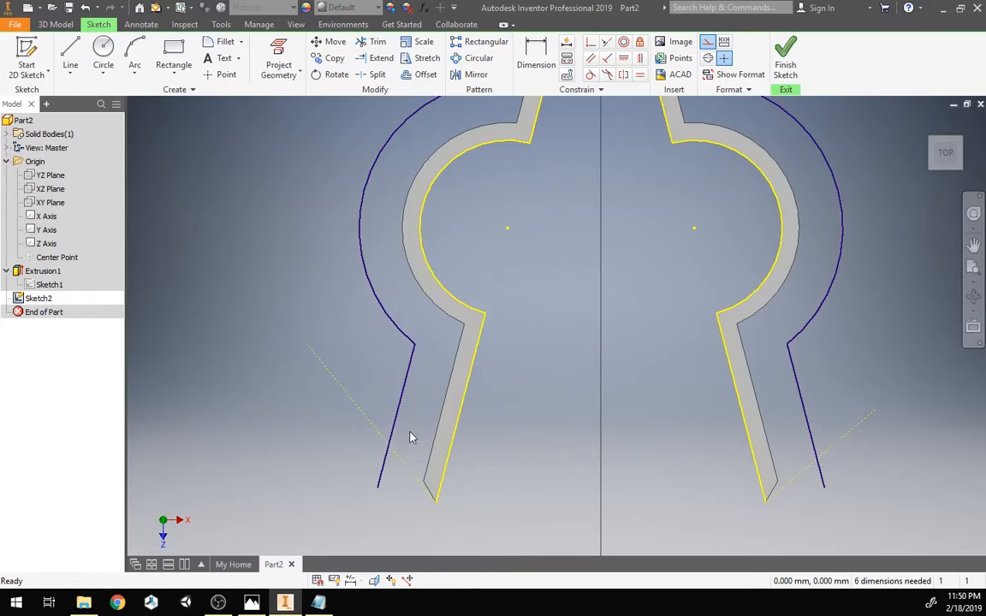
pyautogui.moveTo(390, 438)
pyautogui.mouseDown(button='middle')
pyautogui.moveTo(353, 362)
pyautogui.moveTo(302, 338)
pyautogui.mouseUp(button='middle')
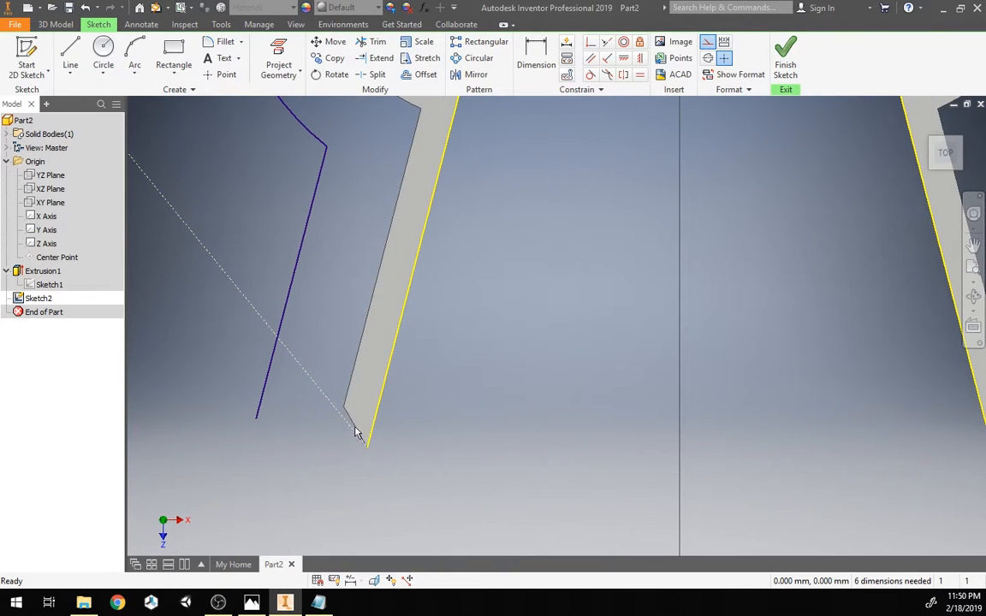
pyautogui.click(608, 44)
pyautogui.click(314, 386)
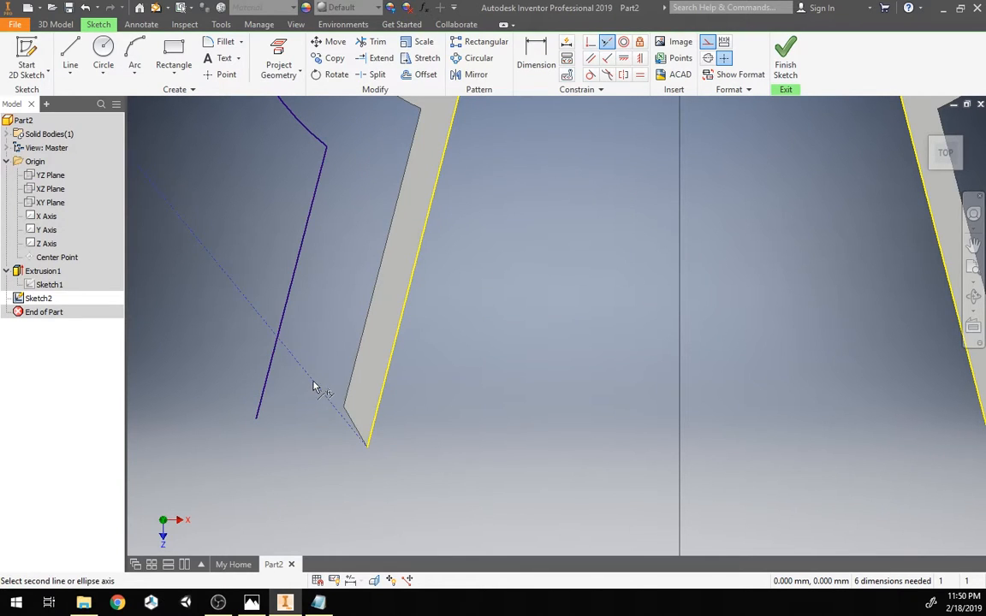
pyautogui.click(348, 417)
pyautogui.scroll(4, 382, 454)
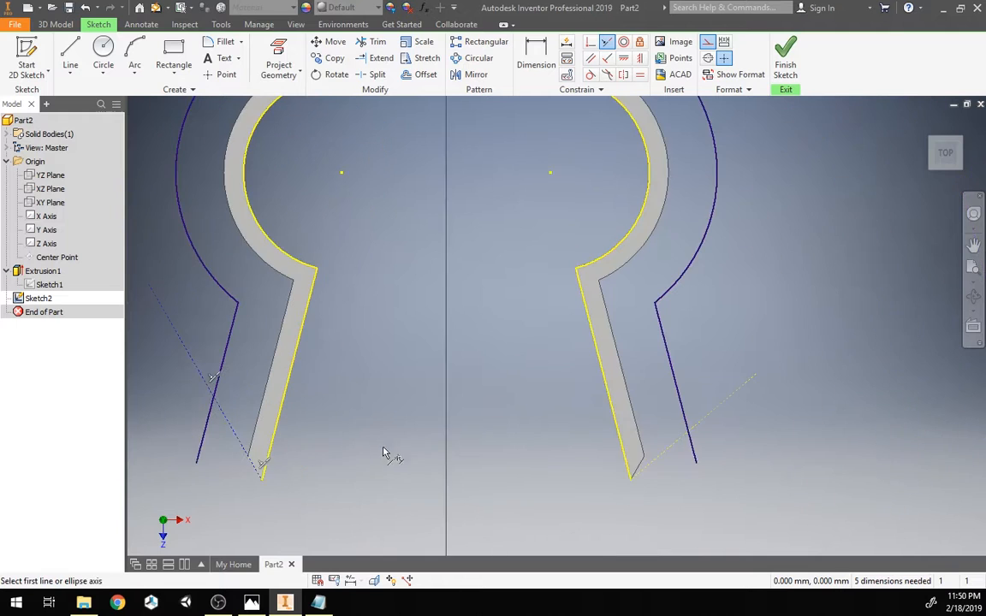
pyautogui.click(640, 468)
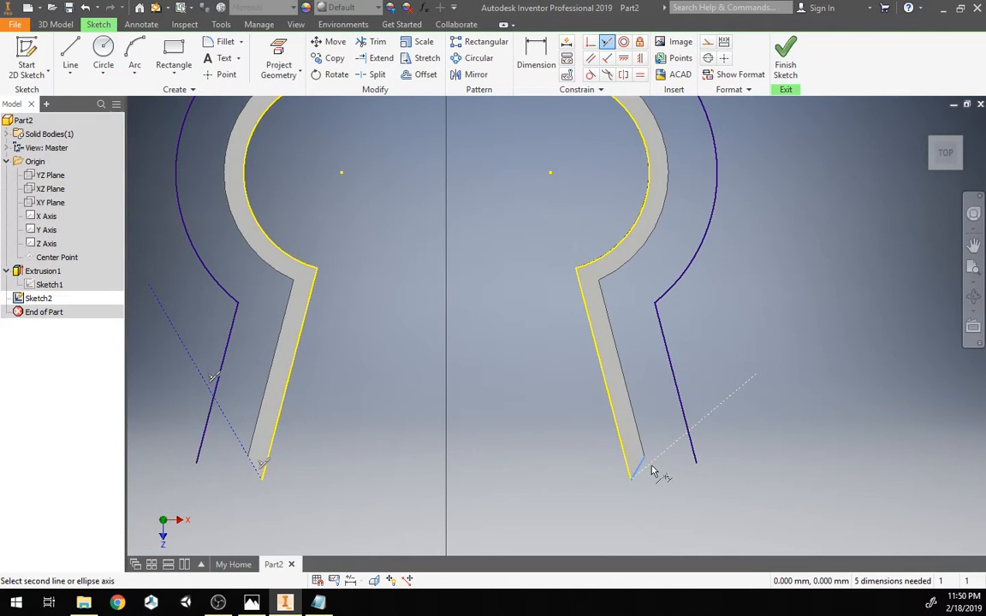
pyautogui.click(652, 469)
pyautogui.moveTo(386, 457); pyautogui.dragTo(452, 470, button='middle')
pyautogui.press('Escape')
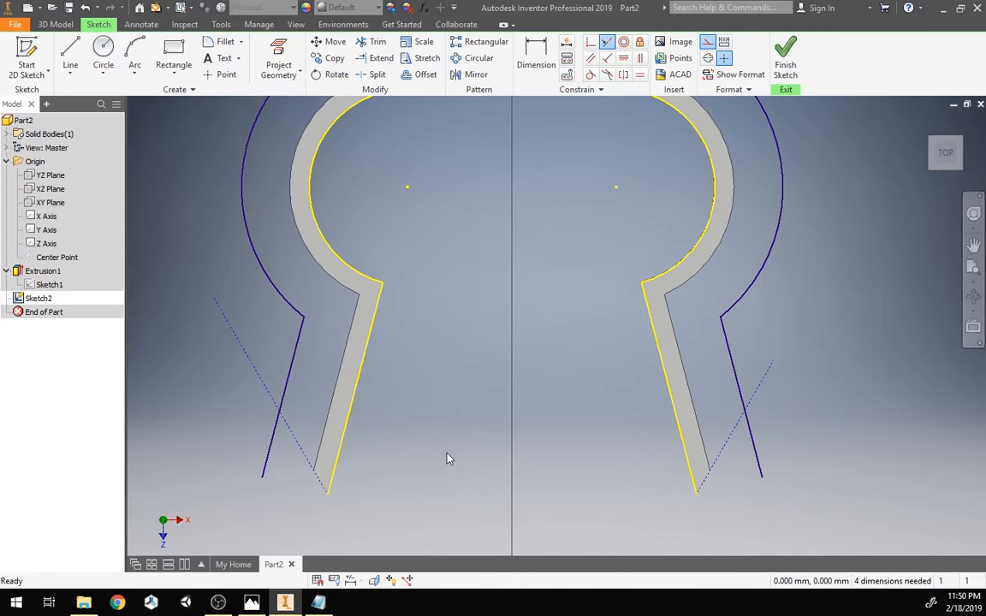
# Step: Split both outer lip lines where they cross the tip lines
pyautogui.moveTo(451, 399)
pyautogui.mouseDown(button='middle')
pyautogui.moveTo(438, 471)
pyautogui.moveTo(423, 474)
pyautogui.moveTo(423, 459)
pyautogui.mouseUp(button='middle')
pyautogui.scroll(-3, 415, 471)
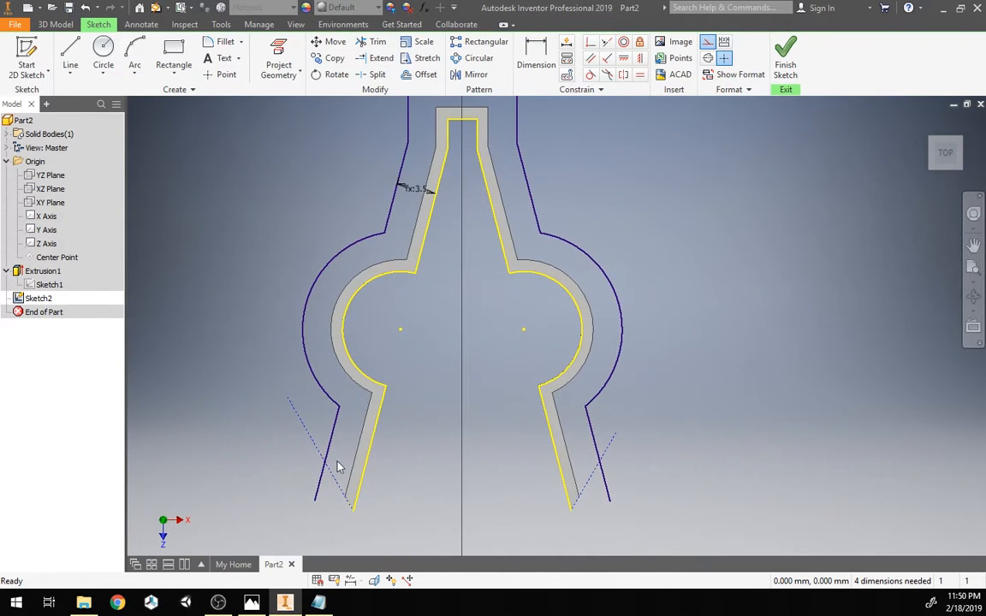
pyautogui.scroll(2, 424, 441)
pyautogui.moveTo(442, 439); pyautogui.dragTo(466, 390, button='middle')
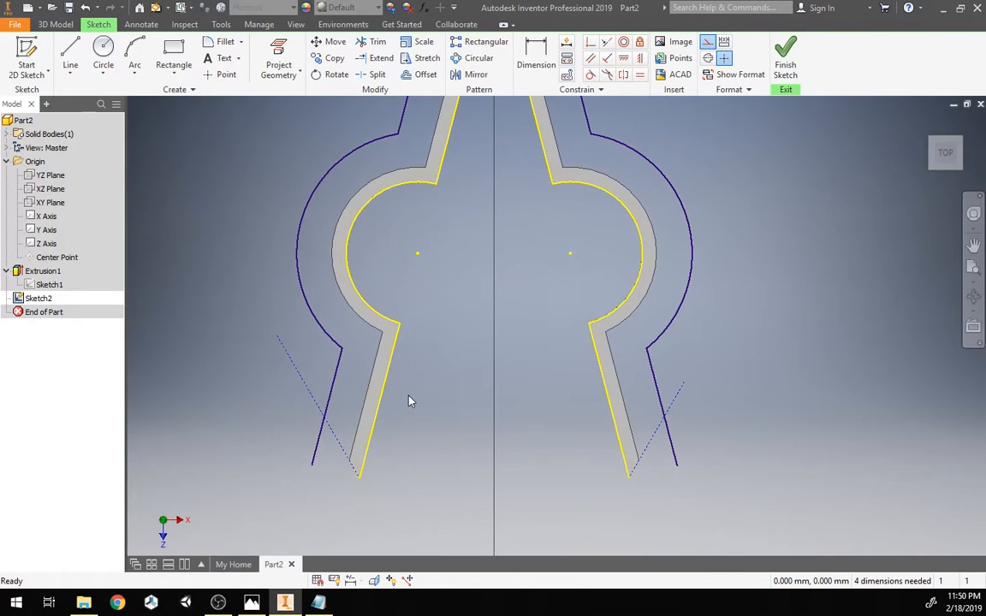
pyautogui.click(377, 77)
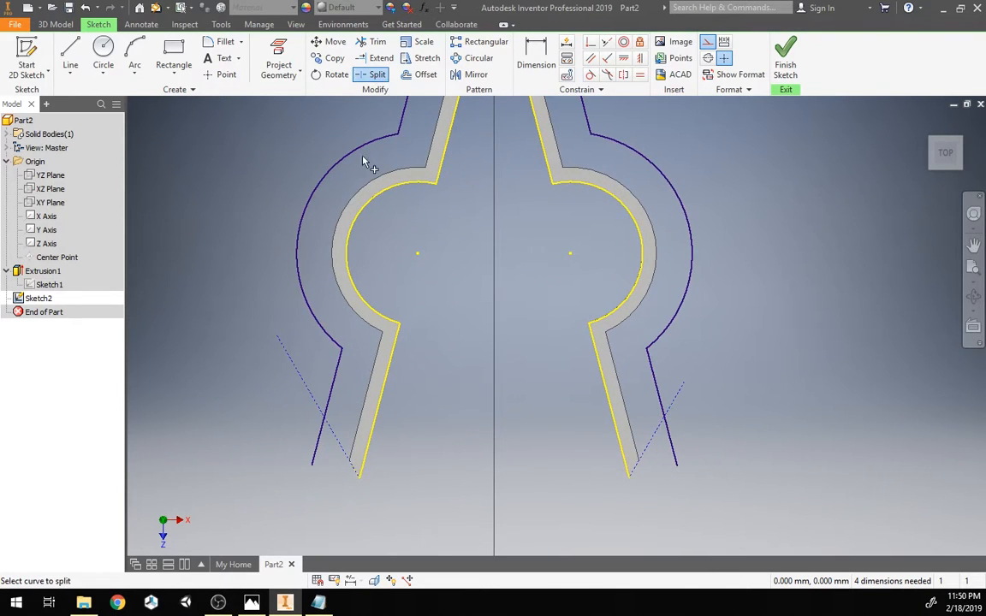
pyautogui.click(326, 427)
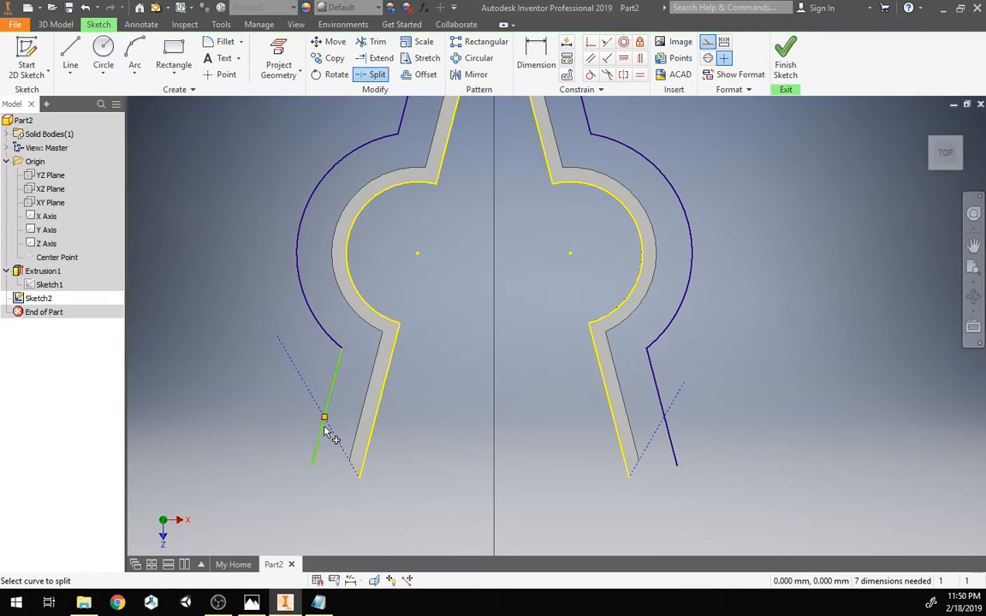
pyautogui.click(670, 433)
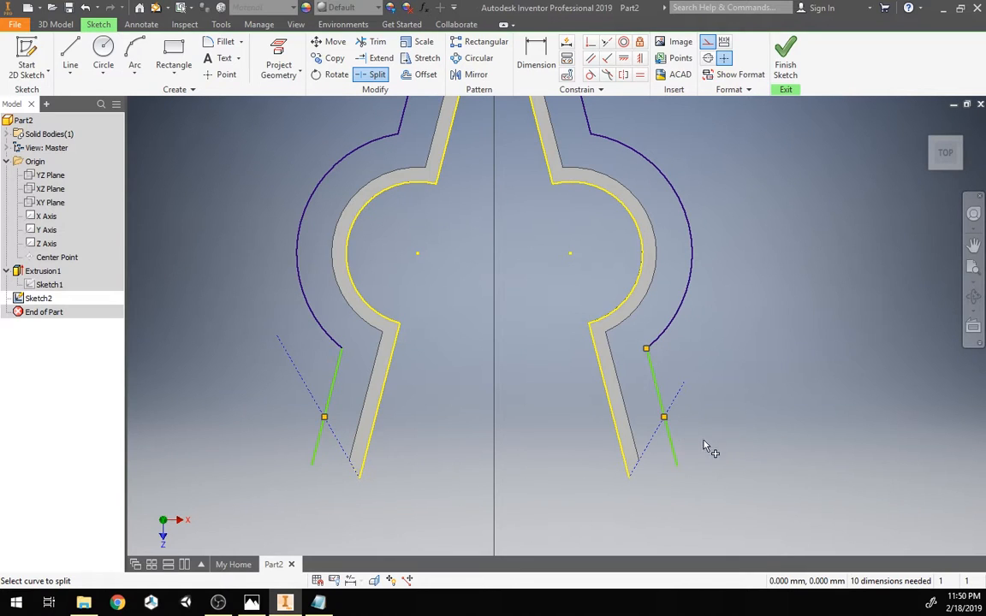
pyautogui.press('Escape')
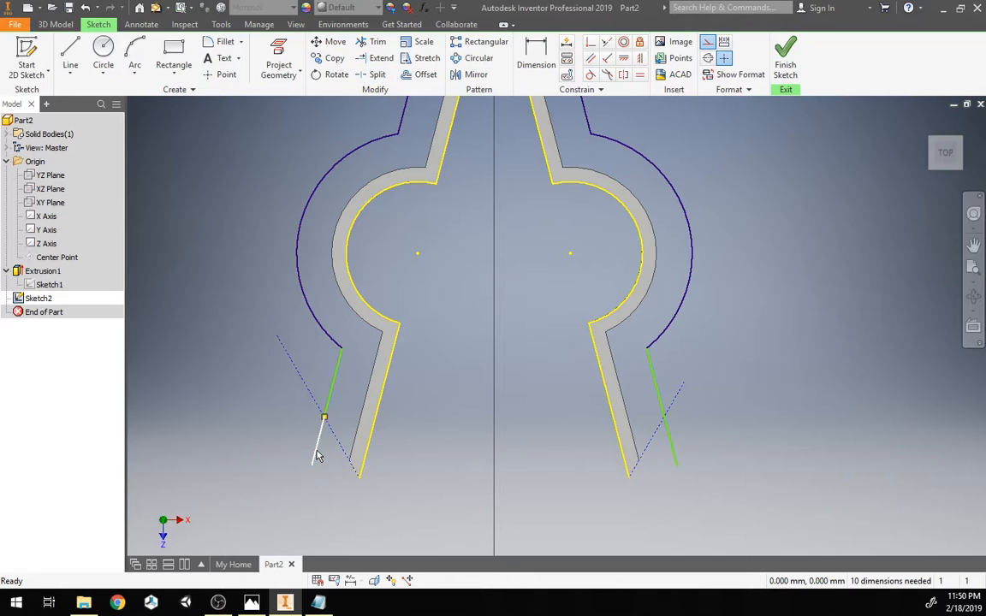
# Step: Delete the split-off lip line ends beyond the tip lines on both sides
pyautogui.click(318, 460)
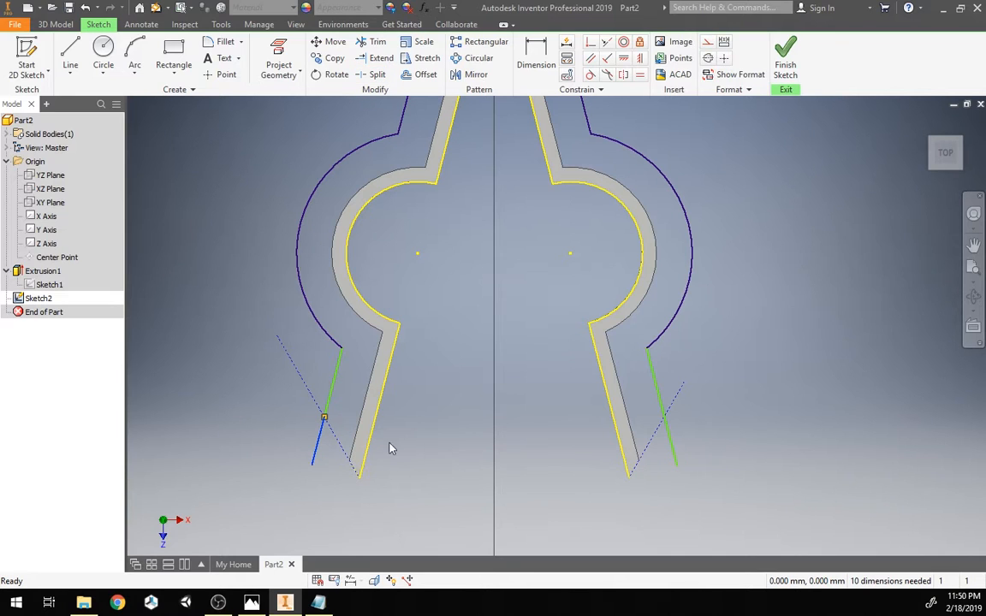
pyautogui.press('Delete')
pyautogui.click(674, 458)
pyautogui.press('Delete')
# Step: Make the two trimmed lip lines symmetric about the Z Axis
pyautogui.moveTo(328, 397); pyautogui.dragTo(342, 382)
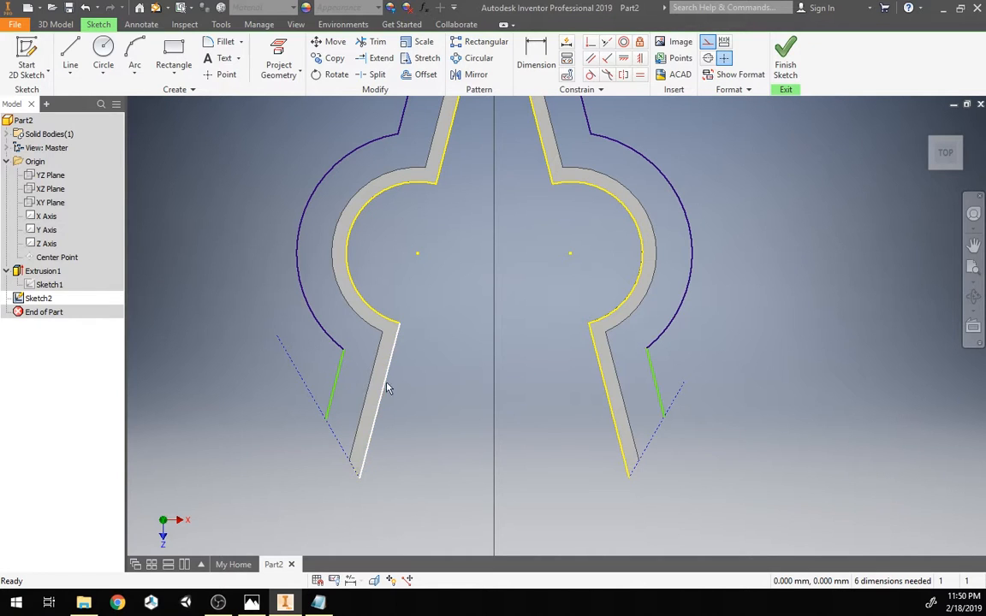
pyautogui.click(624, 75)
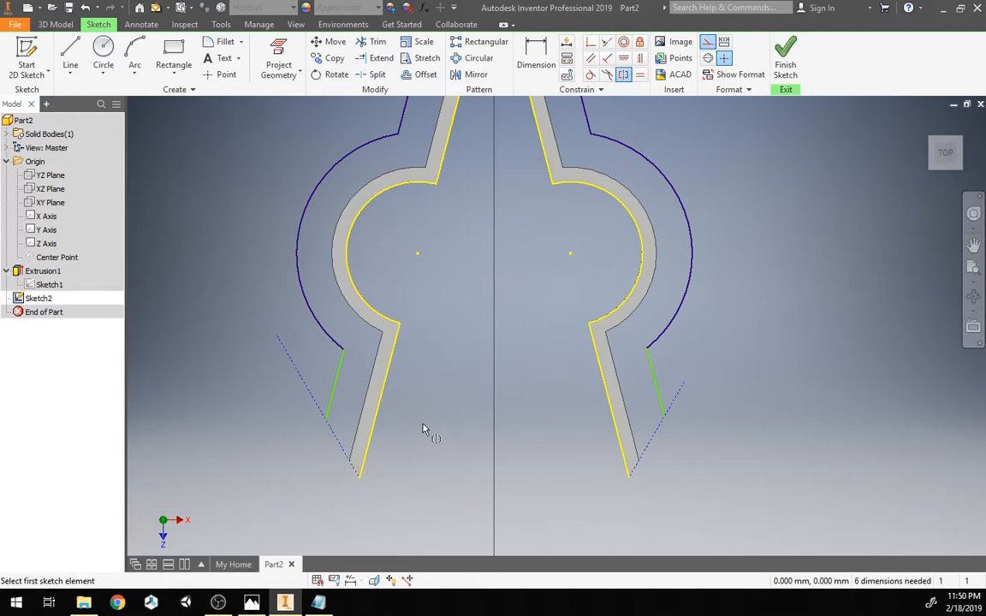
pyautogui.click(336, 396)
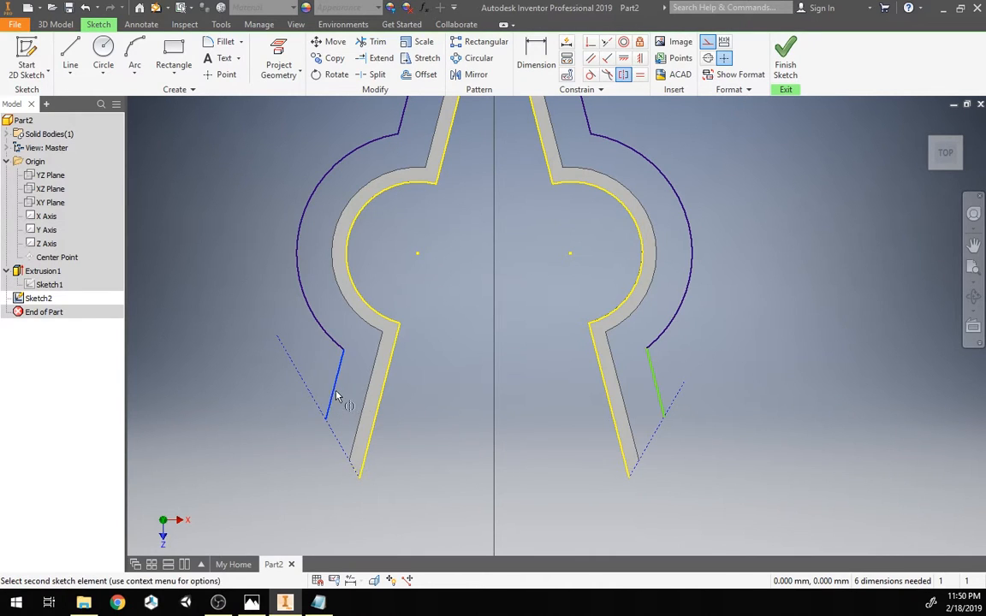
pyautogui.click(654, 379)
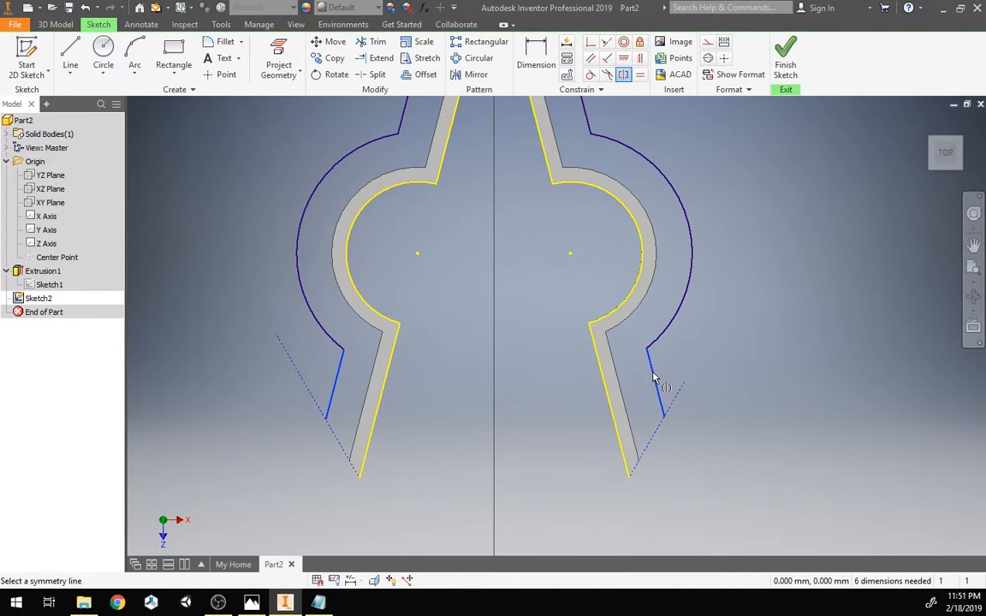
pyautogui.click(39, 244)
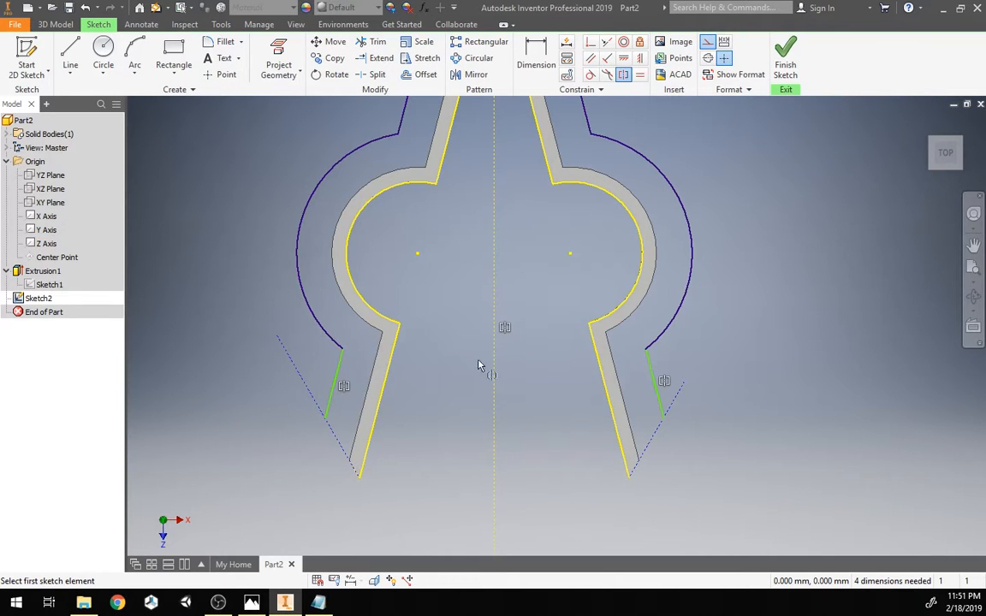
pyautogui.moveTo(336, 376)
pyautogui.mouseDown()
pyautogui.moveTo(343, 390)
pyautogui.moveTo(326, 357)
pyautogui.moveTo(360, 395)
pyautogui.moveTo(337, 368)
pyautogui.moveTo(359, 385)
pyautogui.moveTo(349, 377)
pyautogui.mouseUp()
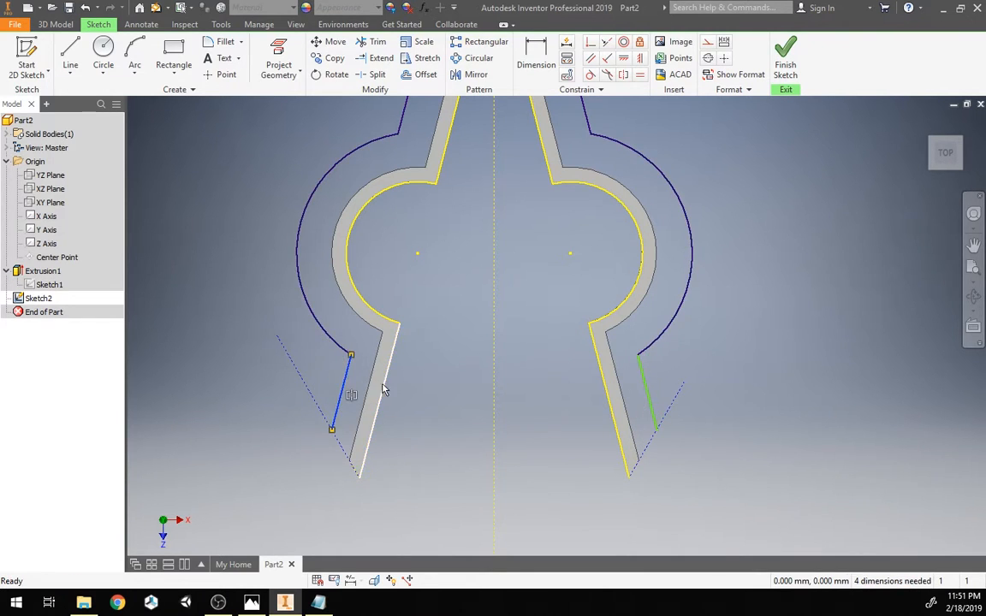
pyautogui.click(469, 436)
pyautogui.click(536, 59)
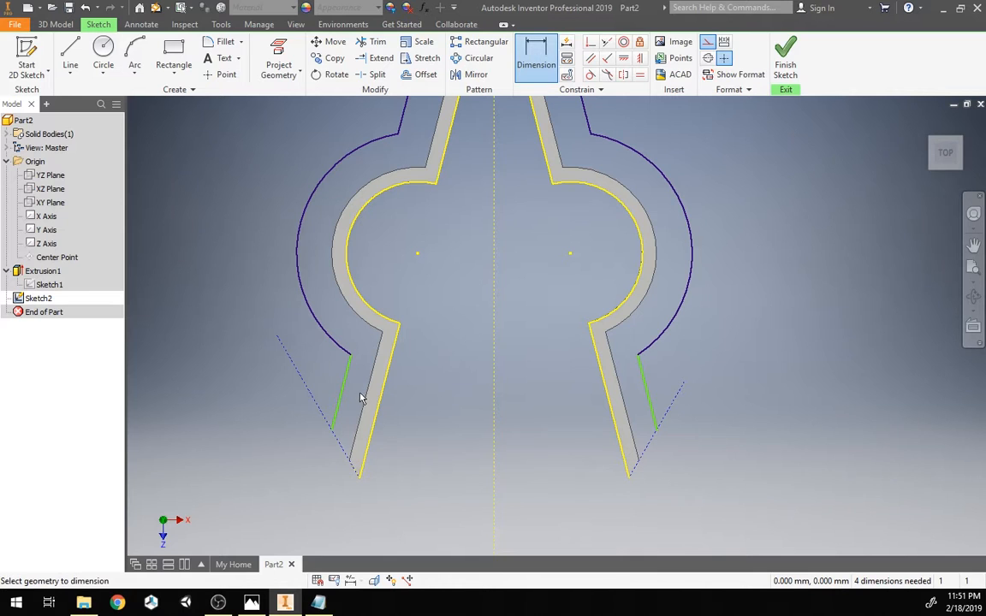
pyautogui.click(341, 395)
pyautogui.click(377, 433)
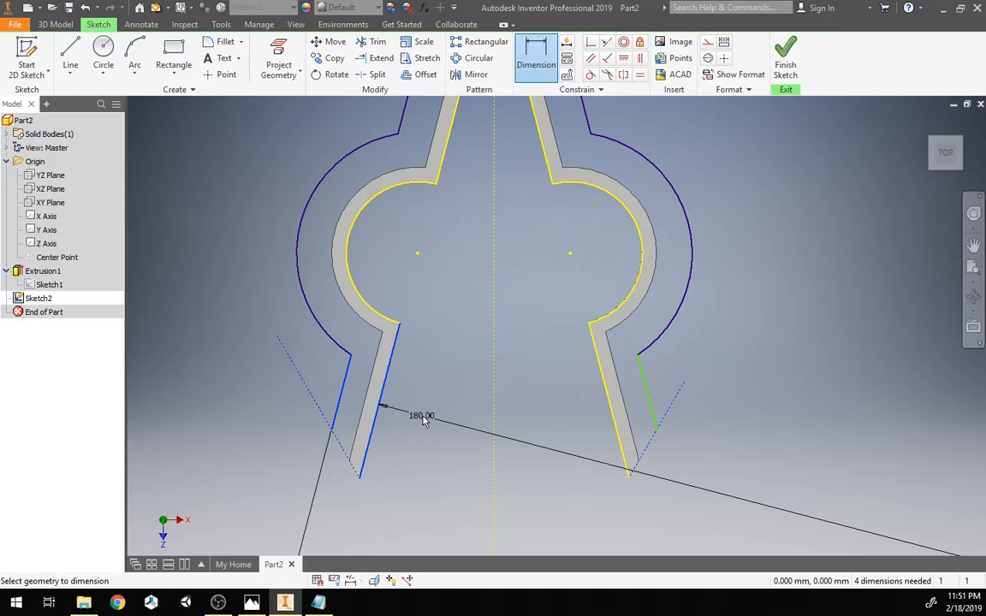
pyautogui.press('Escape')
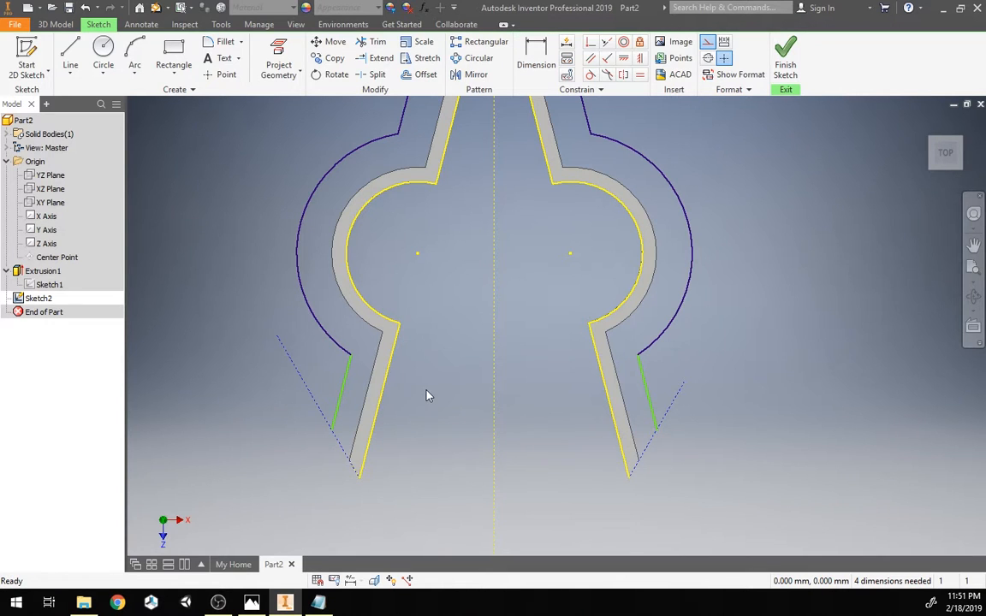
# Step: Constrain the left lip line parallel to the clip's outer edge
pyautogui.click(591, 59)
pyautogui.click(340, 400)
pyautogui.click(389, 390)
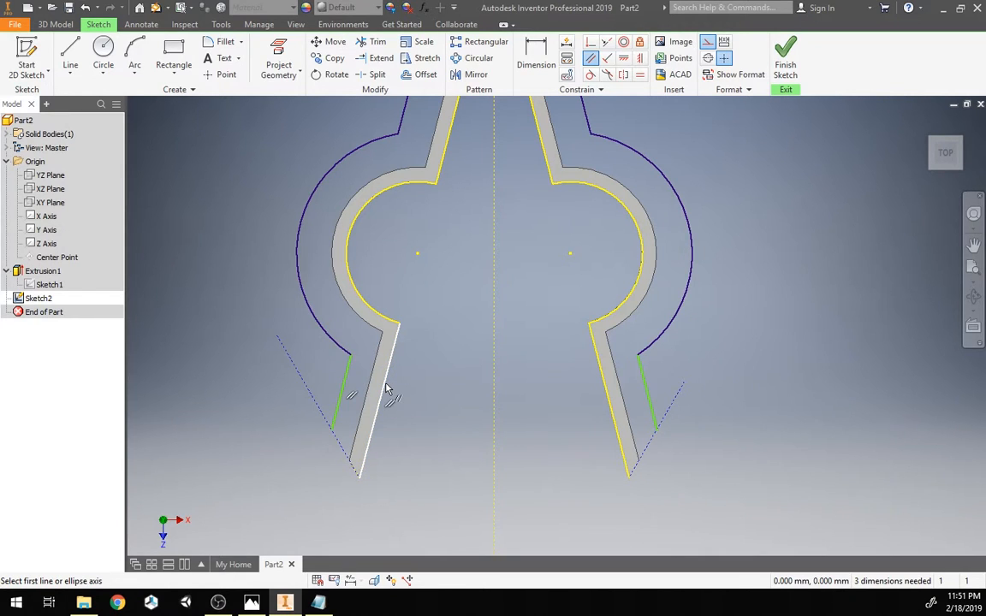
pyautogui.press('Escape')
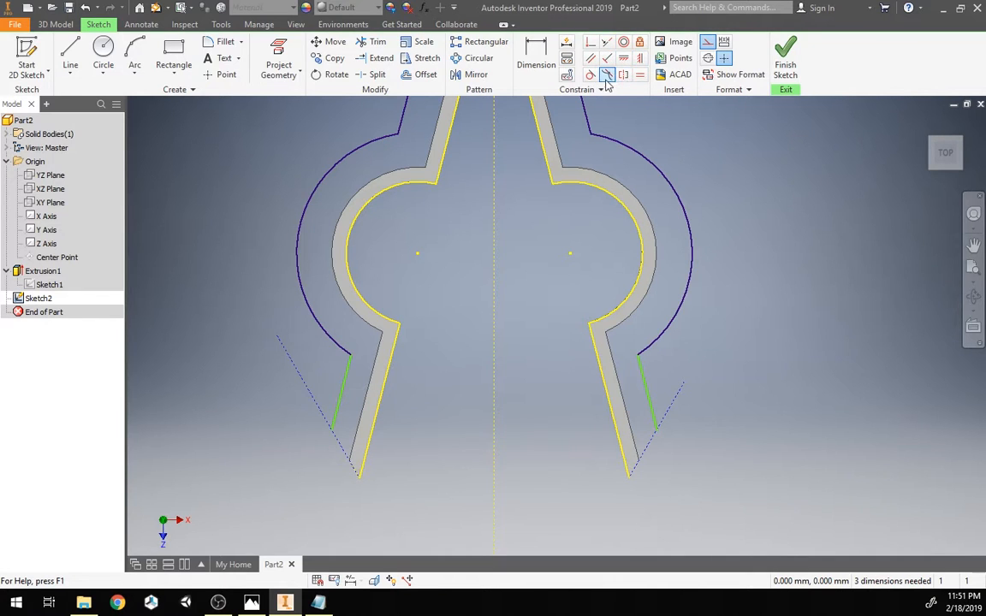
# Step: Dimension the offset between the left lip line and the clip's outer edge, driven by the 3.5 mm lip width parameter
pyautogui.click(536, 58)
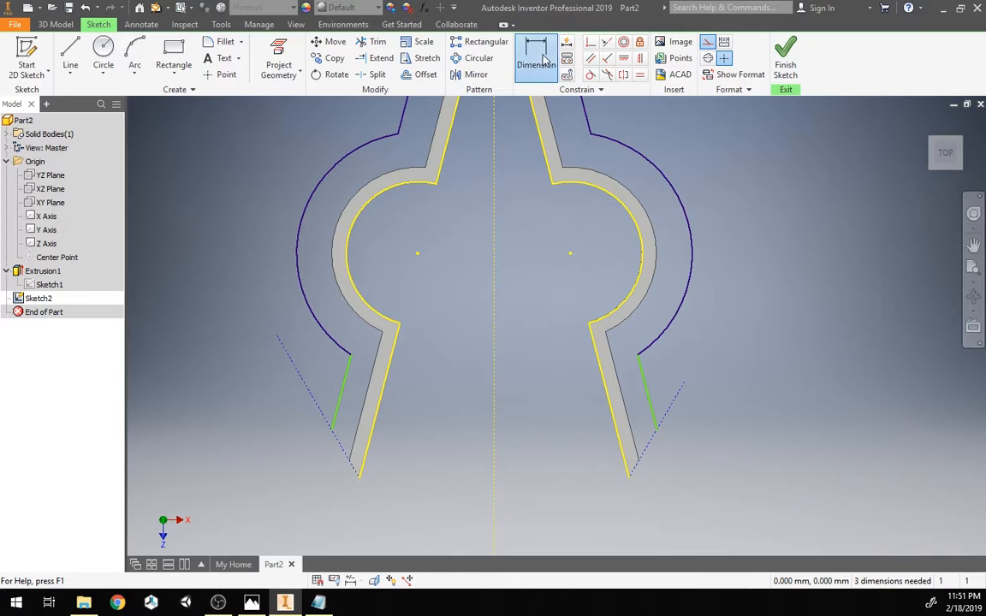
pyautogui.click(379, 404)
pyautogui.click(324, 372)
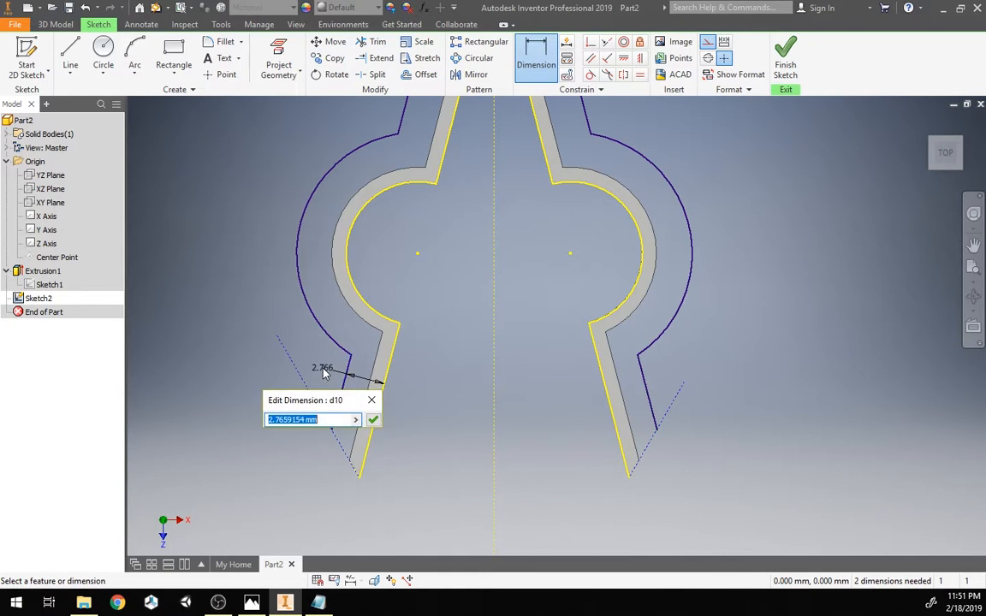
pyautogui.press('BackSpace')
pyautogui.press('Return')
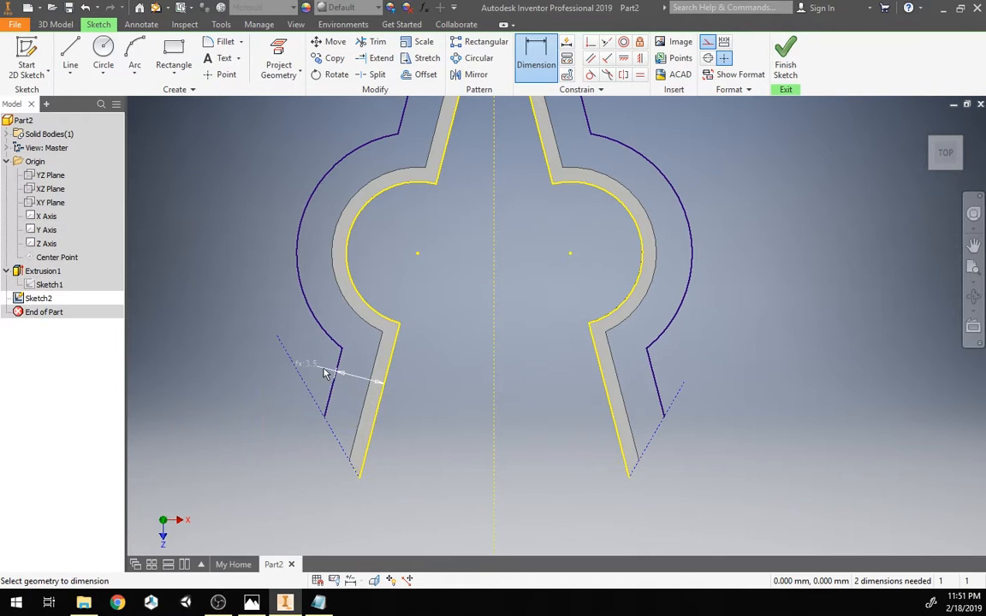
pyautogui.press('Escape')
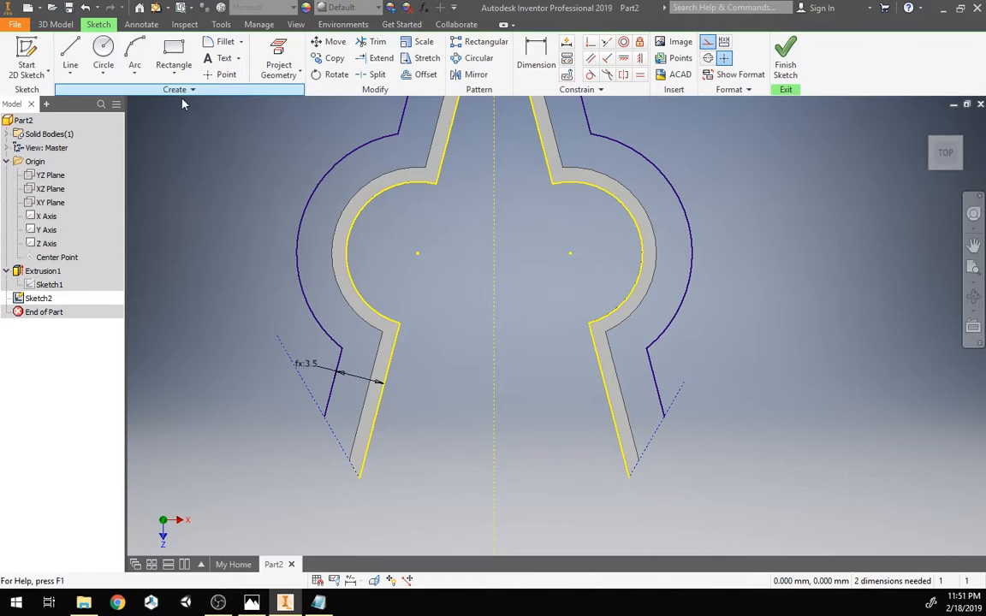
# Step: Make the loose lower ends of both lip lines coincident with the tip lines on each side
pyautogui.click(590, 41)
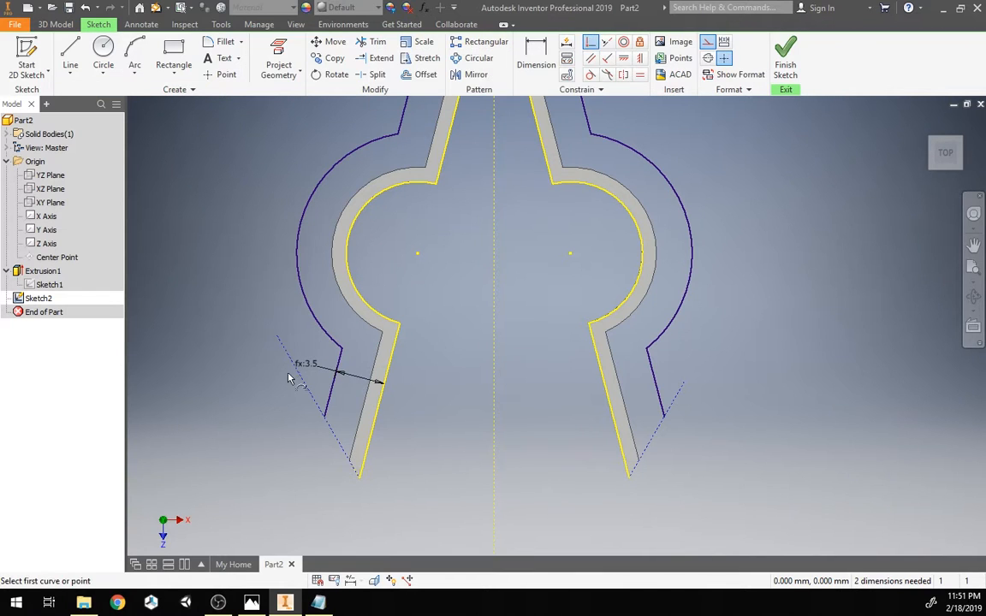
pyautogui.click(277, 336)
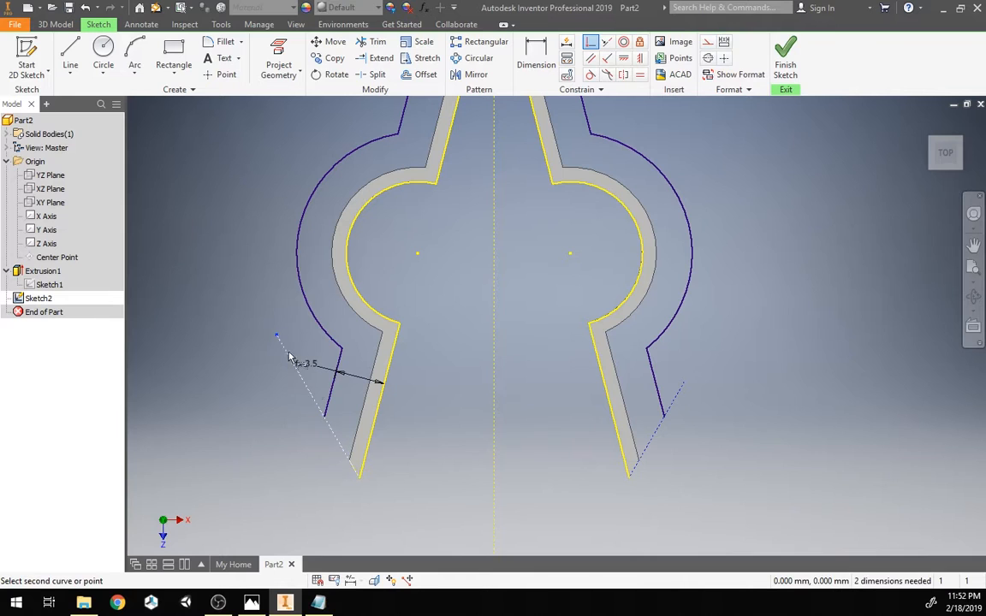
pyautogui.click(325, 423)
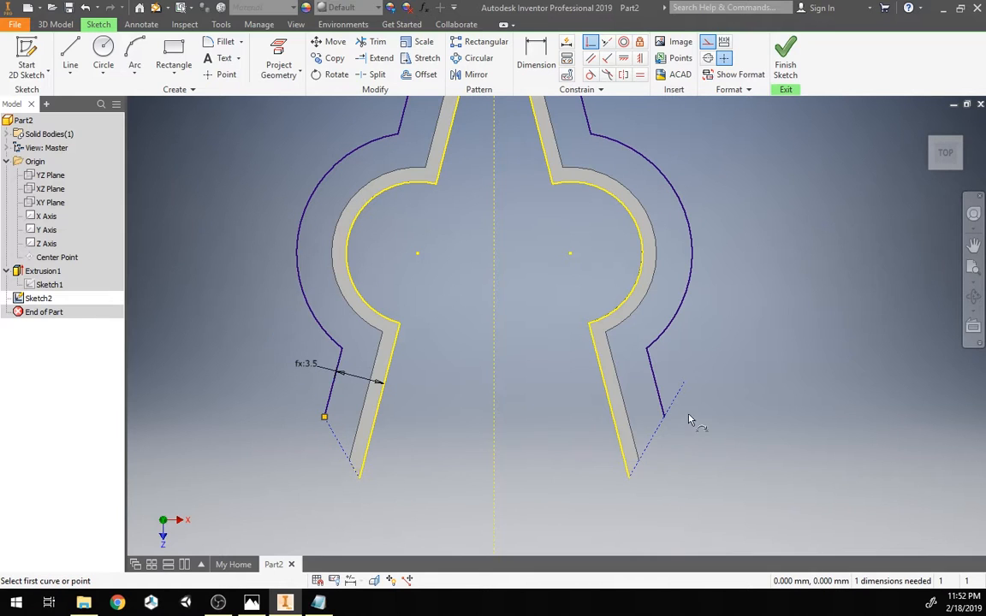
pyautogui.click(685, 382)
pyautogui.click(667, 419)
pyautogui.press('Escape')
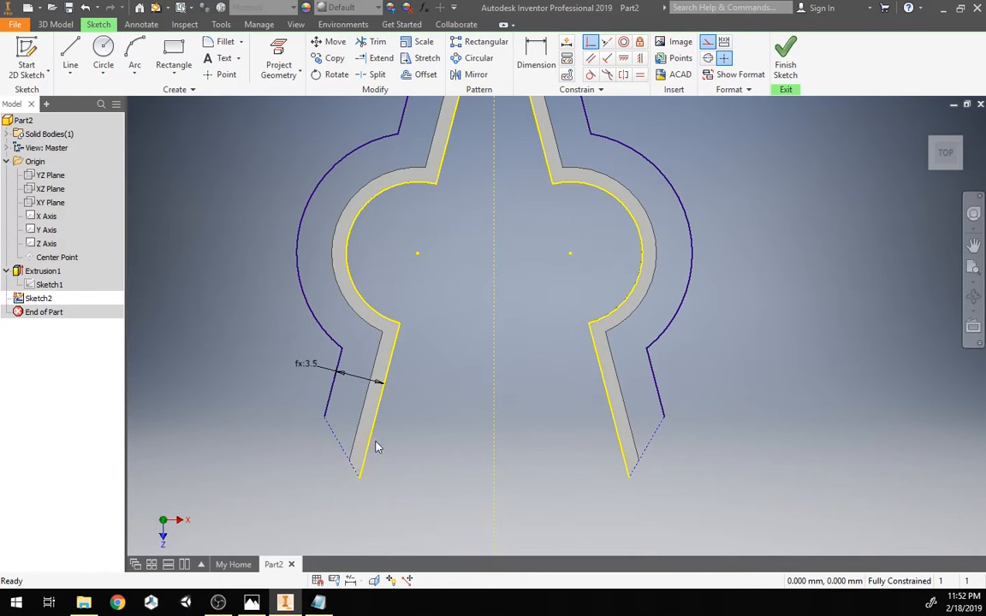
# Step: Convert the short tip line segments on both sides from construction to normal geometry to close the lip profile
pyautogui.click(338, 442)
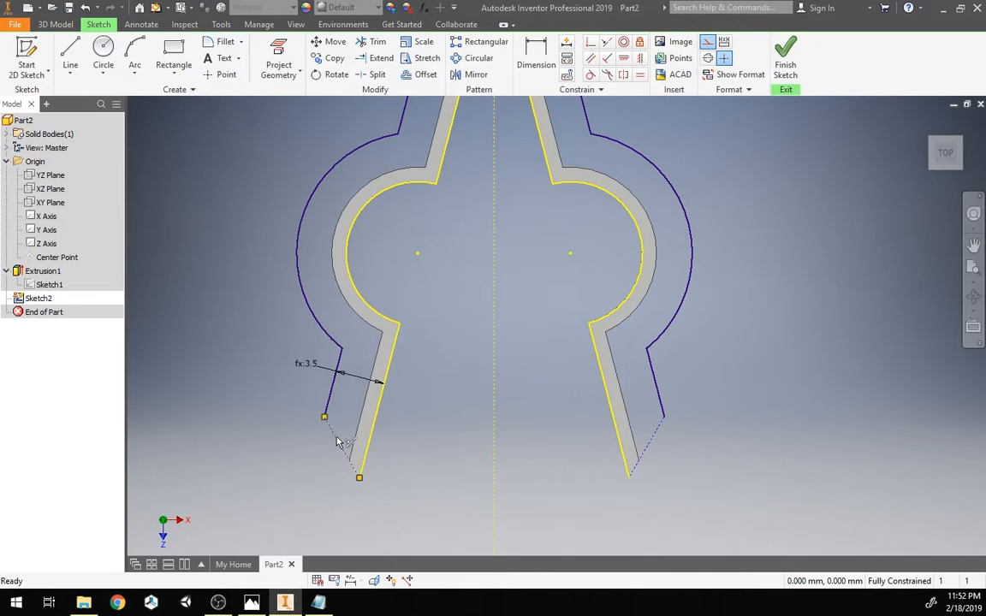
pyautogui.click(708, 43)
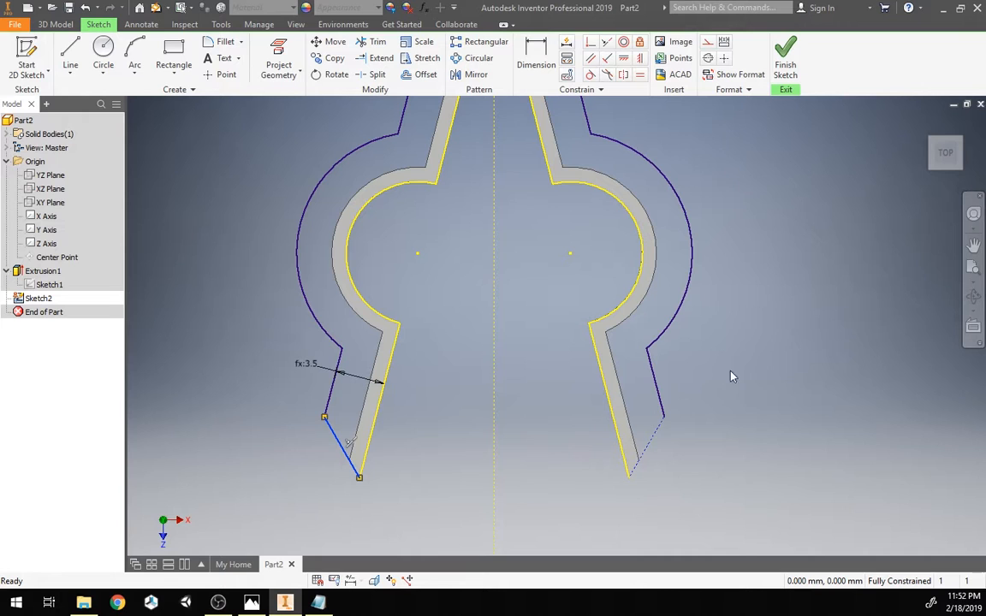
pyautogui.click(655, 440)
pyautogui.click(708, 43)
# Step: Finish the lip sketch
pyautogui.scroll(3, 777, 342)
pyautogui.moveTo(778, 342); pyautogui.dragTo(687, 408, button='middle')
pyautogui.scroll(-3, 621, 387)
pyautogui.scroll(3, 489, 356)
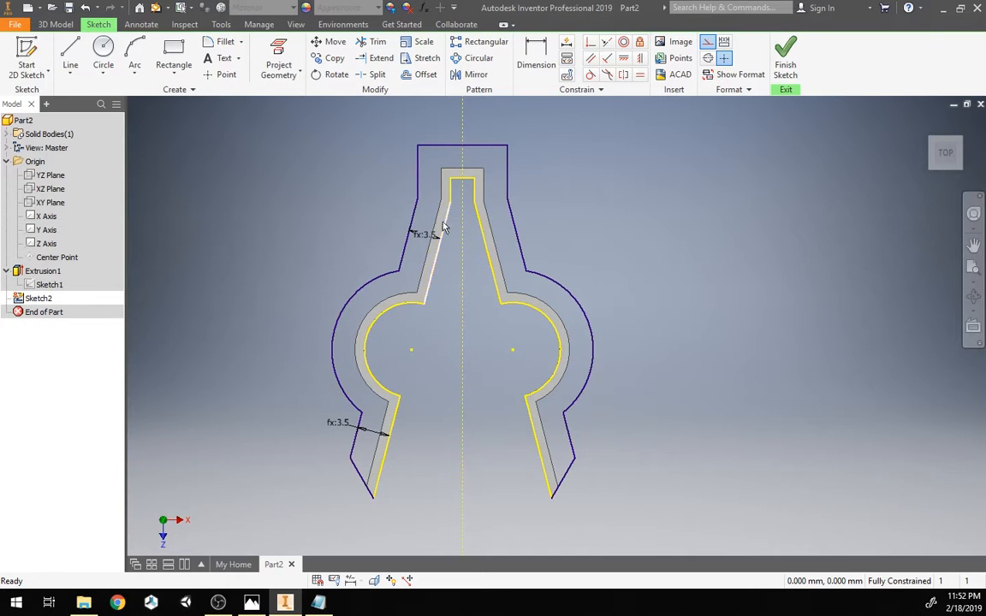
pyautogui.click(786, 62)
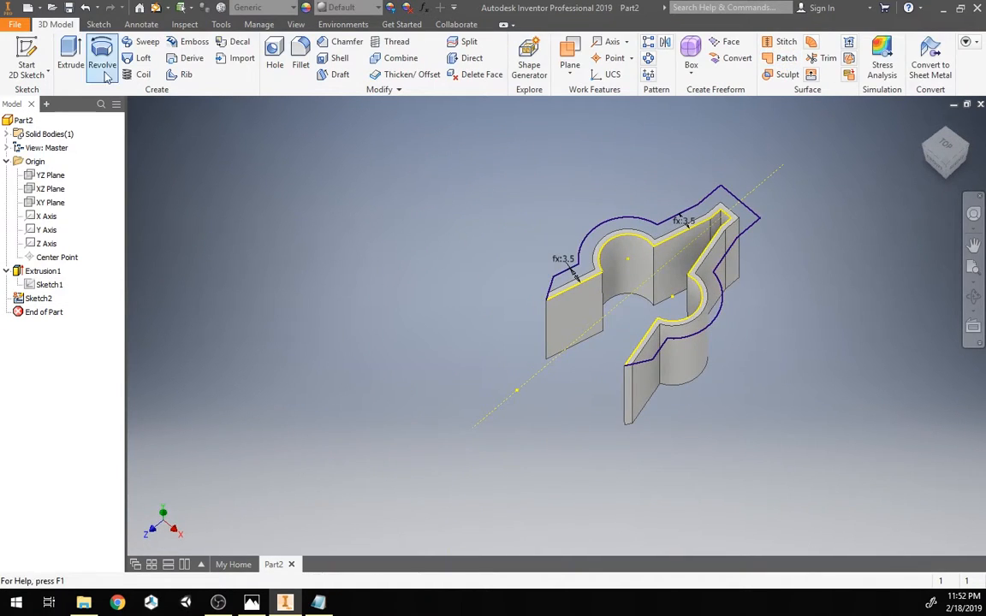
# Step: Extrude the lip profile by the lipThickness parameter
pyautogui.click(71, 60)
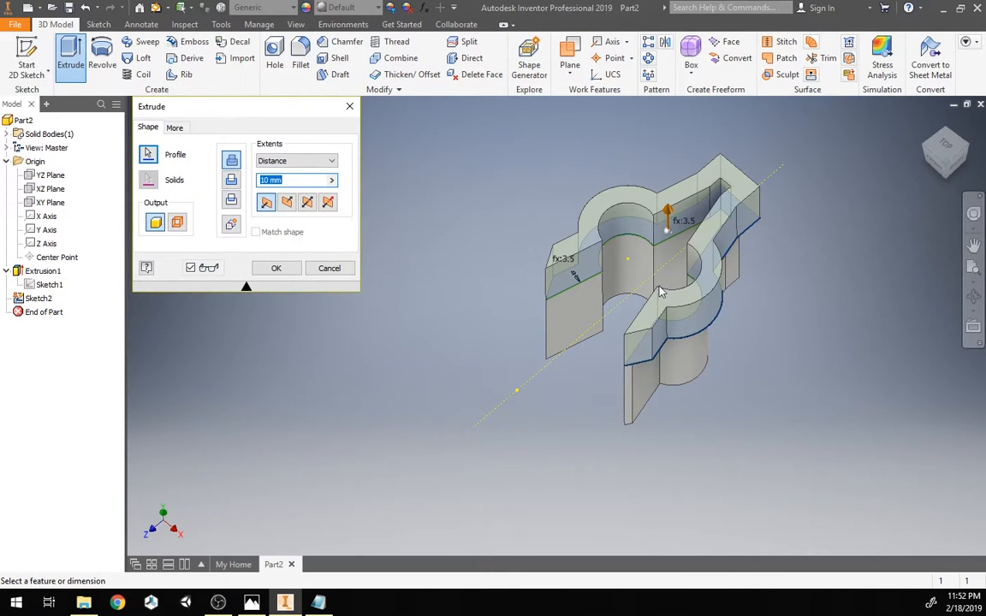
pyautogui.write('lp')
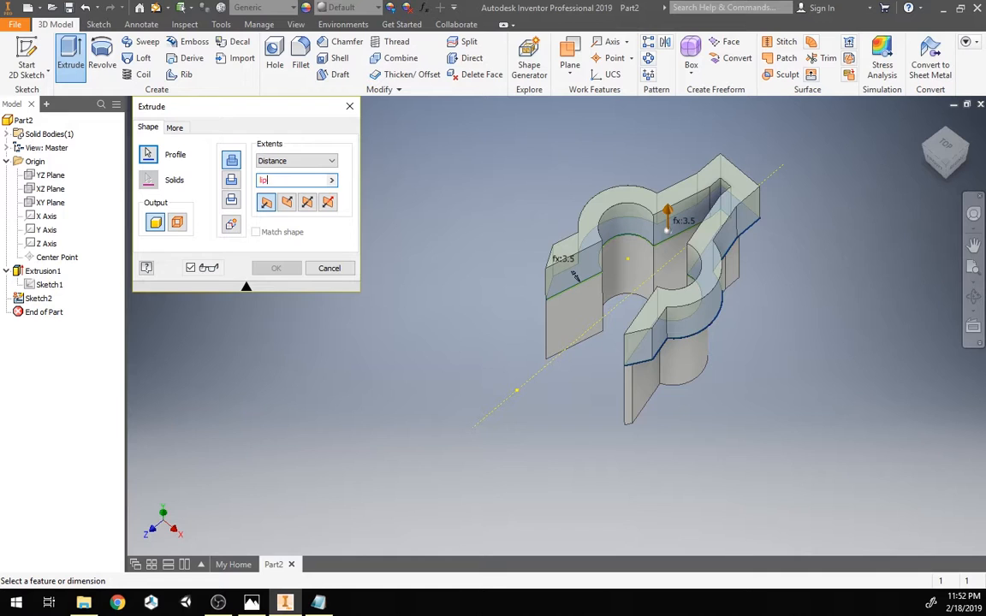
pyautogui.write('Thickness')
pyautogui.press('Return')
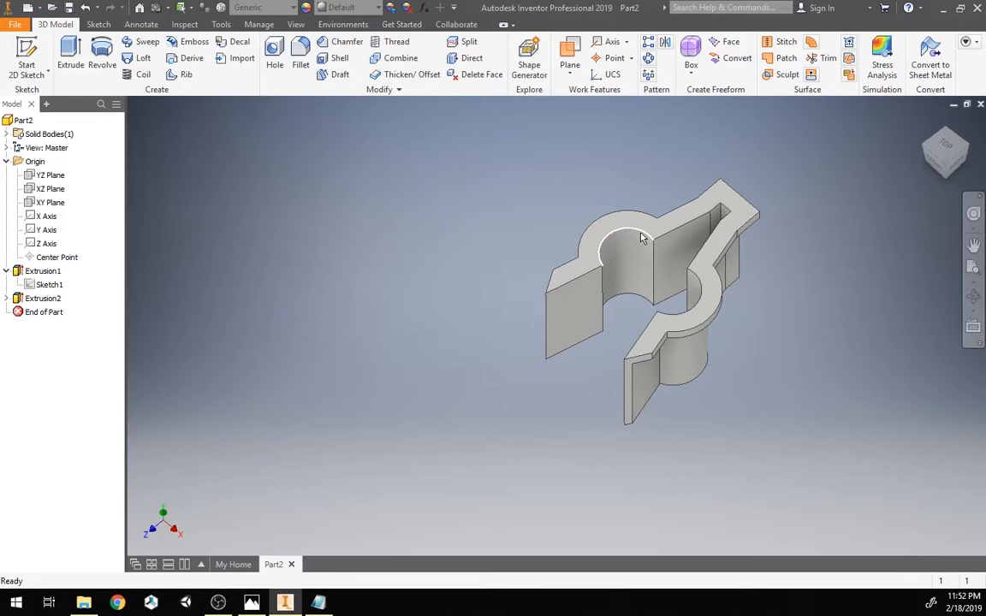
# Step: Start a circular pattern of both extrusions, using the Y Axis as the rotation axis
pyautogui.click(957, 162)
pyautogui.moveTo(949, 156)
pyautogui.mouseDown()
pyautogui.moveTo(927, 156)
pyautogui.moveTo(953, 186)
pyautogui.mouseUp()
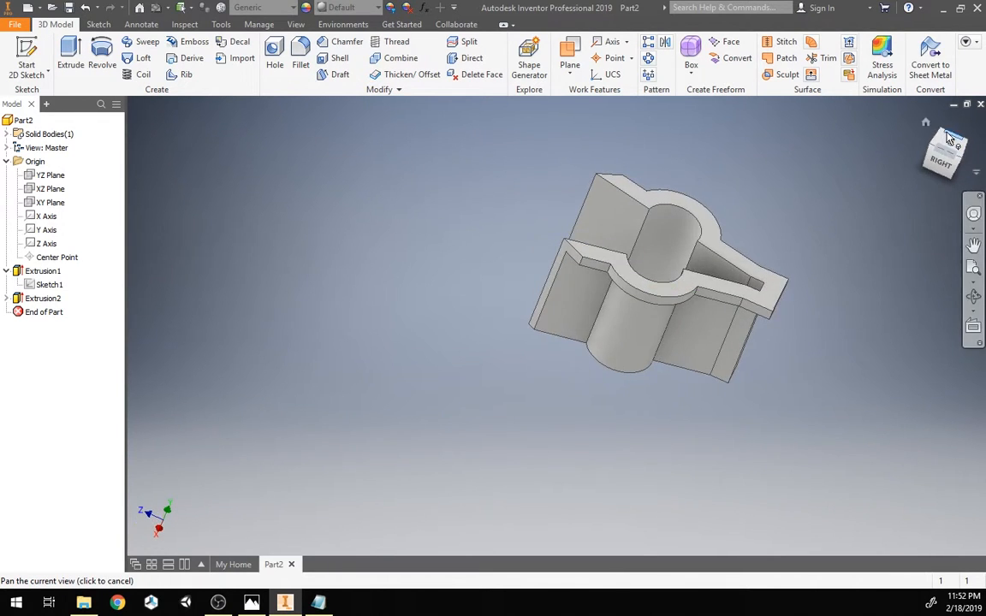
pyautogui.click(927, 125)
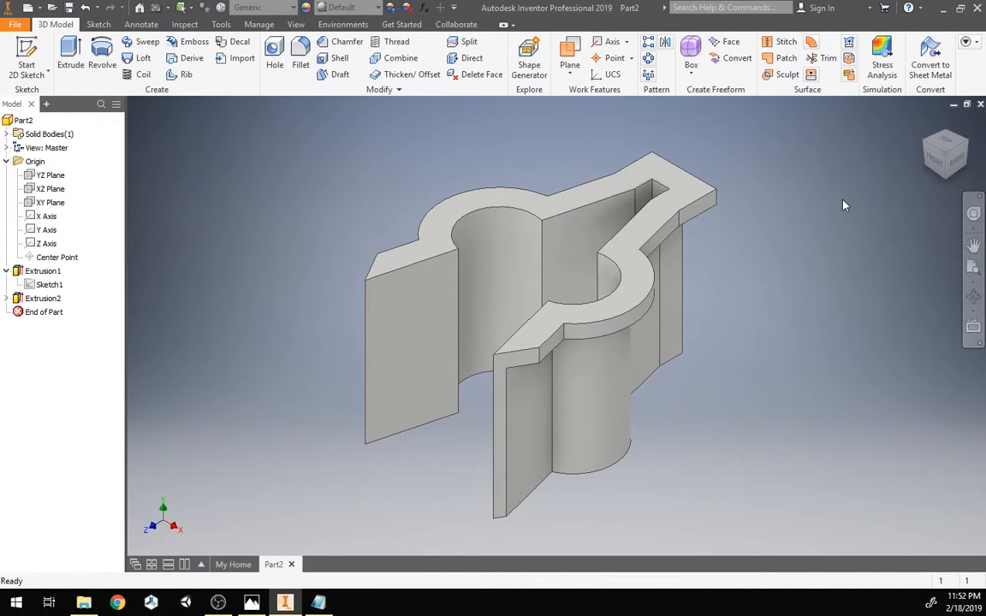
pyautogui.scroll(-2, 723, 299)
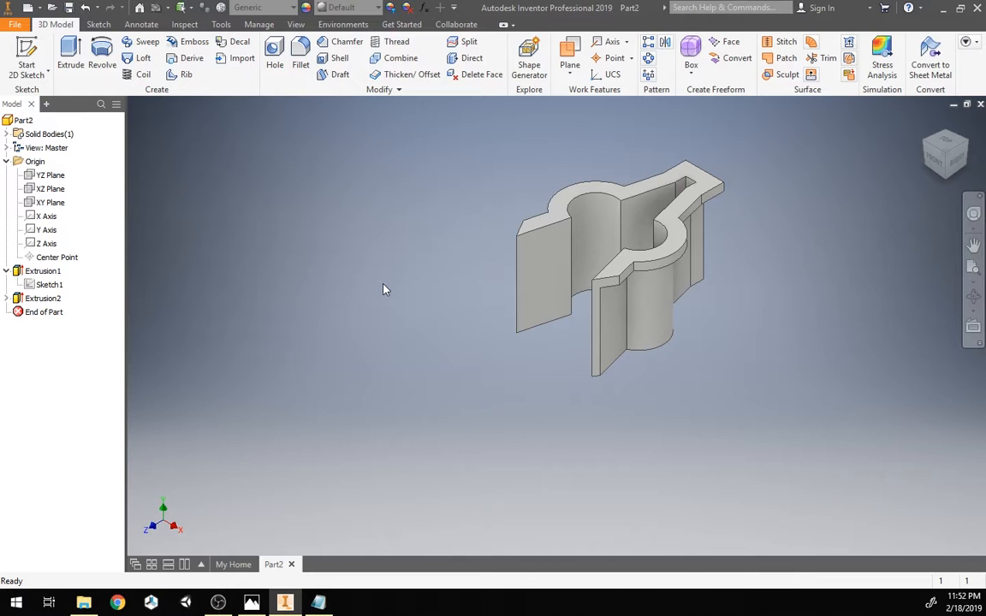
pyautogui.click(650, 60)
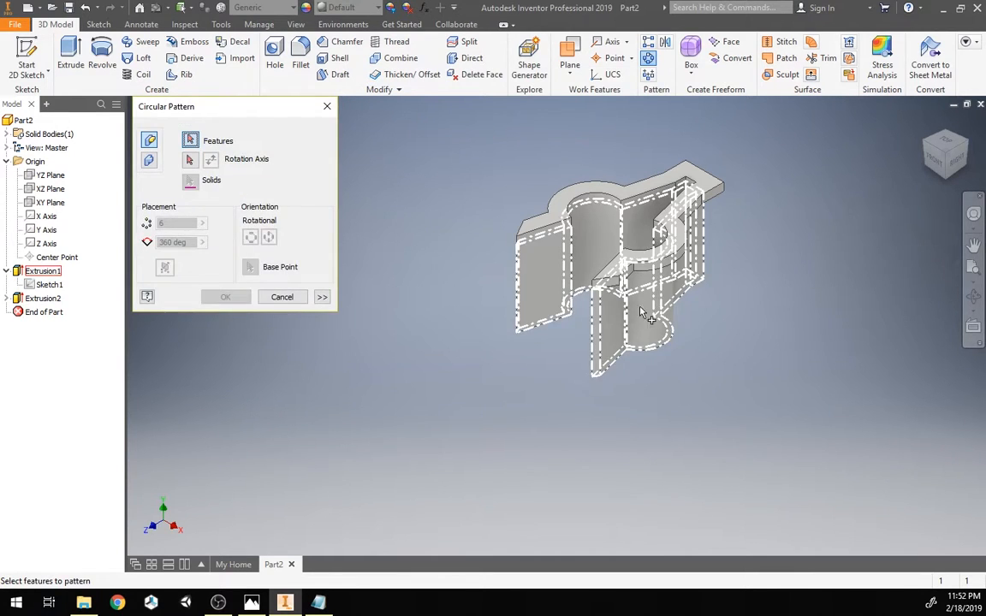
pyautogui.click(638, 314)
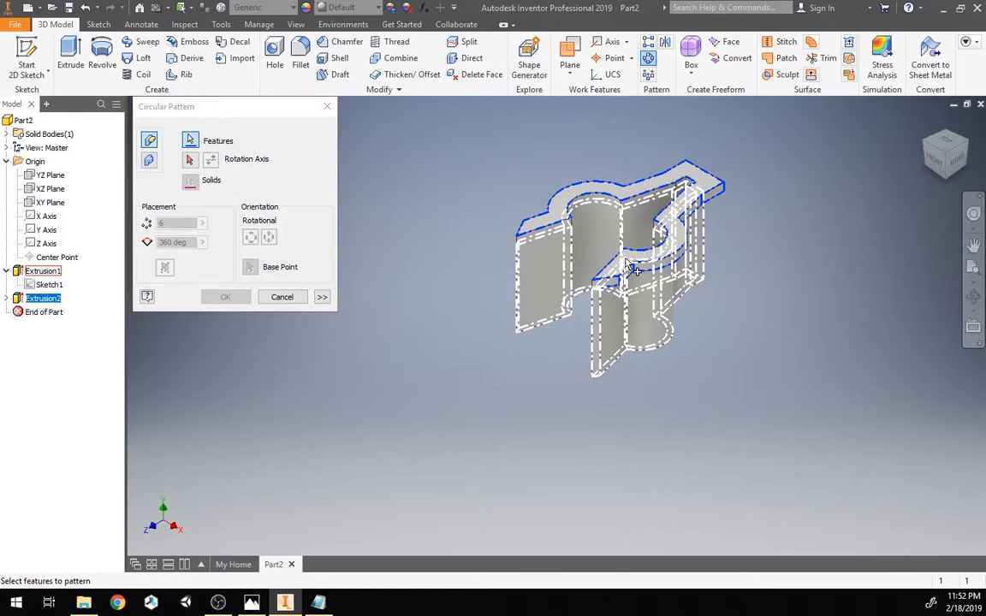
pyautogui.click(637, 314)
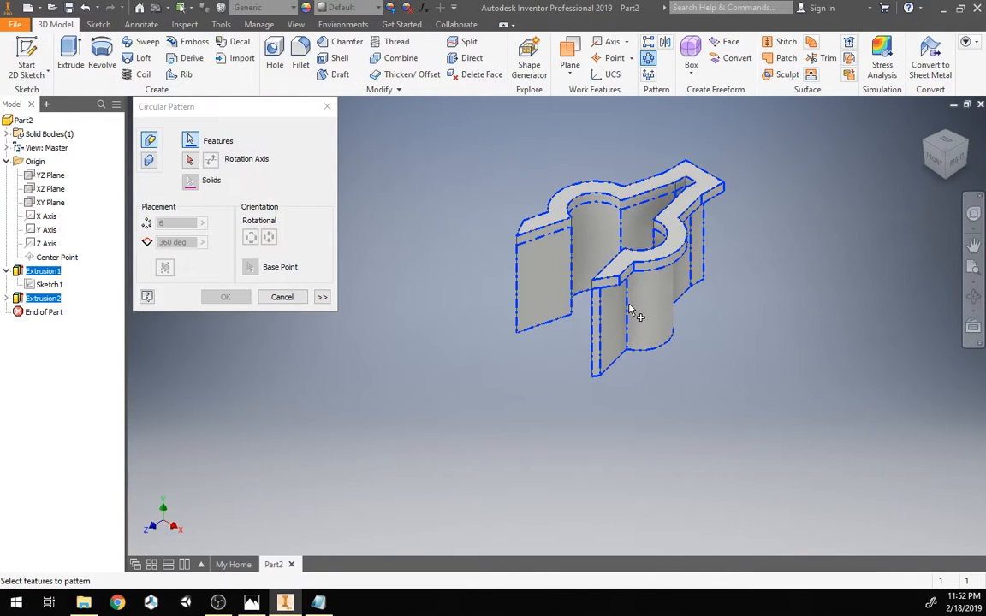
pyautogui.click(190, 161)
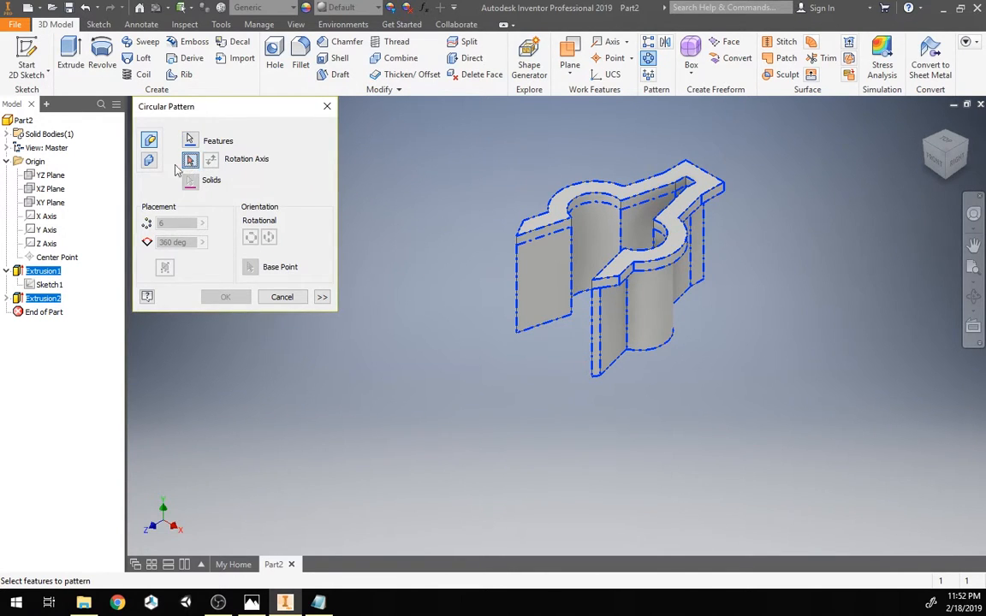
pyautogui.click(49, 231)
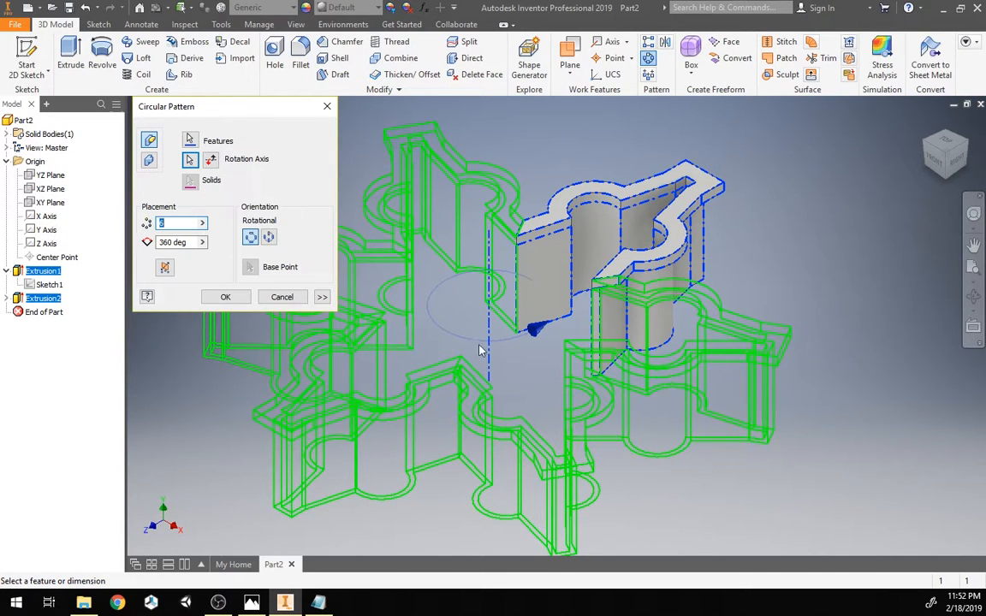
# Step: Set the pattern count to numSpikes and apply the circular pattern
pyautogui.scroll(3, 557, 328)
pyautogui.moveTo(556, 327); pyautogui.dragTo(591, 338, button='middle')
pyautogui.moveTo(949, 158); pyautogui.dragTo(953, 197)
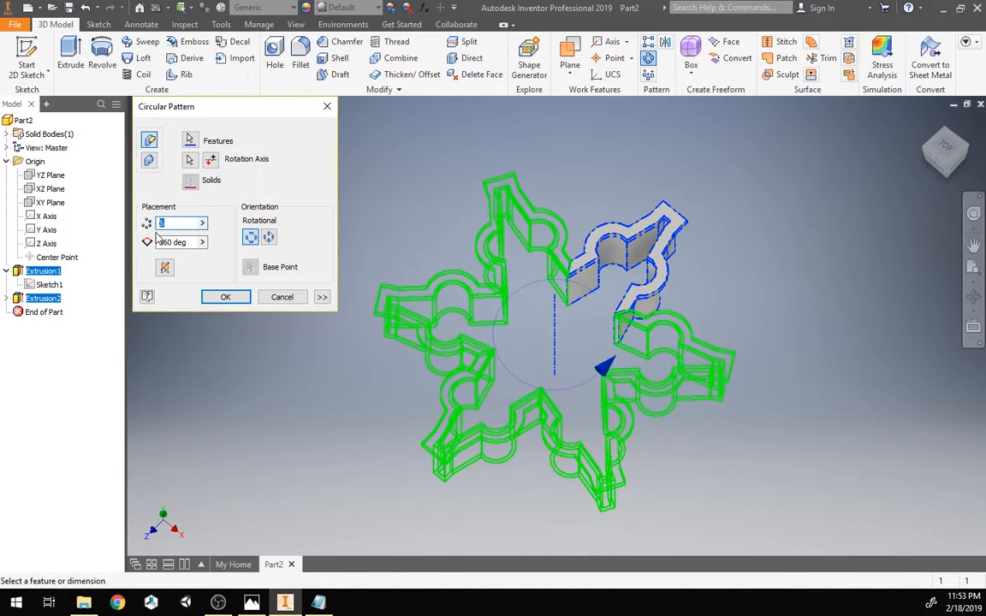
pyautogui.press('BackSpace')
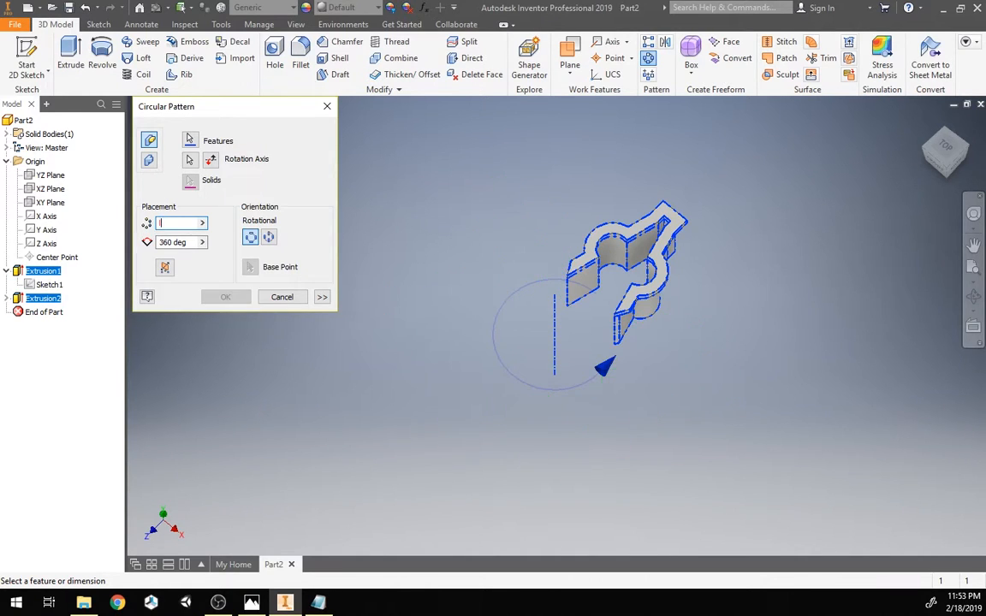
pyautogui.write('numSpikes')
pyautogui.press('Return')
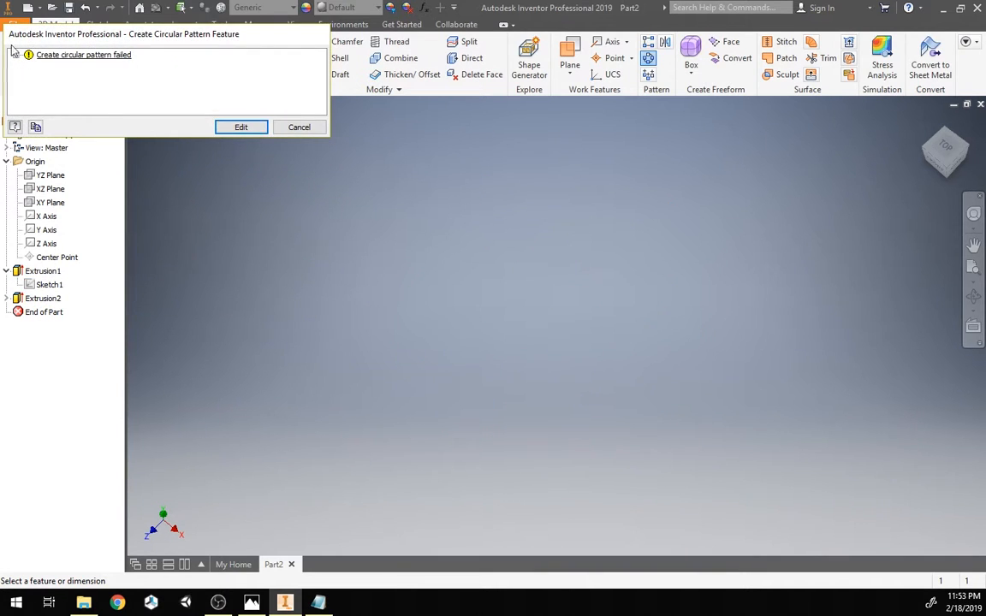
# Step: Review the error details for the failed circular pattern and cancel the pattern
pyautogui.click(17, 55)
pyautogui.click(31, 66)
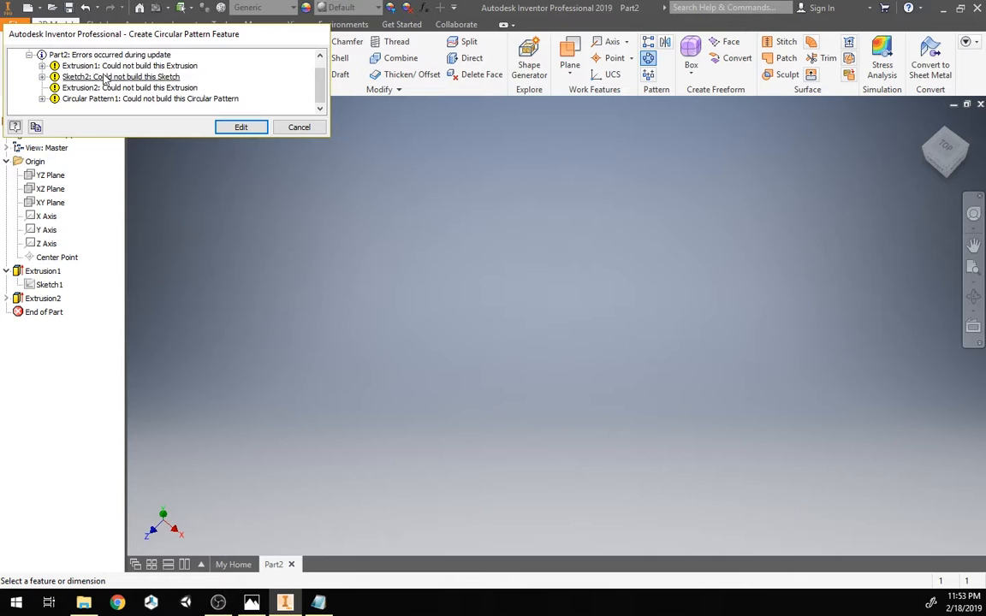
pyautogui.click(41, 66)
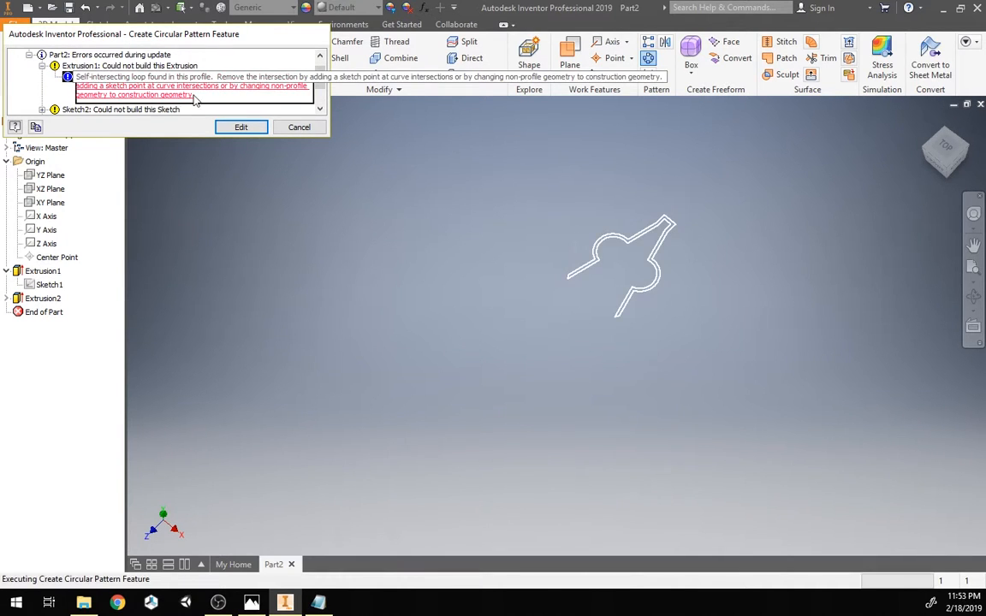
pyautogui.click(241, 128)
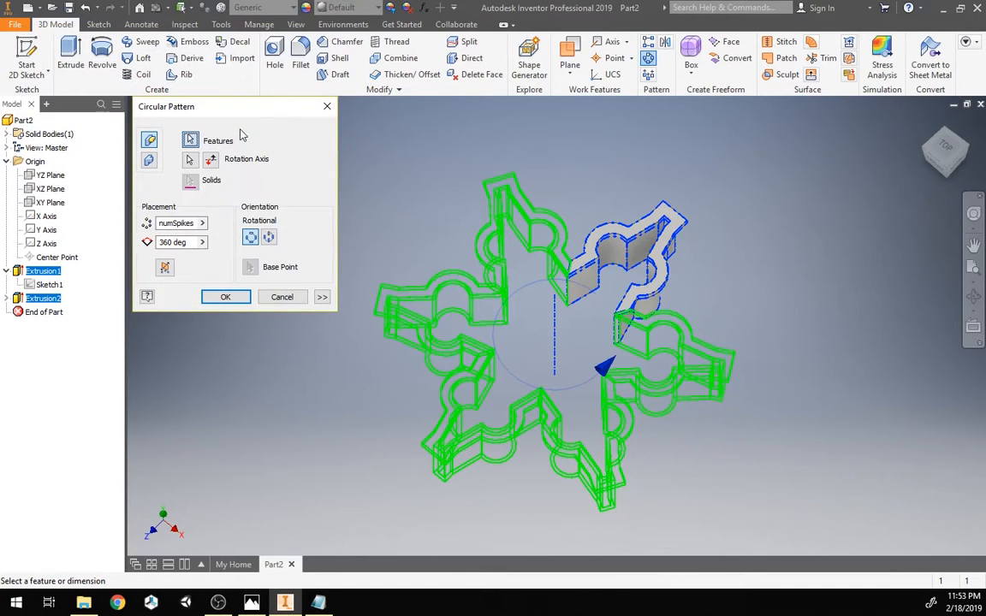
pyautogui.click(283, 298)
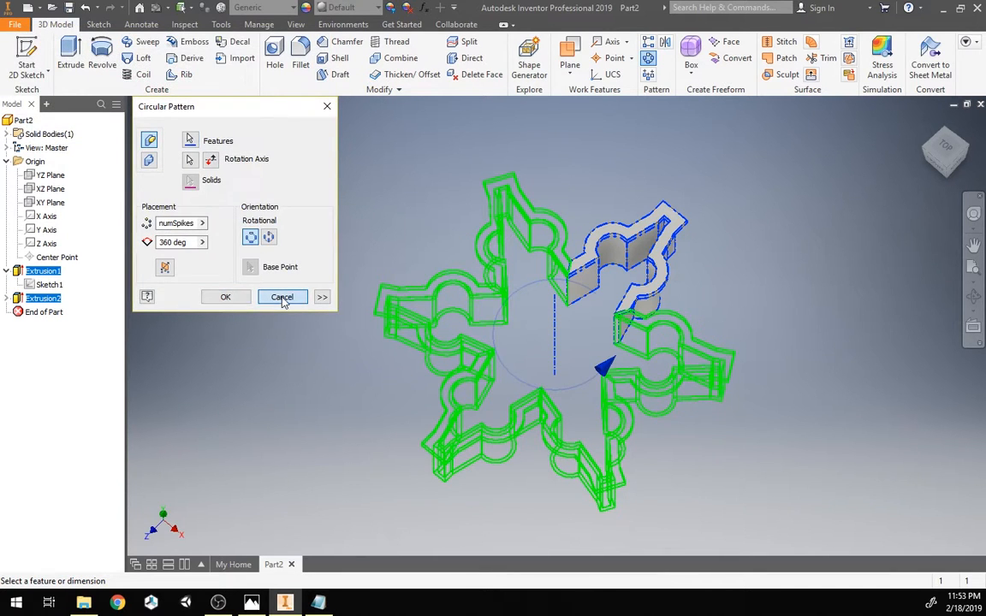
# Step: Open Sketch1 for editing and finish the sketch to rebuild the part
pyautogui.doubleClick(42, 286)
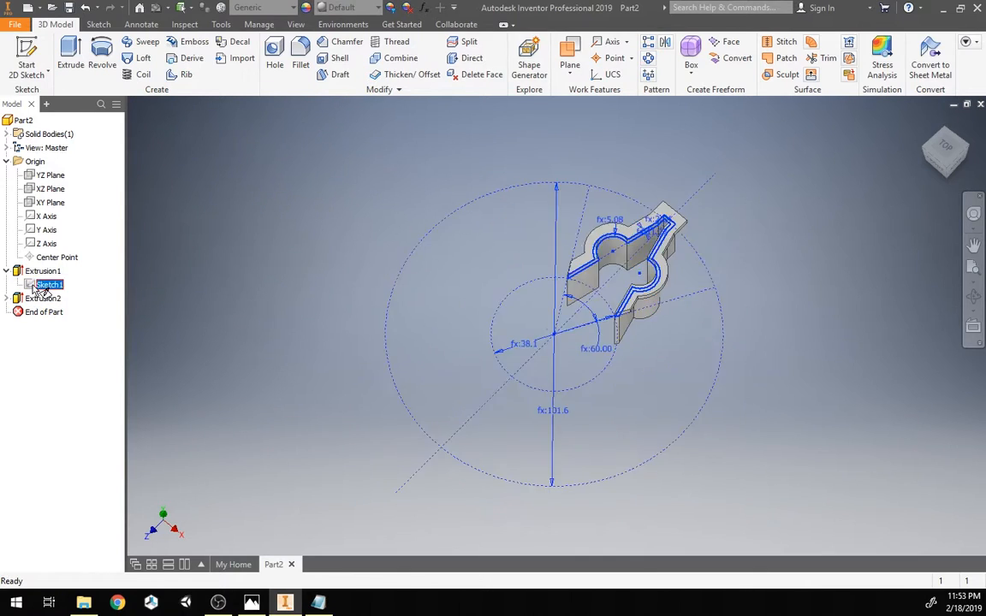
pyautogui.scroll(-8, 537, 195)
pyautogui.scroll(2, 254, 269)
pyautogui.moveTo(546, 198)
pyautogui.mouseDown(button='middle')
pyautogui.moveTo(254, 269)
pyautogui.moveTo(305, 227)
pyautogui.moveTo(377, 238)
pyautogui.mouseUp(button='middle')
pyautogui.scroll(3, 306, 227)
pyautogui.scroll(-4, 373, 239)
pyautogui.scroll(2, 363, 239)
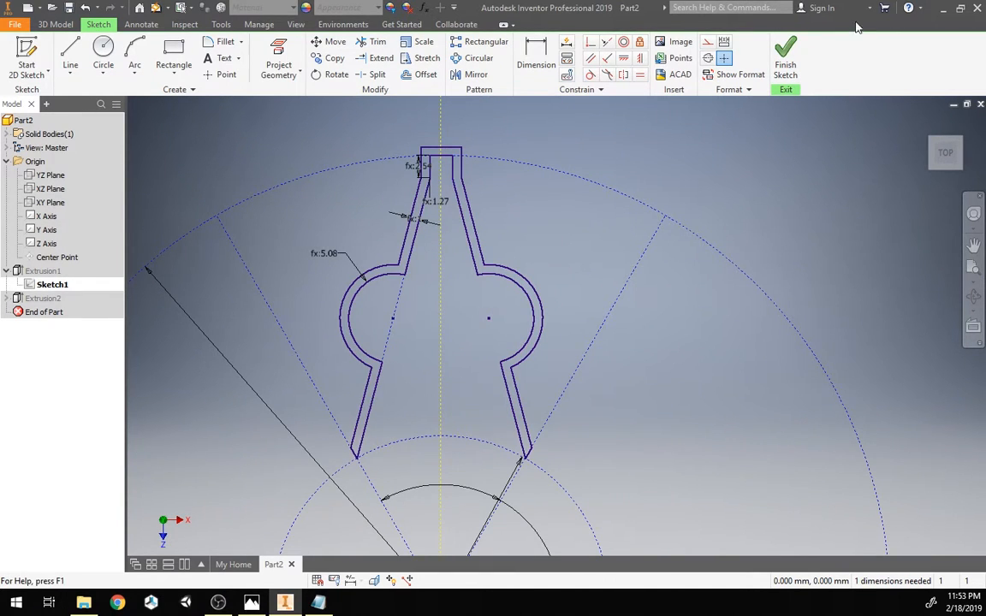
pyautogui.click(783, 56)
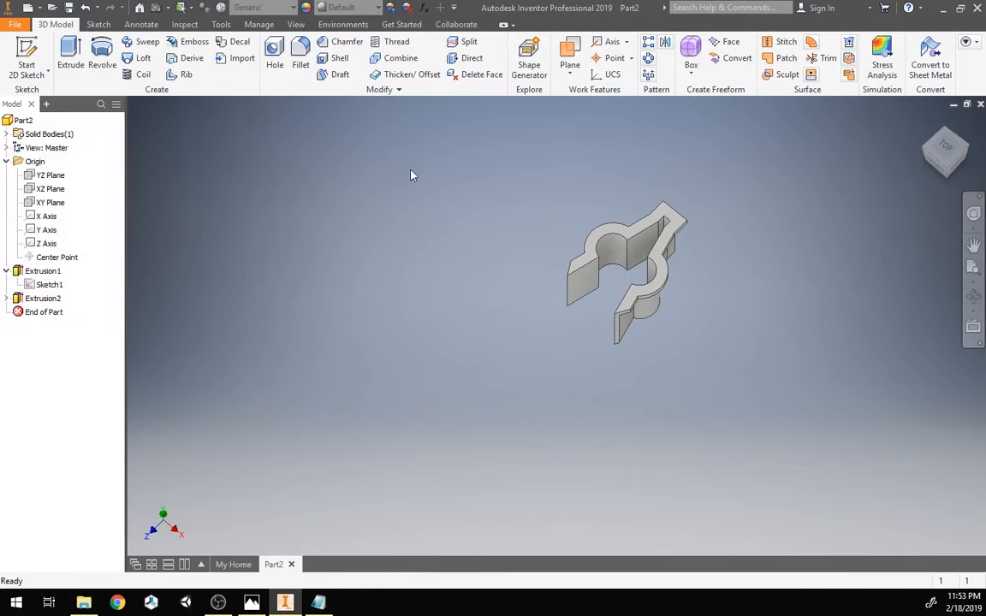
# Step: Circular-pattern both clip extrusions around the Y Axis with 6 occurrences over 360 deg
pyautogui.click(649, 59)
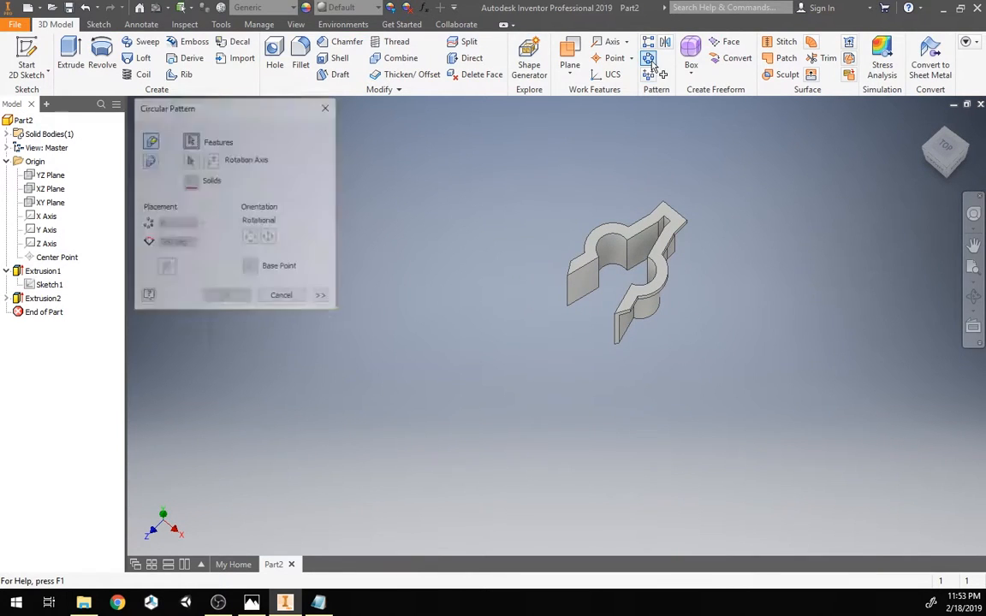
pyautogui.click(640, 287)
pyautogui.click(189, 159)
pyautogui.click(40, 230)
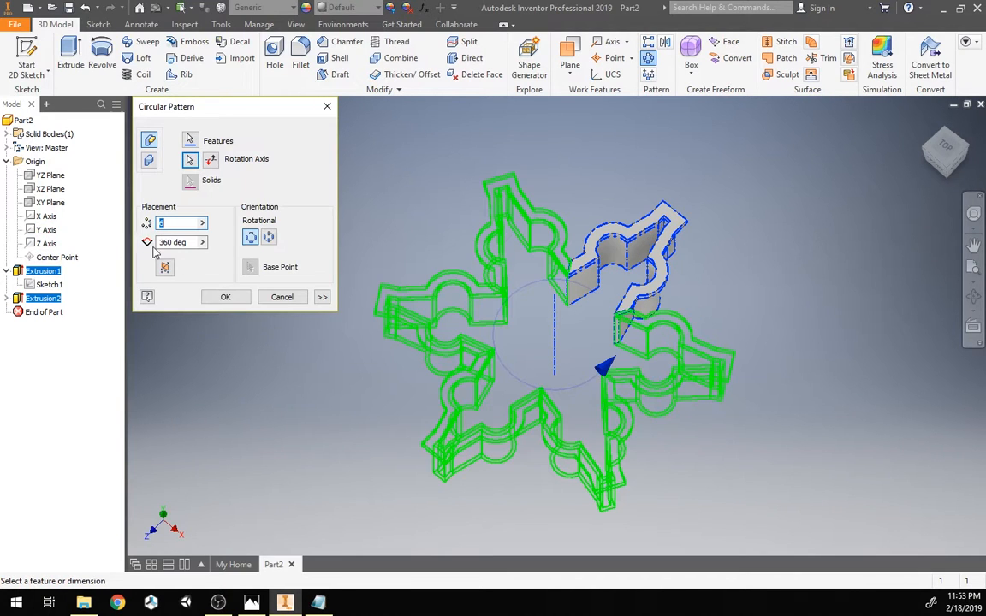
pyautogui.click(224, 296)
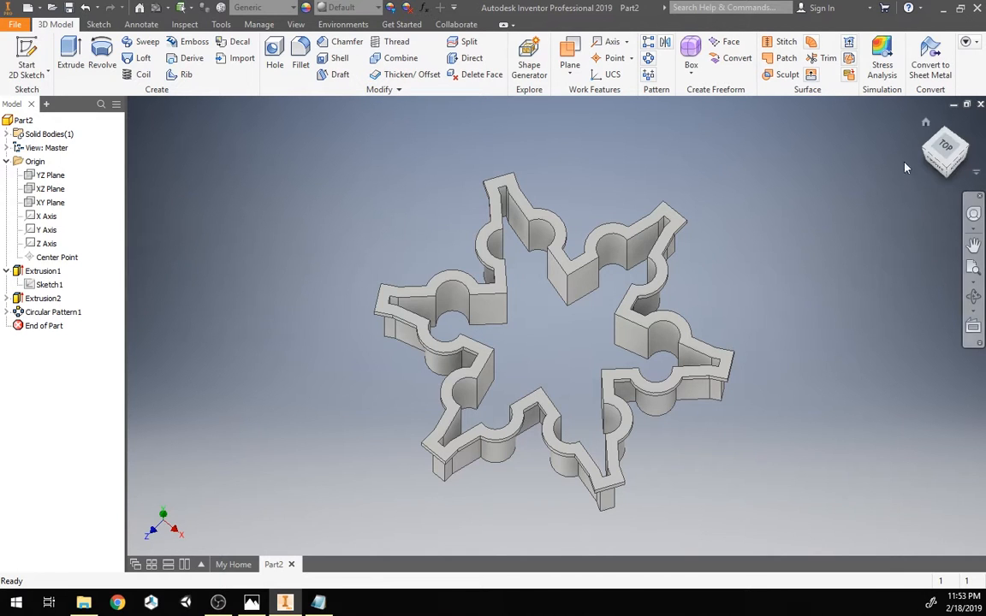
# Step: Inspect the patterned cutter from the home view and review Sketch1's dimensions
pyautogui.moveTo(945, 154)
pyautogui.mouseDown()
pyautogui.moveTo(940, 184)
pyautogui.moveTo(848, 161)
pyautogui.moveTo(911, 156)
pyautogui.moveTo(928, 141)
pyautogui.mouseUp()
pyautogui.click(929, 127)
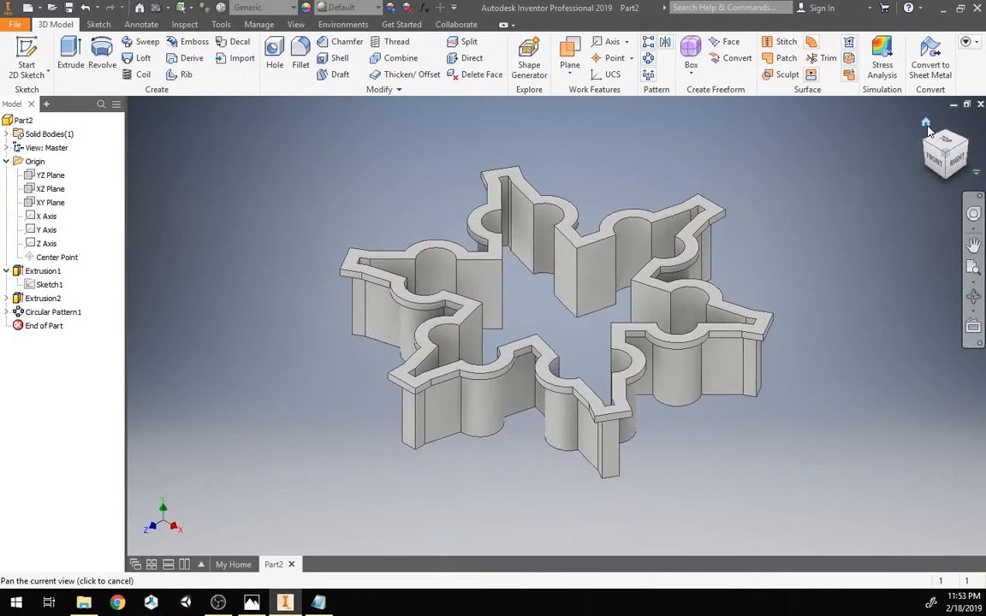
pyautogui.moveTo(943, 157)
pyautogui.mouseDown()
pyautogui.moveTo(946, 86)
pyautogui.moveTo(946, 207)
pyautogui.moveTo(946, 163)
pyautogui.mouseUp()
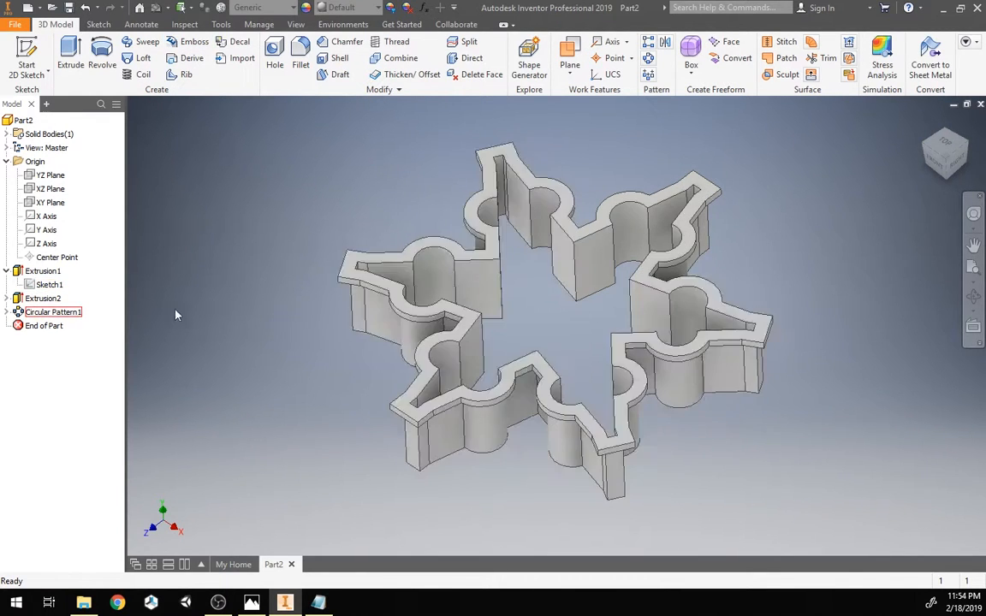
pyautogui.doubleClick(49, 284)
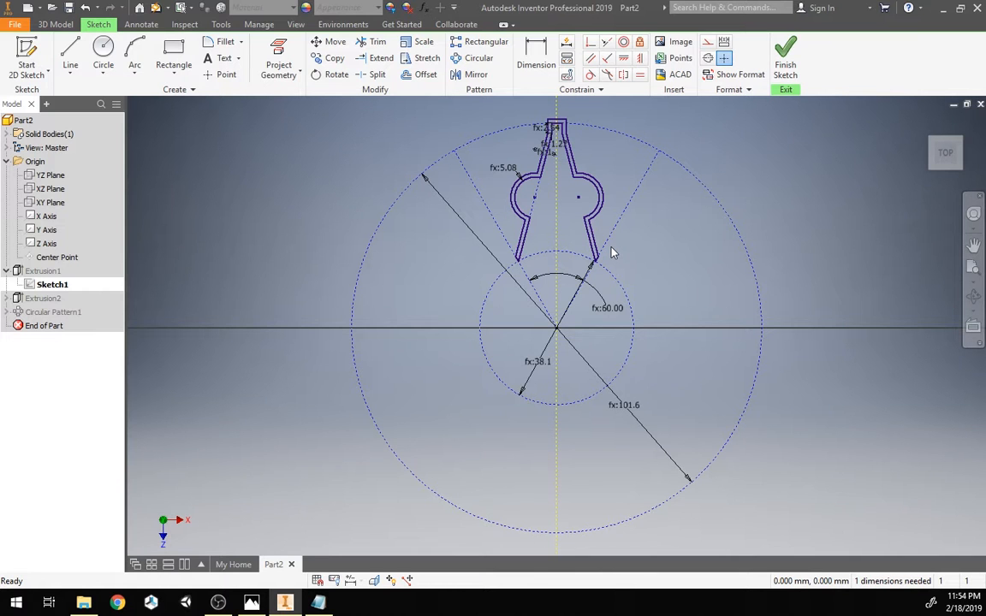
pyautogui.click(786, 58)
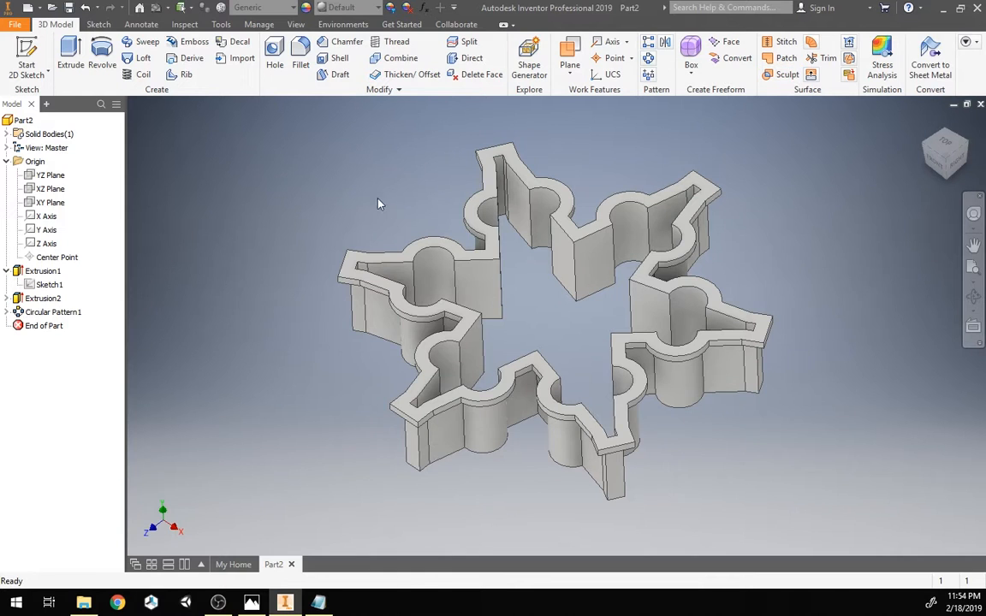
# Step: Open the Parameters dialog and set innerBoundry to 1 in
pyautogui.click(422, 8)
pyautogui.moveTo(903, 323); pyautogui.dragTo(443, 331)
pyautogui.moveTo(439, 128); pyautogui.dragTo(952, 393)
pyautogui.moveTo(845, 391); pyautogui.dragTo(835, 373)
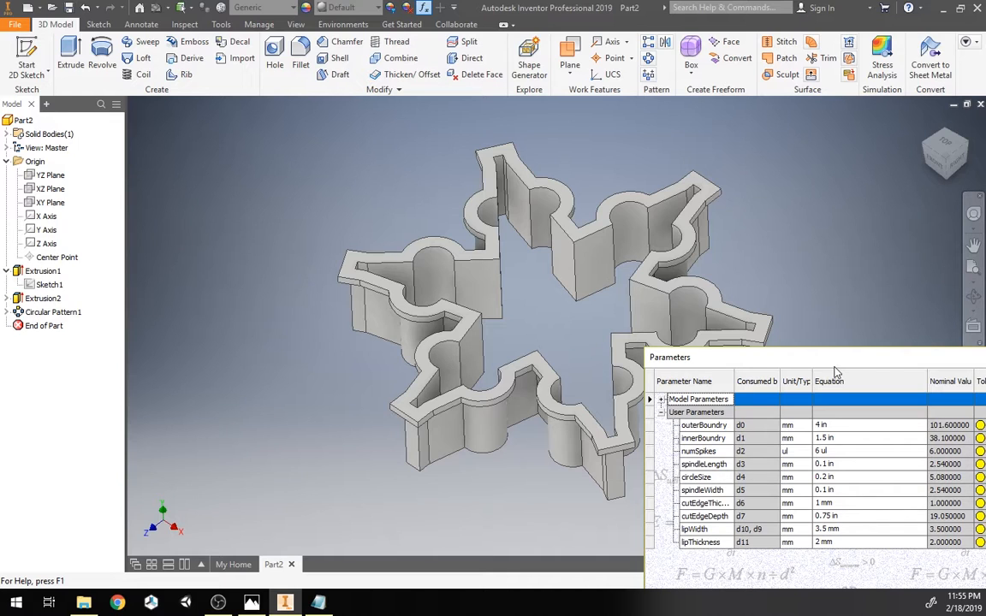
pyautogui.click(838, 439)
pyautogui.write('1')
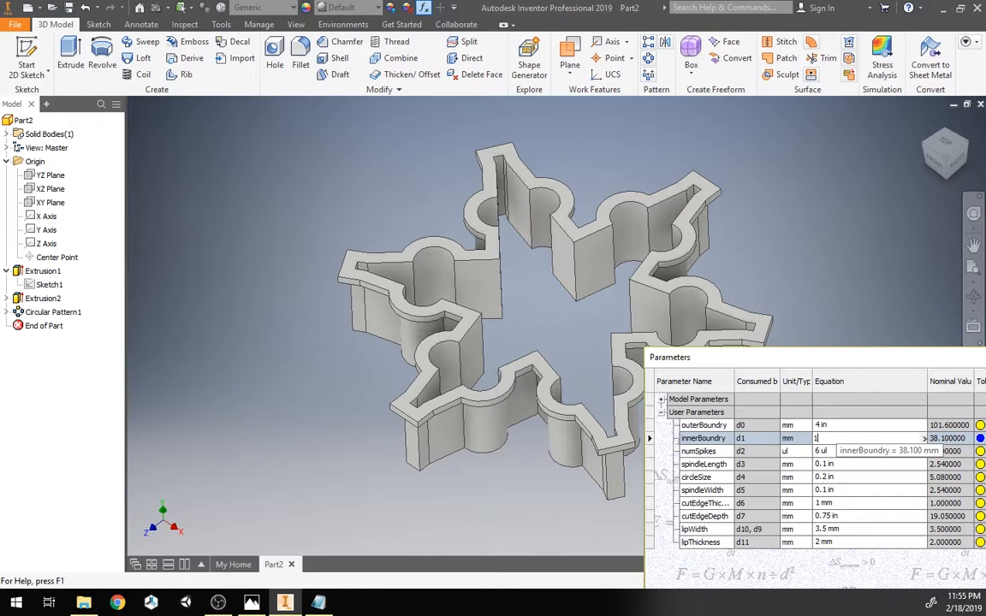
pyautogui.press('Return')
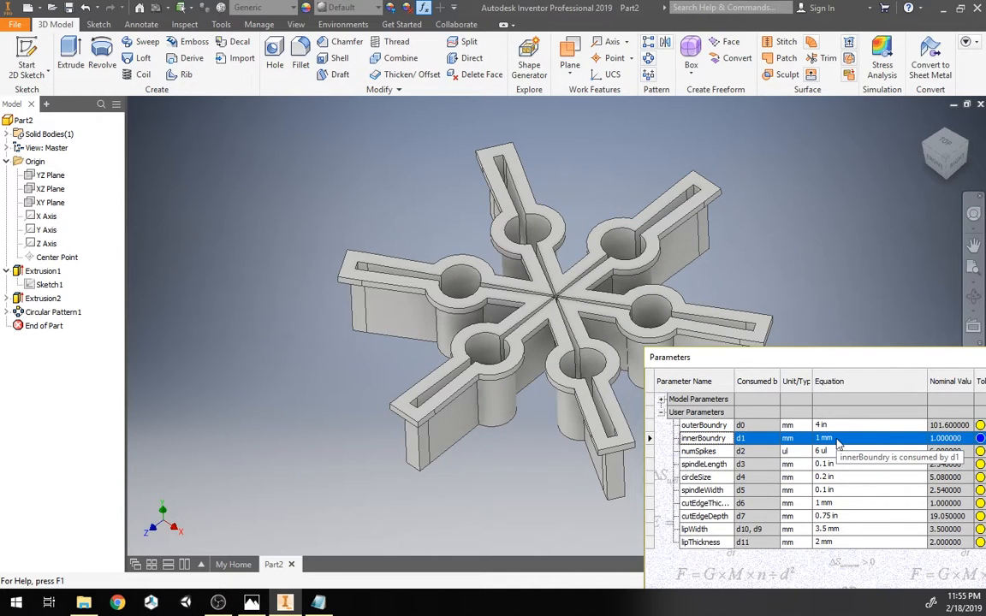
pyautogui.click(838, 440)
pyautogui.write('1 in')
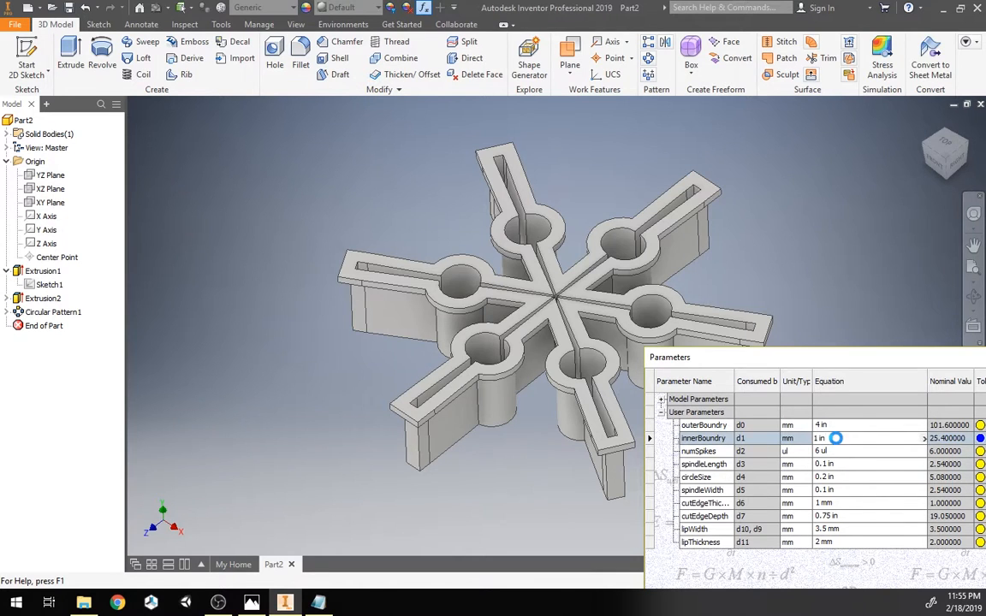
pyautogui.press('Return')
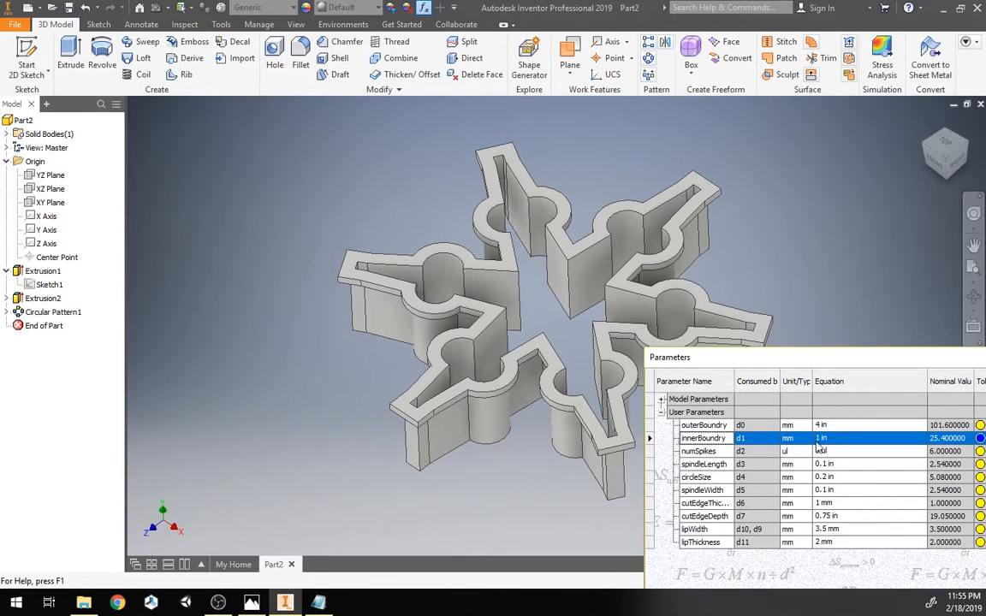
# Step: Try spindleWidth values of 3 mm and 1 mm, settling on 2 mm
pyautogui.click(825, 490)
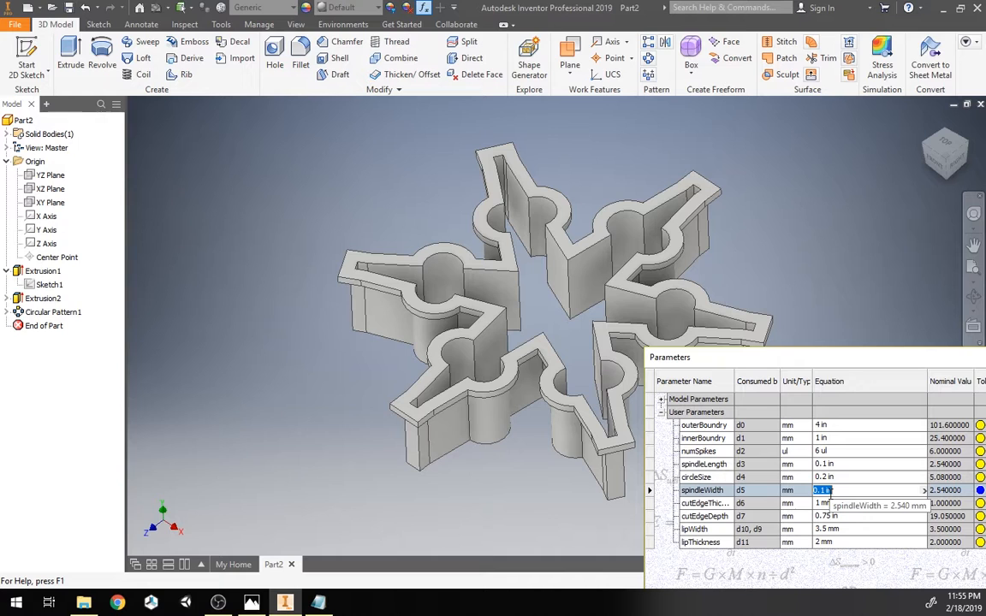
pyautogui.write('3')
pyautogui.press('Return')
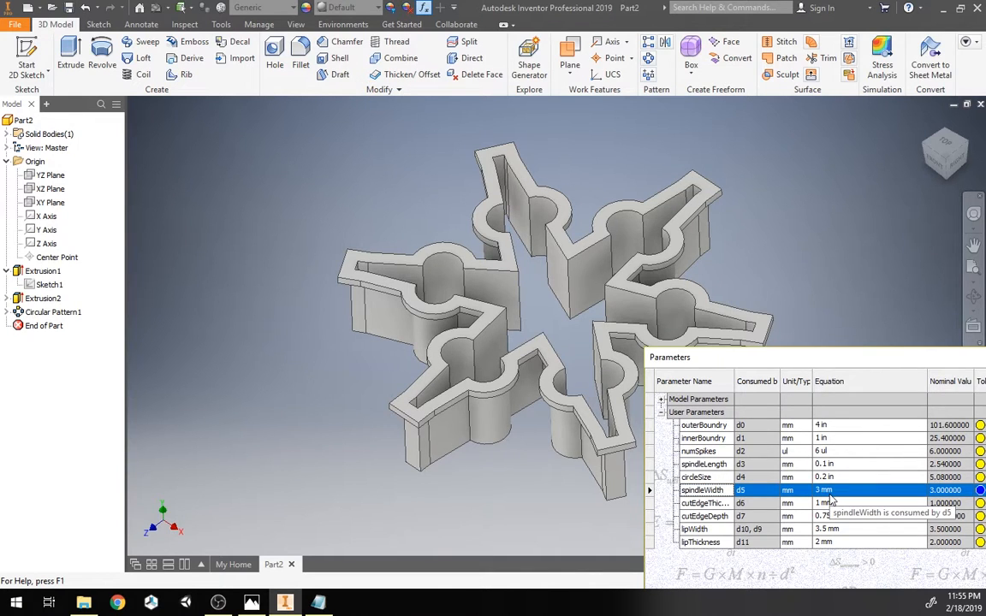
pyautogui.click(829, 495)
pyautogui.write('1 m')
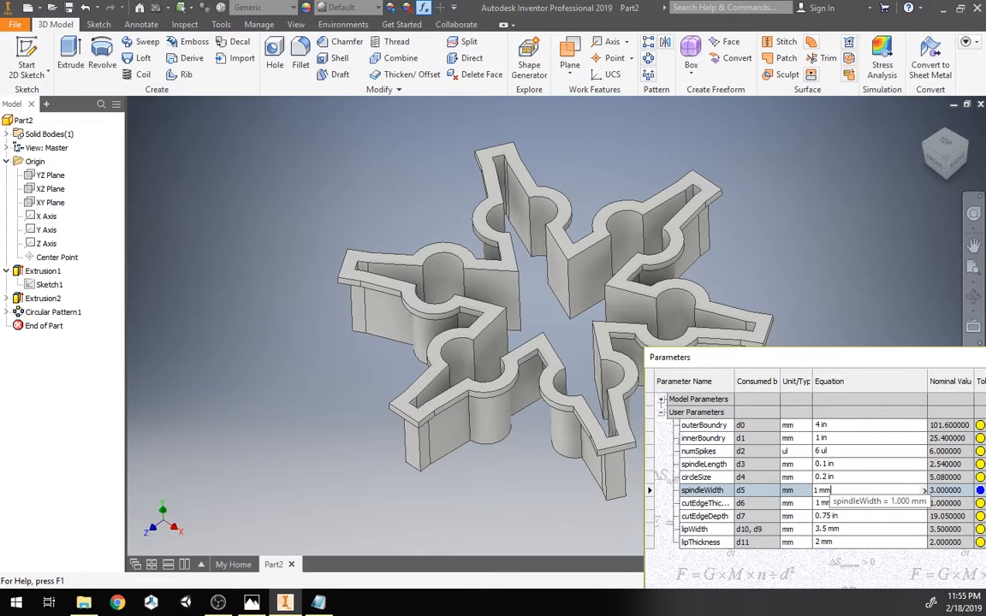
pyautogui.press('Return')
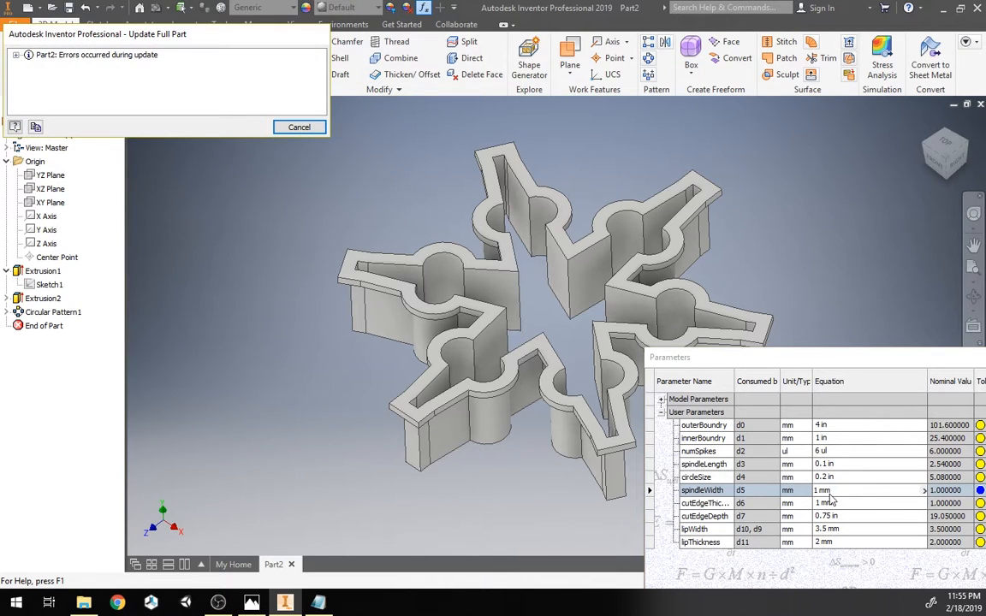
pyautogui.click(830, 494)
pyautogui.write('2')
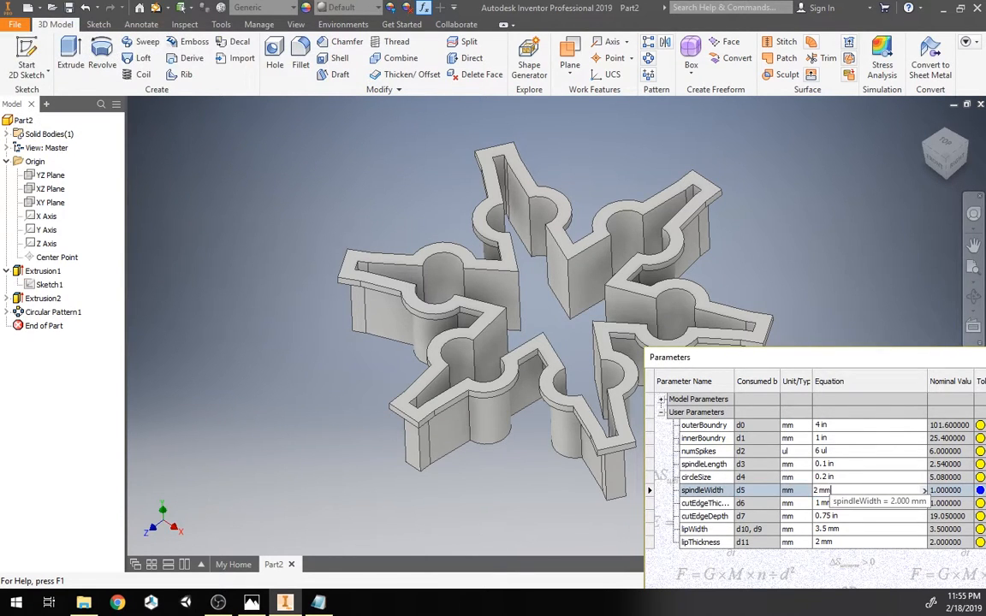
pyautogui.press('Return')
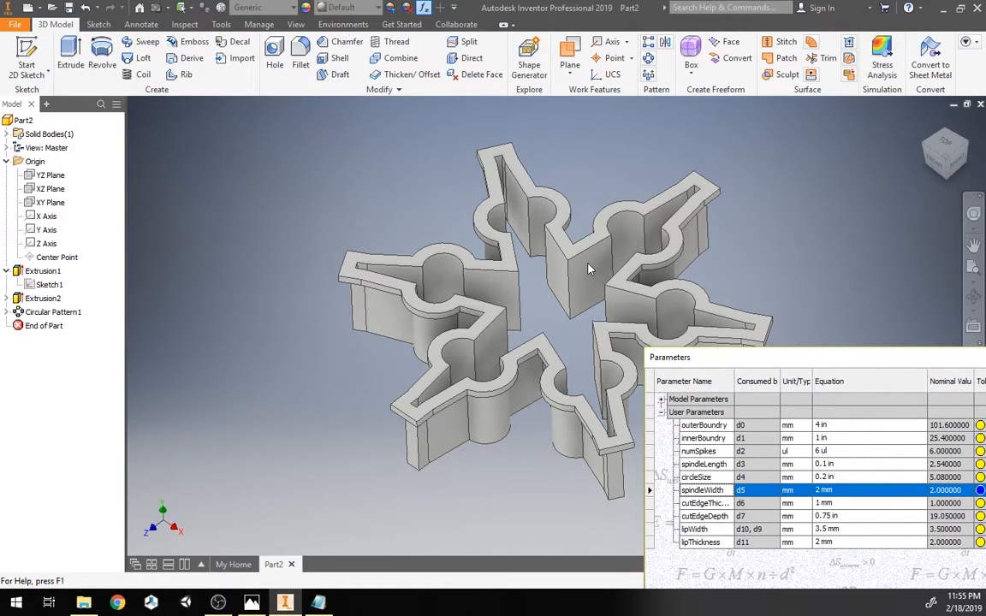
# Step: Try an outerBoundry of 6 in, then set it to 5 in
pyautogui.click(846, 426)
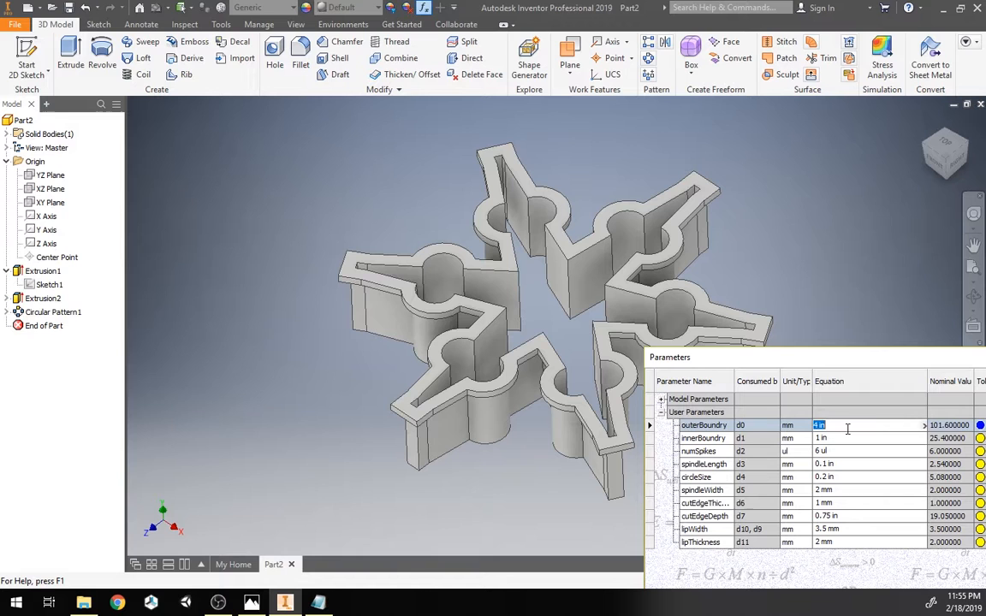
pyautogui.write('6 in')
pyautogui.press('Return')
pyautogui.click(847, 428)
pyautogui.write('4 in')
pyautogui.press('Return')
# Step: Set numSpikes to 7
pyautogui.scroll(3, 796, 293)
pyautogui.moveTo(760, 284); pyautogui.dragTo(513, 276, button='middle')
pyautogui.moveTo(945, 153); pyautogui.dragTo(945, 210)
pyautogui.keyDown('shift'); pyautogui.moveTo(552, 343); pyautogui.dragTo(578, 272, button='middle'); pyautogui.keyUp('shift')
pyautogui.moveTo(579, 273); pyautogui.dragTo(636, 244, button='middle')
pyautogui.scroll(3, 636, 245)
pyautogui.scroll(-4, 610, 257)
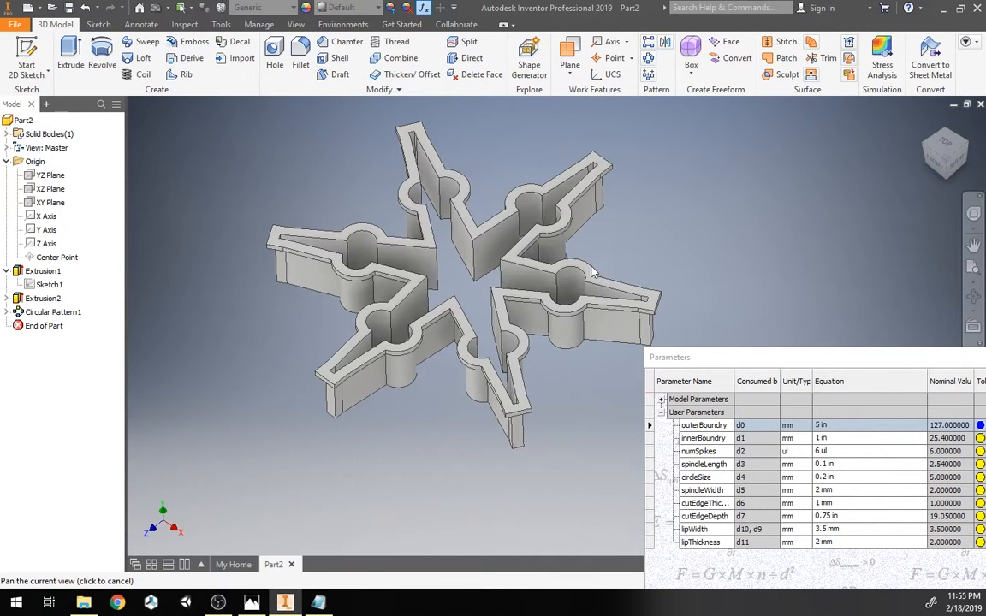
pyautogui.click(834, 454)
pyautogui.write('7')
pyautogui.press('Return')
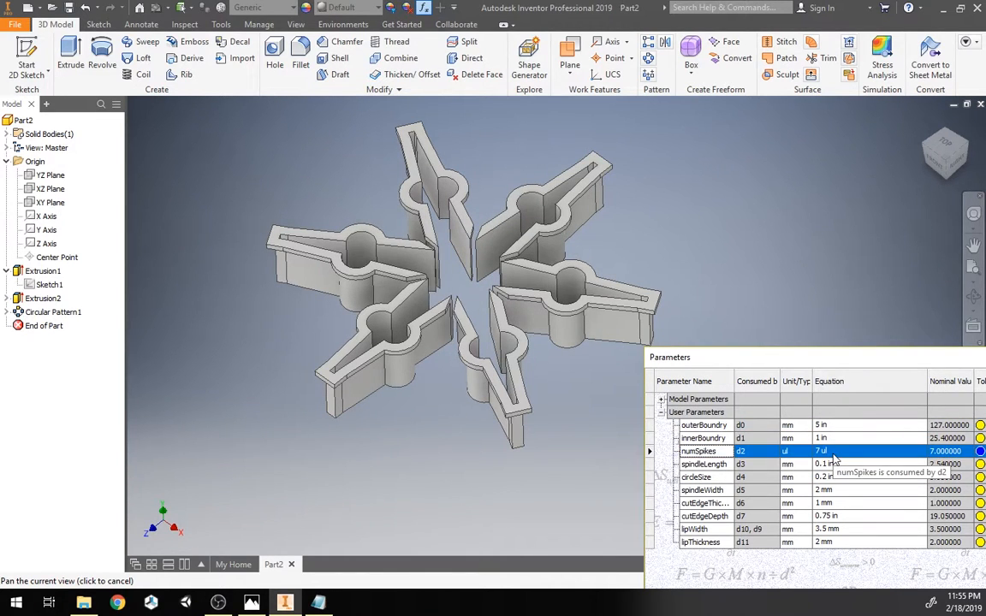
# Step: Edit Circular Pattern1 and set its count to numSpikes
pyautogui.moveTo(462, 226); pyautogui.dragTo(433, 220)
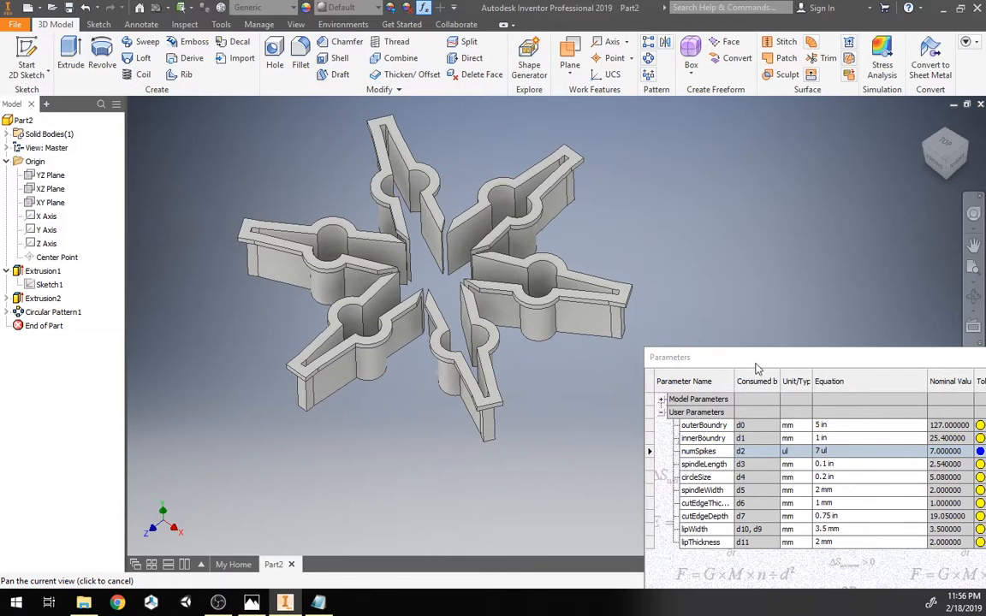
pyautogui.moveTo(755, 362); pyautogui.dragTo(369, 149)
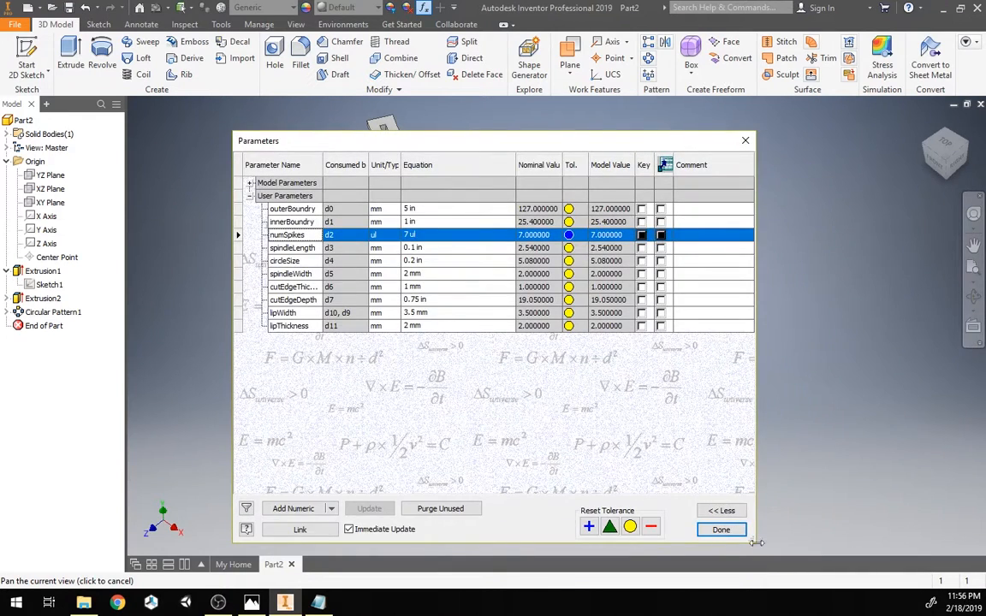
pyautogui.click(717, 590)
pyautogui.click(16, 314)
pyautogui.doubleClick(16, 313)
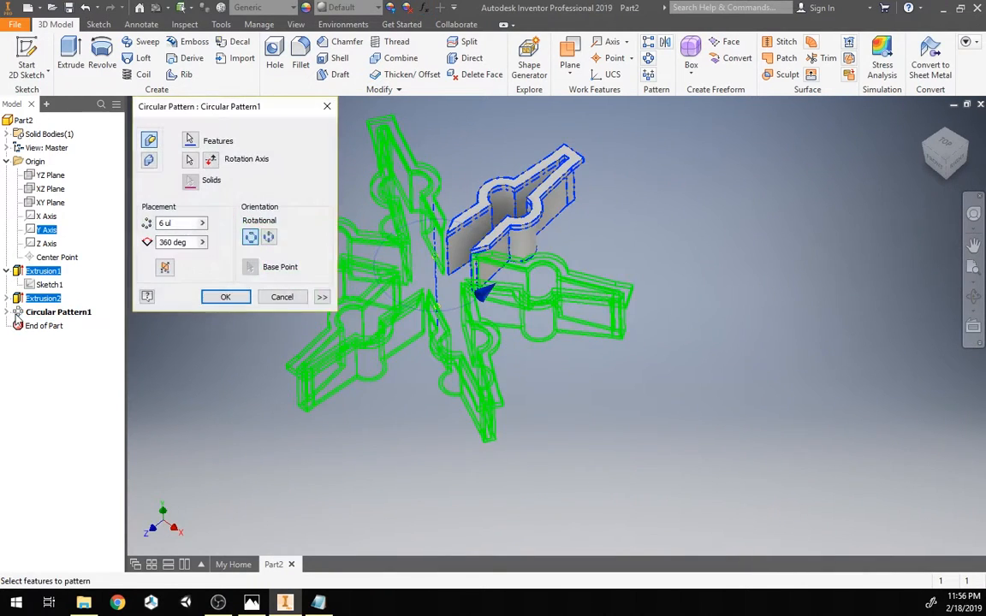
pyautogui.click(181, 224)
pyautogui.moveTo(182, 226); pyautogui.dragTo(139, 233)
pyautogui.write('numSpik')
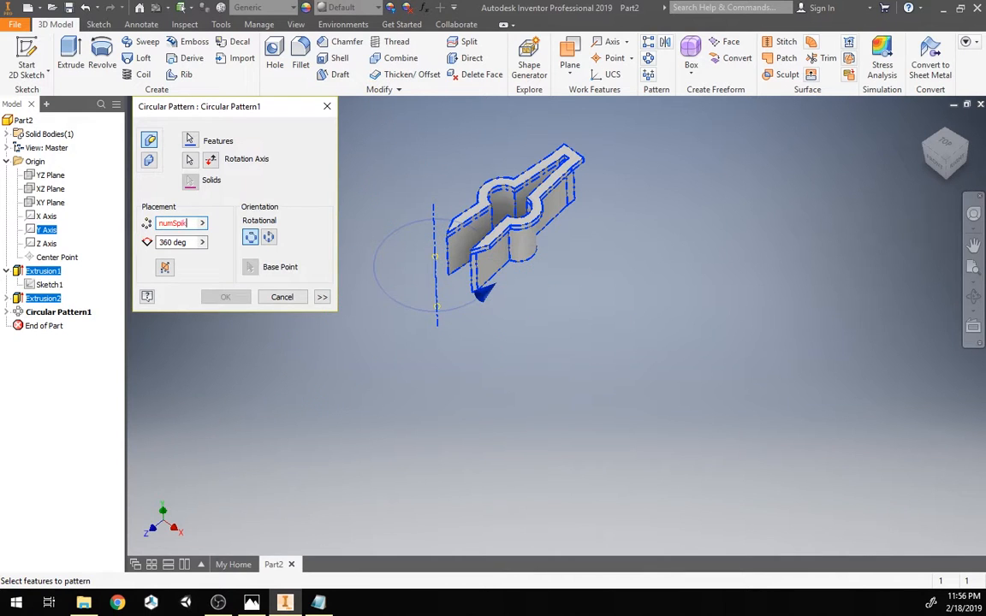
pyautogui.write('es')
pyautogui.click(226, 297)
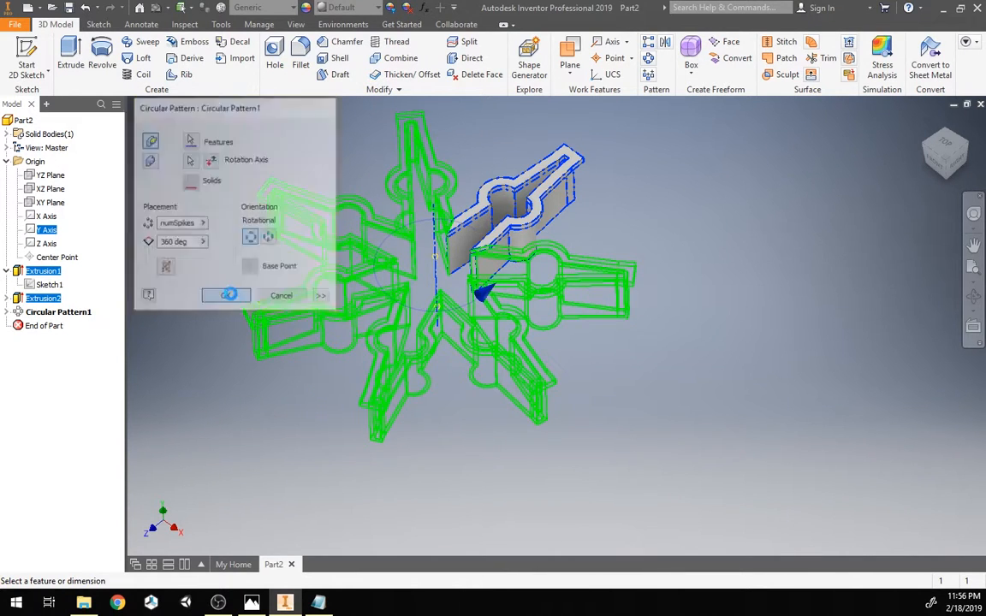
# Step: Return to the home view and reopen the Parameters dialog
pyautogui.moveTo(943, 152)
pyautogui.mouseDown()
pyautogui.moveTo(956, 192)
pyautogui.moveTo(944, 121)
pyautogui.mouseUp()
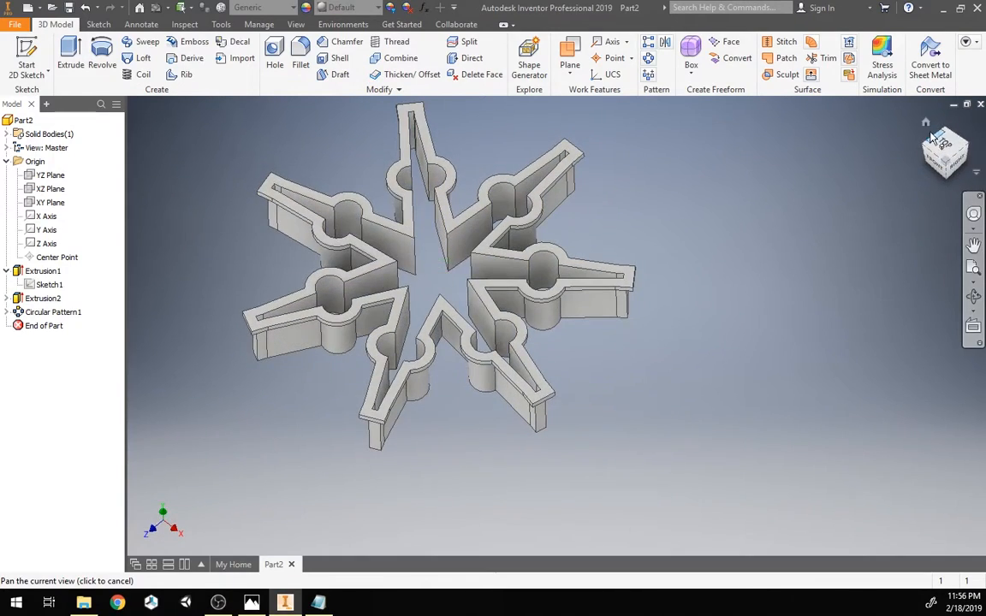
pyautogui.click(926, 123)
pyautogui.click(423, 8)
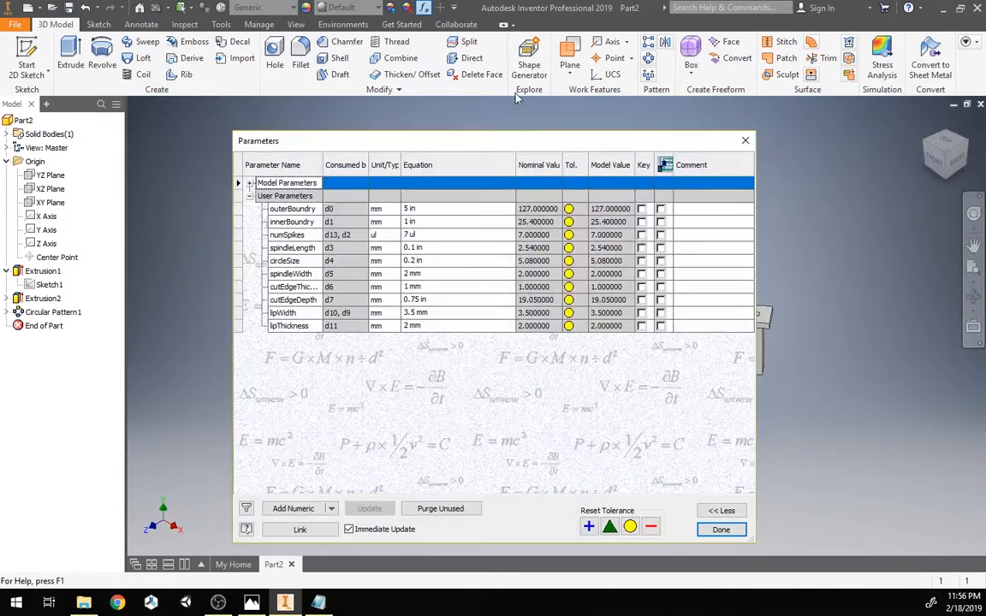
# Step: Try numSpikes values of 5, 4 and 3 in the Parameters dialog
pyautogui.moveTo(525, 143); pyautogui.dragTo(950, 368)
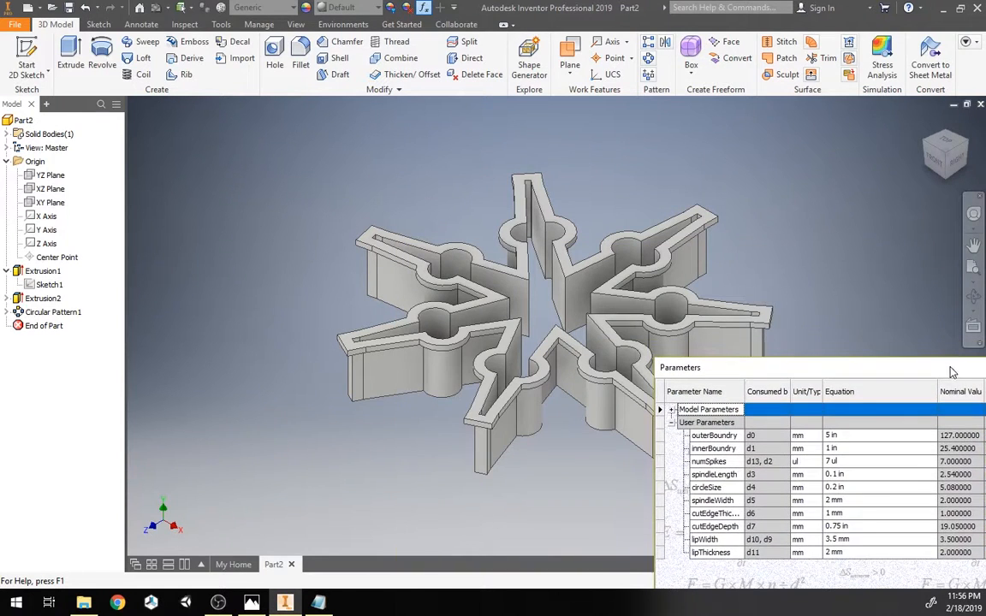
pyautogui.click(858, 462)
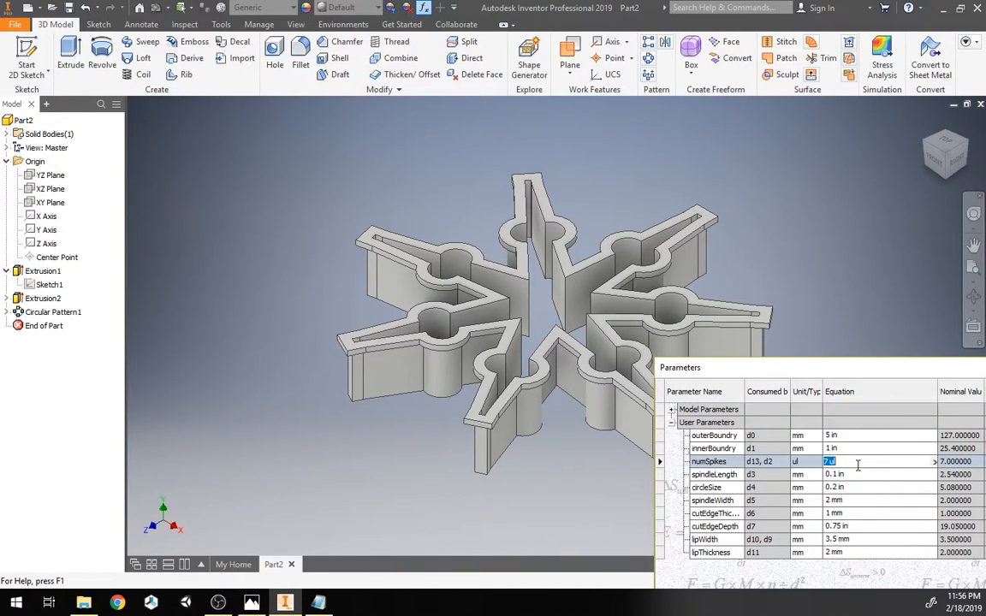
pyautogui.write('5')
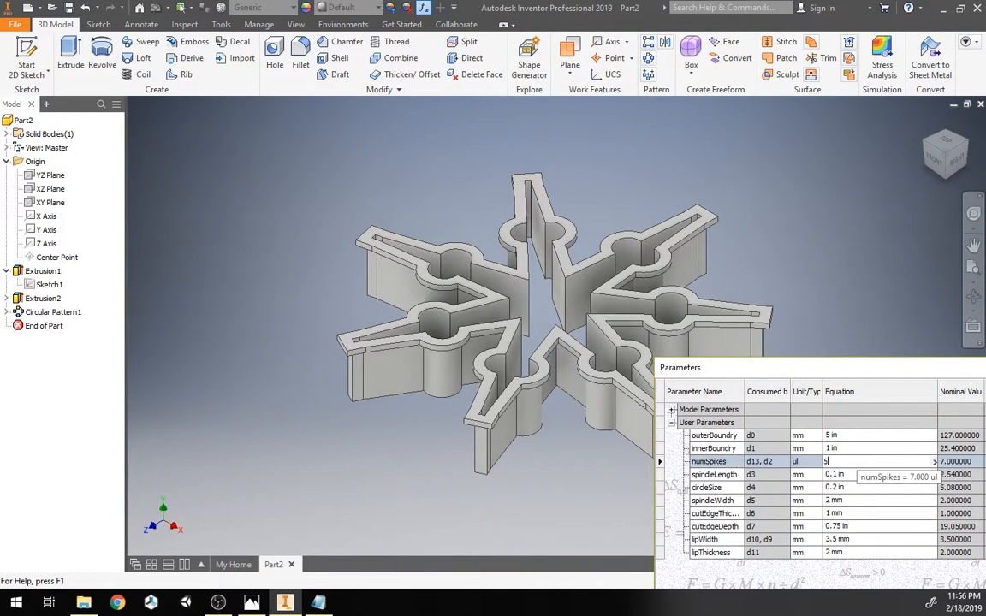
pyautogui.press('Return')
pyautogui.click(858, 466)
pyautogui.write('4')
pyautogui.press('Return')
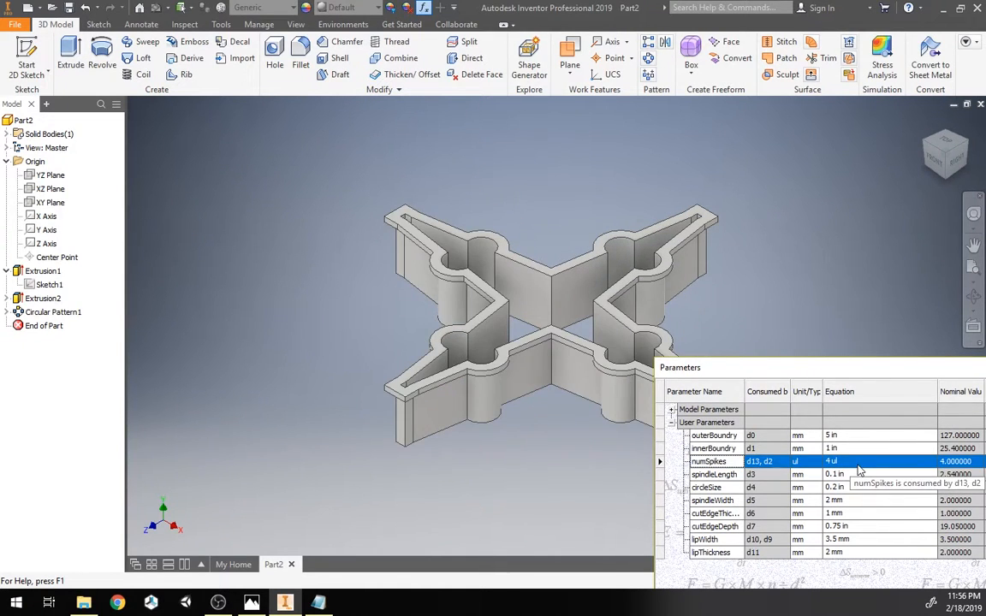
pyautogui.click(859, 463)
pyautogui.write('3')
pyautogui.press('Return')
pyautogui.moveTo(585, 308)
pyautogui.keyDown('shift'); pyautogui.mouseDown(button='middle')
pyautogui.moveTo(585, 214)
pyautogui.moveTo(585, 309)
pyautogui.mouseUp(button='middle'); pyautogui.keyUp('shift')
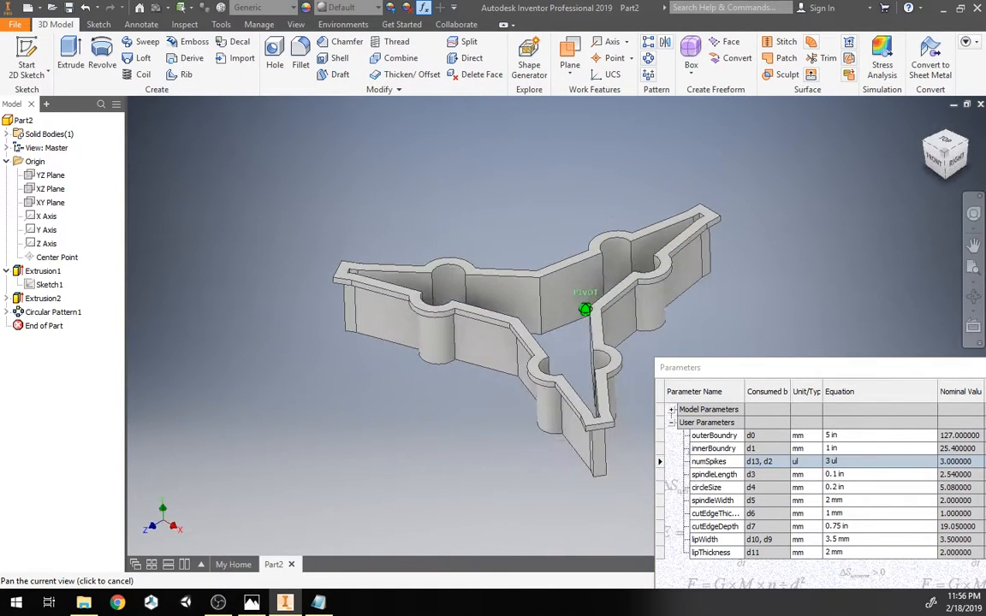
# Step: Set numSpikes to 6
pyautogui.click(867, 462)
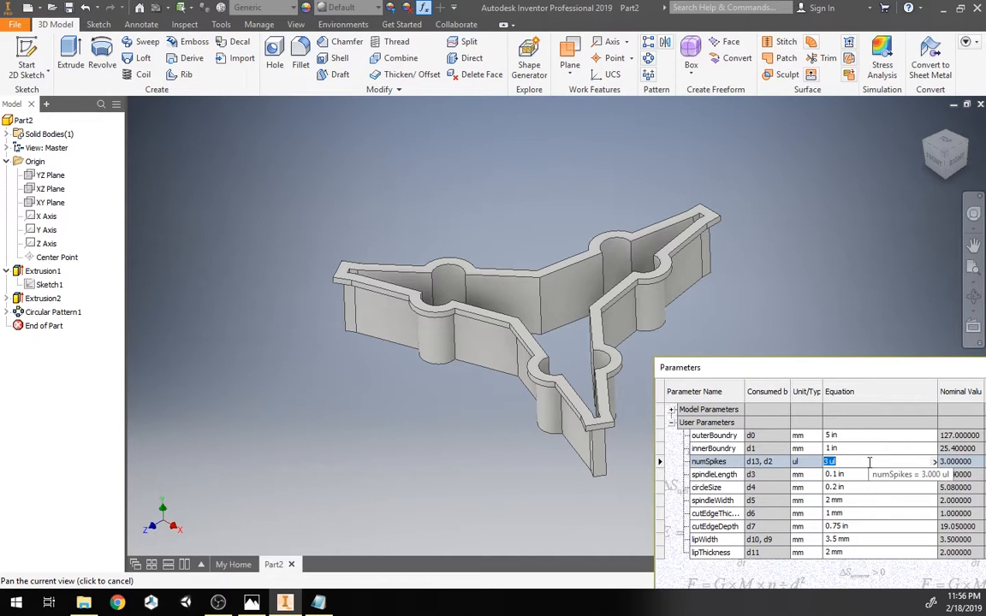
pyautogui.write('6')
pyautogui.press('Return')
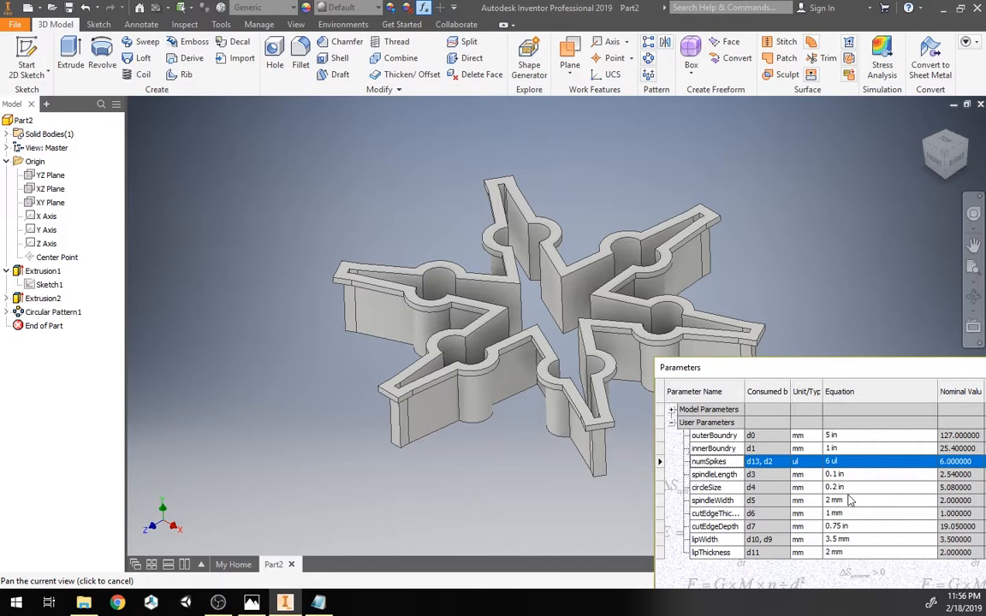
# Step: Try a circleSize of 0.5 in
pyautogui.click(850, 488)
pyautogui.write('0.5 in')
pyautogui.press('Return')
pyautogui.moveTo(946, 157); pyautogui.dragTo(936, 198)
# Step: Set circleSize to 0.3 in and close the Parameters dialog
pyautogui.click(866, 488)
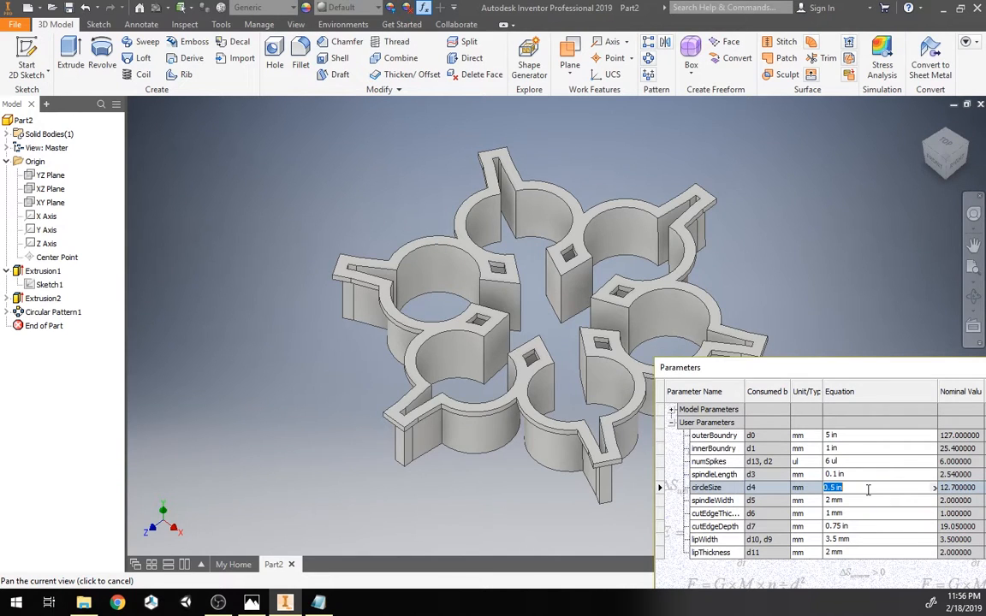
pyautogui.write('0')
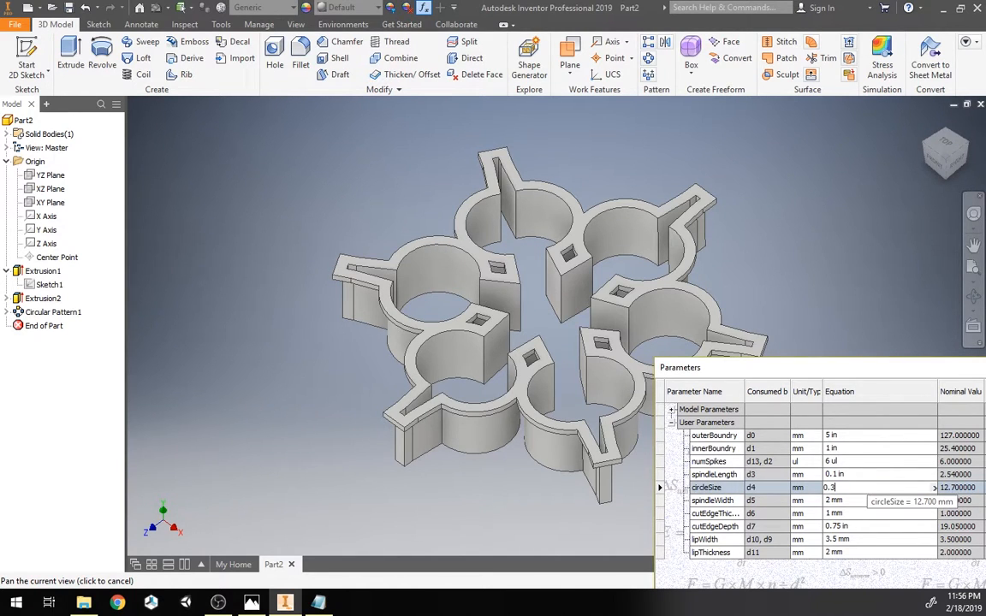
pyautogui.write('.3')
pyautogui.press('Return')
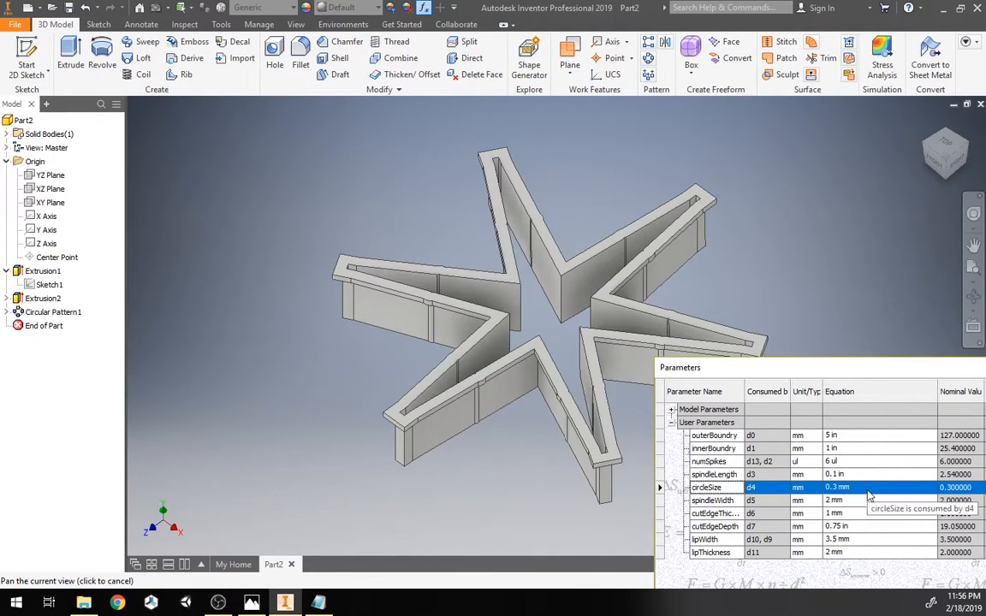
pyautogui.write('0.3 in')
pyautogui.press('Return')
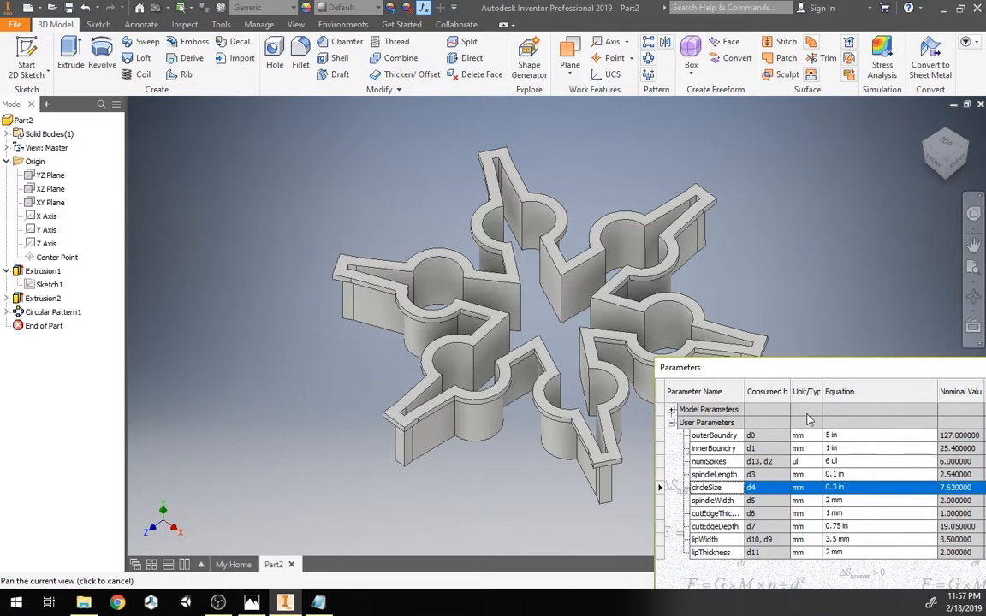
pyautogui.moveTo(728, 368); pyautogui.dragTo(296, 123)
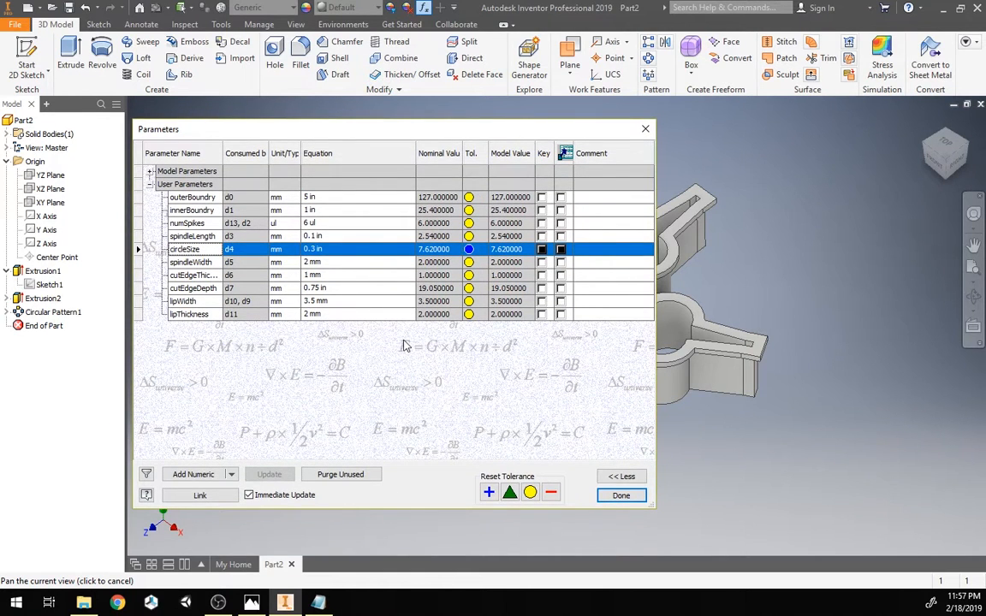
pyautogui.click(615, 496)
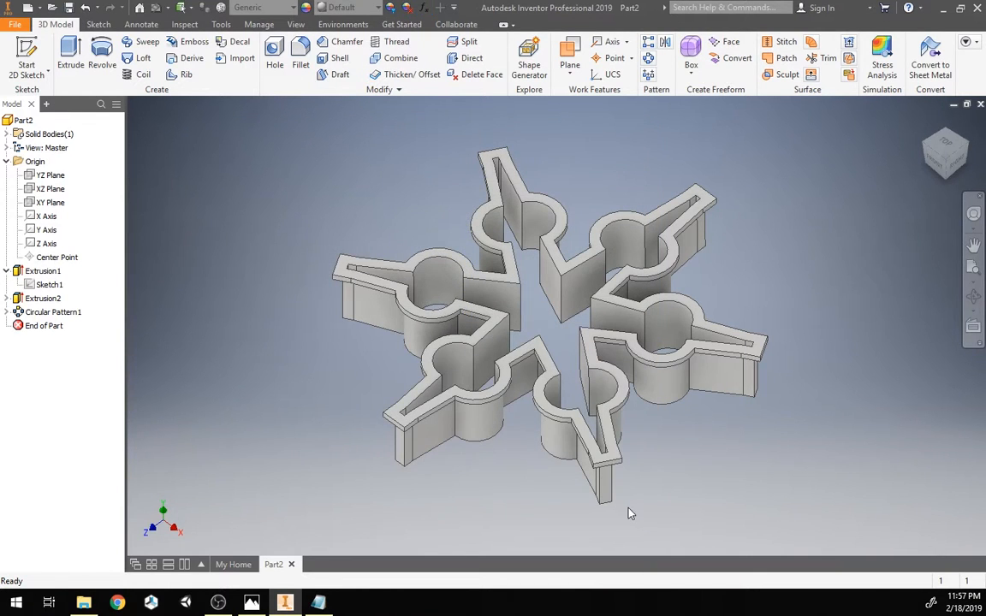